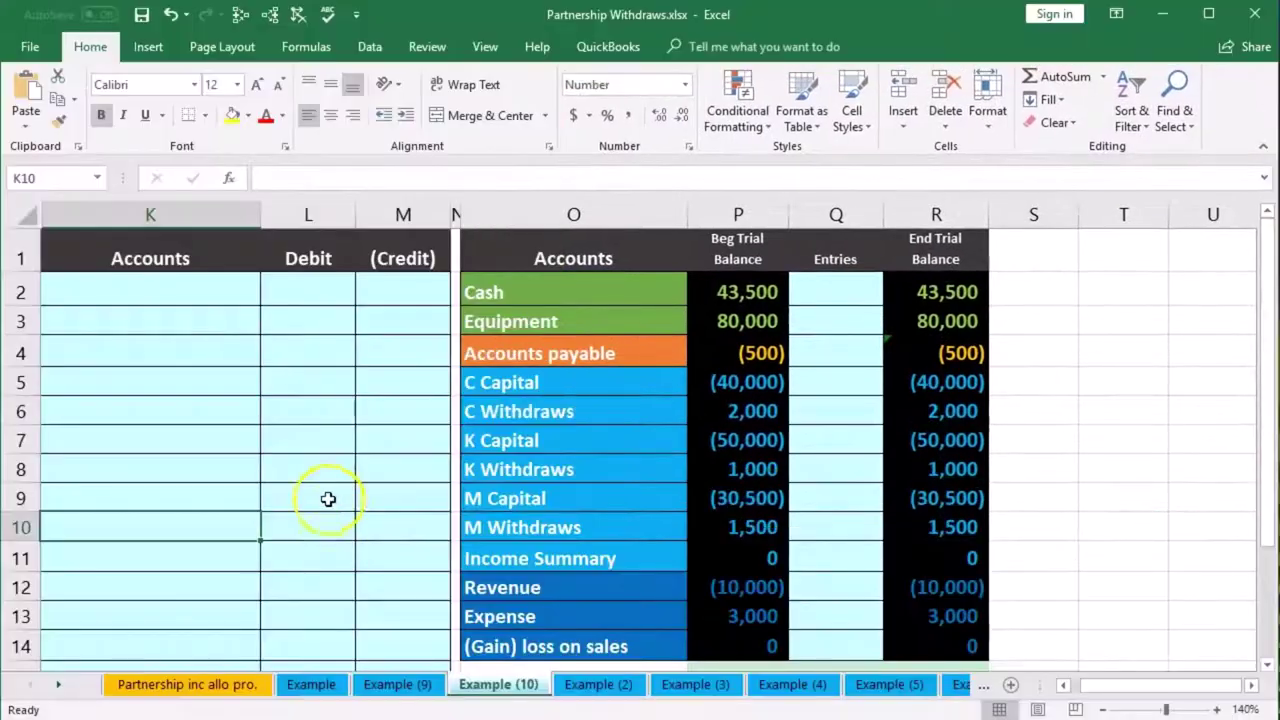
Review the asset, liability, partner equity and income statement accounts in the beginning trial balance.
left_click(240, 340)
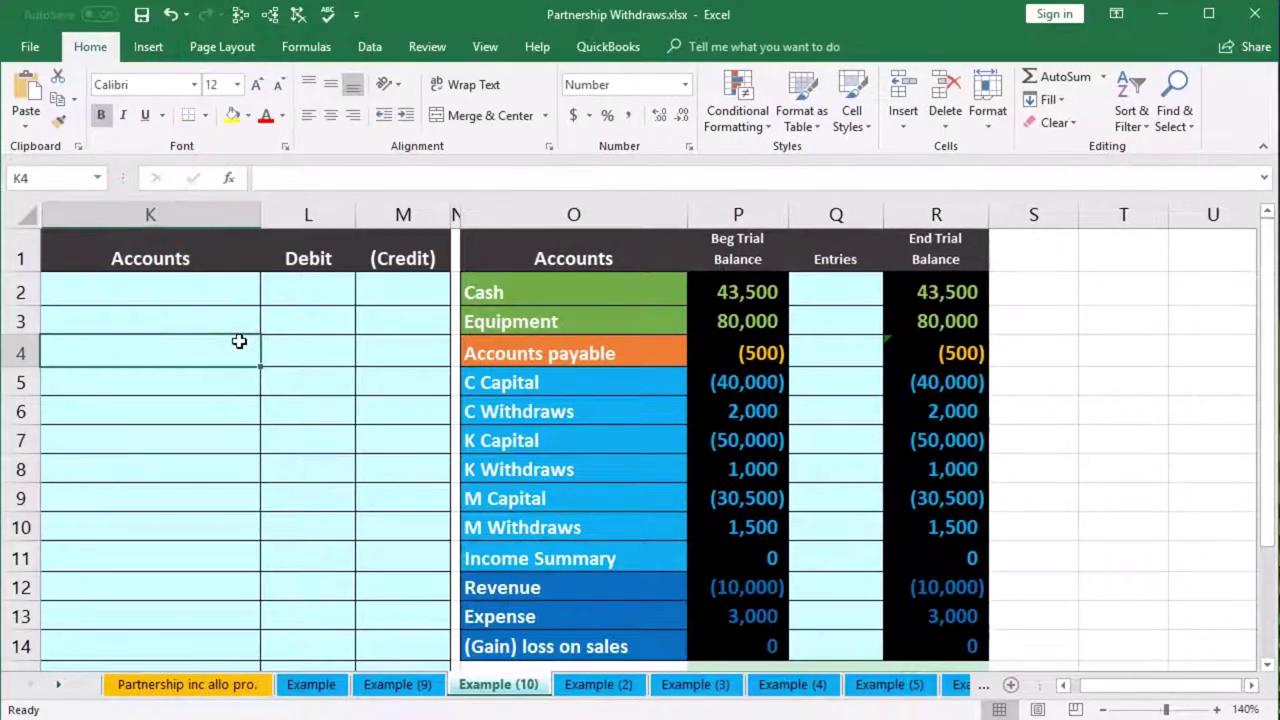
left_click(823, 404)
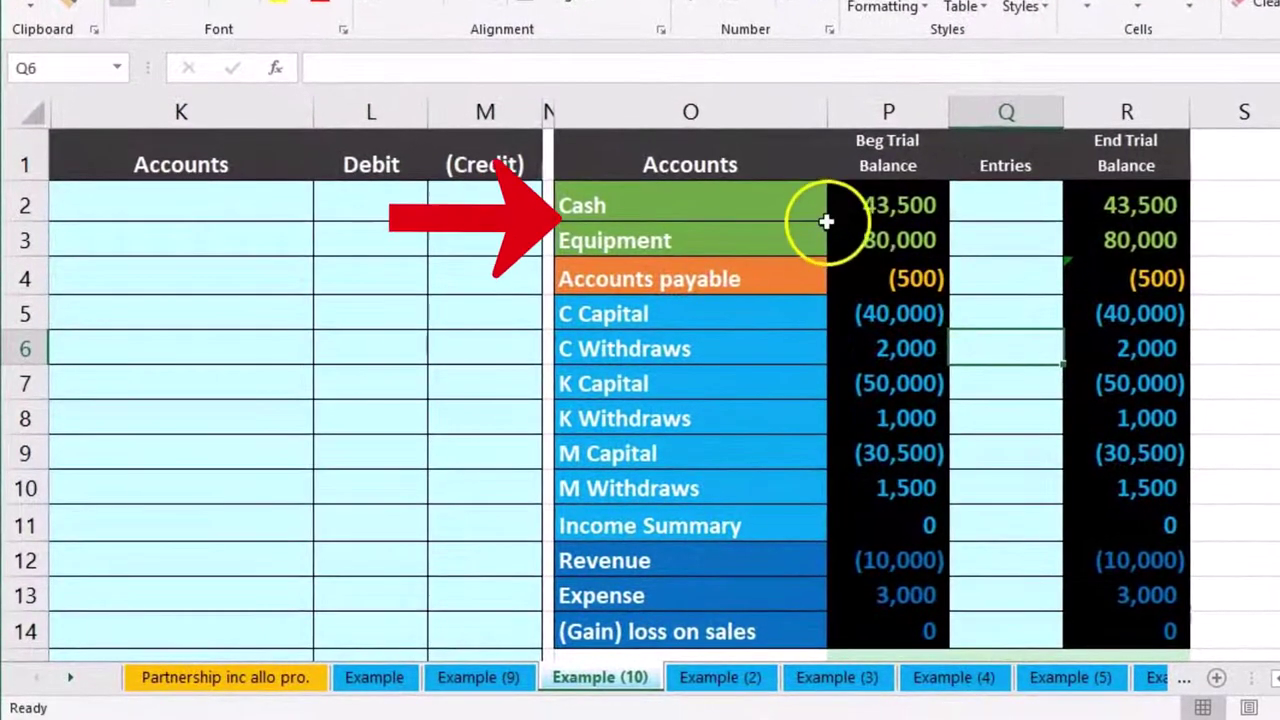
left_click_drag(794, 206, 858, 236)
left_click_drag(800, 278, 856, 282)
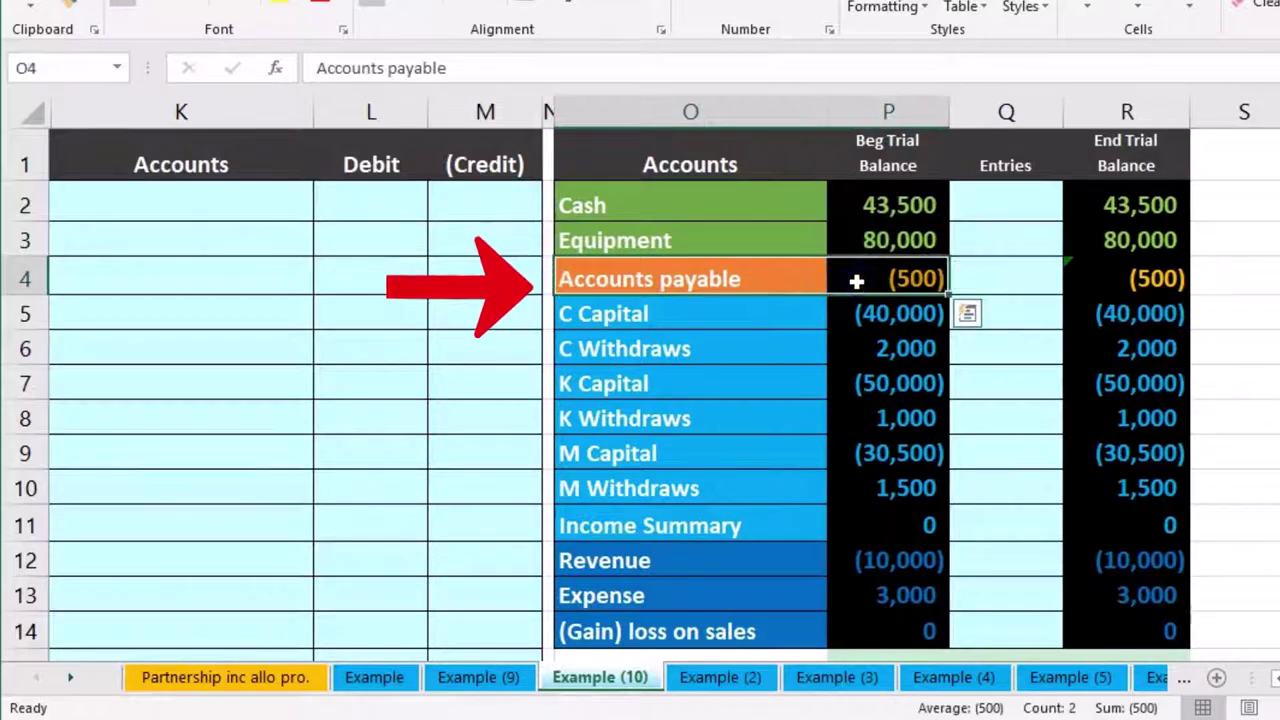
left_click_drag(781, 323, 879, 514)
scroll(873, 506, "down", 1)
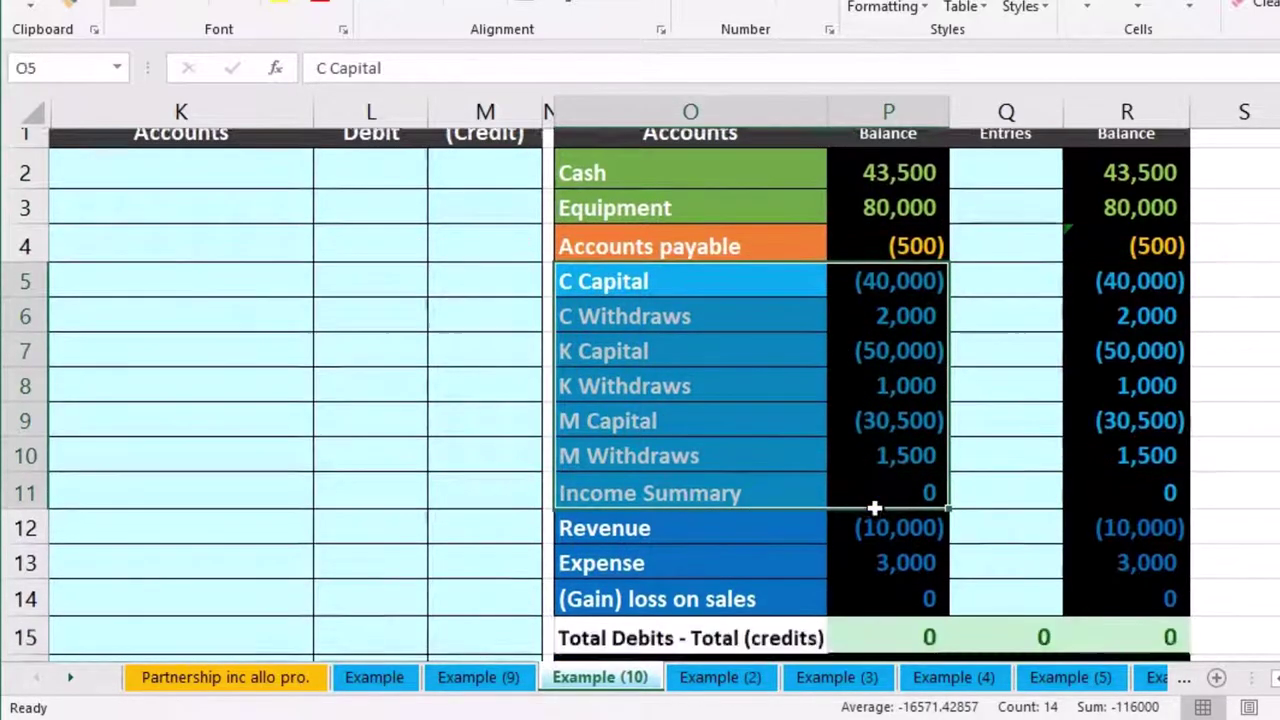
left_click_drag(765, 441, 858, 496)
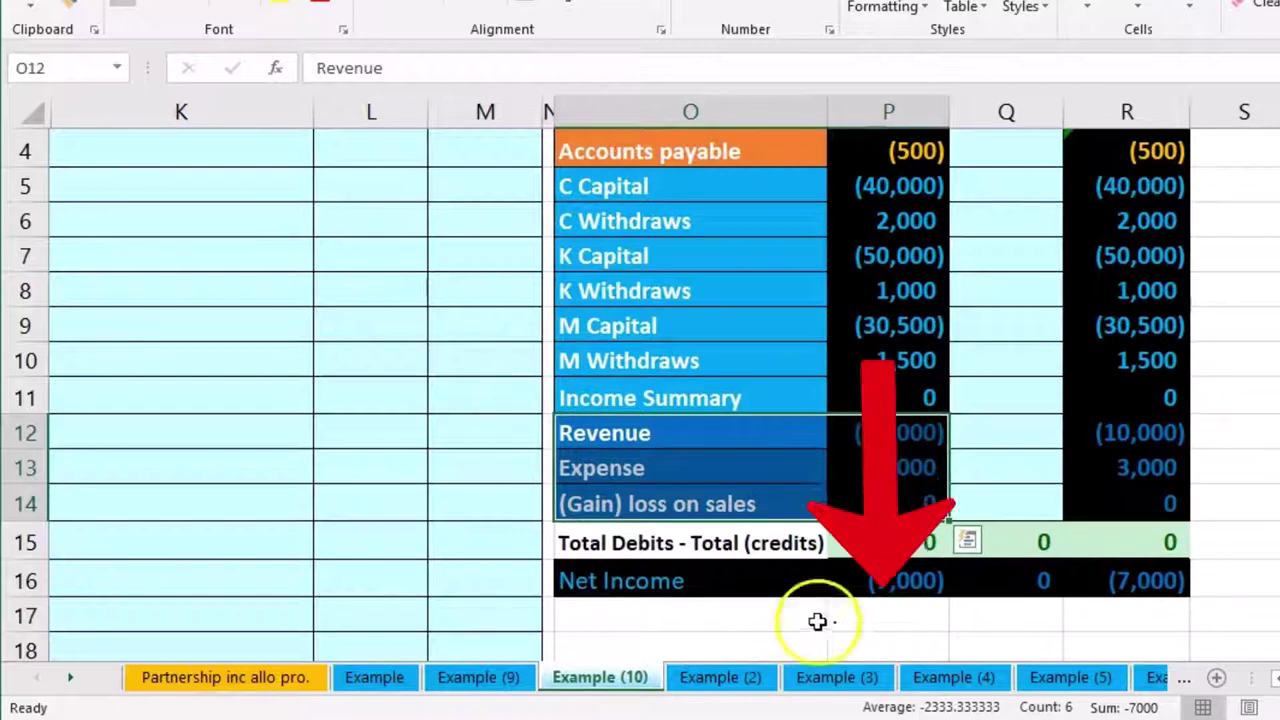
Inspect the beginning trial balance formulas for Net Income in P16 and Total Debits - Total (credits) in P15.
left_click(880, 588)
double_click(877, 580)
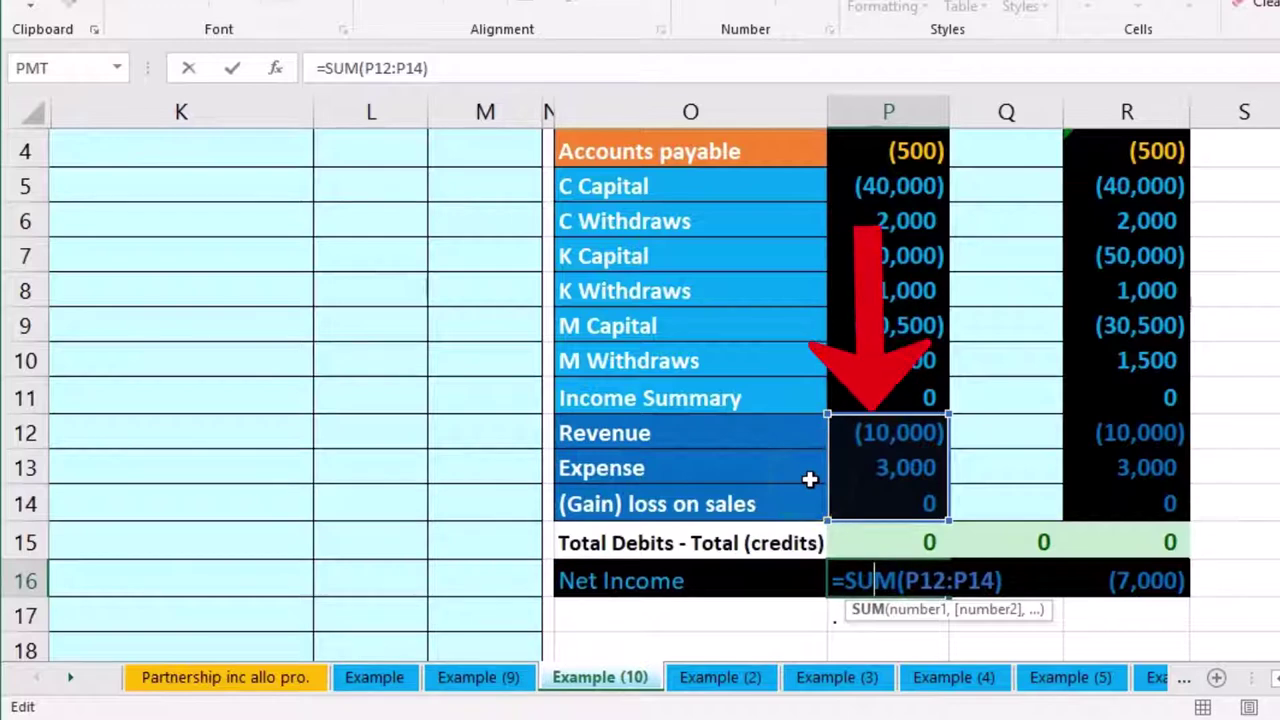
key("Return")
scroll(810, 480, "up", 1)
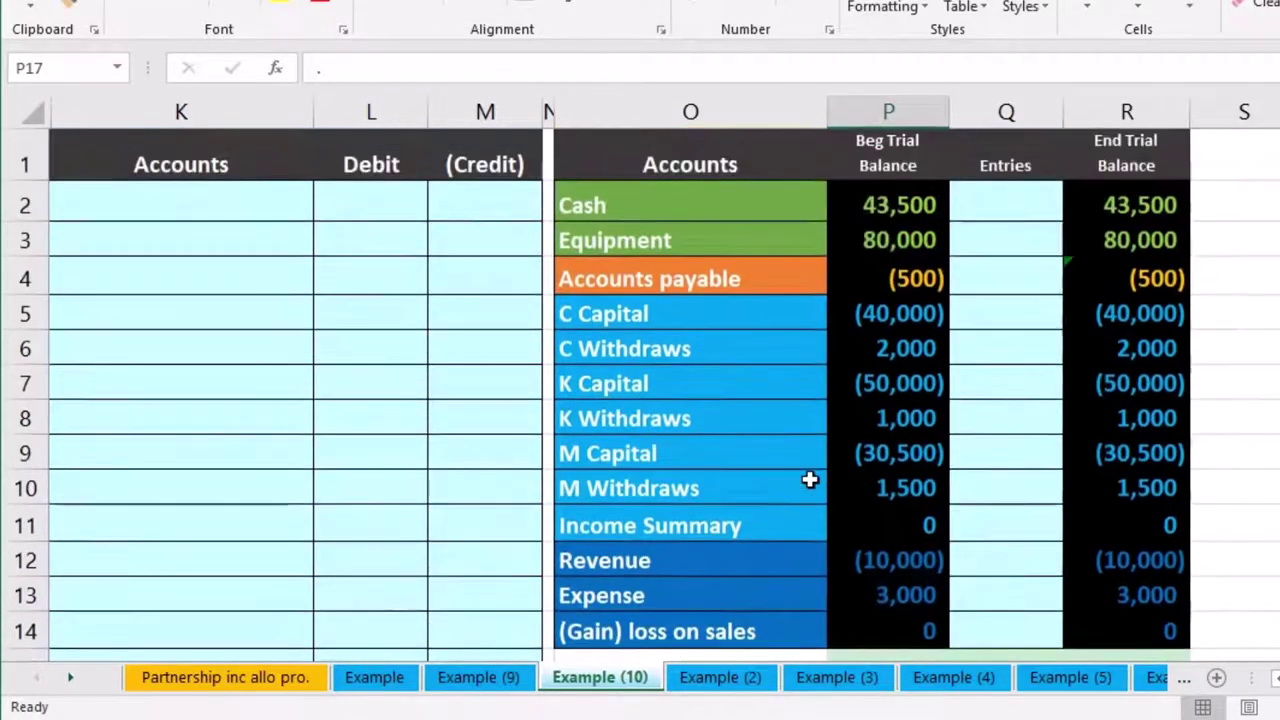
left_click(871, 206)
left_click(874, 304)
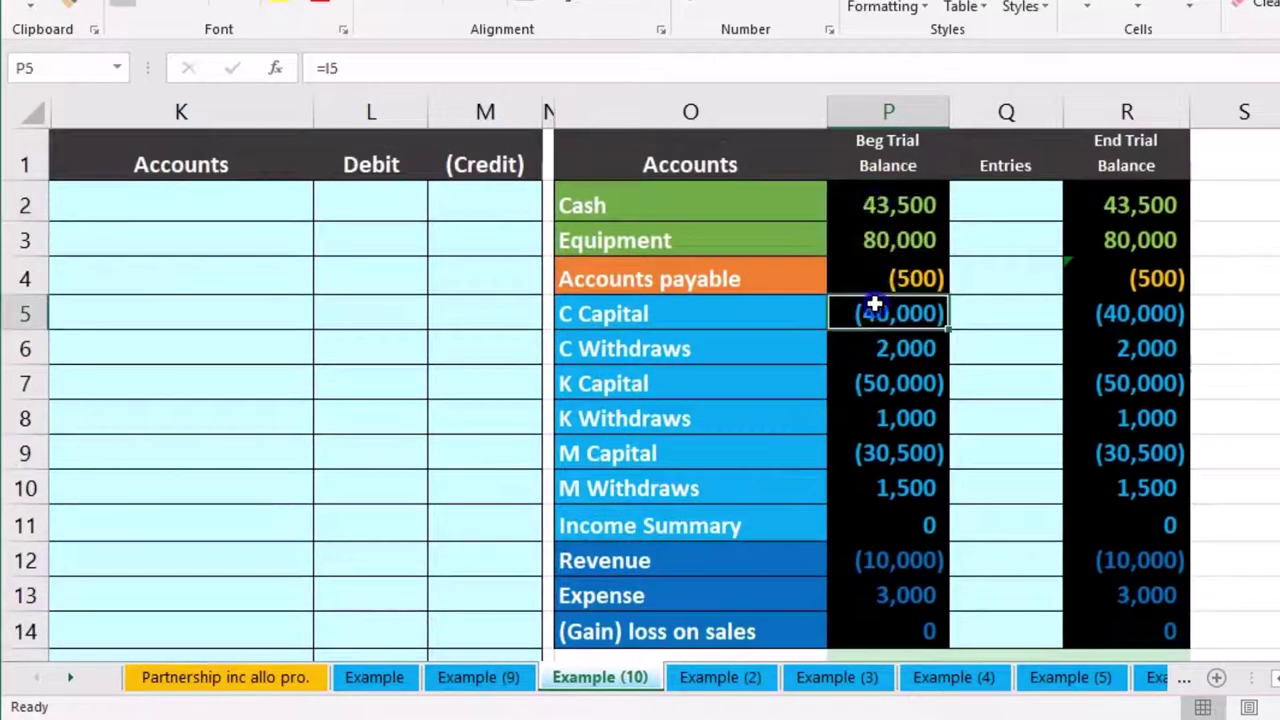
scroll(812, 486, "down", 1)
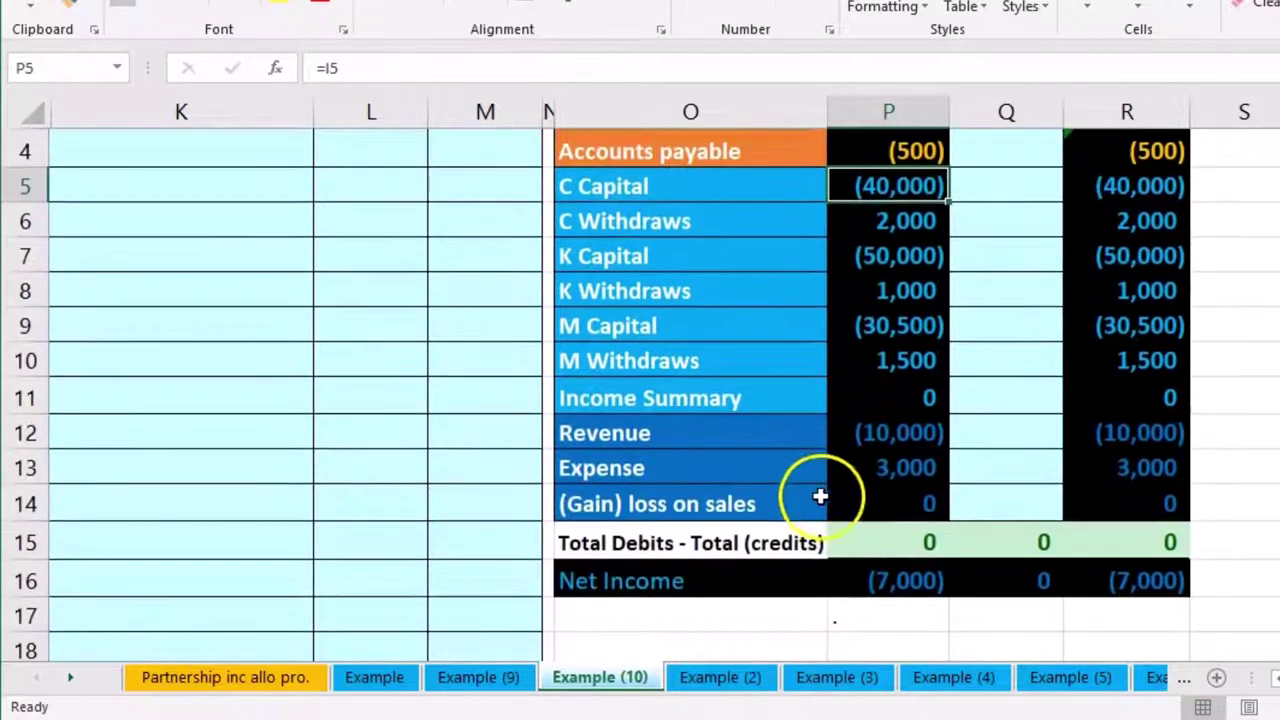
double_click(851, 540)
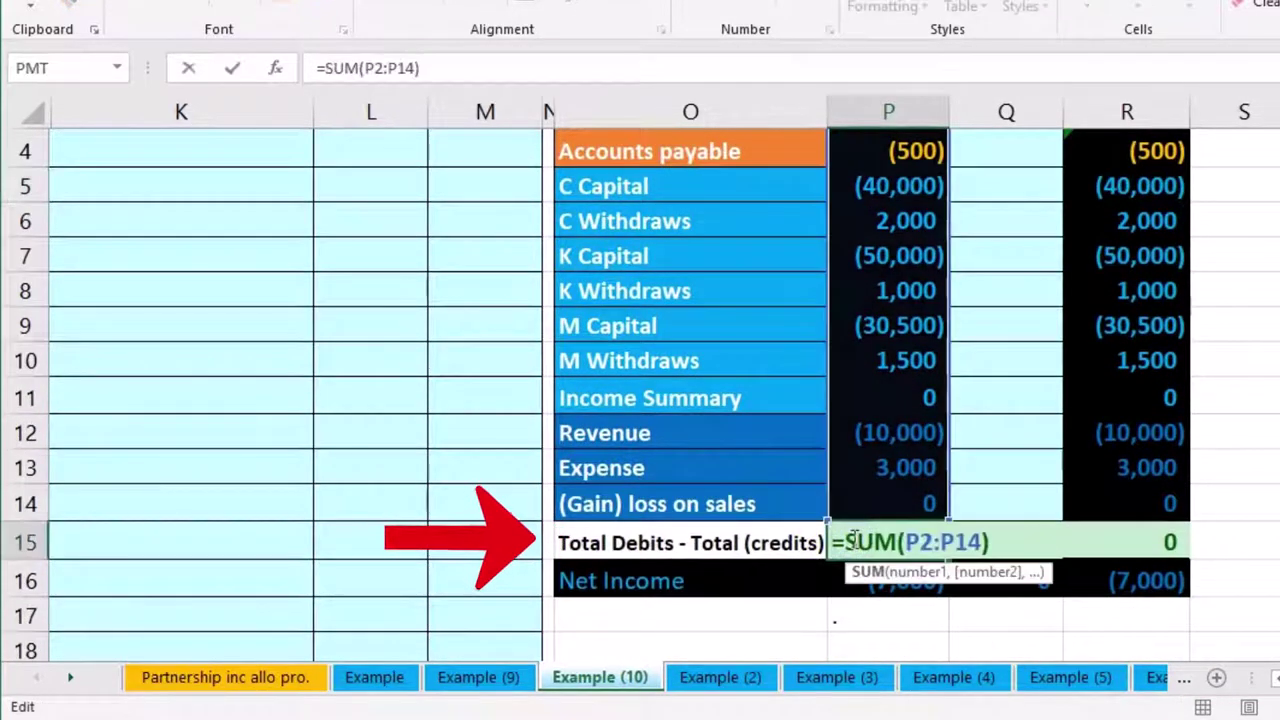
key("Return")
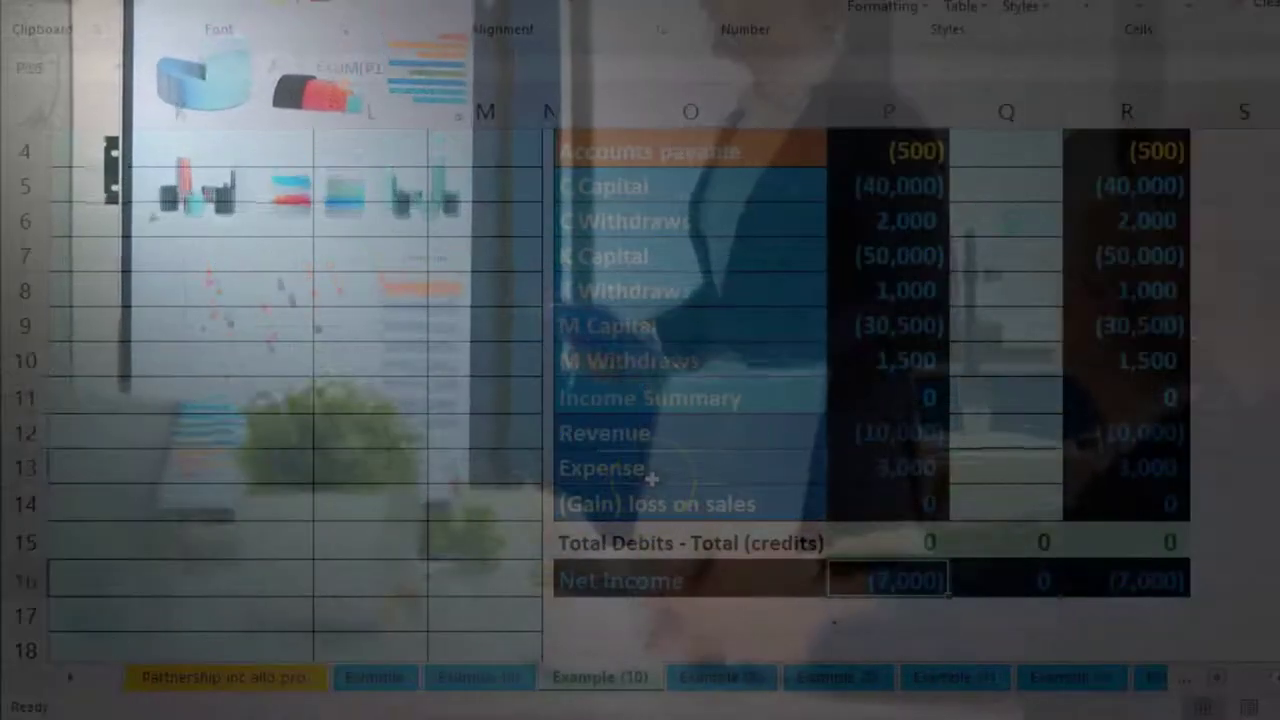
Examine the Revenue, Expense, (Gain) loss on sales, C Capital and Income Summary rows involved in the closing process.
left_click(651, 479)
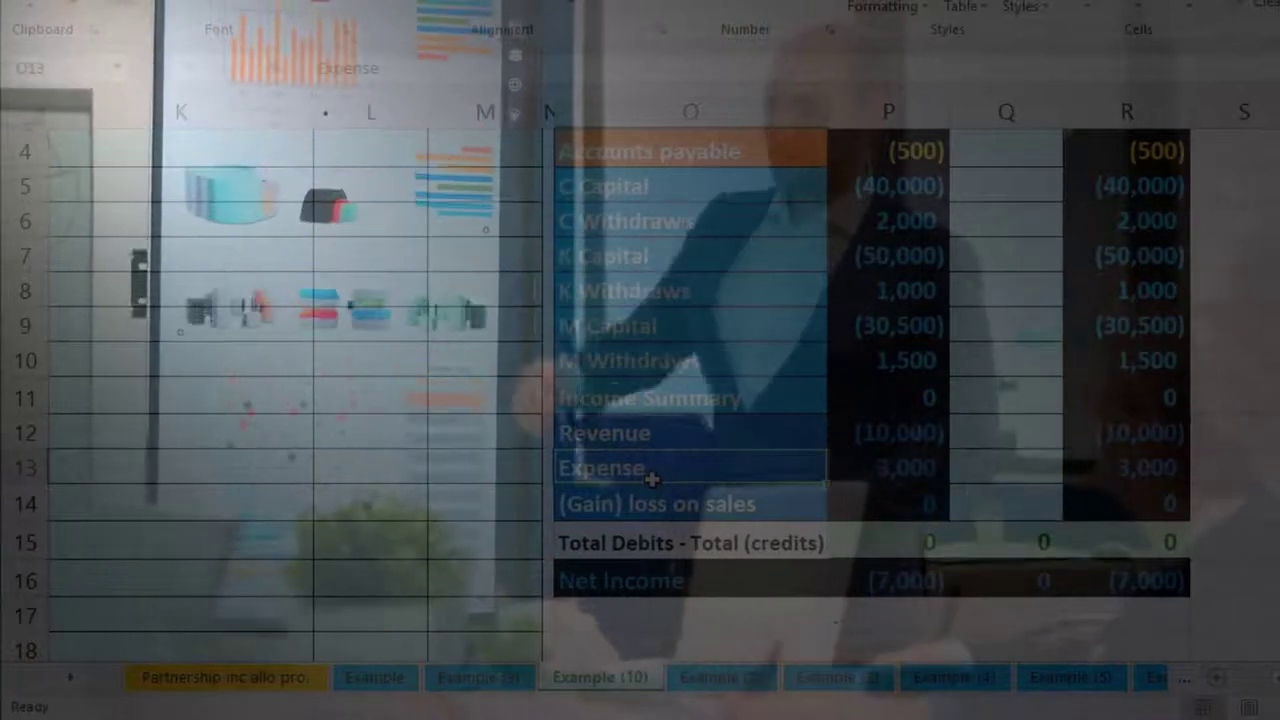
left_click(675, 455)
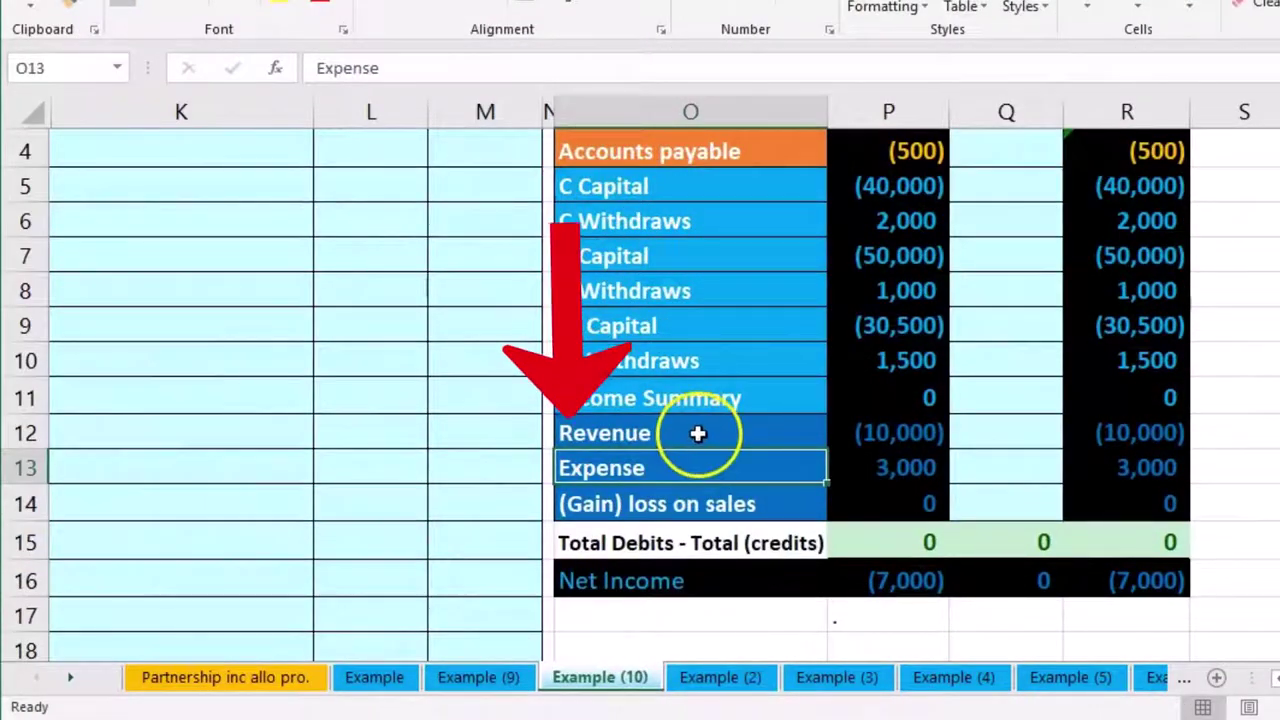
left_click(698, 433)
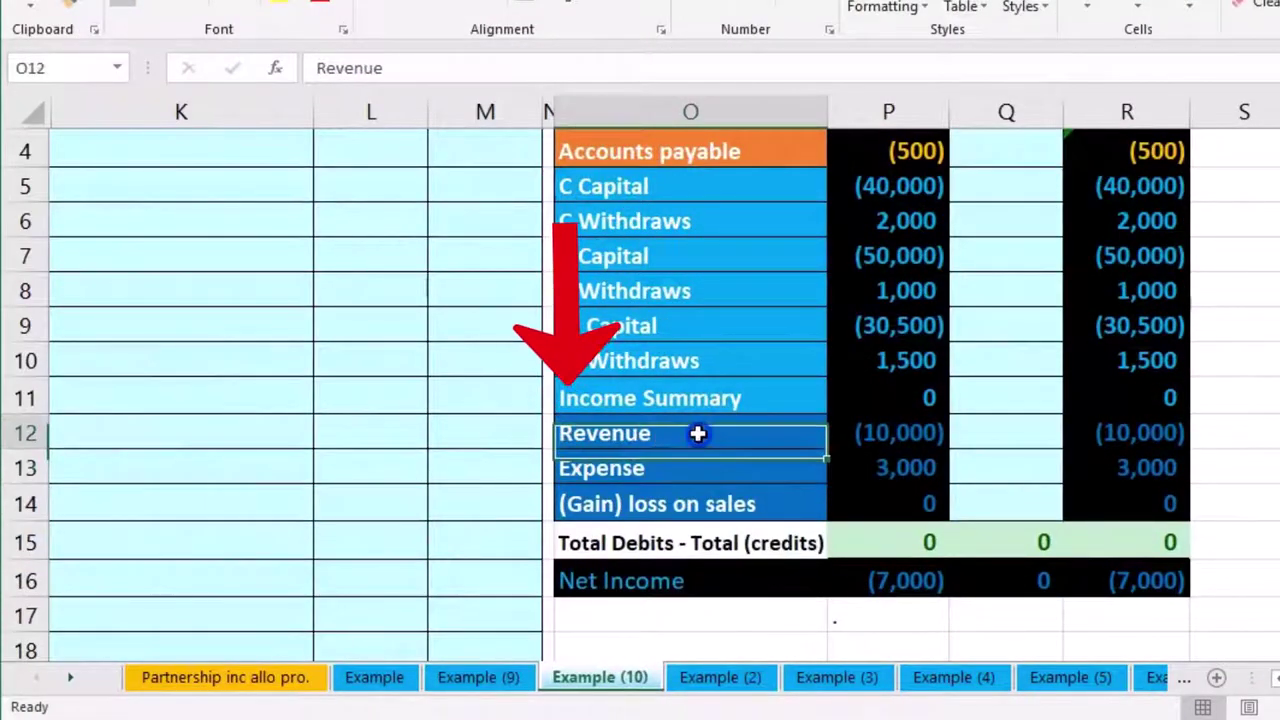
left_click_drag(816, 432, 857, 436)
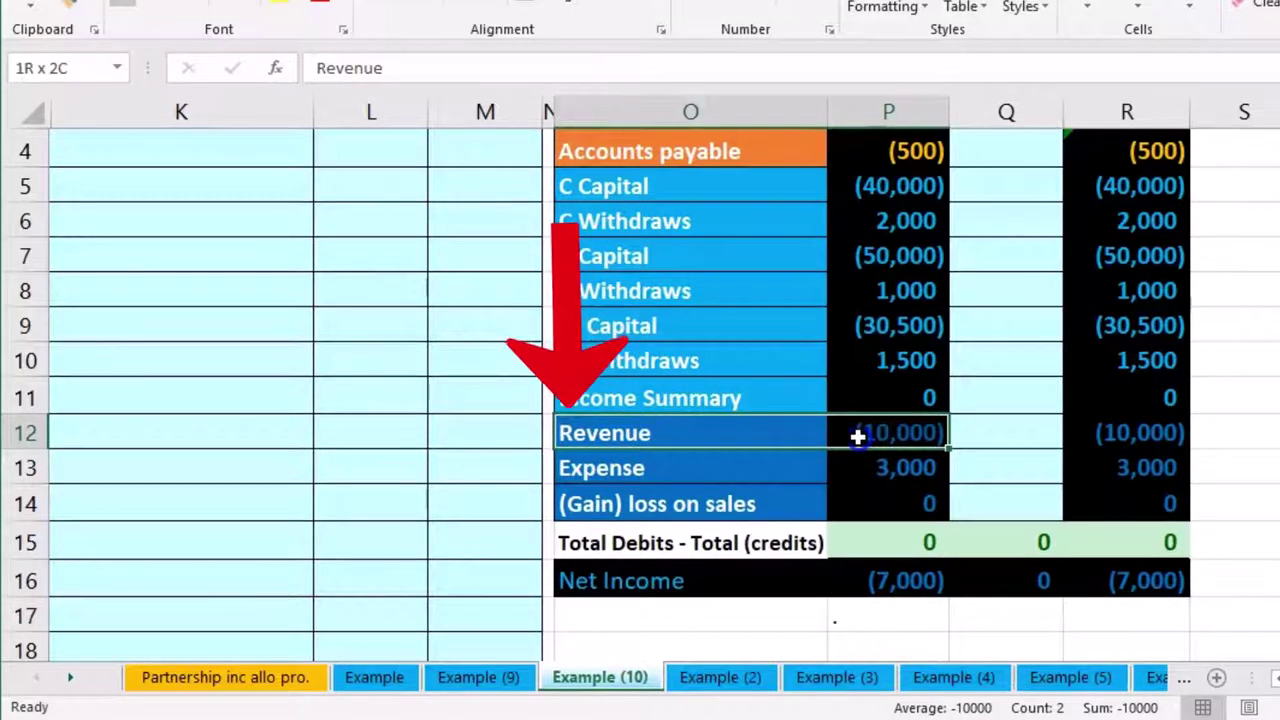
left_click_drag(857, 436, 858, 490)
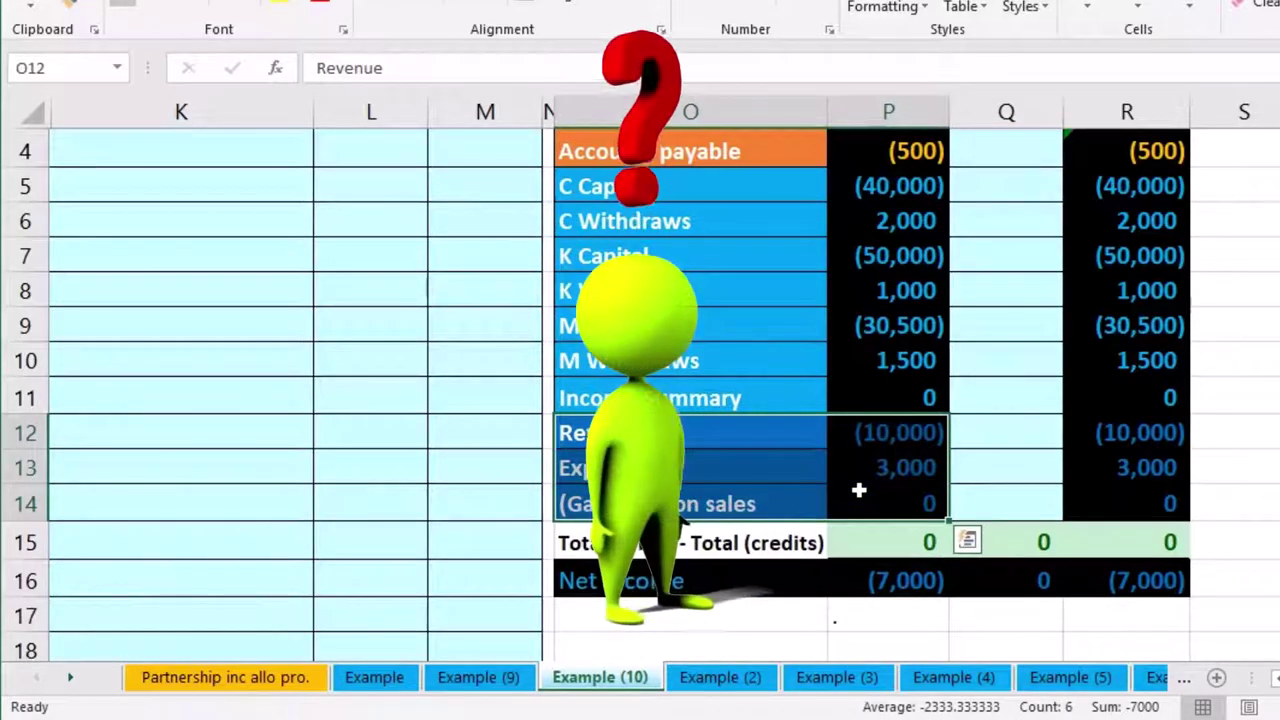
scroll(858, 490, "up", 1)
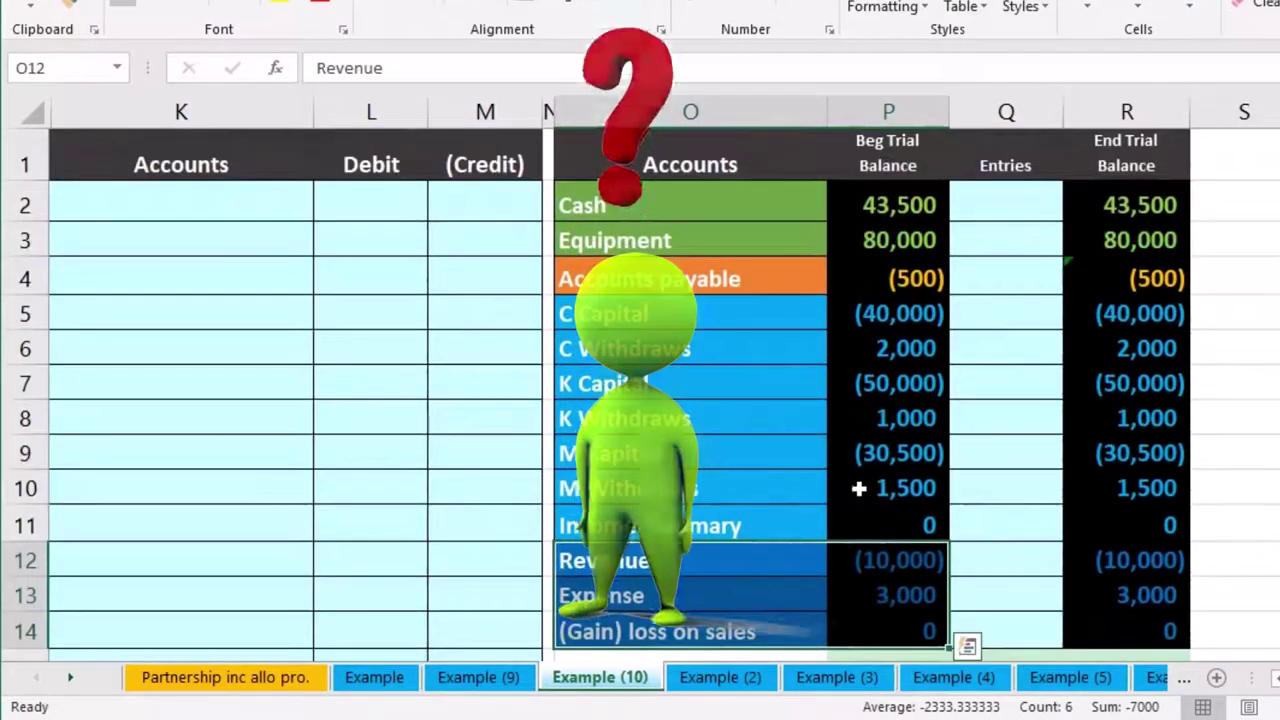
left_click(781, 314)
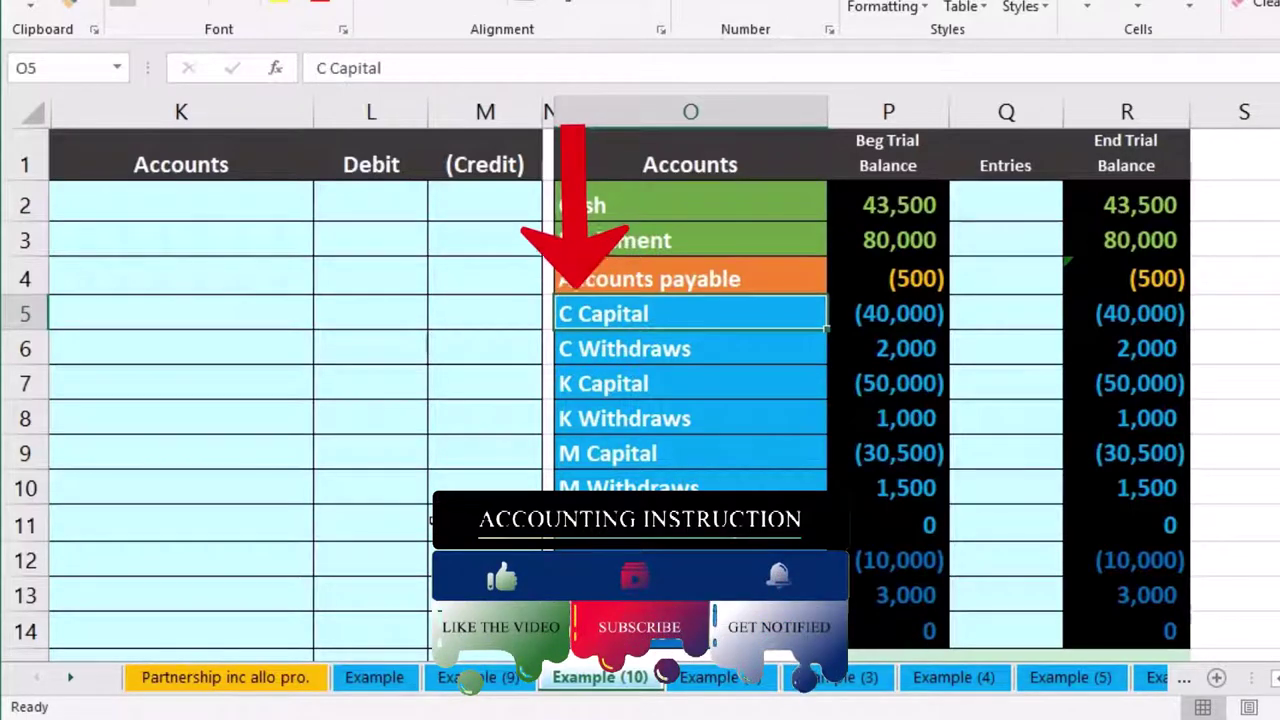
scroll(640, 390, "down", 1)
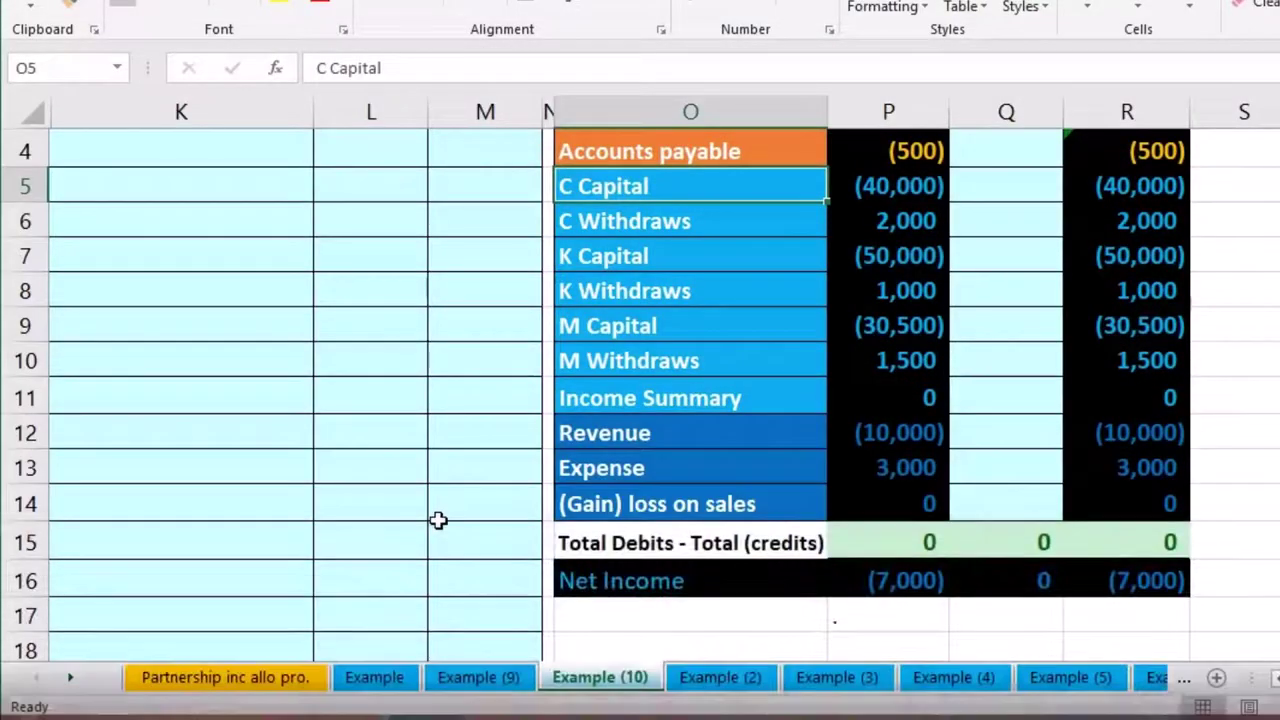
left_click_drag(634, 435, 848, 432)
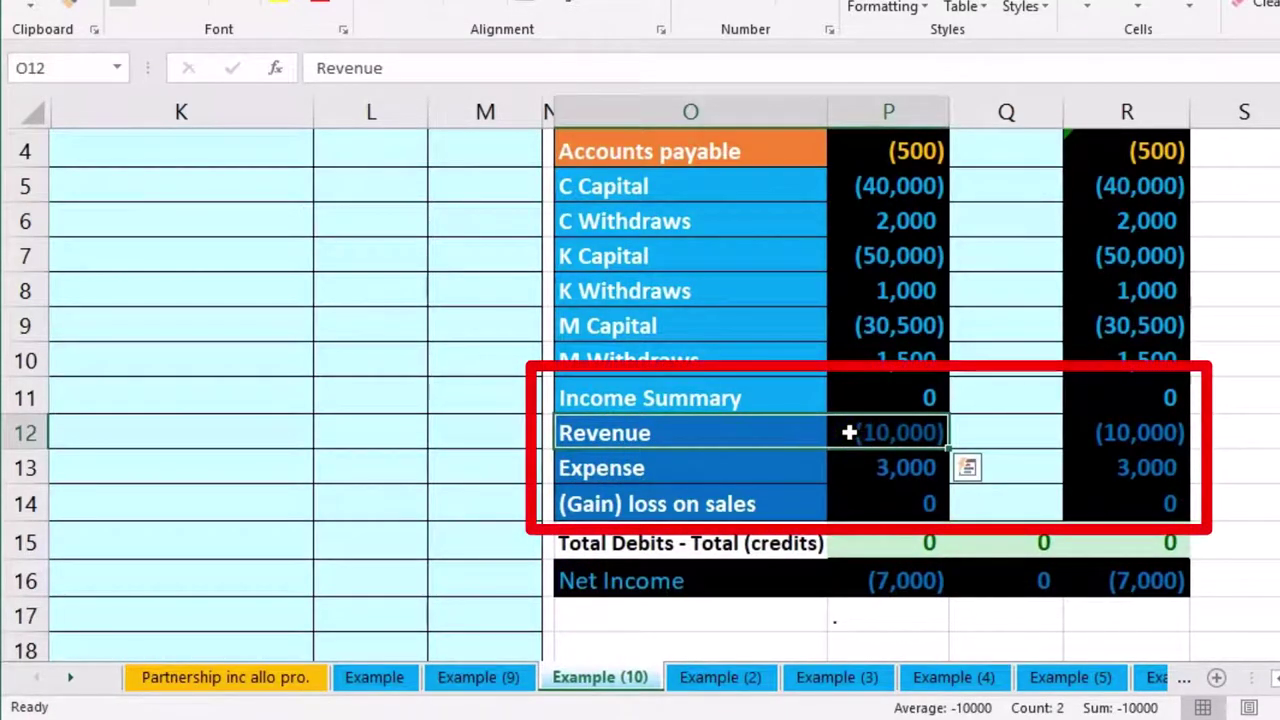
left_click_drag(810, 395, 843, 394)
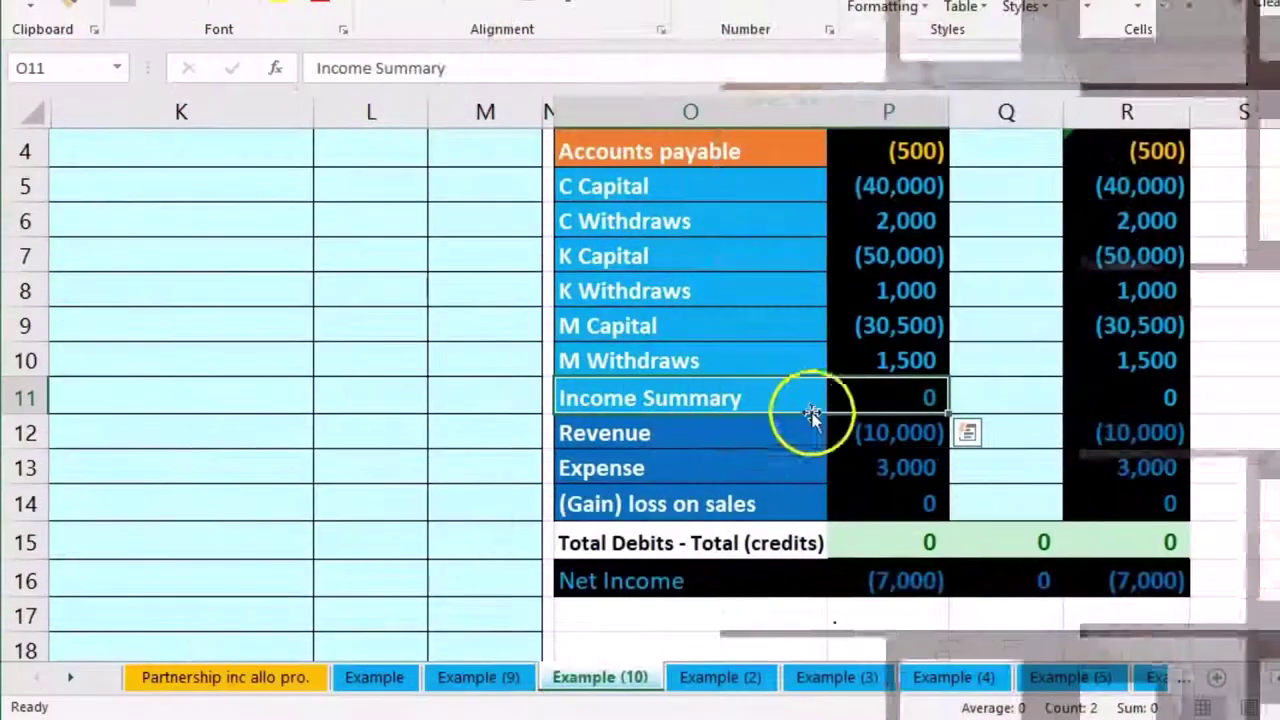
Copy the Revenue account name from the trial balance into journal cell K2, pasting values only.
left_click(751, 434)
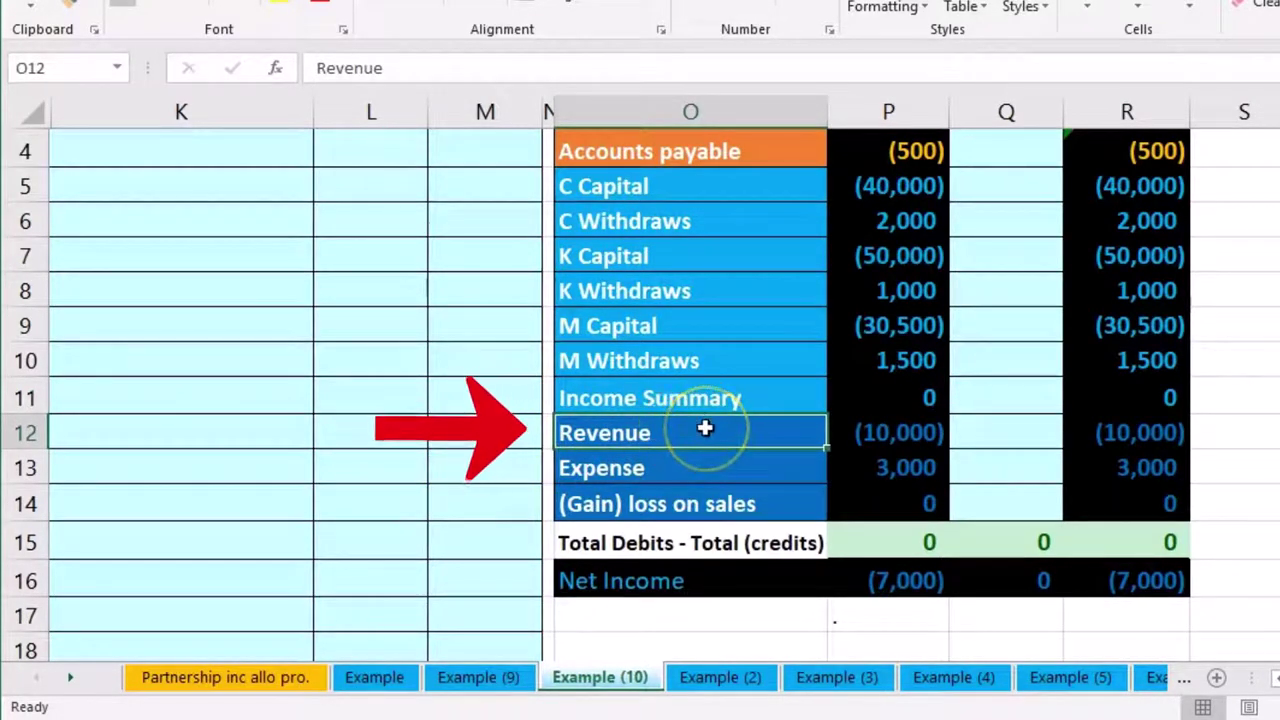
right_click(705, 428)
left_click(760, 474)
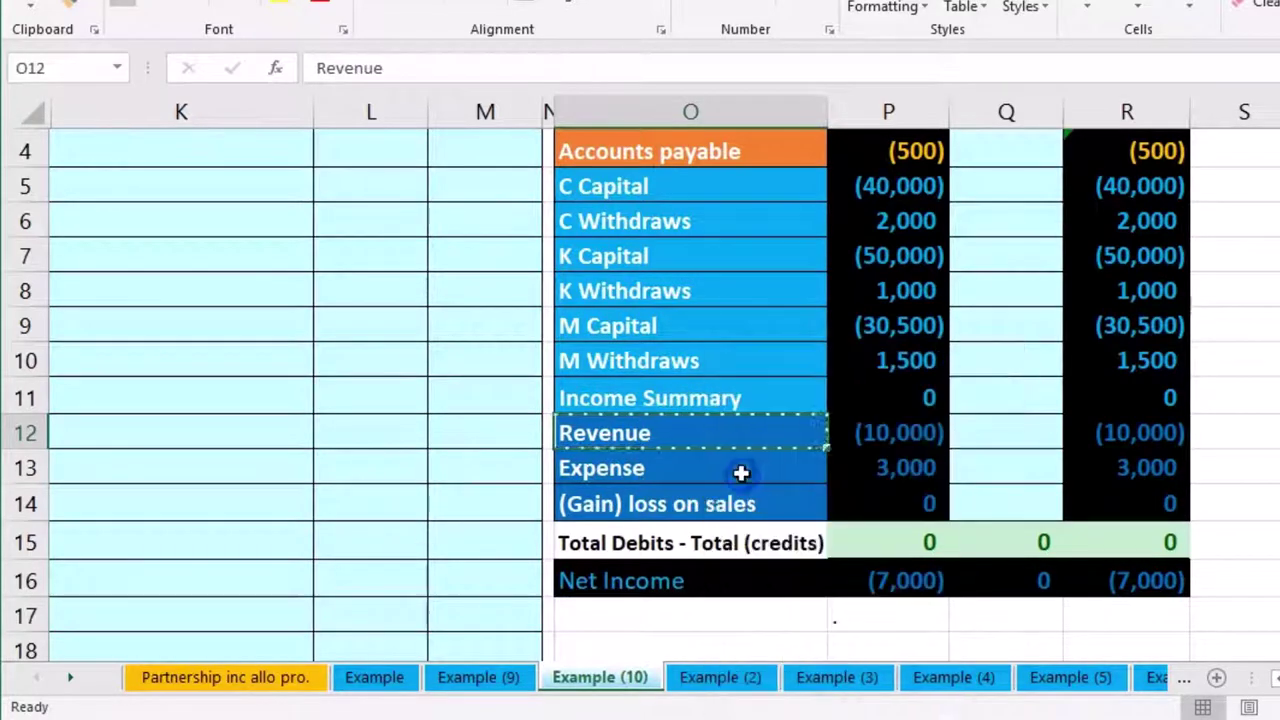
scroll(369, 493, "up", 1)
left_click(256, 201)
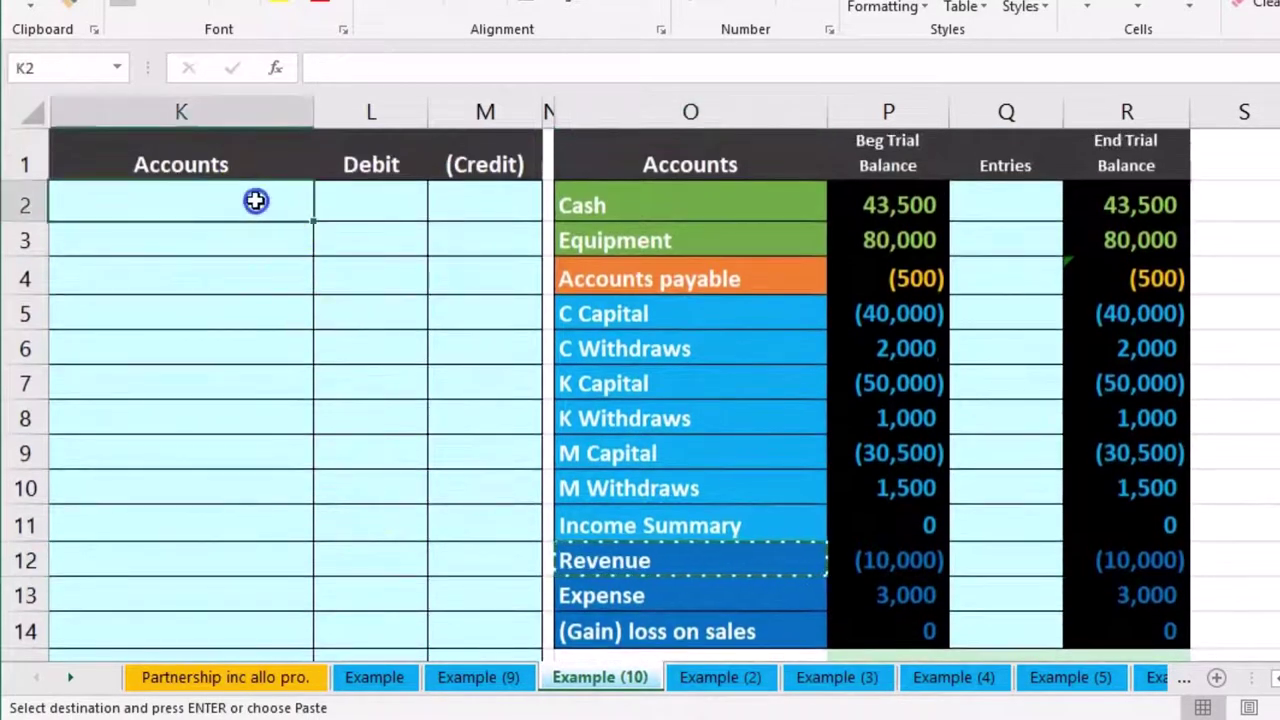
right_click(256, 201)
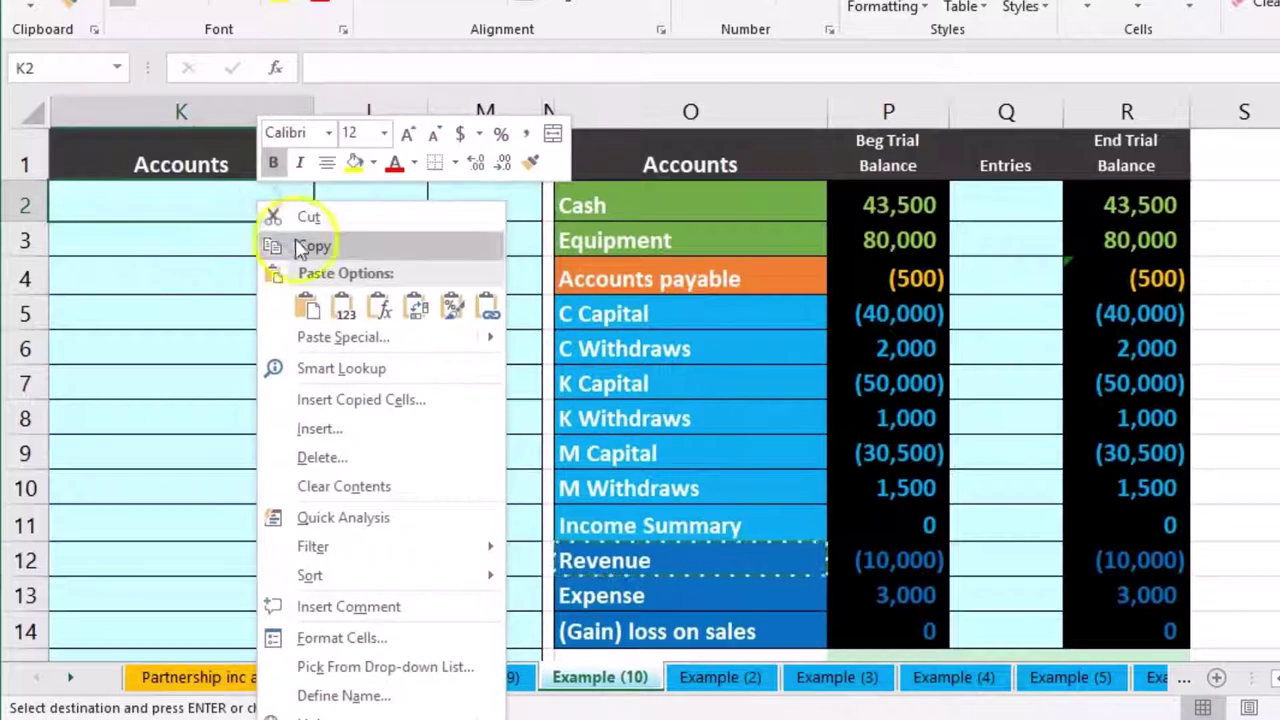
left_click(341, 308)
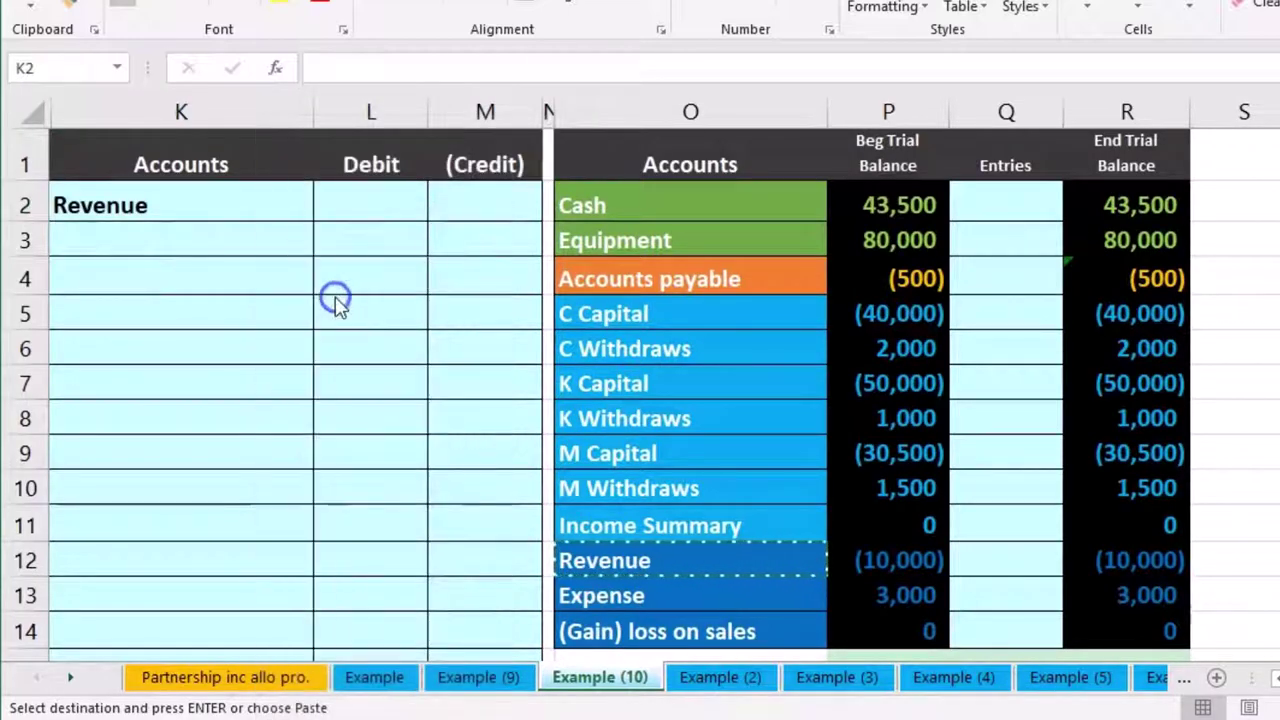
Enter a 10,000 debit for Revenue in L2 and a matching credit in M3 with the formula -L2.
left_click(391, 203)
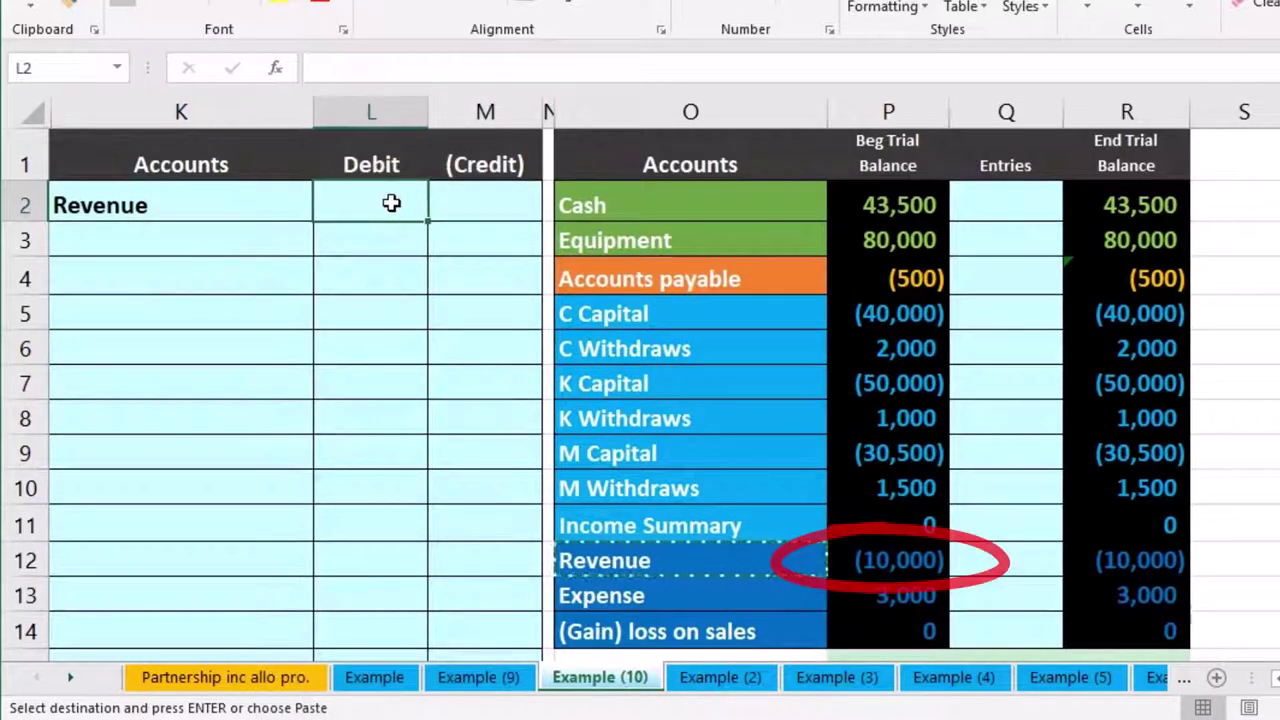
type("10,000")
key("Return")
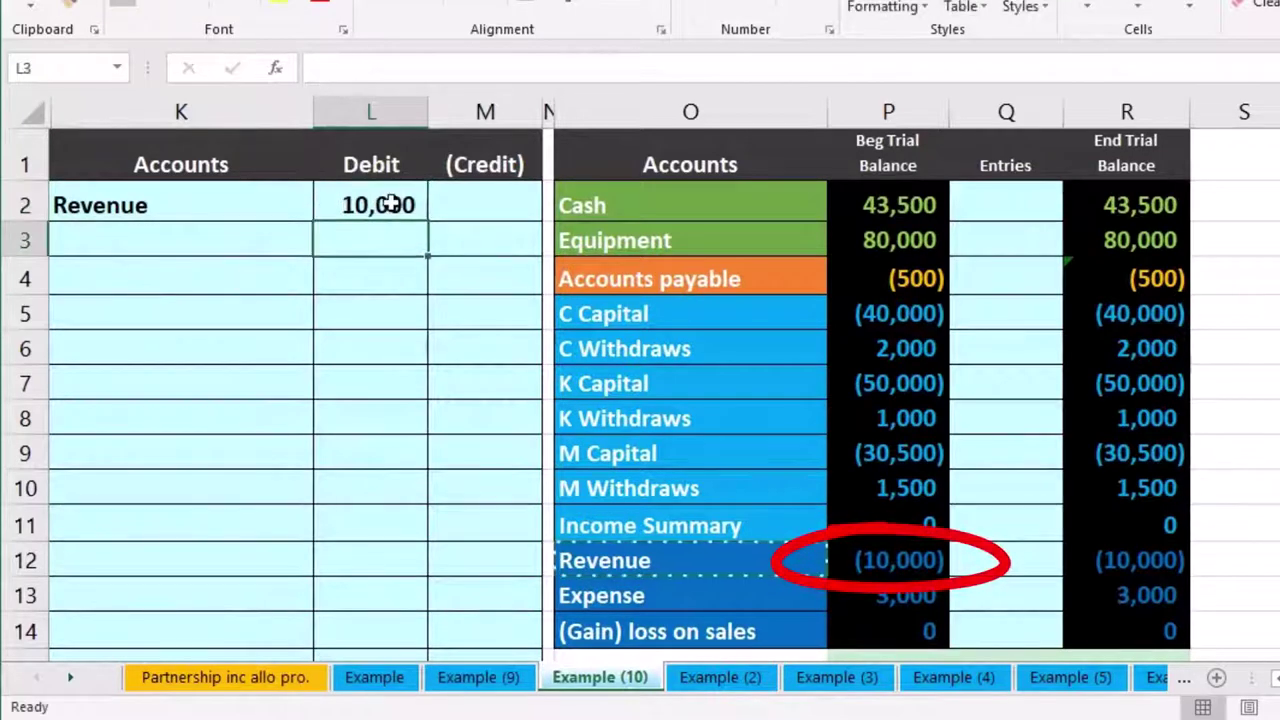
key("Right")
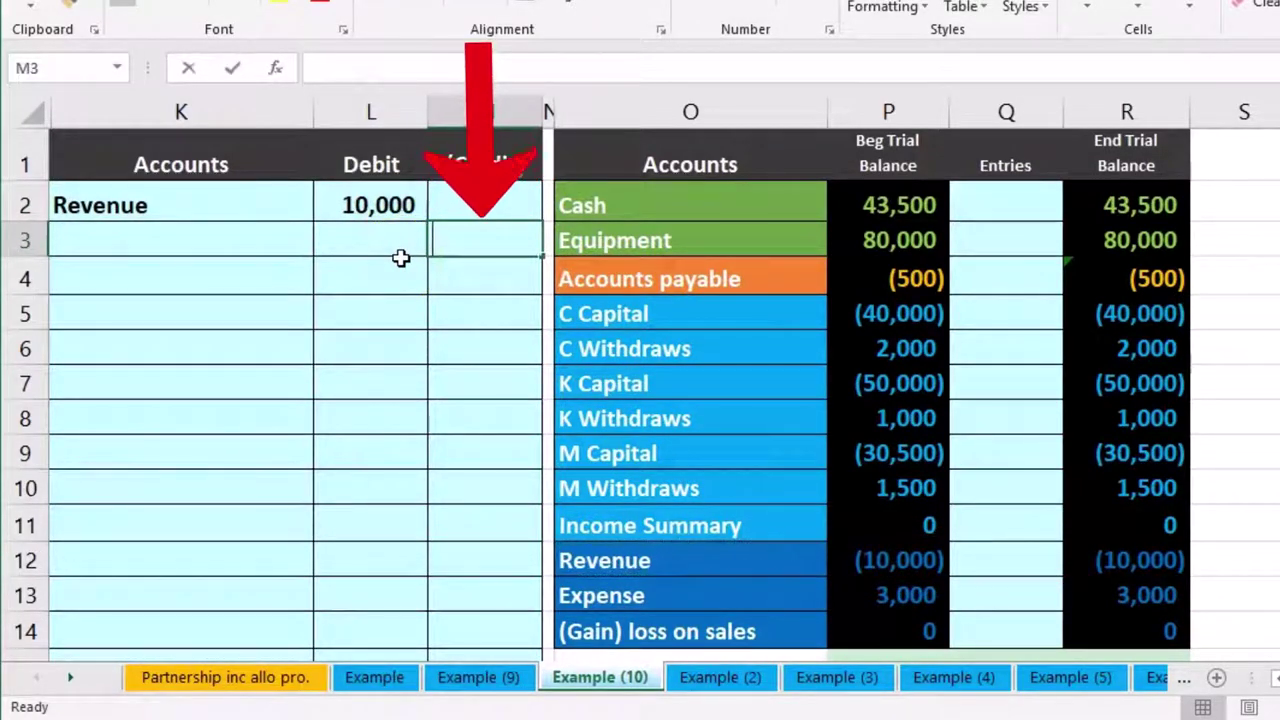
type("-")
left_click(404, 219)
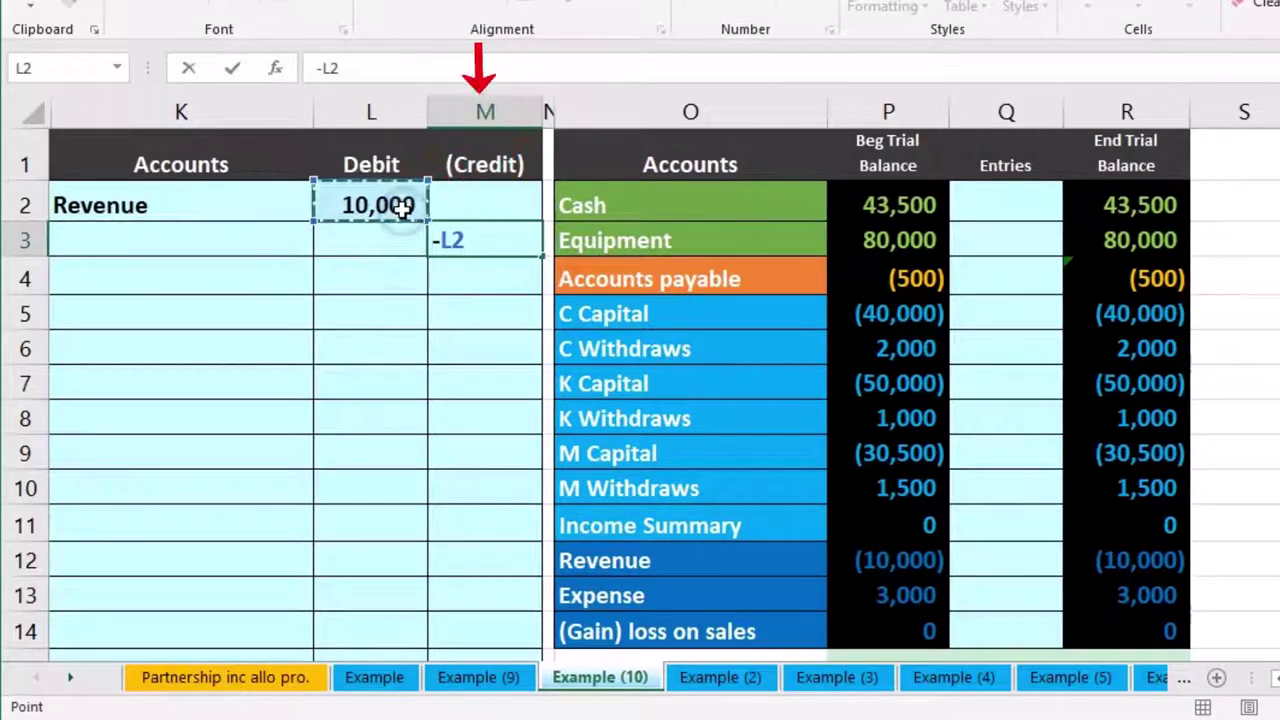
key("Return")
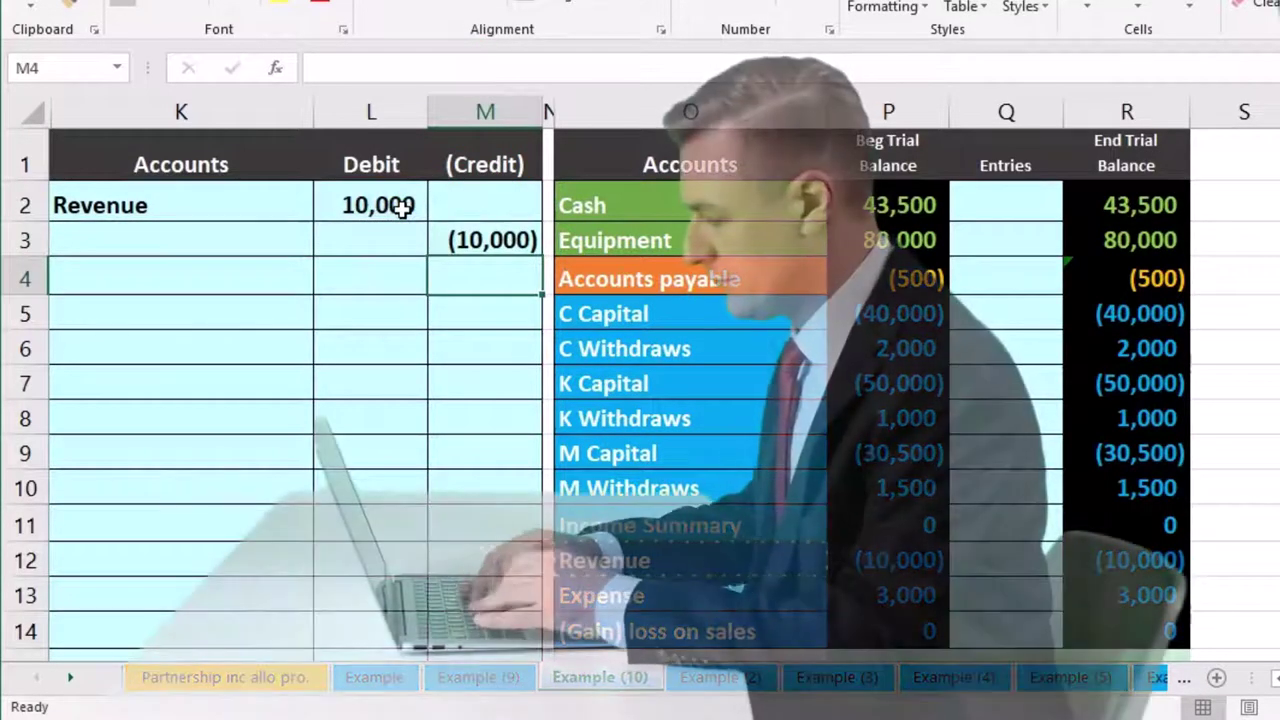
Copy the Income Summary account name from the trial balance into journal cell K3, pasting values only.
left_click(501, 250)
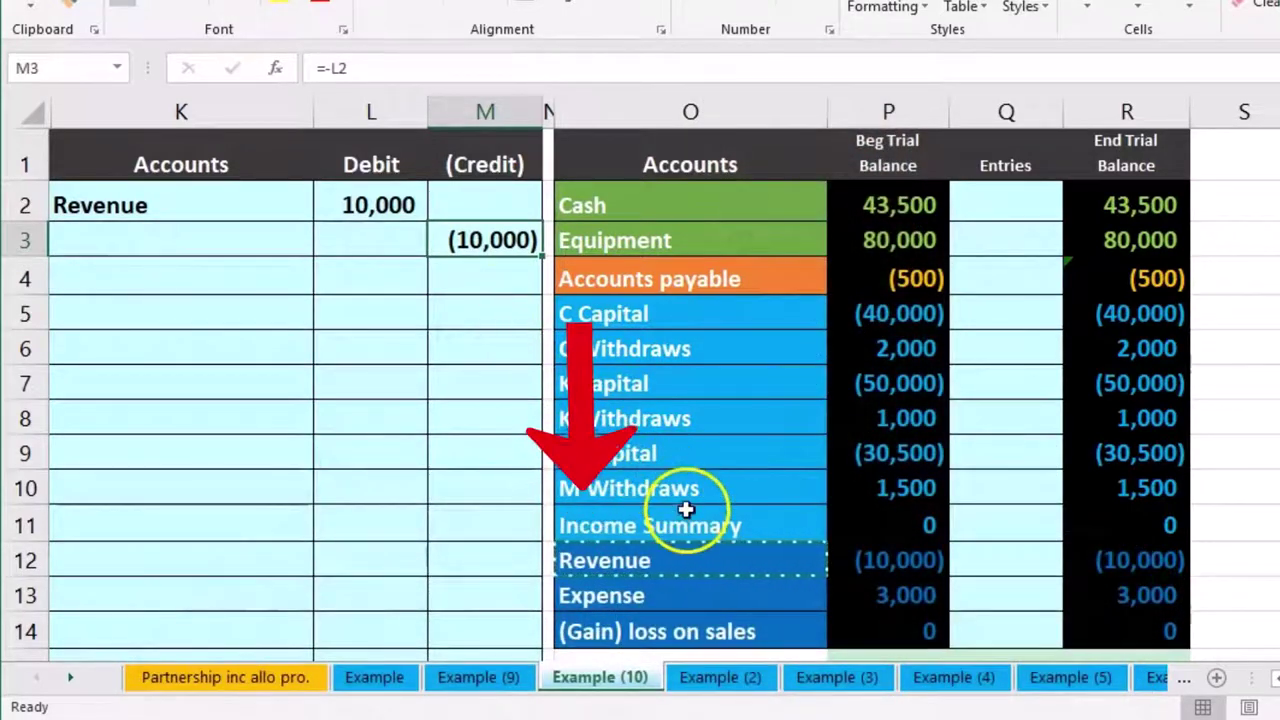
left_click(685, 510)
left_click(766, 523)
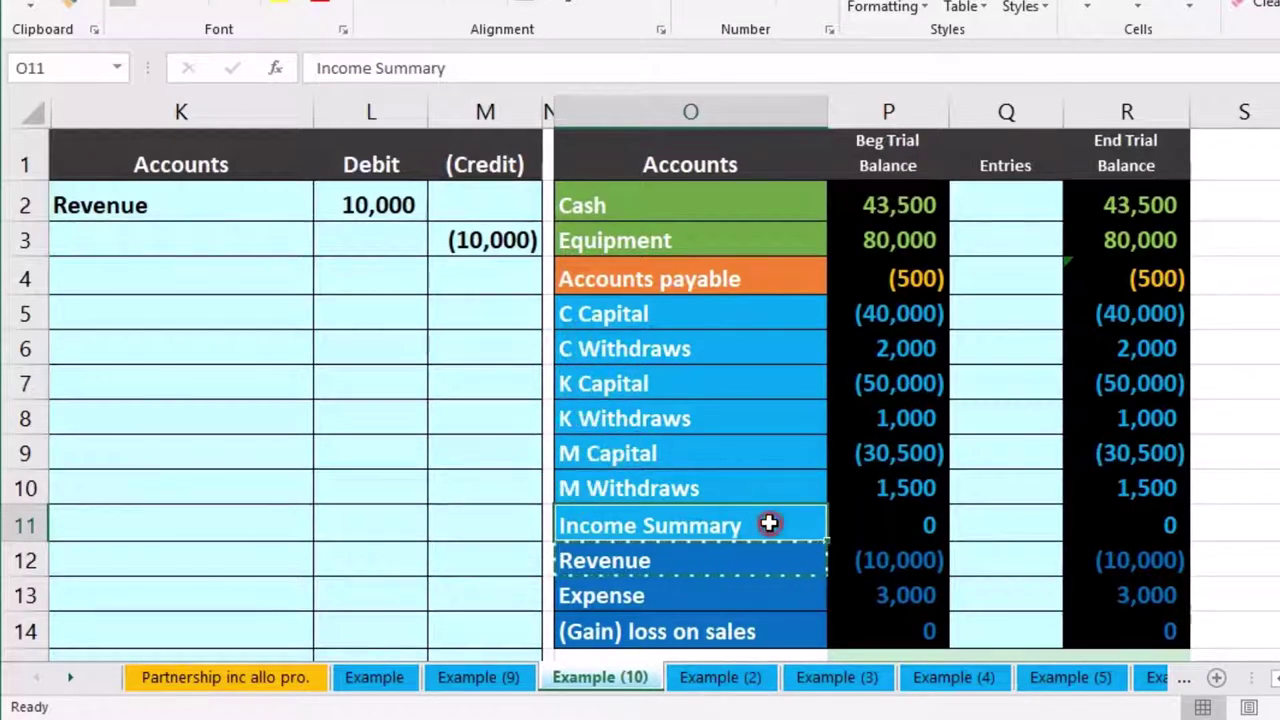
right_click(769, 522)
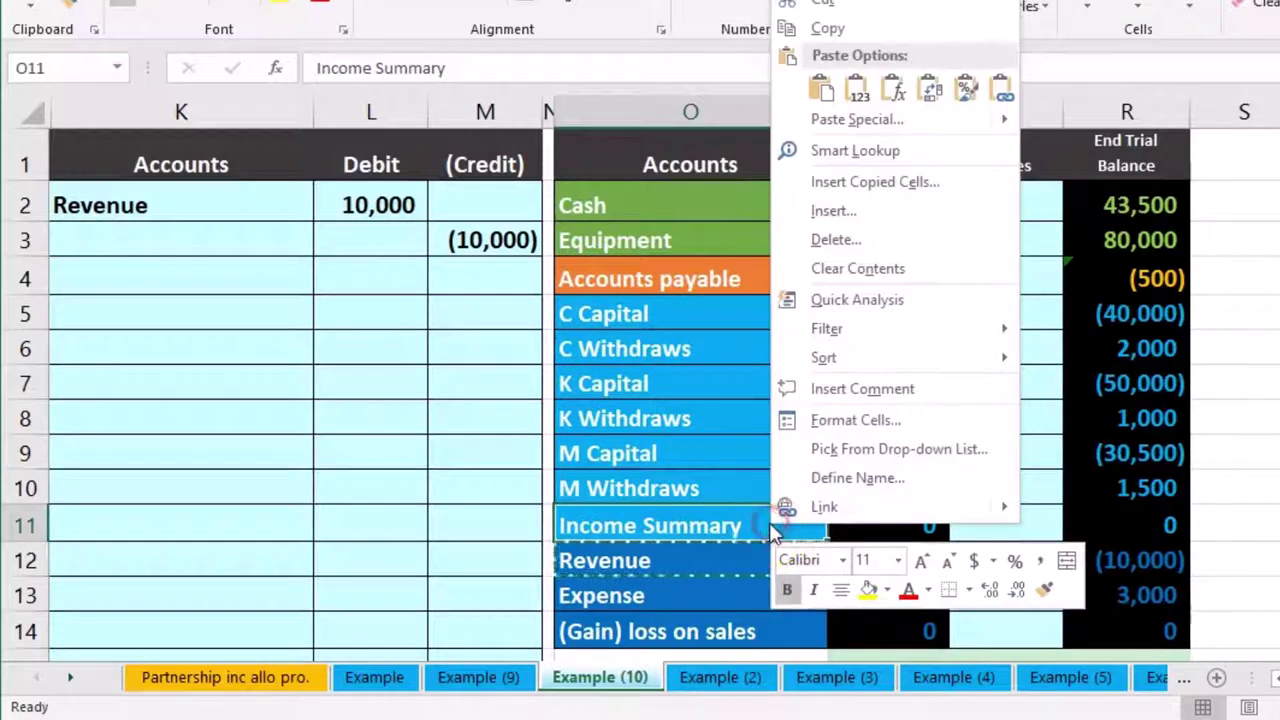
left_click(877, 30)
left_click(224, 249)
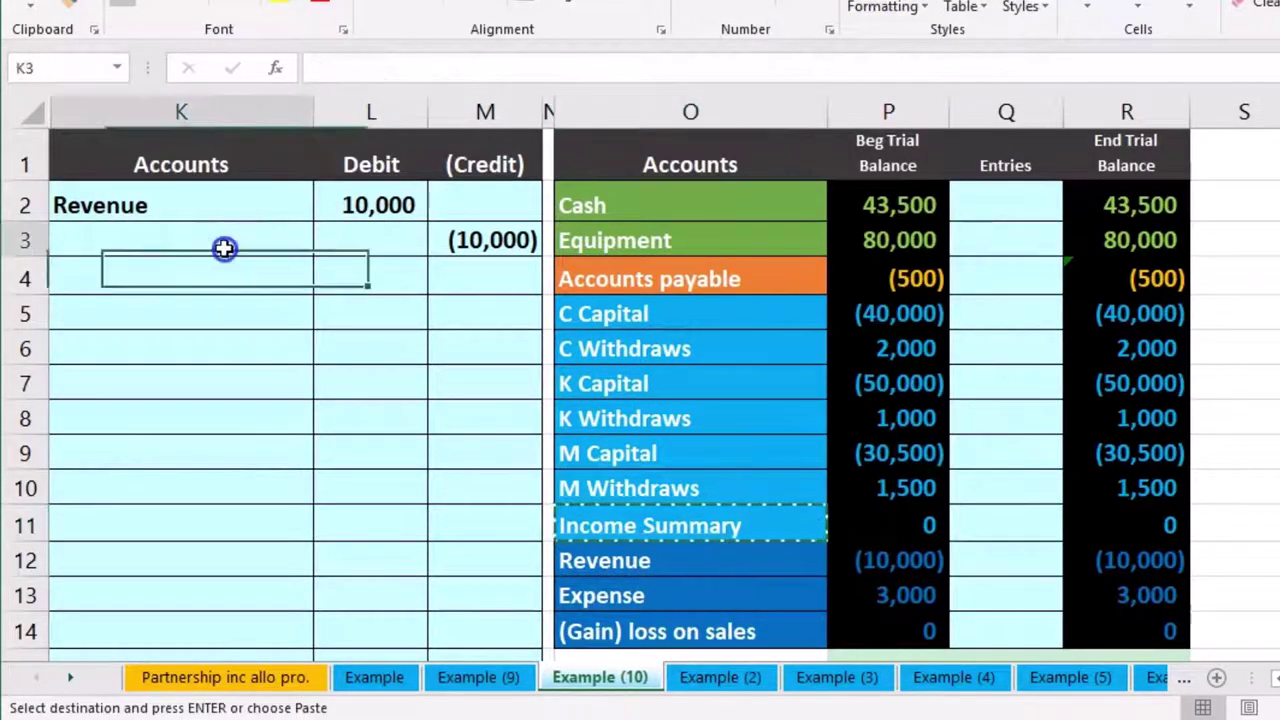
right_click(224, 249)
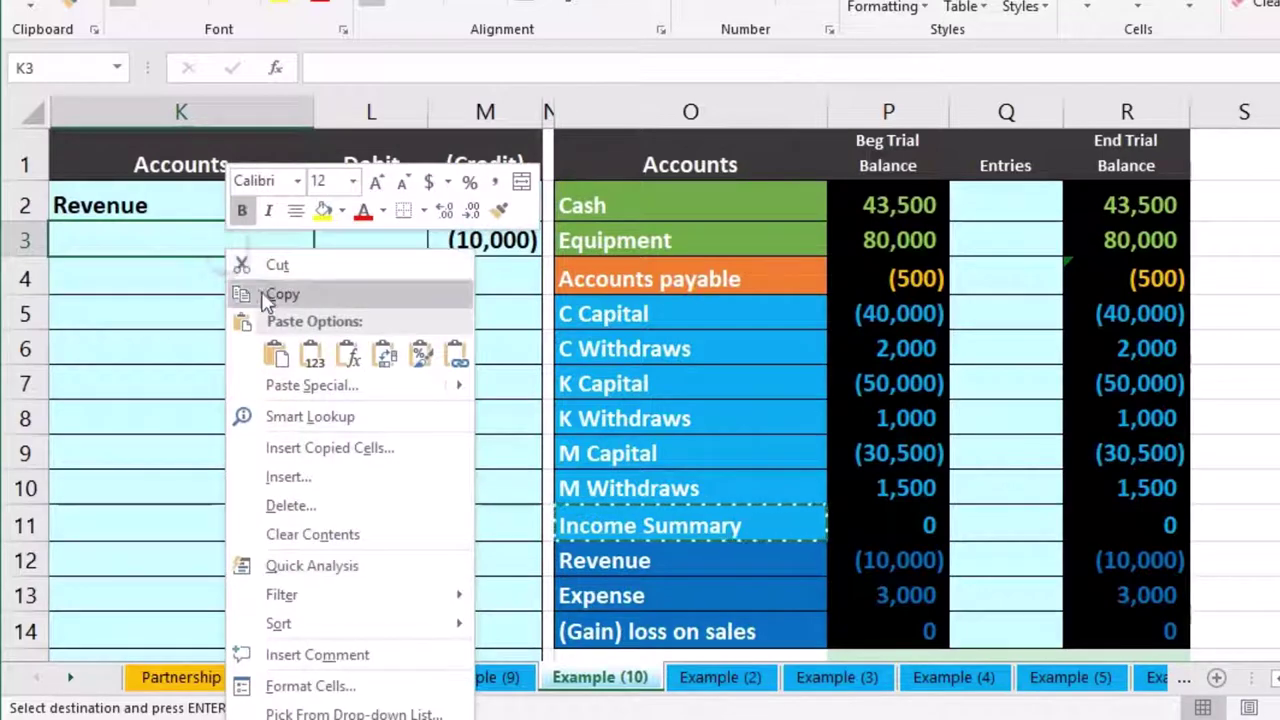
left_click(306, 352)
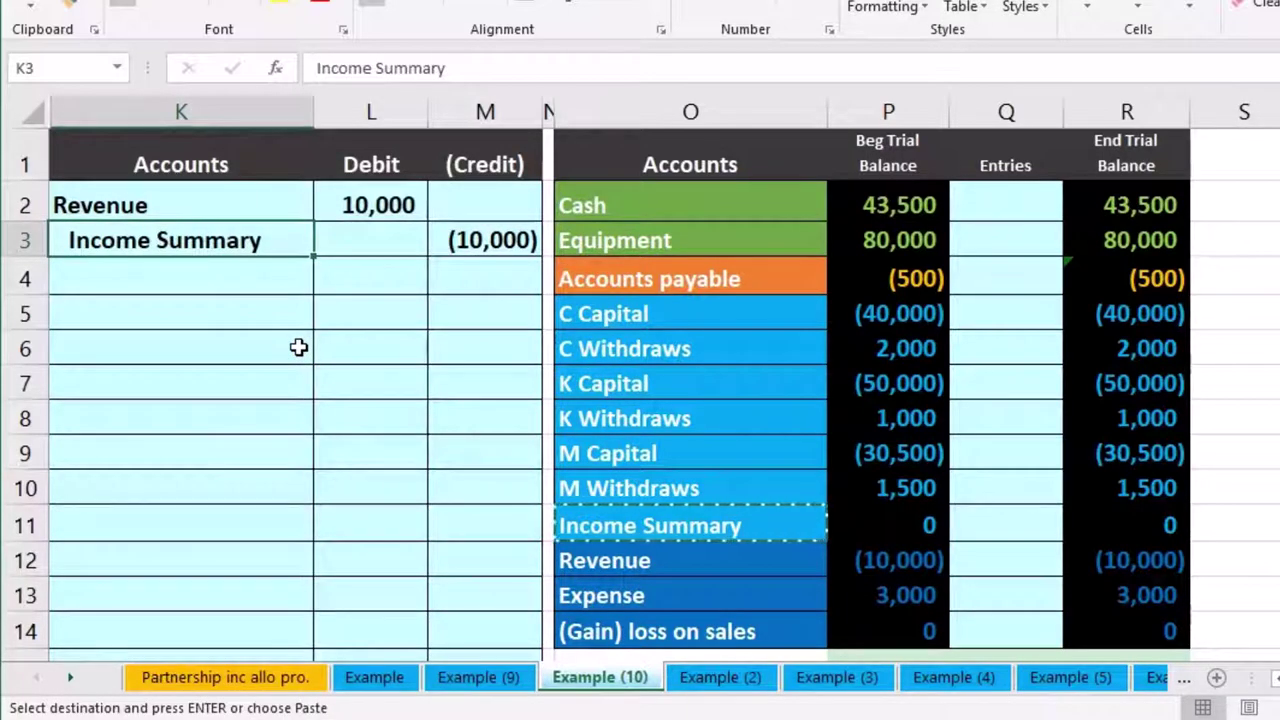
Post the Revenue debit to the trial balance by entering the formula =L2 in Entries cell Q12.
left_click_drag(220, 206, 357, 206)
left_click_drag(680, 560, 909, 560)
left_click(1006, 563)
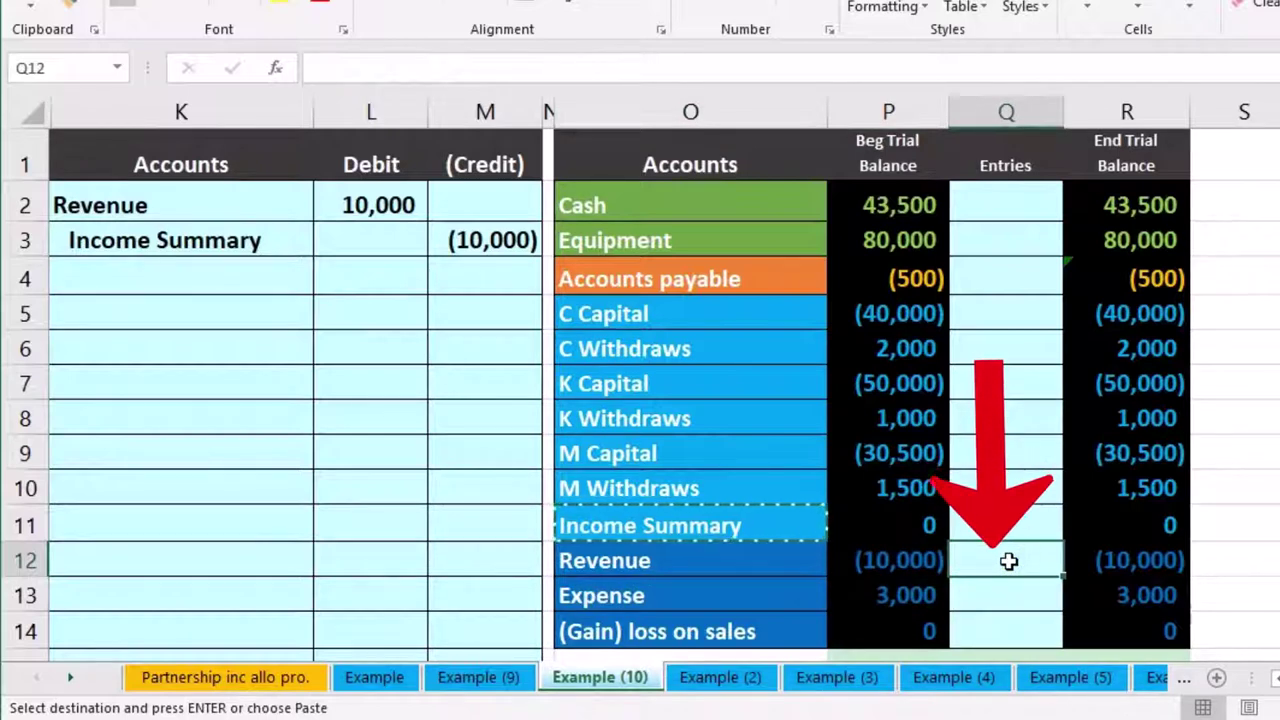
type("=")
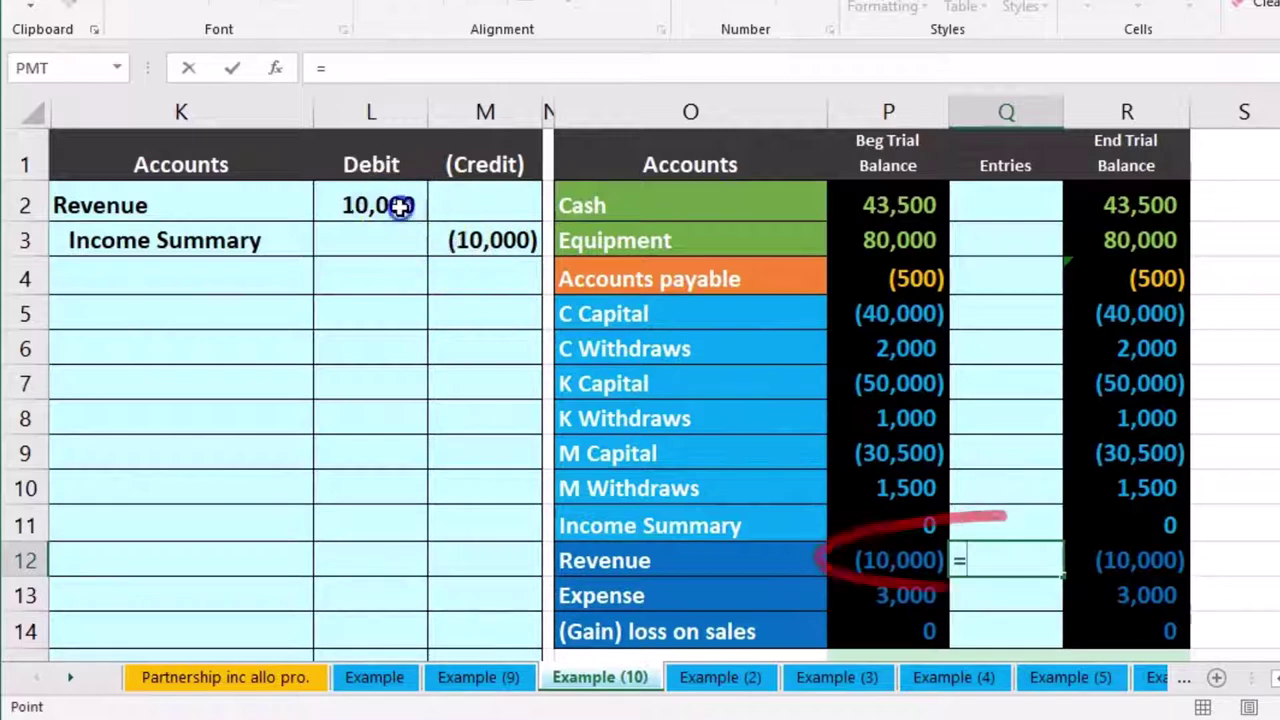
left_click(400, 205)
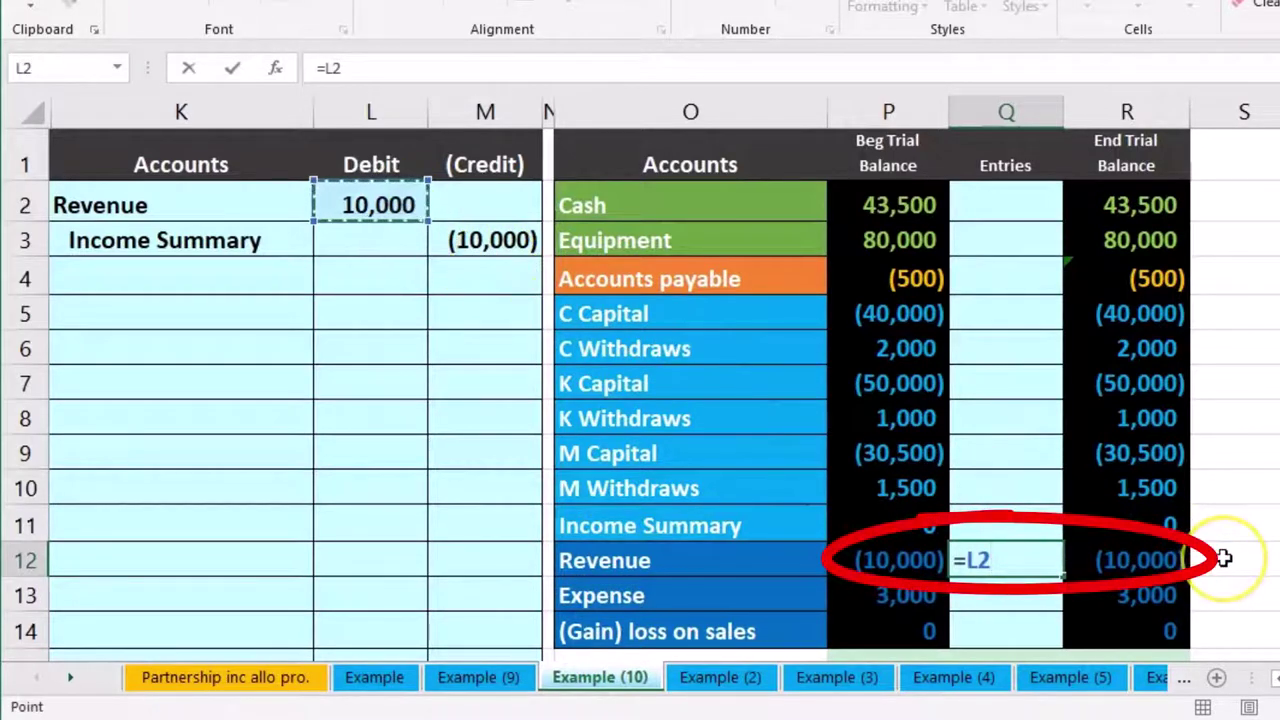
key("Return")
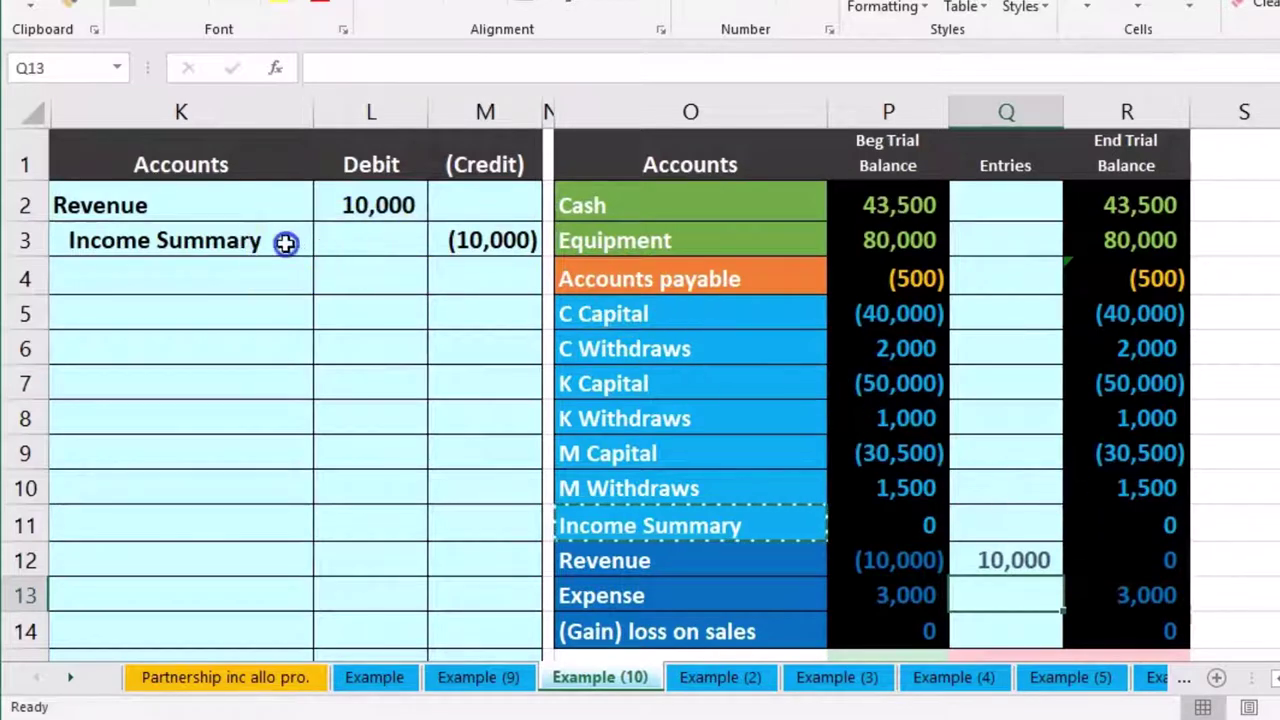
Post the Income Summary credit with the formula =M3 in Q11, and check the ending balances of Income Summary and Revenue.
left_click_drag(286, 243, 459, 238)
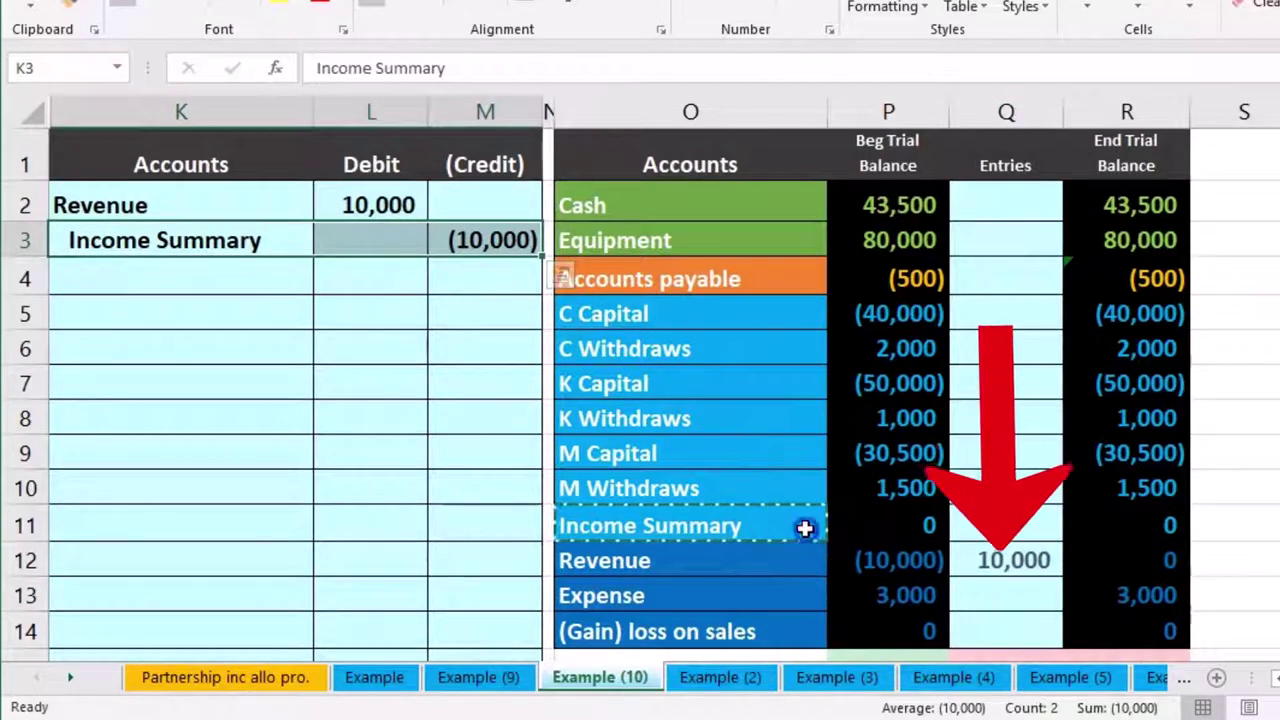
left_click_drag(809, 526, 866, 517)
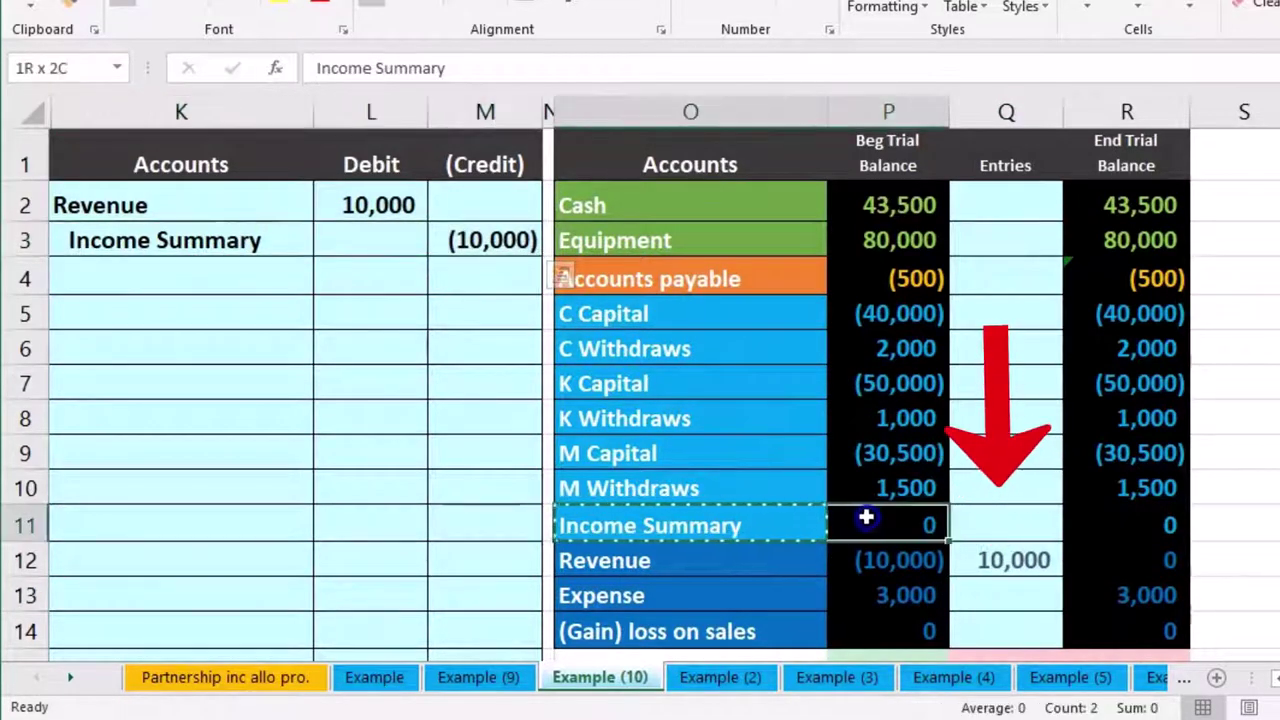
left_click(1001, 518)
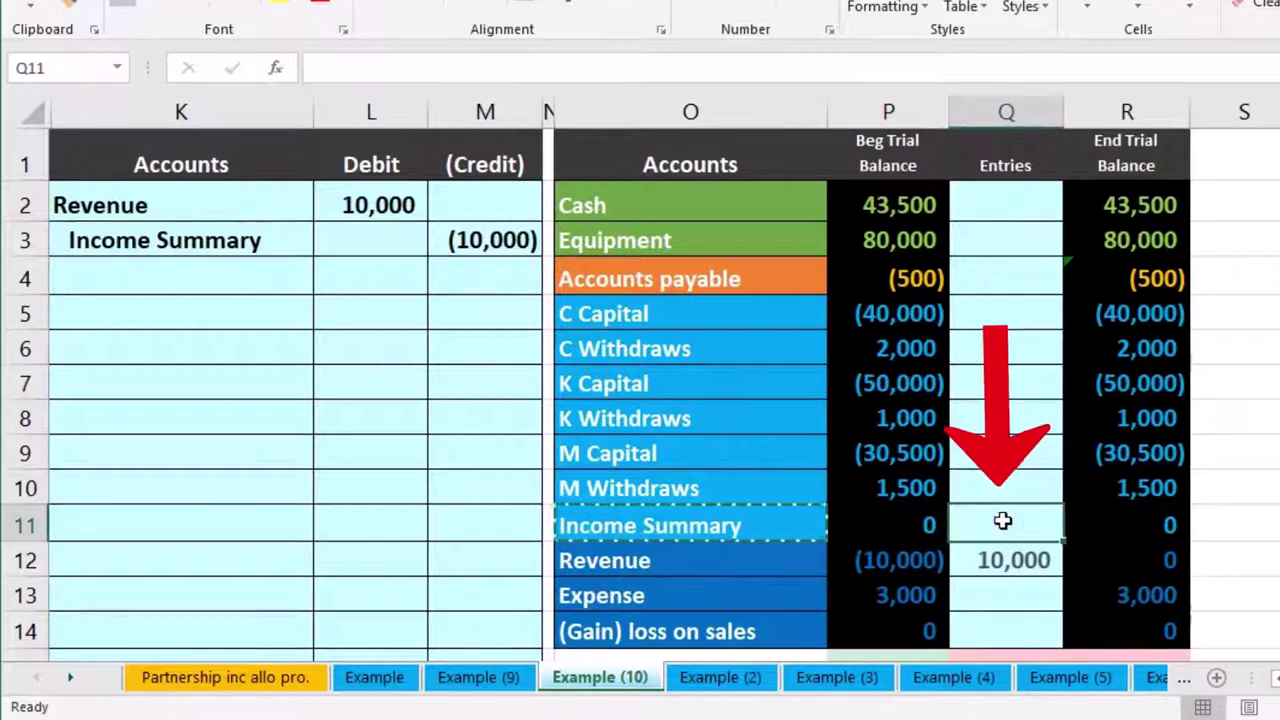
type("=")
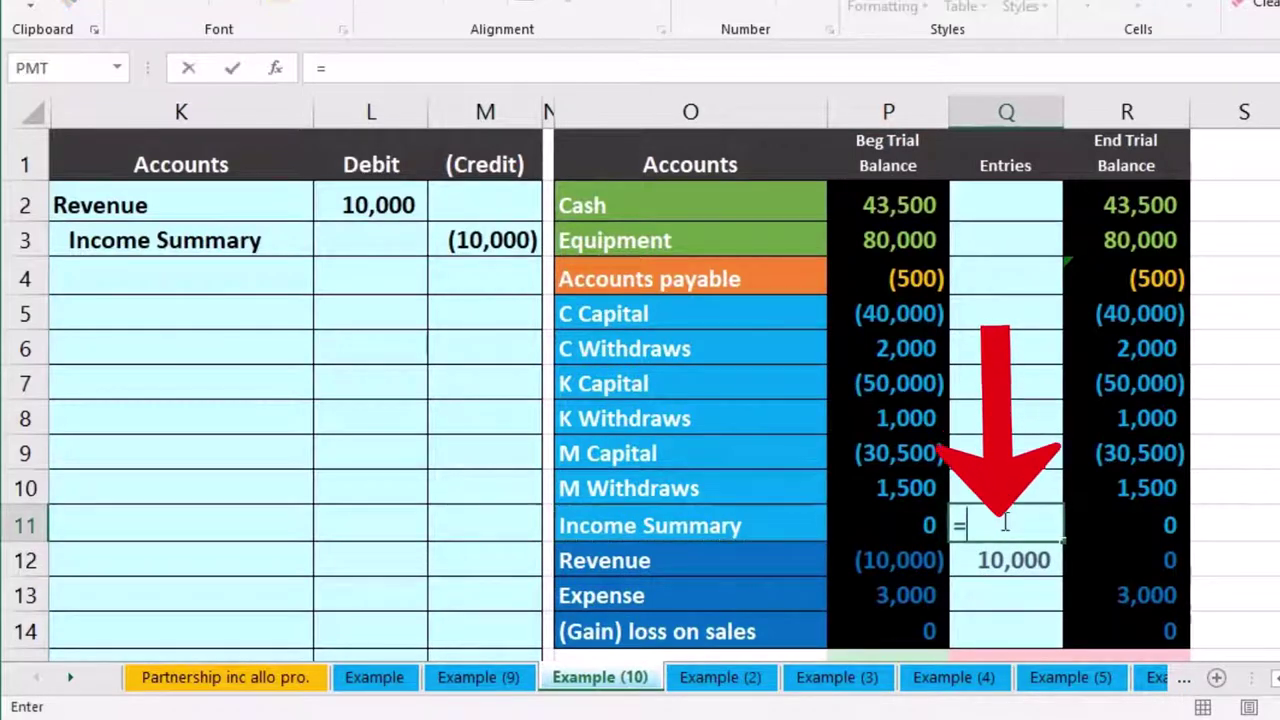
left_click(497, 240)
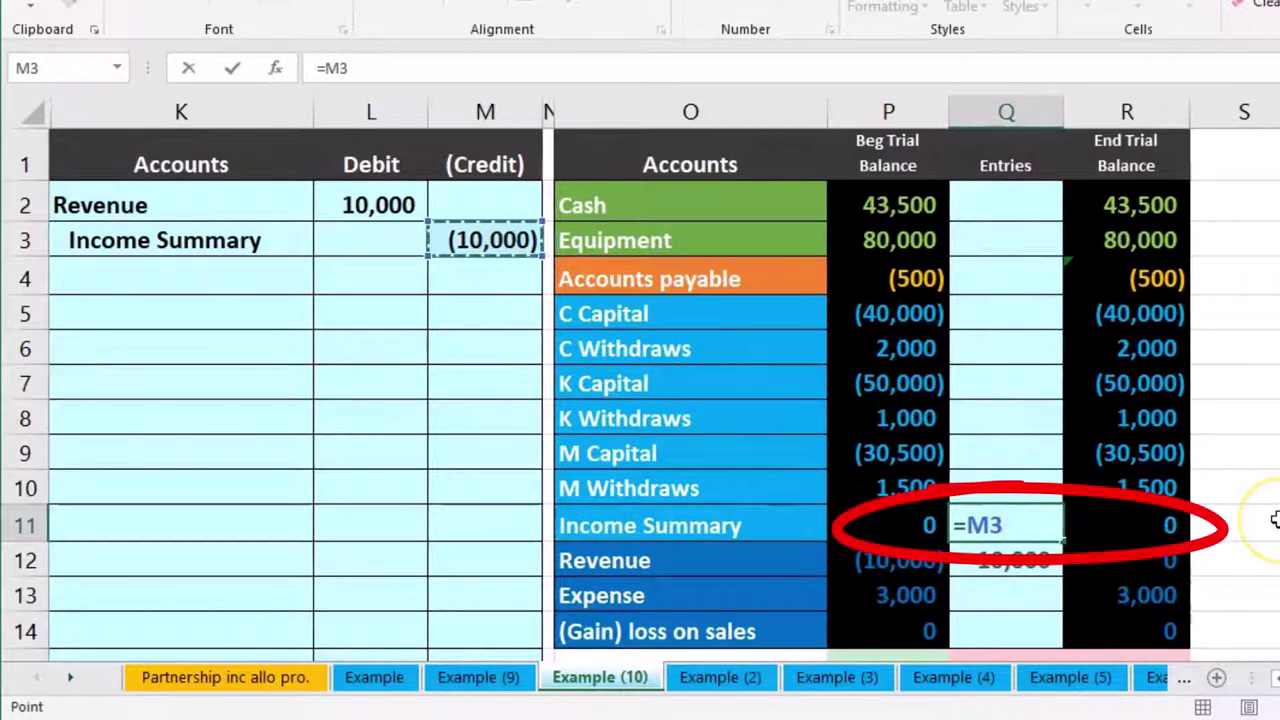
key("Return")
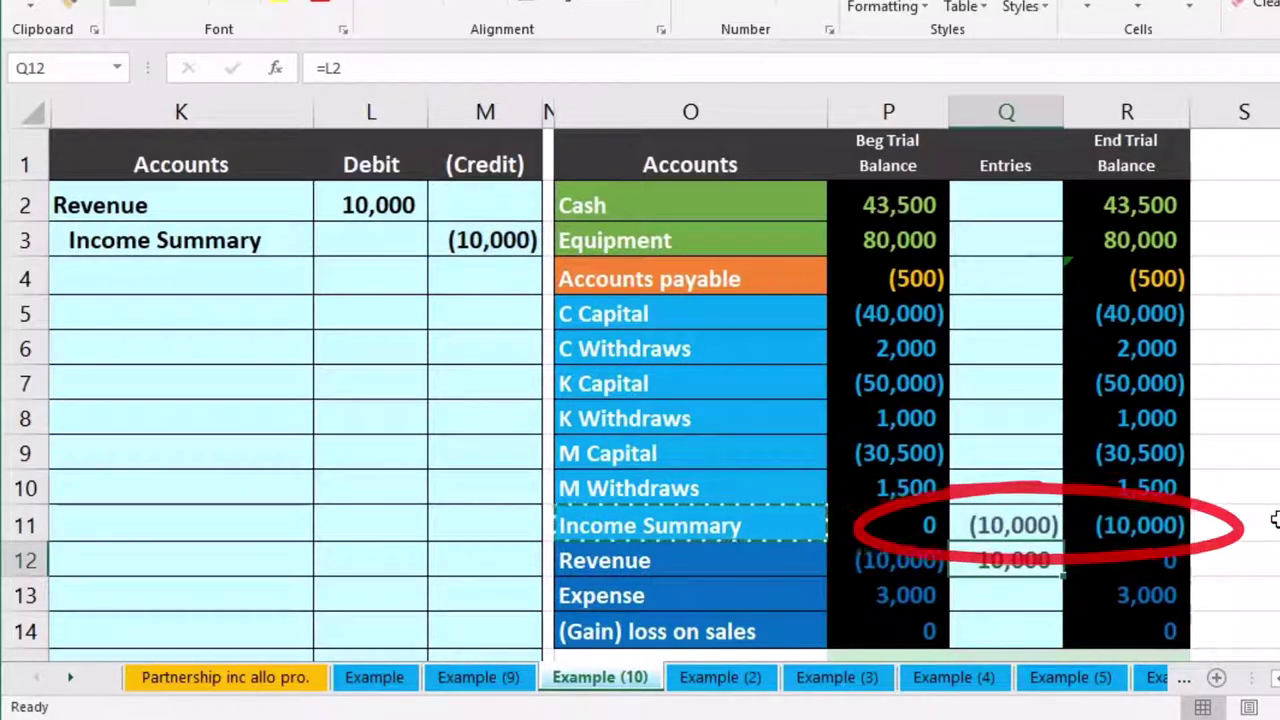
left_click(1171, 564)
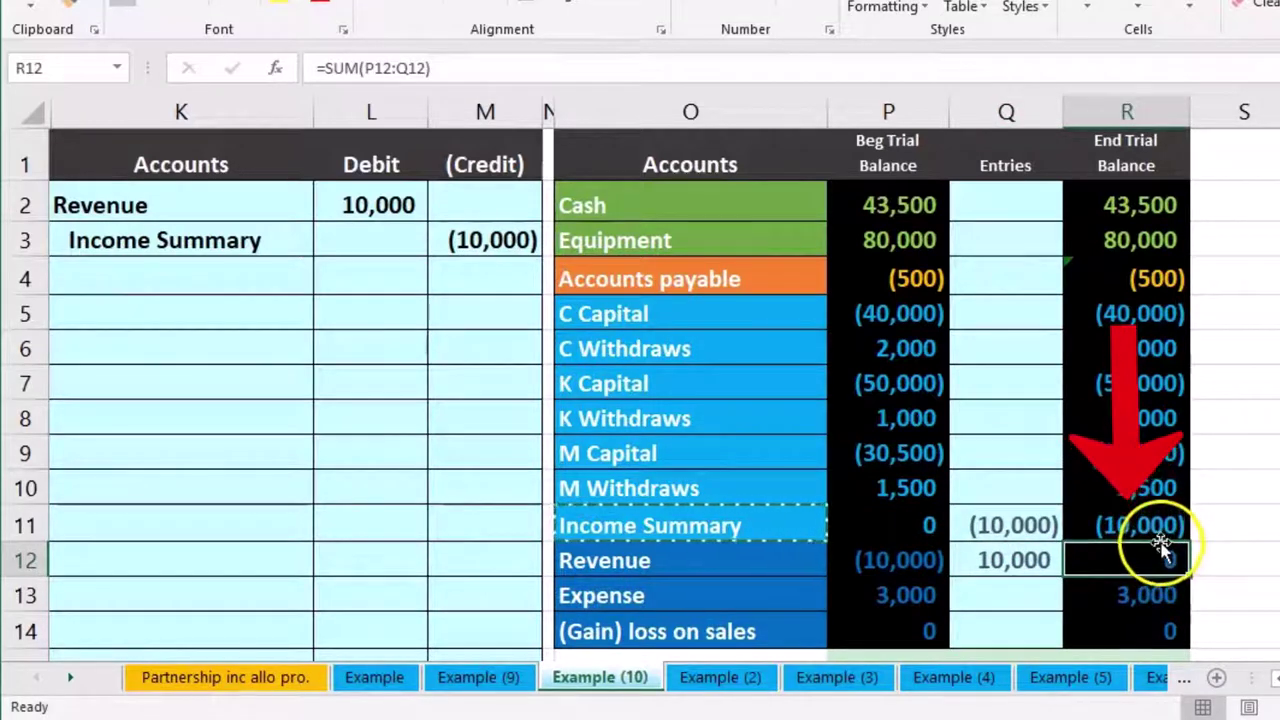
left_click(1155, 532)
left_click(1155, 557)
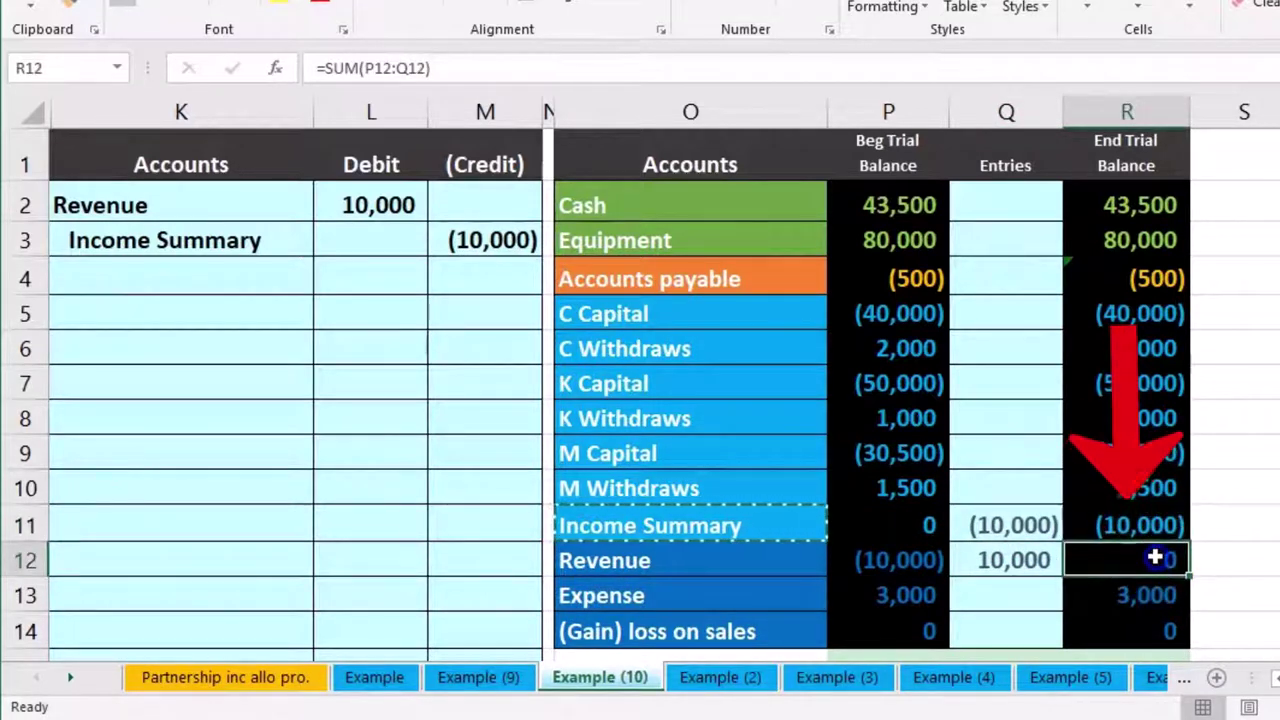
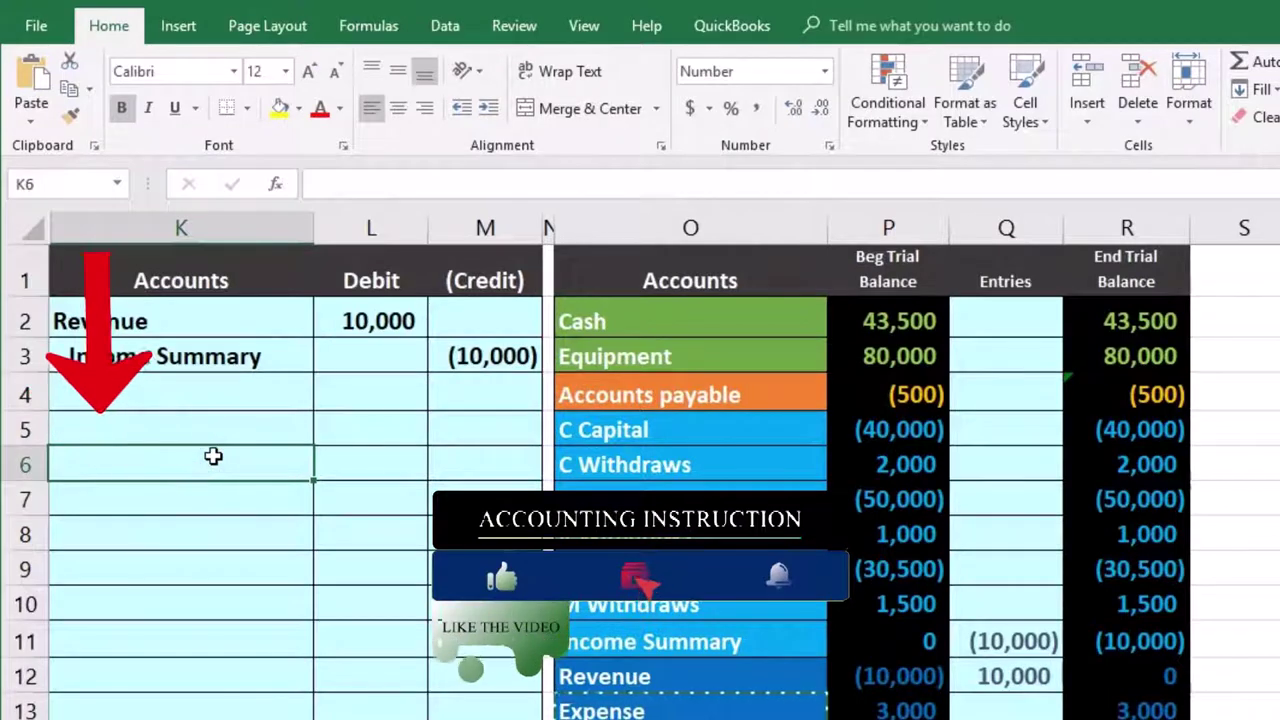
Paste the copied Expense account name into K6 as values only and enter -3000 as its credit in M6.
right_click(213, 456)
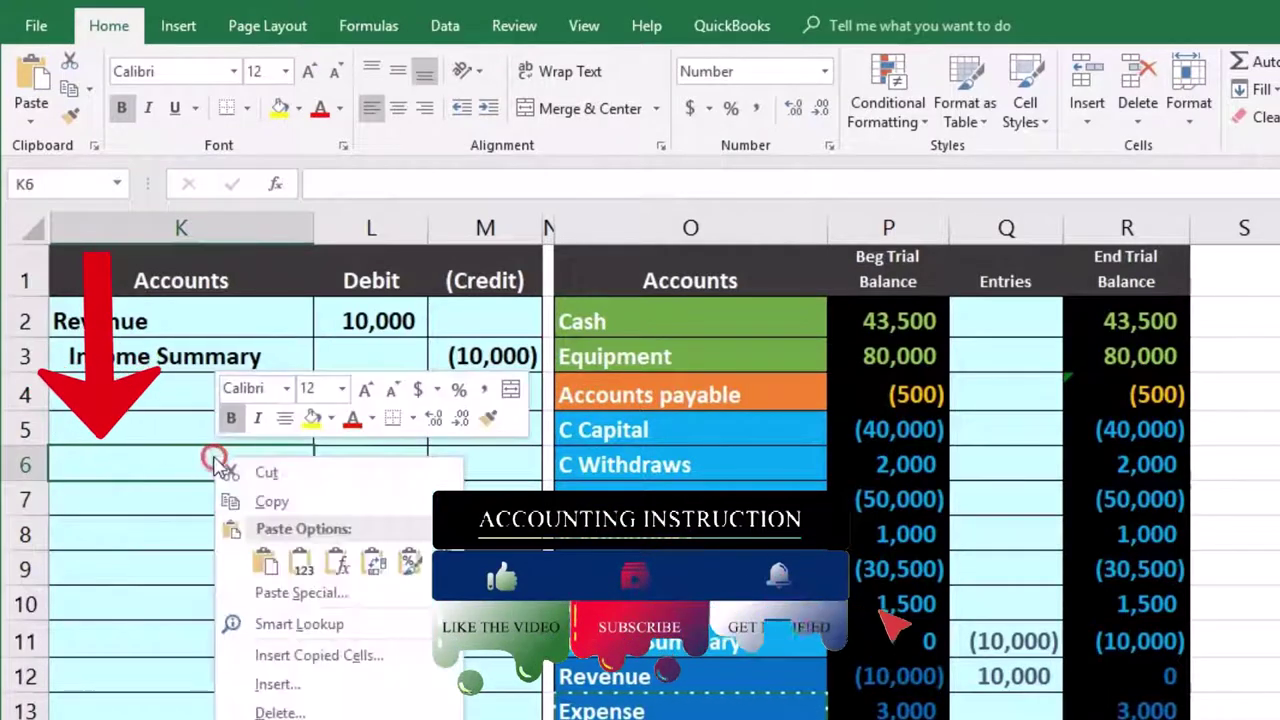
left_click(301, 563)
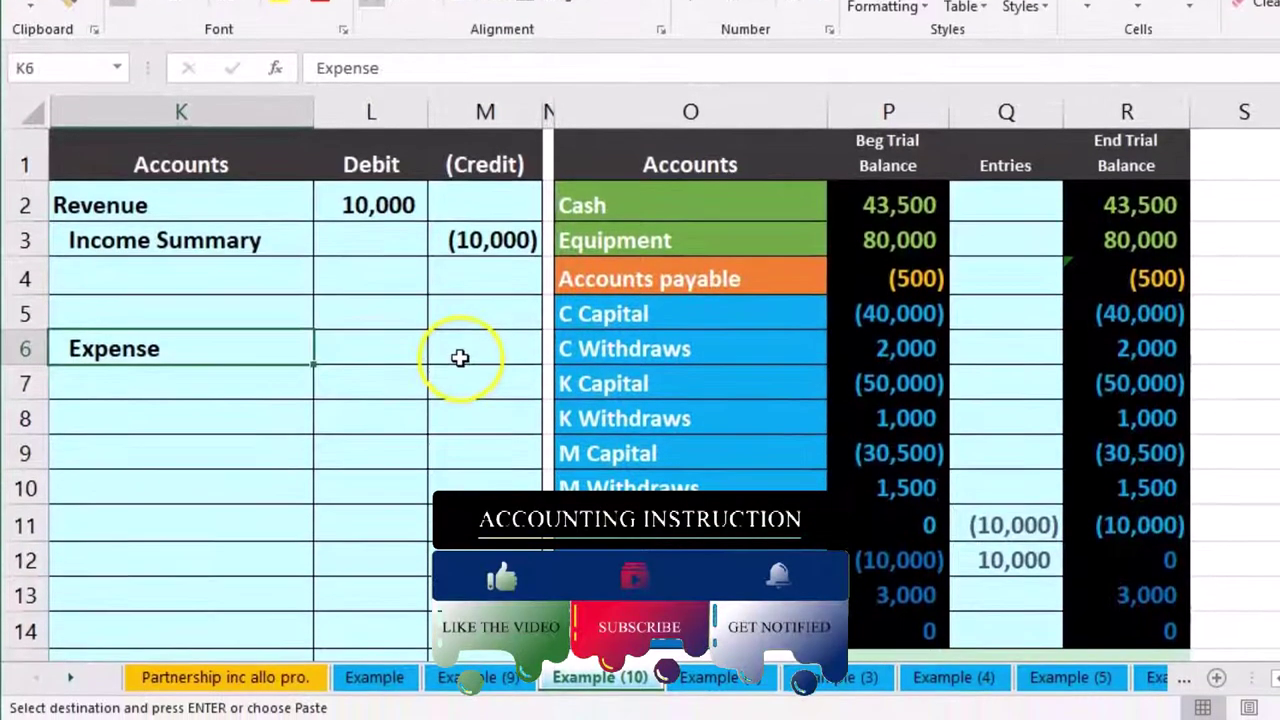
left_click(460, 358)
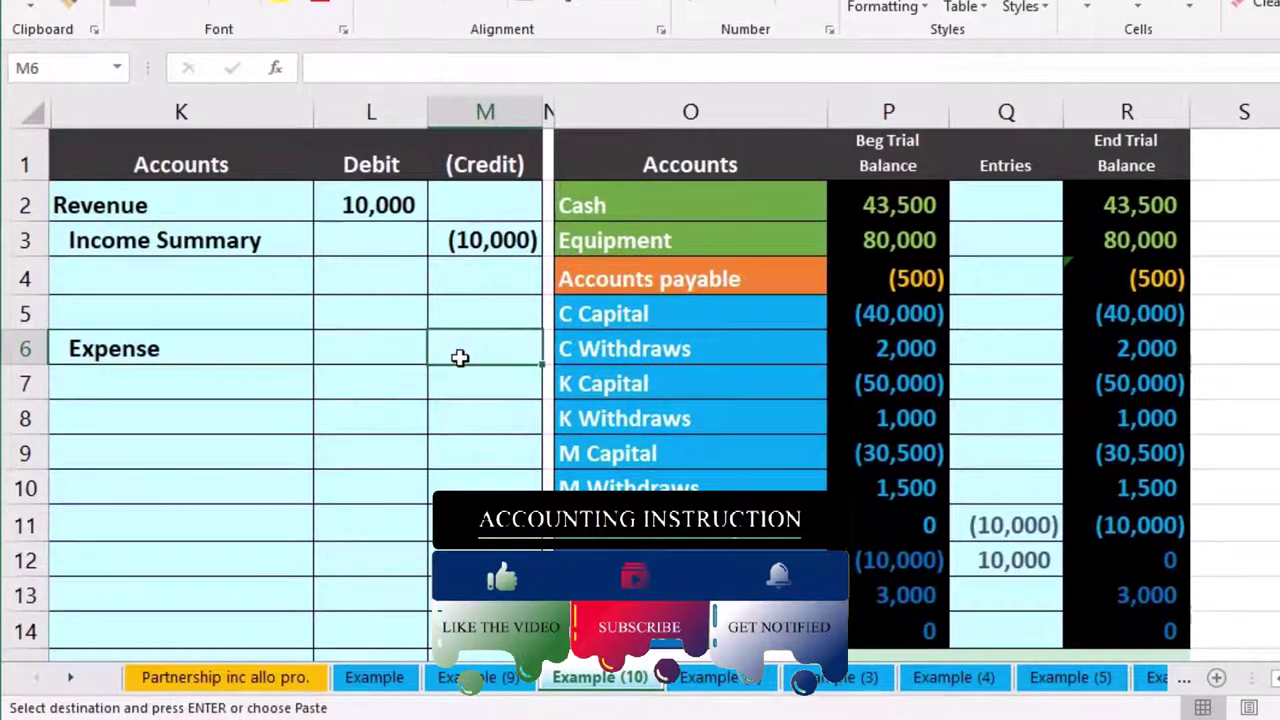
type("-3000")
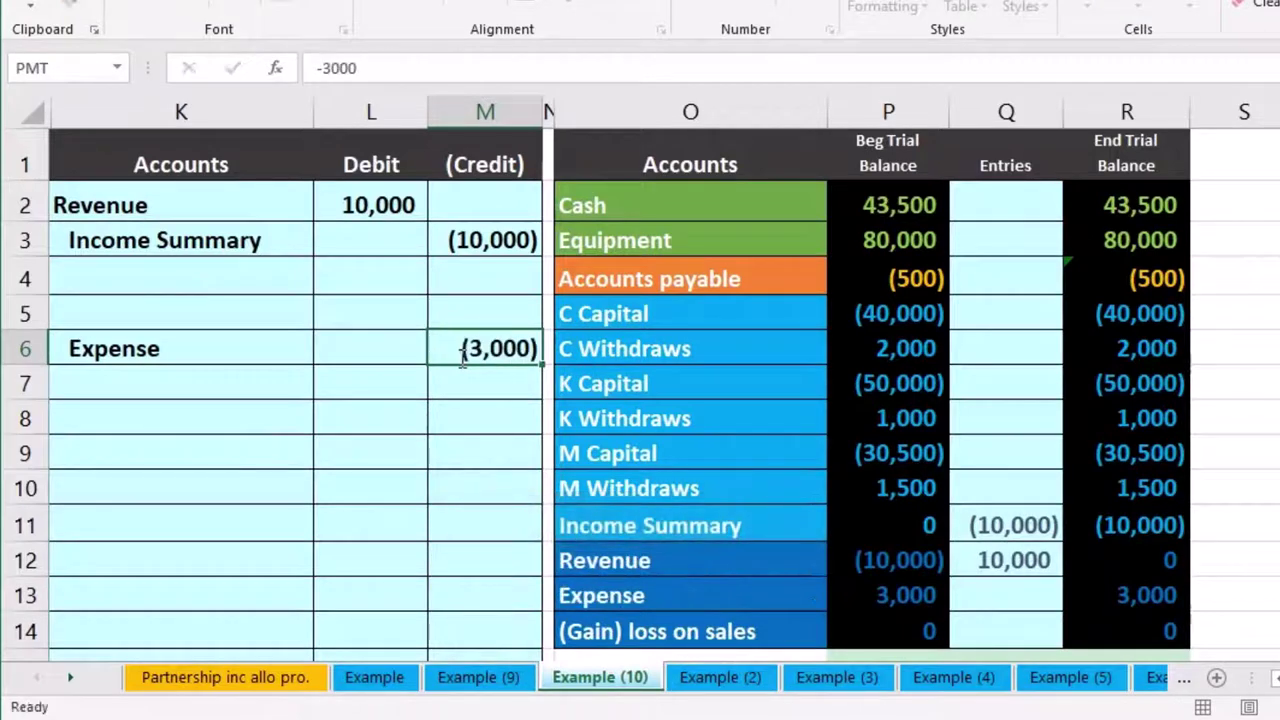
key("Return")
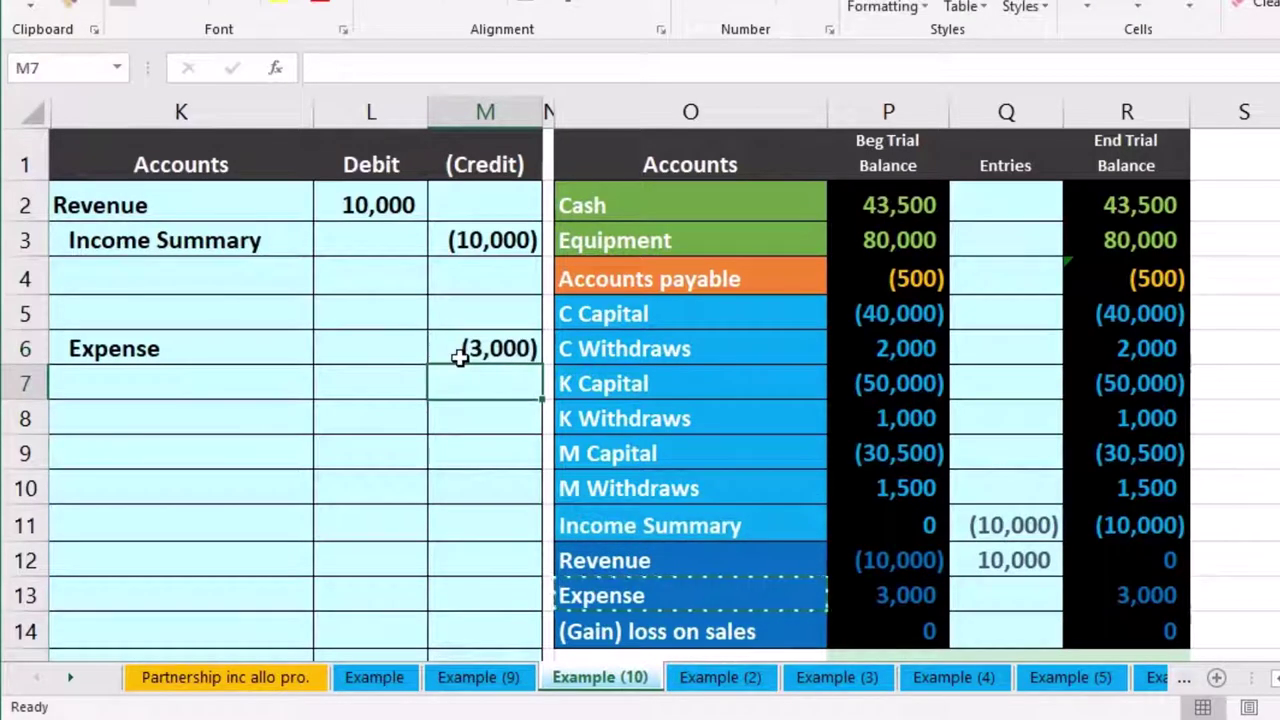
Enter the matching debit in L5 with the formula -M6.
key("Left")
key("Up")
key("Up")
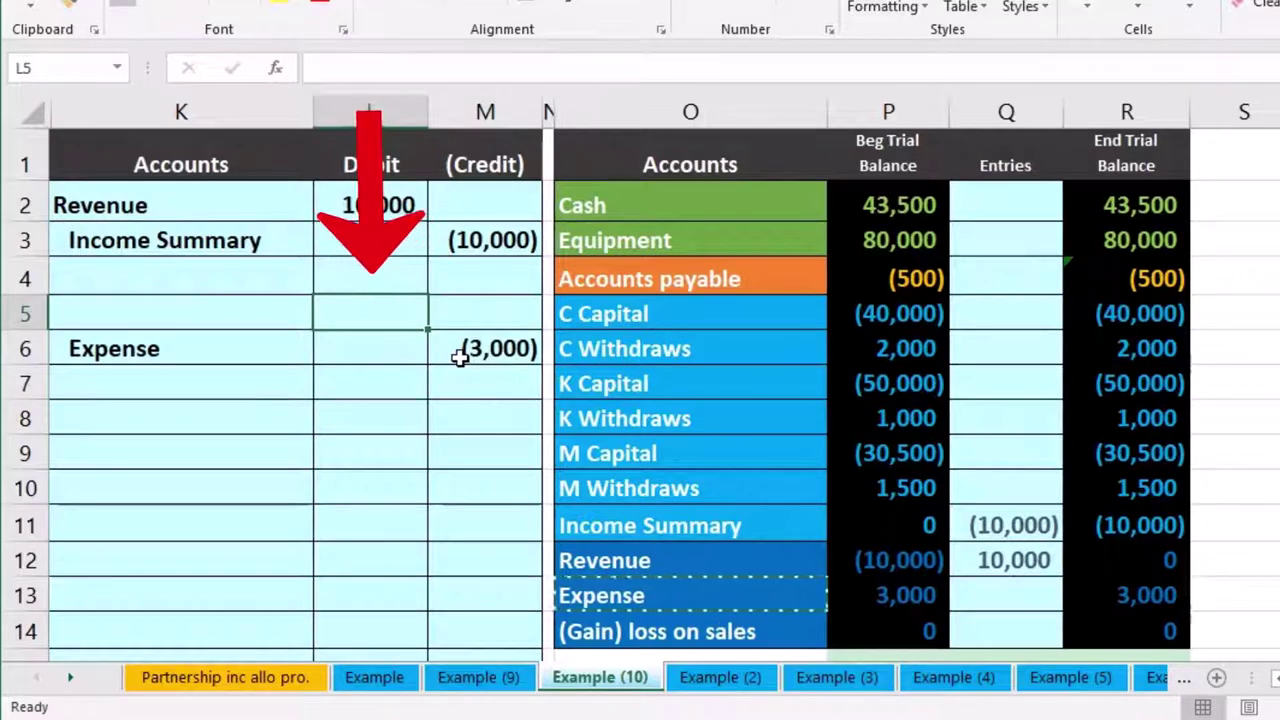
type("-")
key("Down")
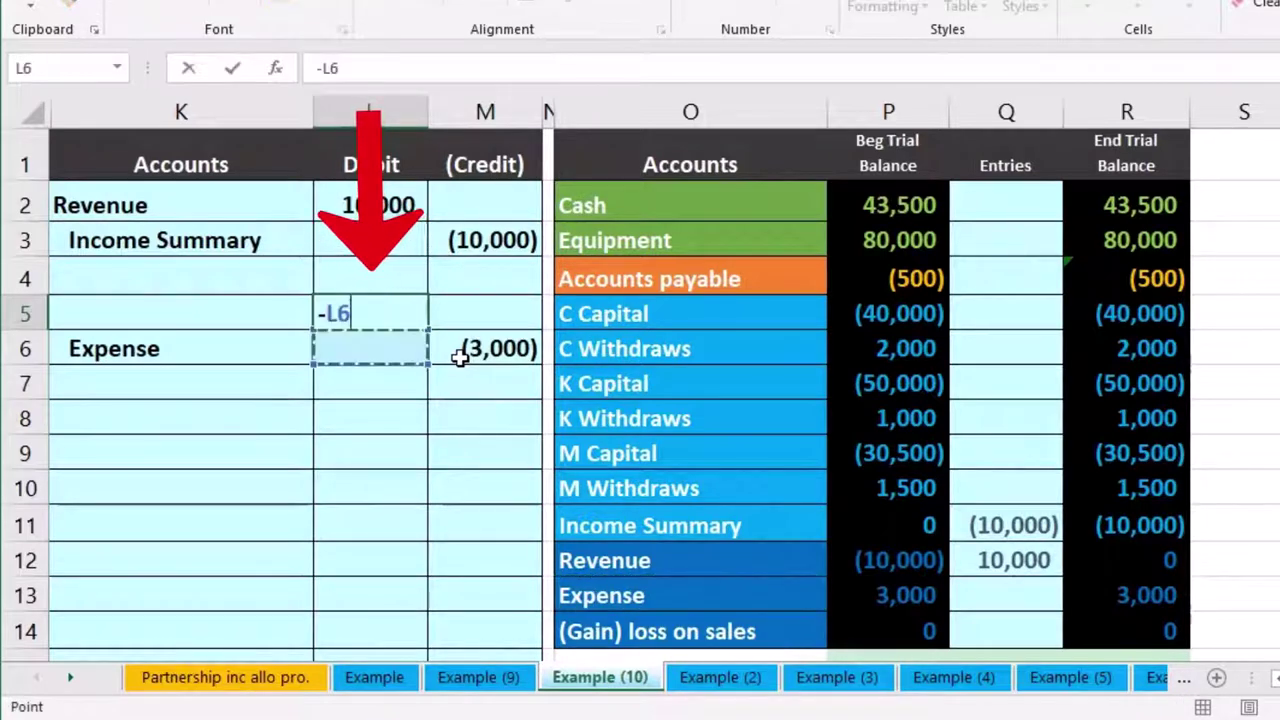
key("Right")
key("Return")
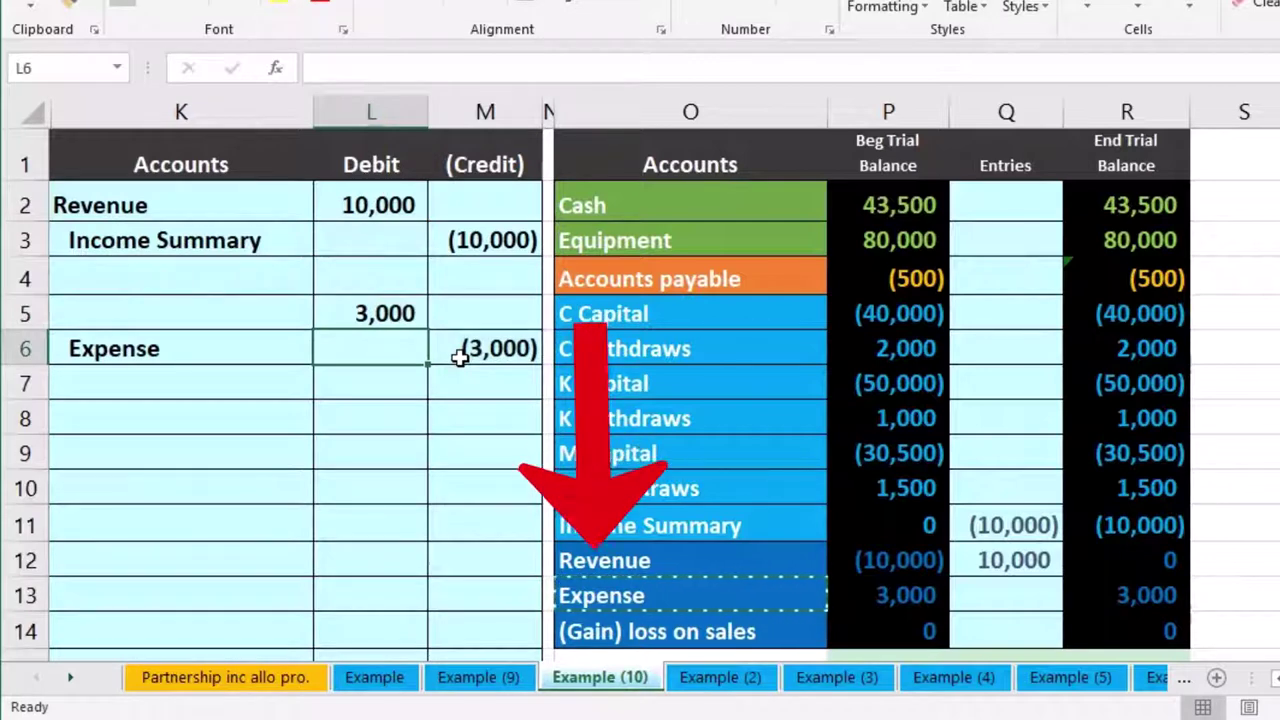
Copy the Income Summary account name from the trial balance into journal cell K5, pasting values only.
left_click(242, 314)
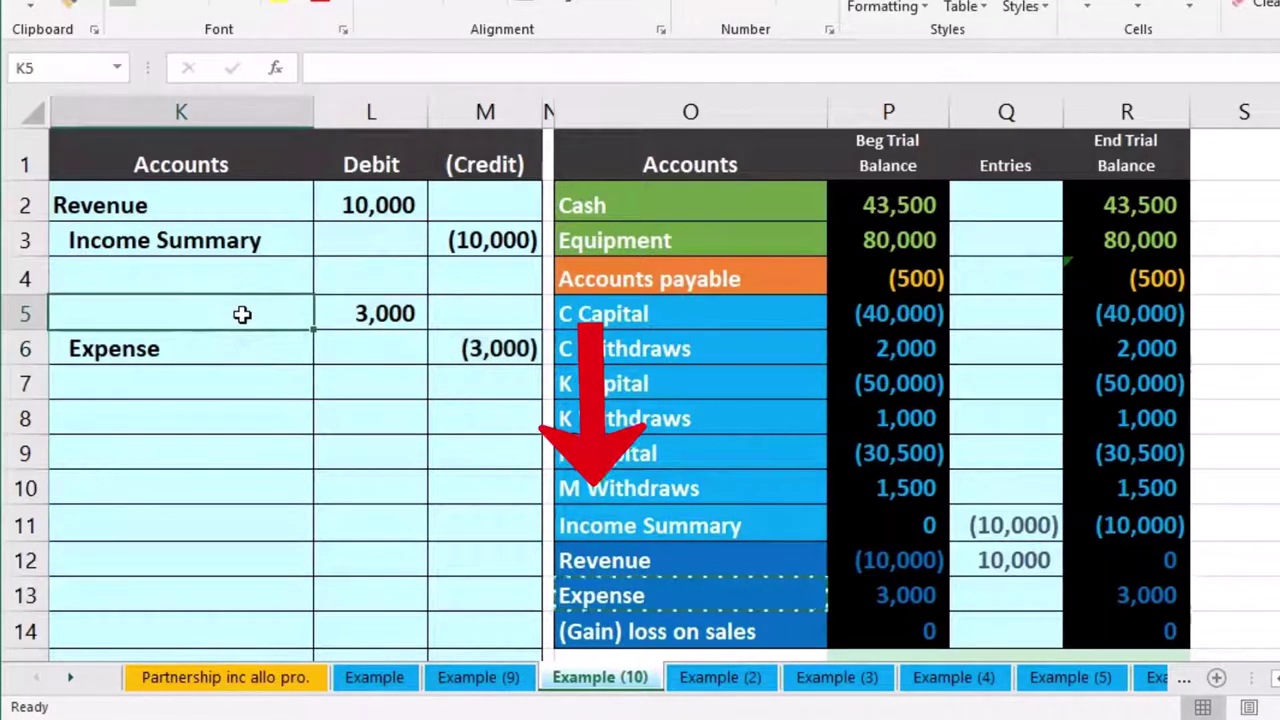
left_click(594, 524)
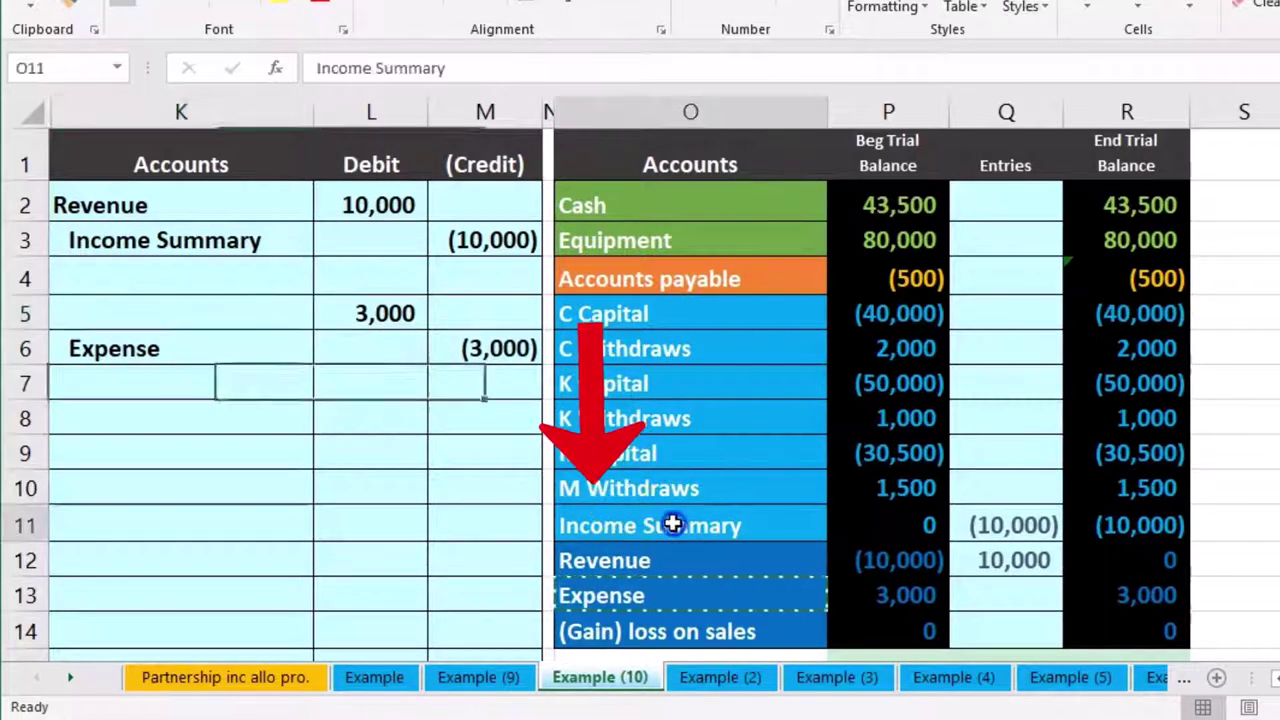
right_click(750, 528)
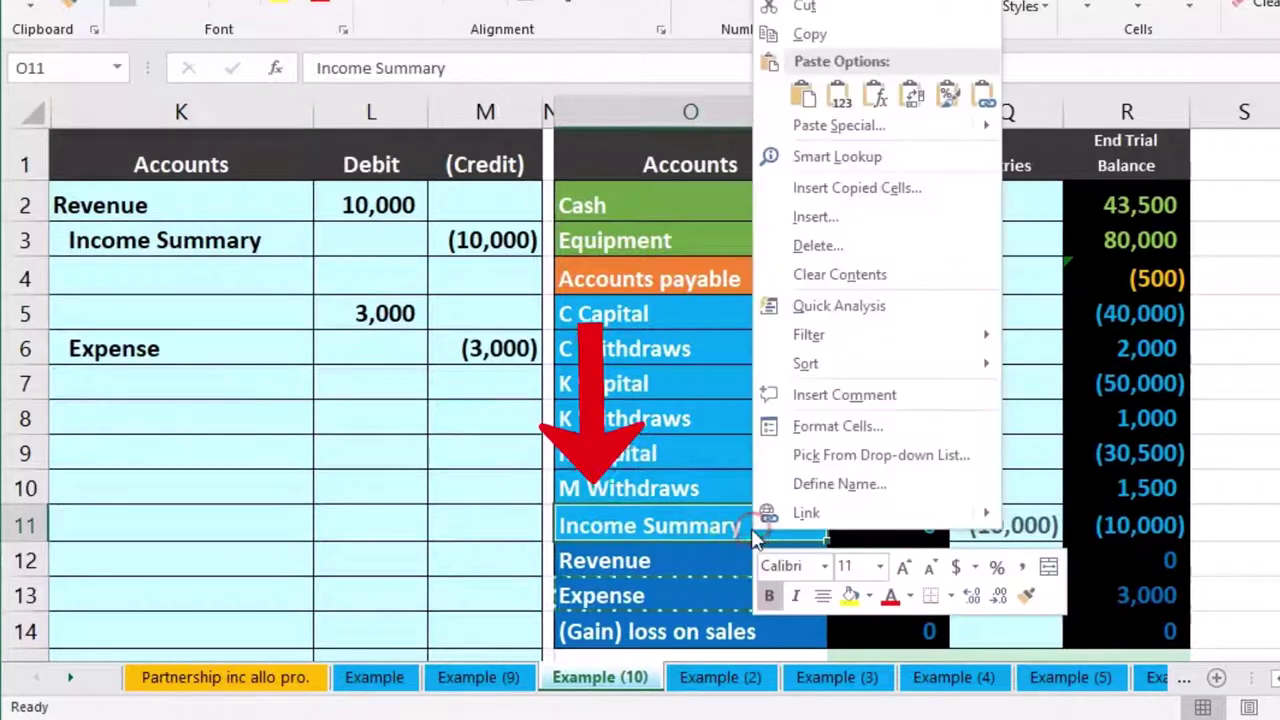
left_click(778, 31)
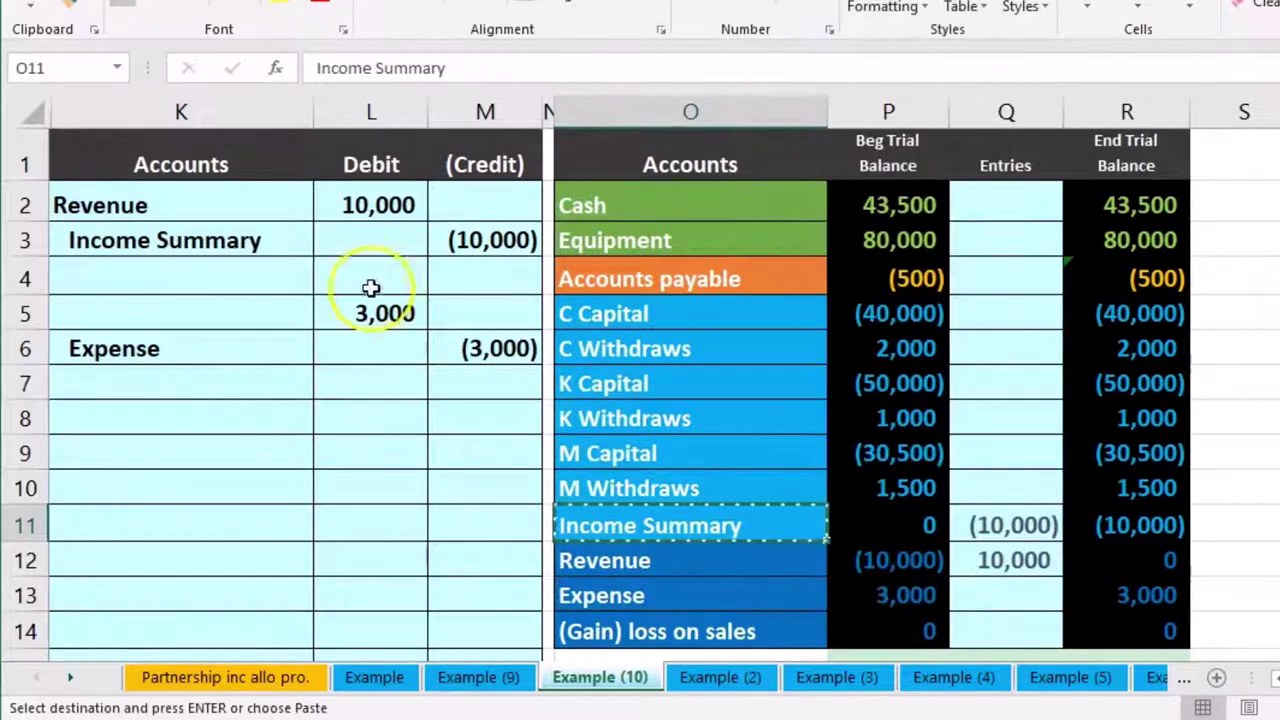
left_click(243, 322)
right_click(243, 322)
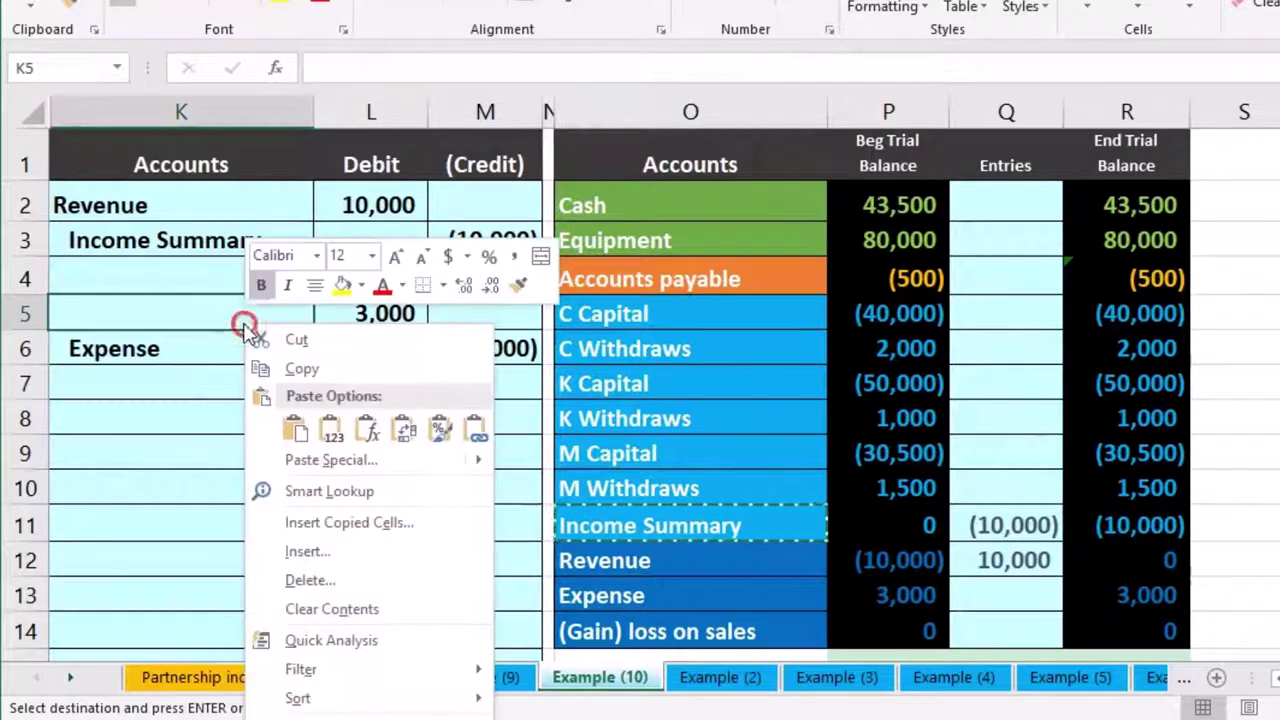
left_click(330, 432)
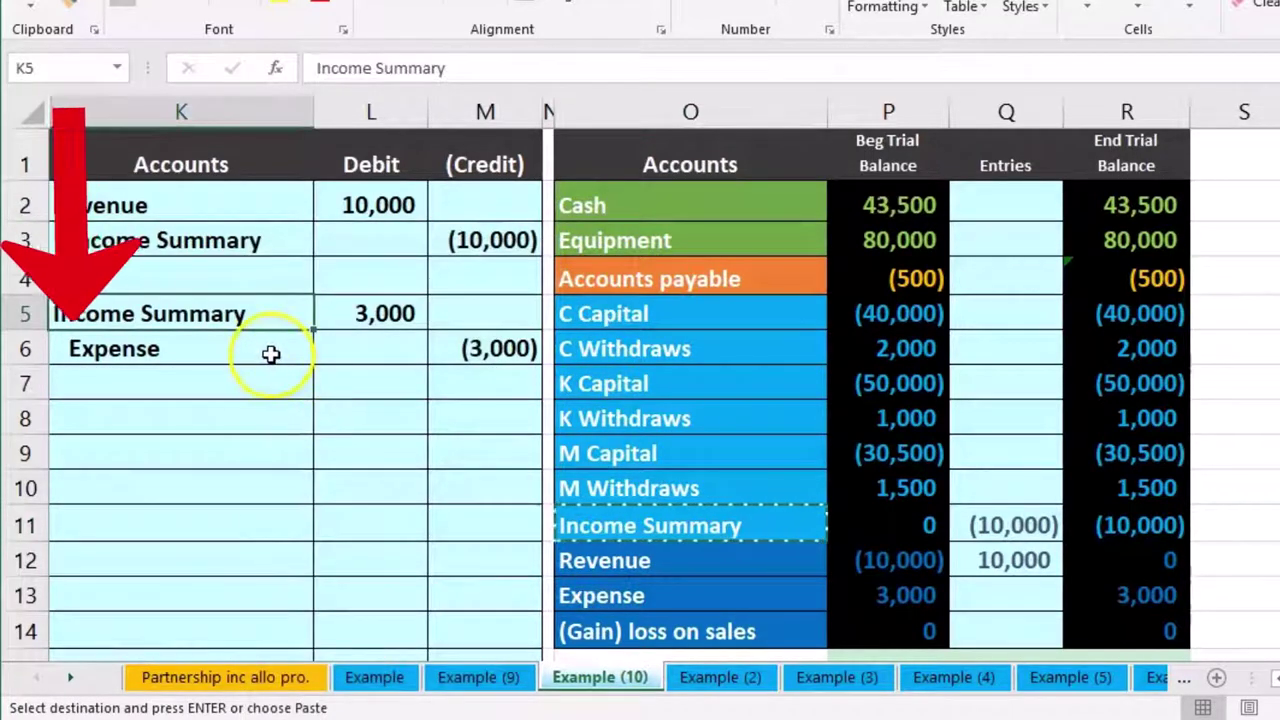
Add the journal's 3,000 Income Summary debit to the account's posting in Q11, making the formula =M3+L5.
left_click_drag(268, 316, 325, 313)
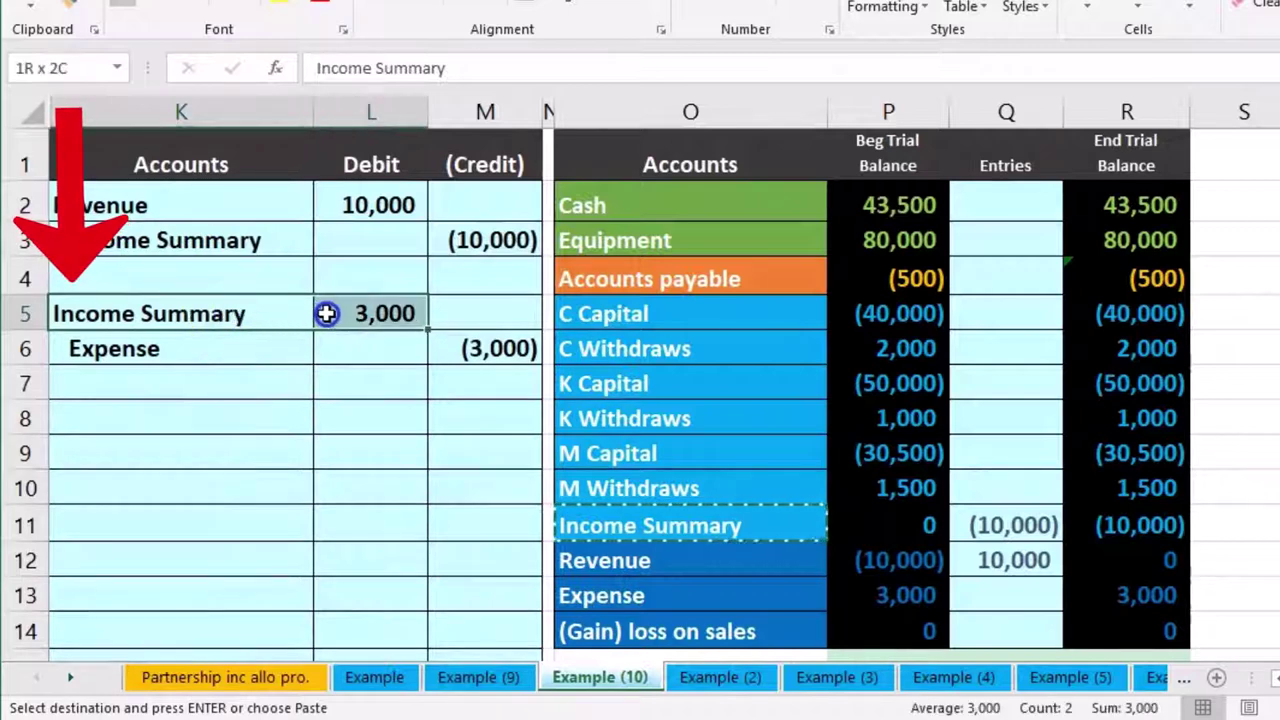
left_click_drag(706, 523, 857, 517)
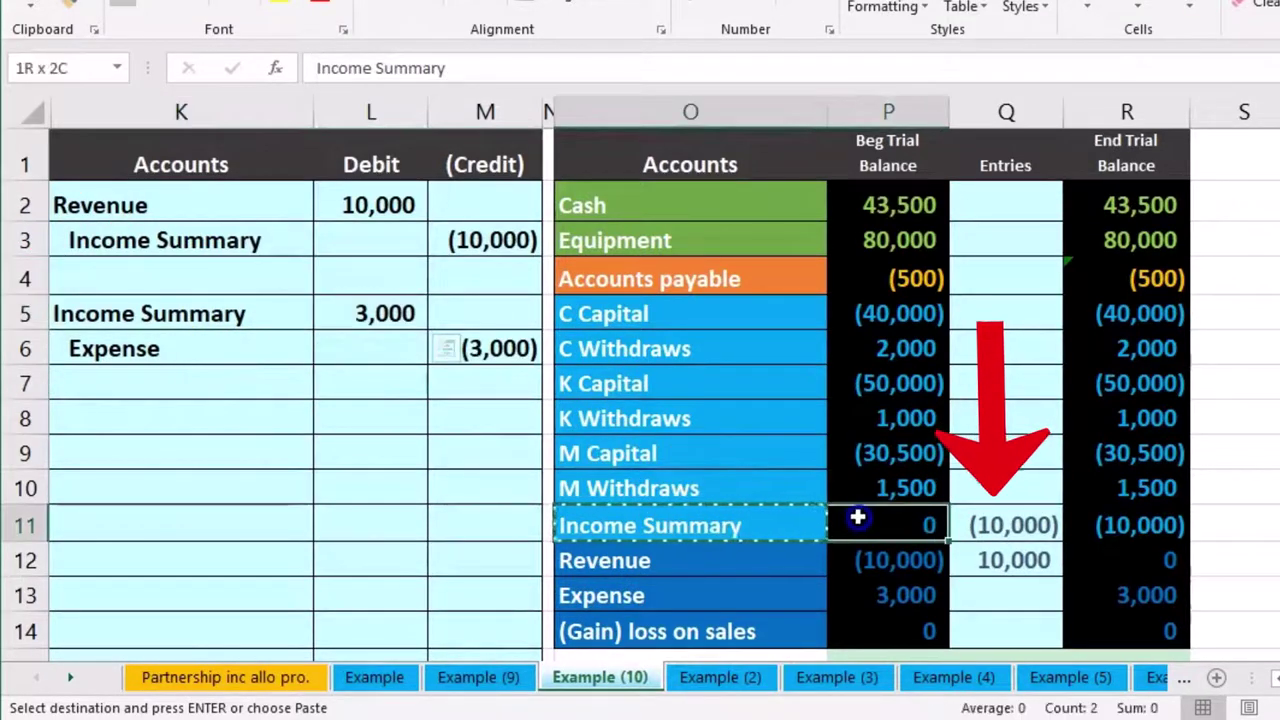
left_click(1025, 524)
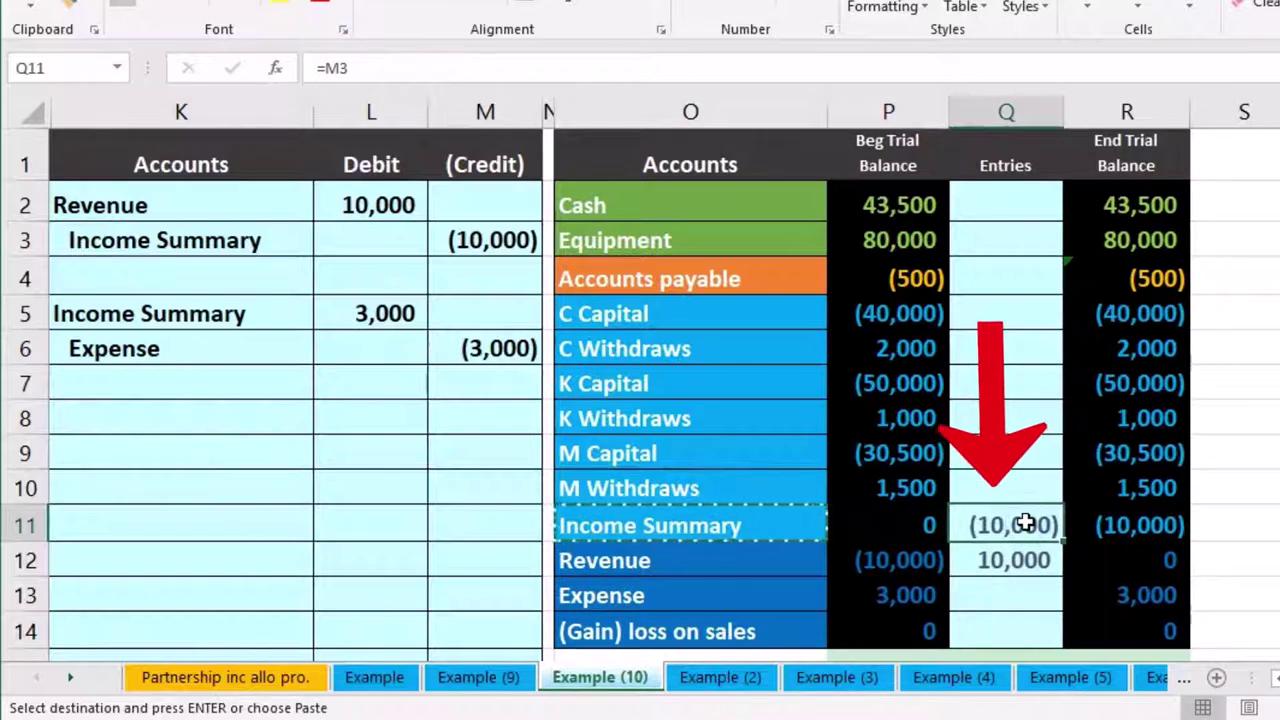
double_click(1025, 524)
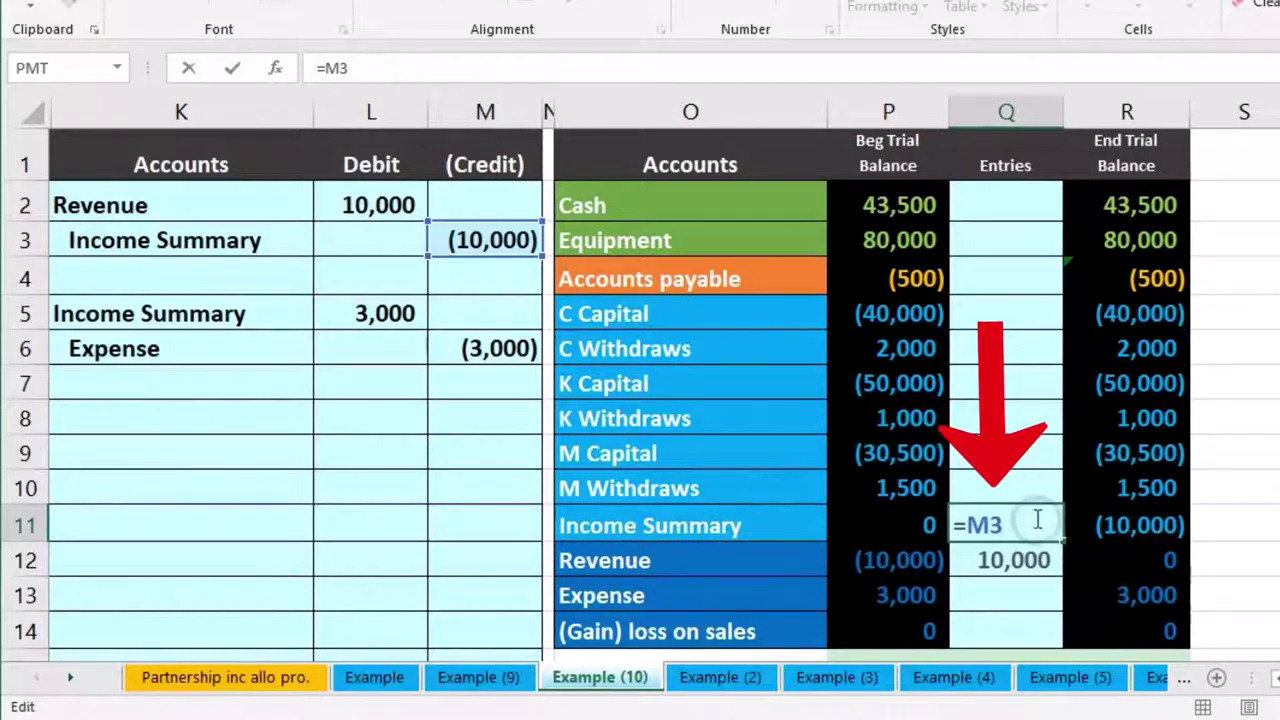
type("+")
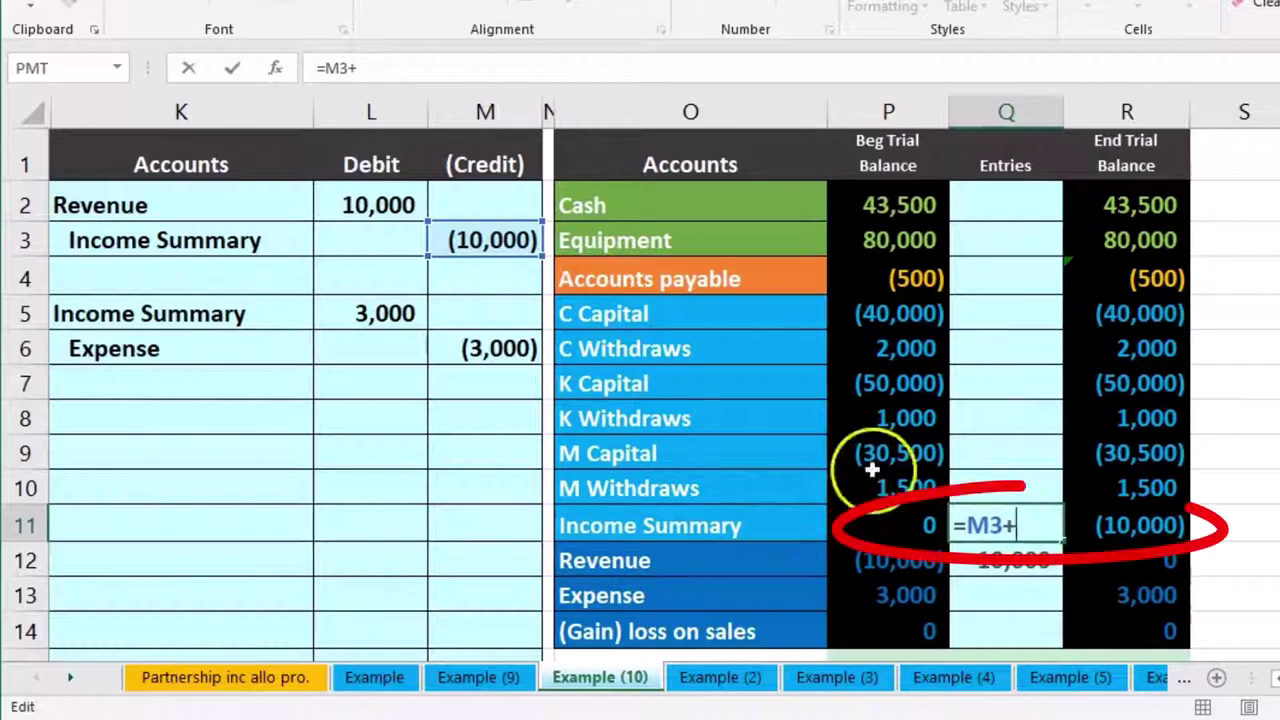
left_click(401, 314)
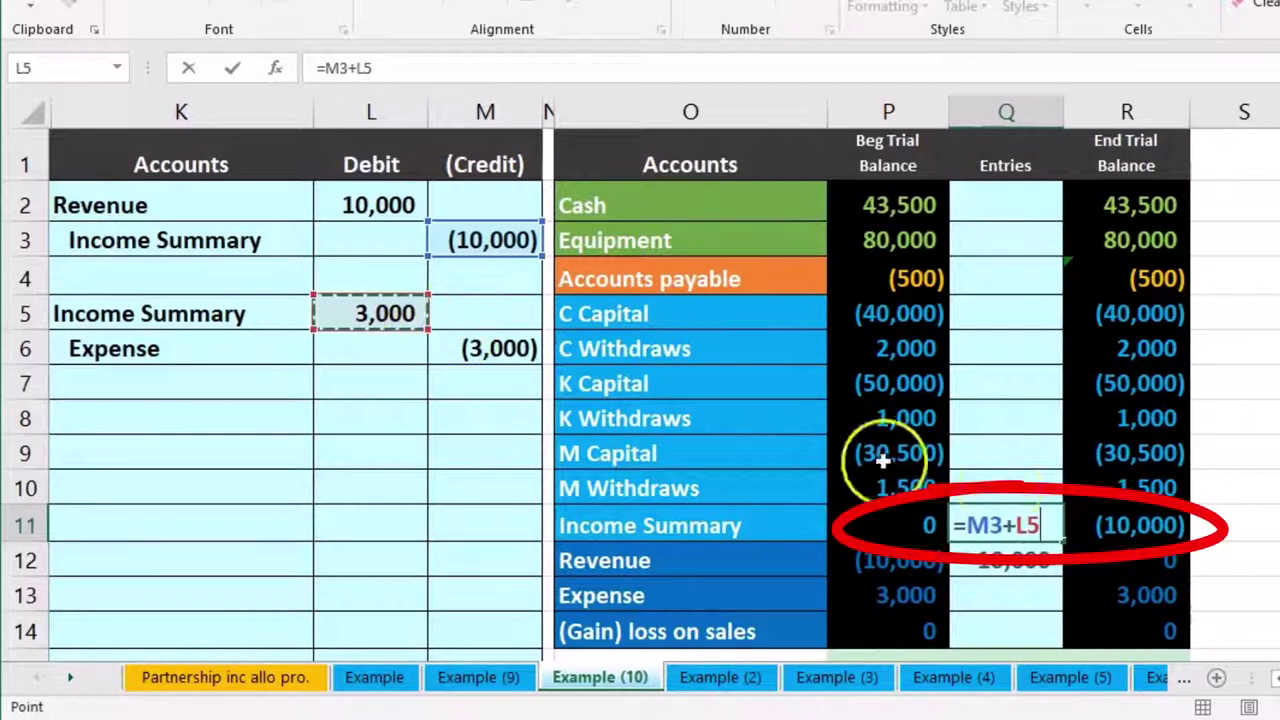
key("Return")
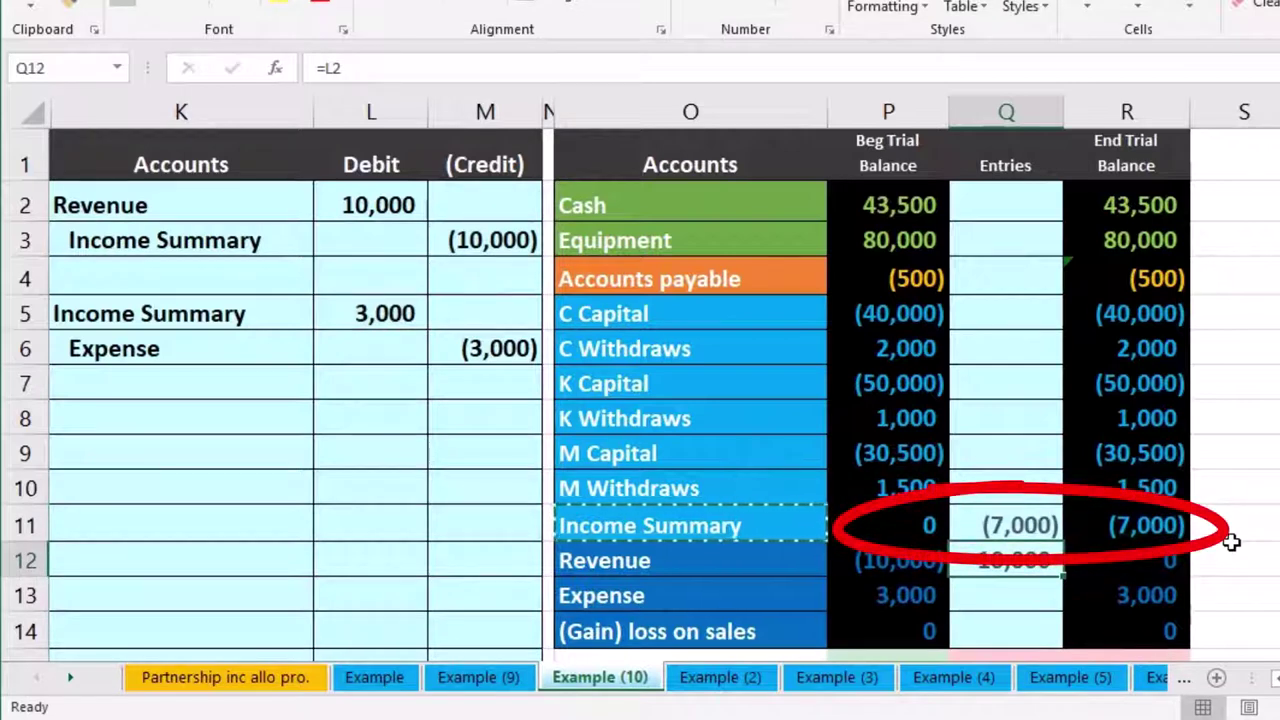
Post the Expense credit to the trial balance entries column with the formula =M6 in Q13.
left_click(1026, 597)
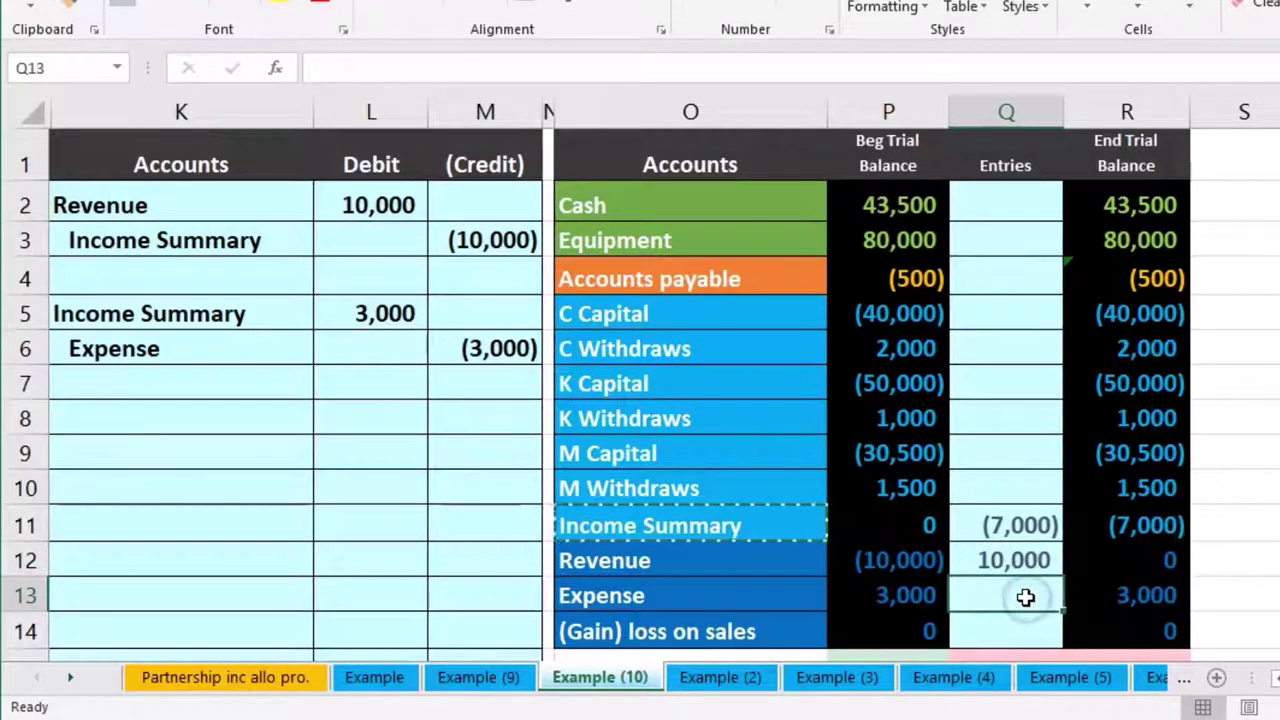
left_click_drag(216, 362, 437, 341)
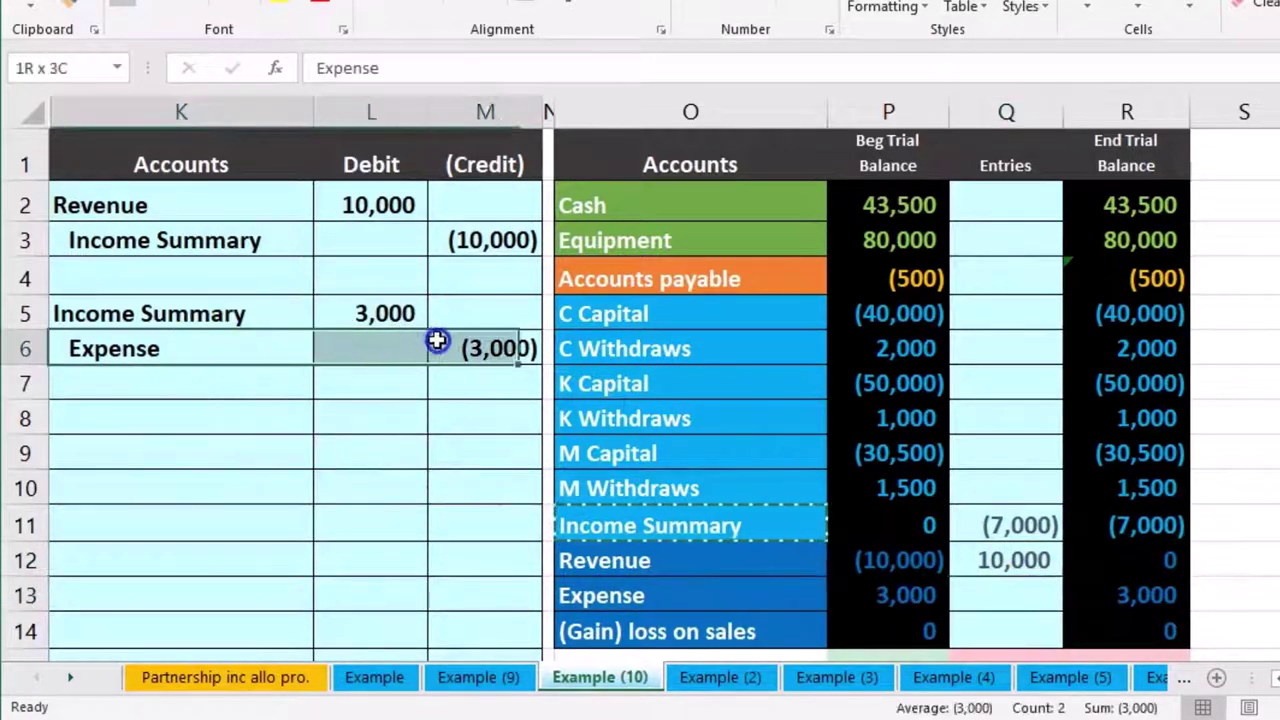
left_click_drag(658, 595, 935, 600)
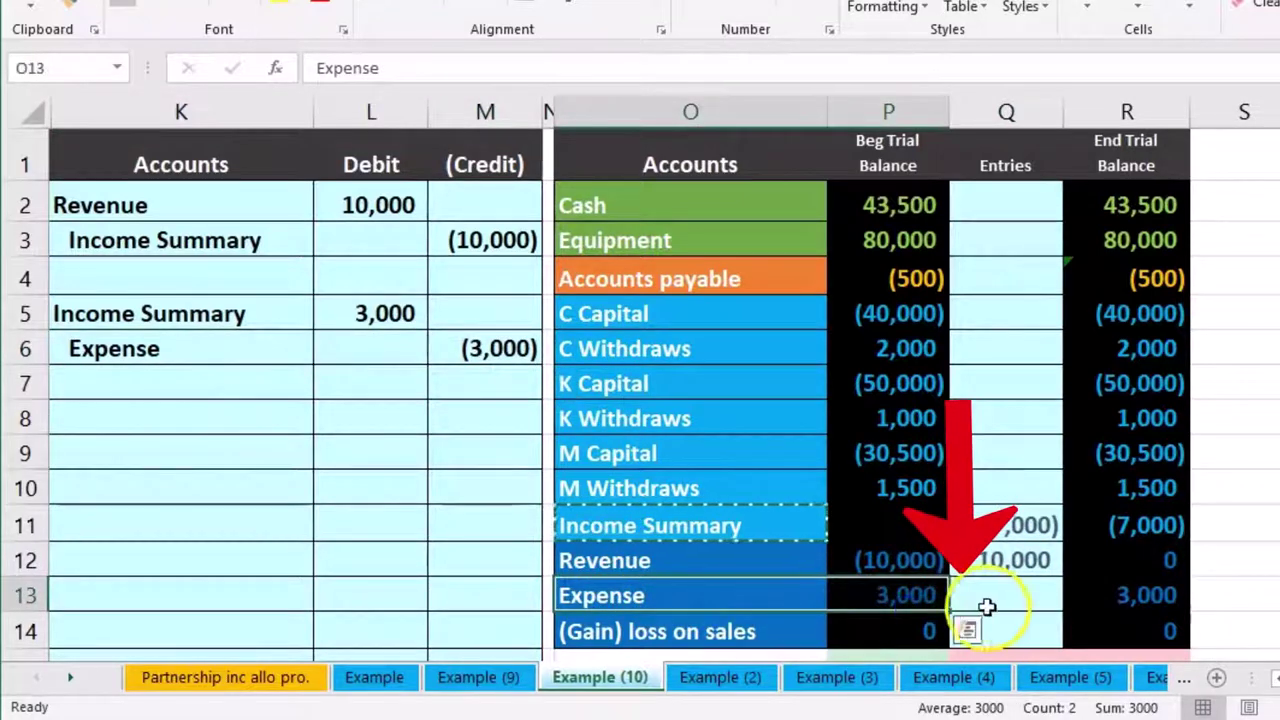
left_click(1008, 598)
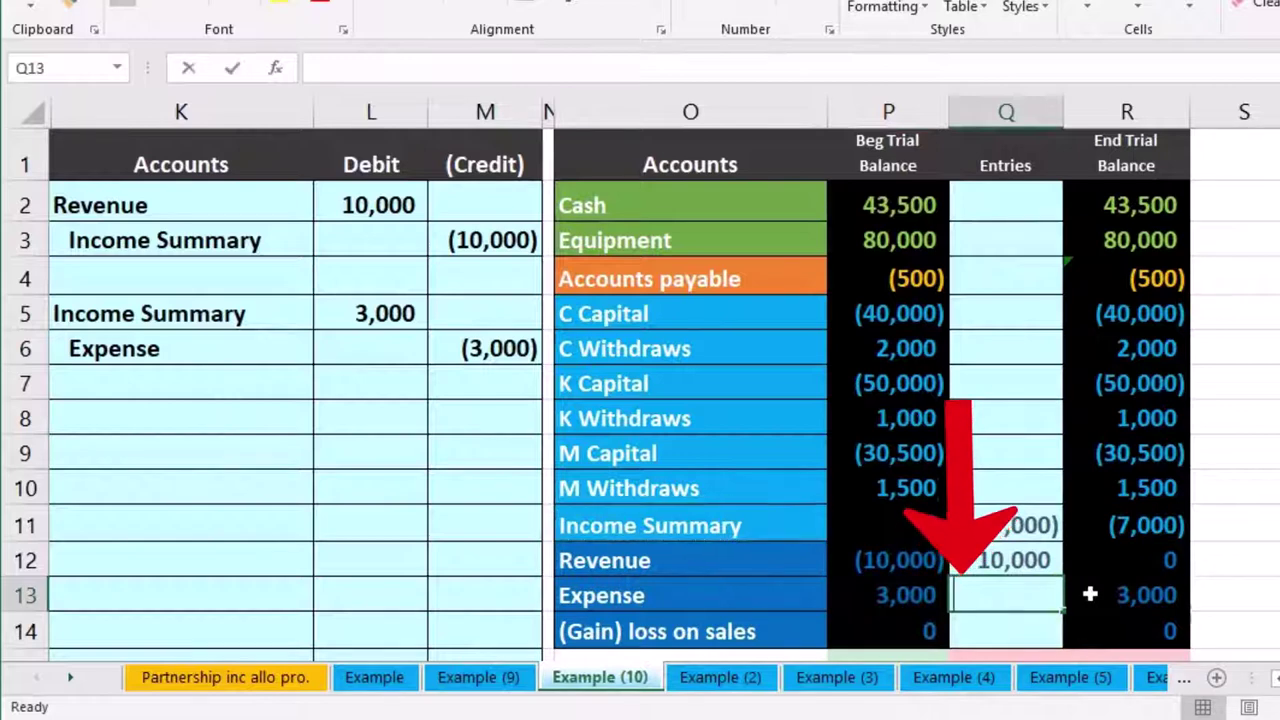
type("=")
left_click(502, 347)
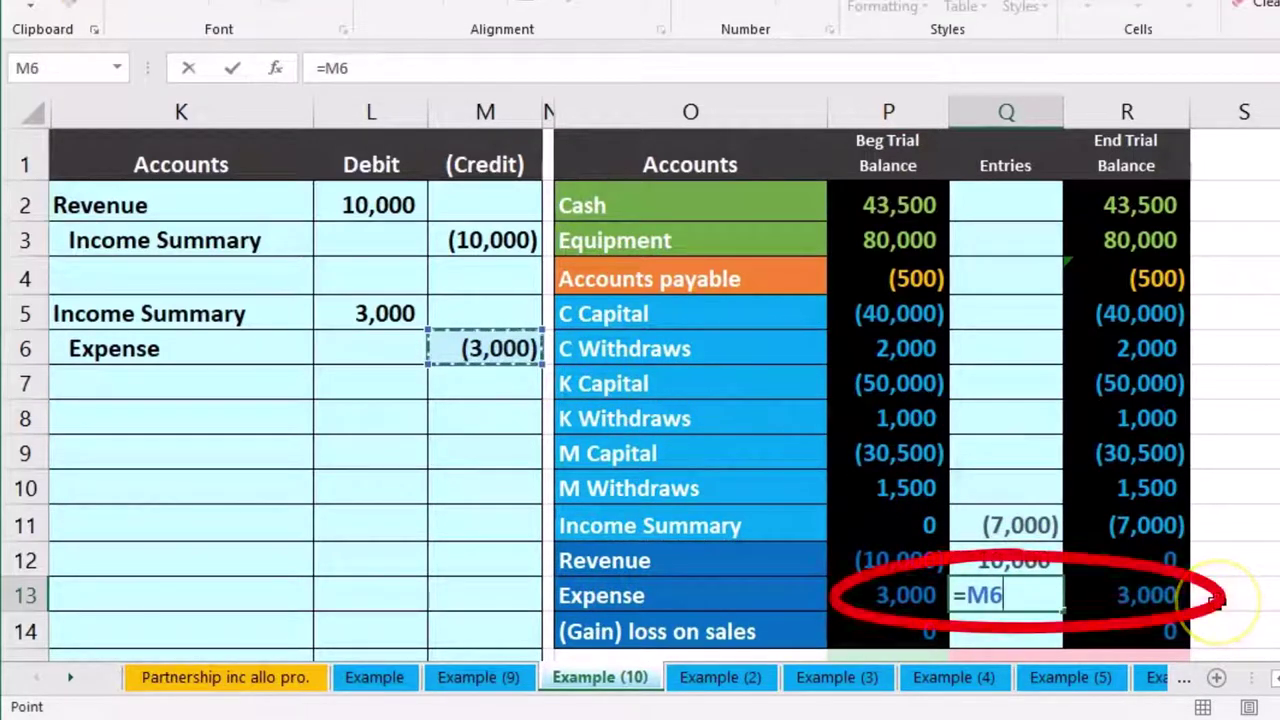
key("Return")
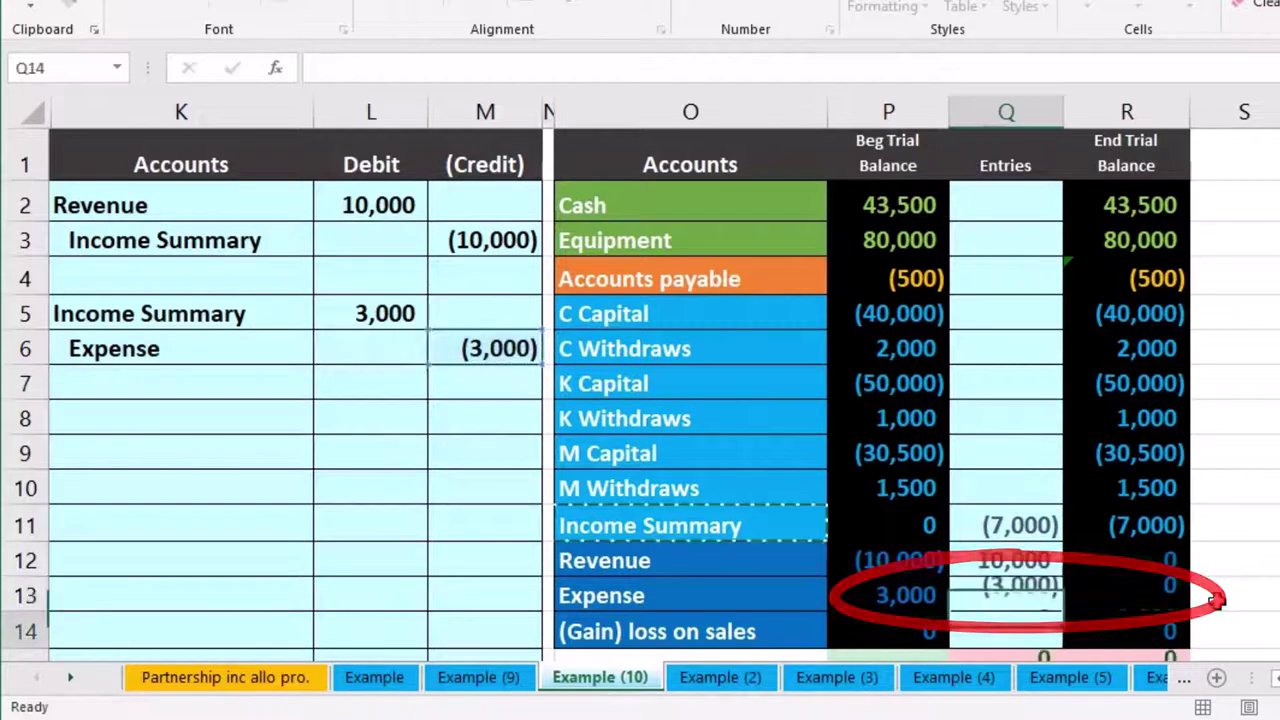
Compare beginning Net Income in P16 with the Income Summary ending balance in R11, and review the partners' capital and withdrawal accounts.
scroll(1217, 600, "down", 1)
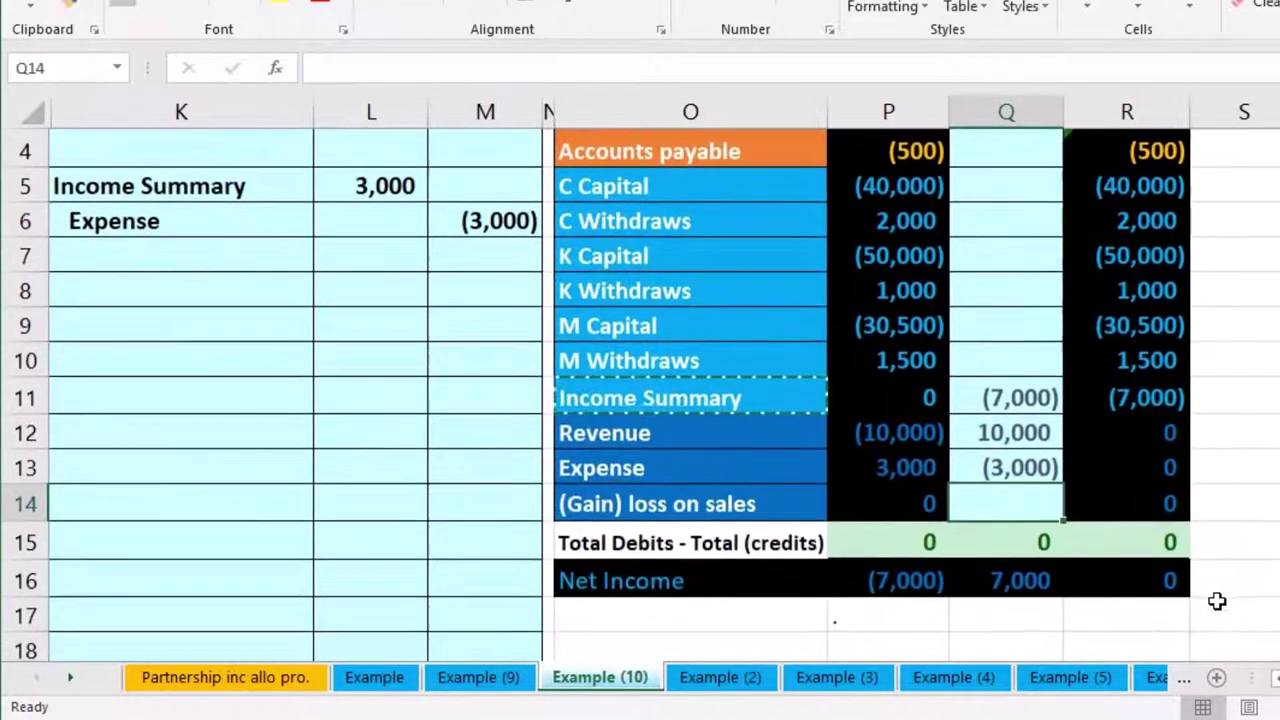
left_click(905, 579)
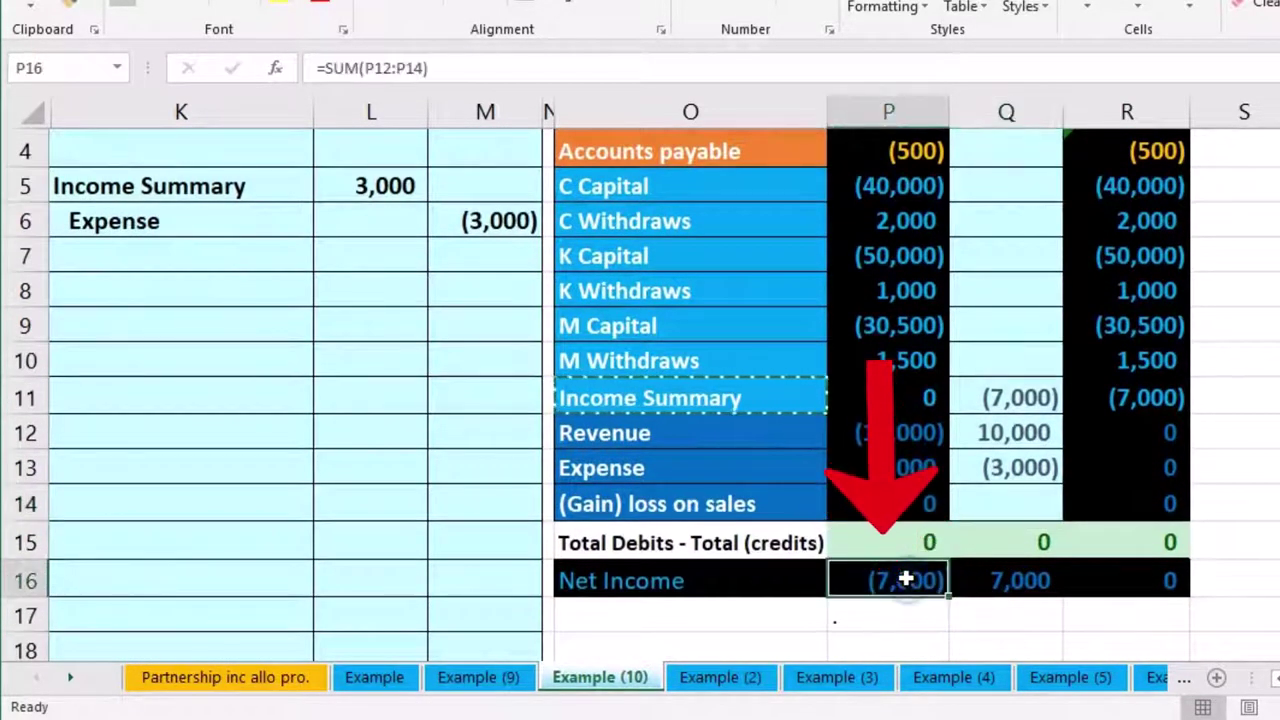
left_click(1100, 399)
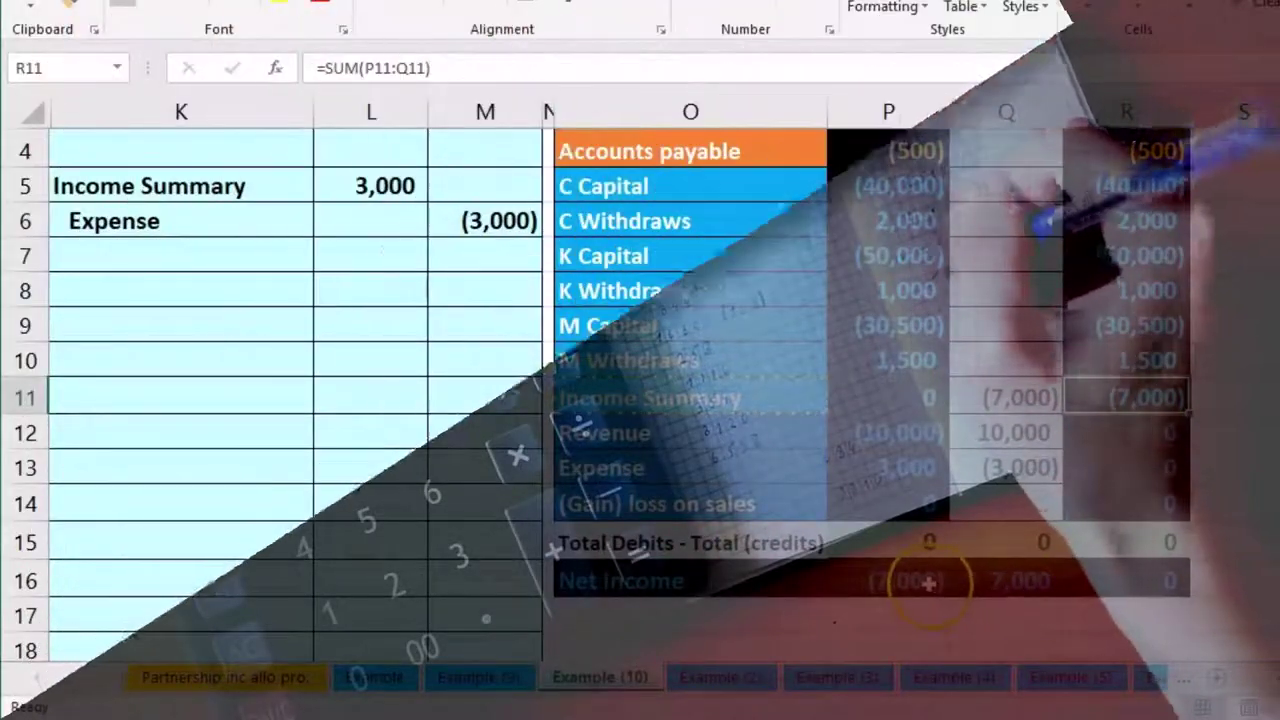
left_click(929, 582)
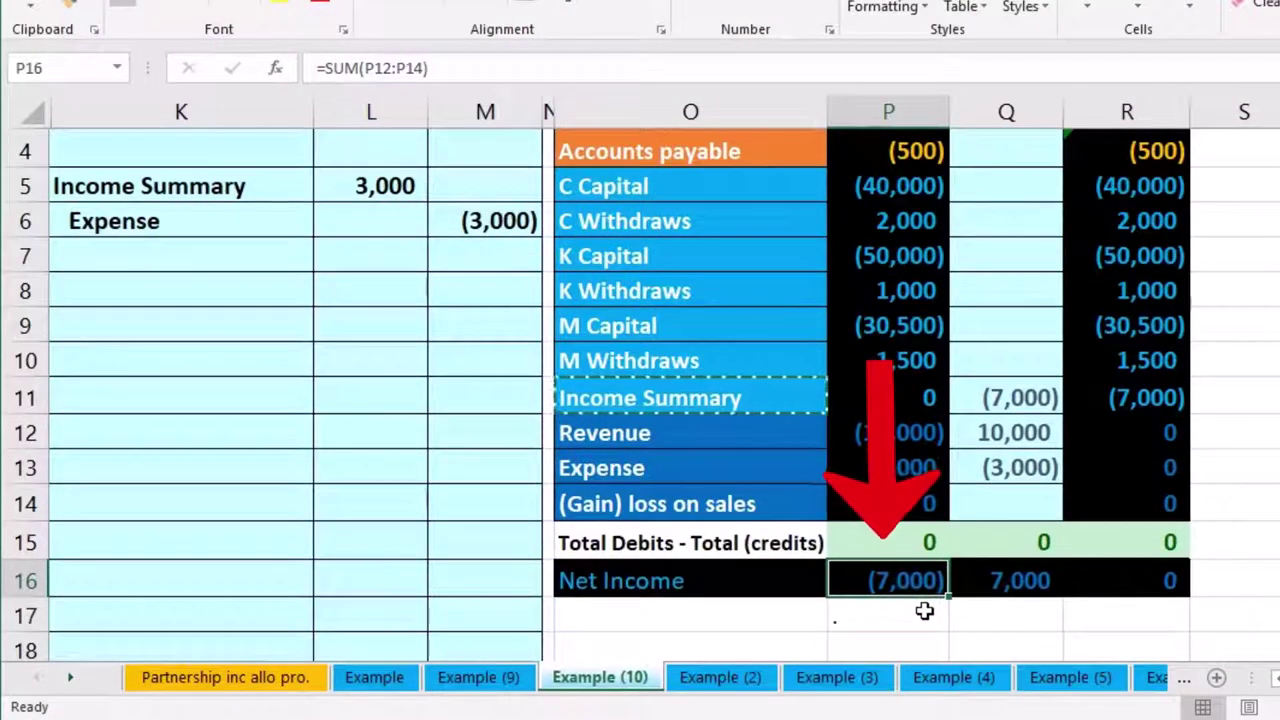
left_click(1110, 397)
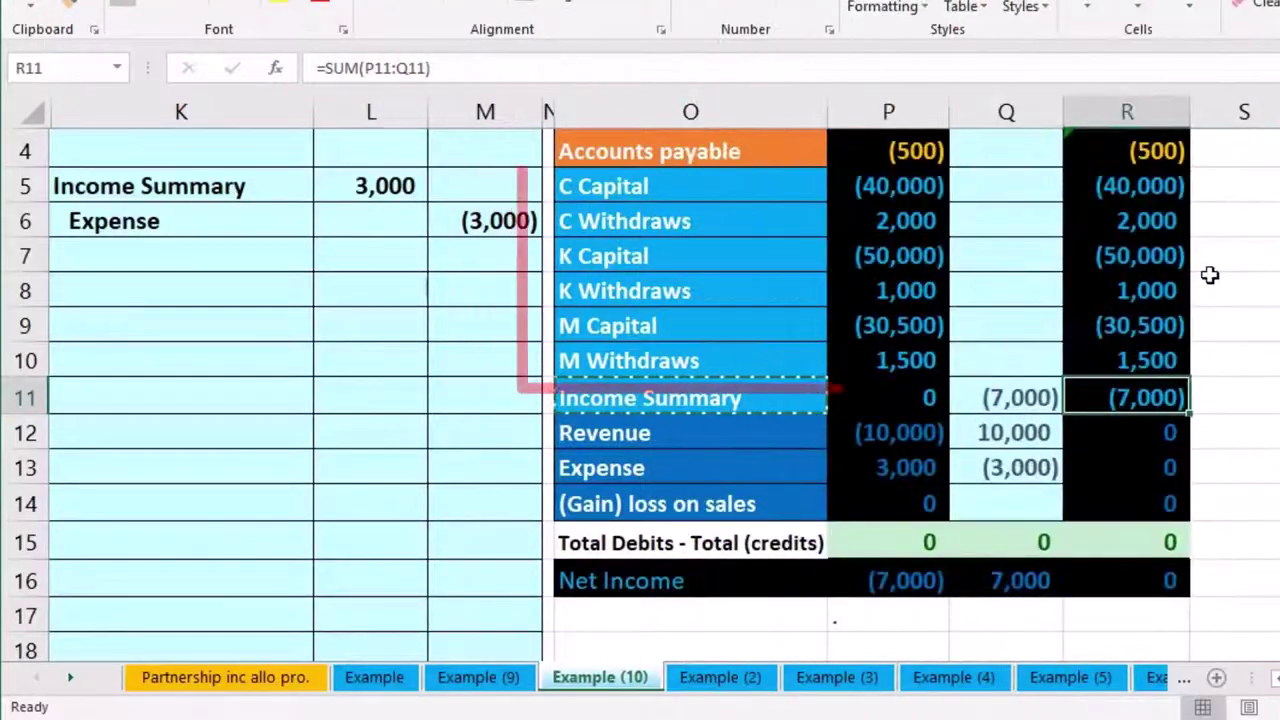
left_click(777, 188)
left_click(724, 290)
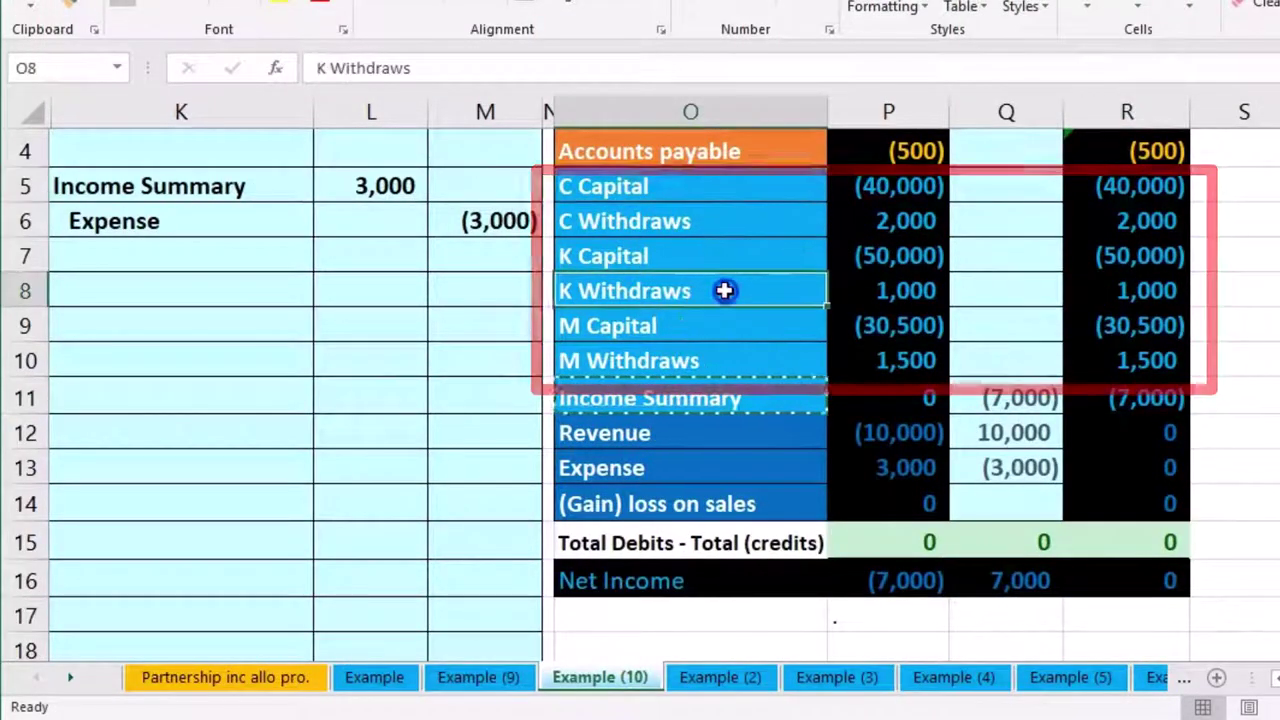
left_click(703, 360)
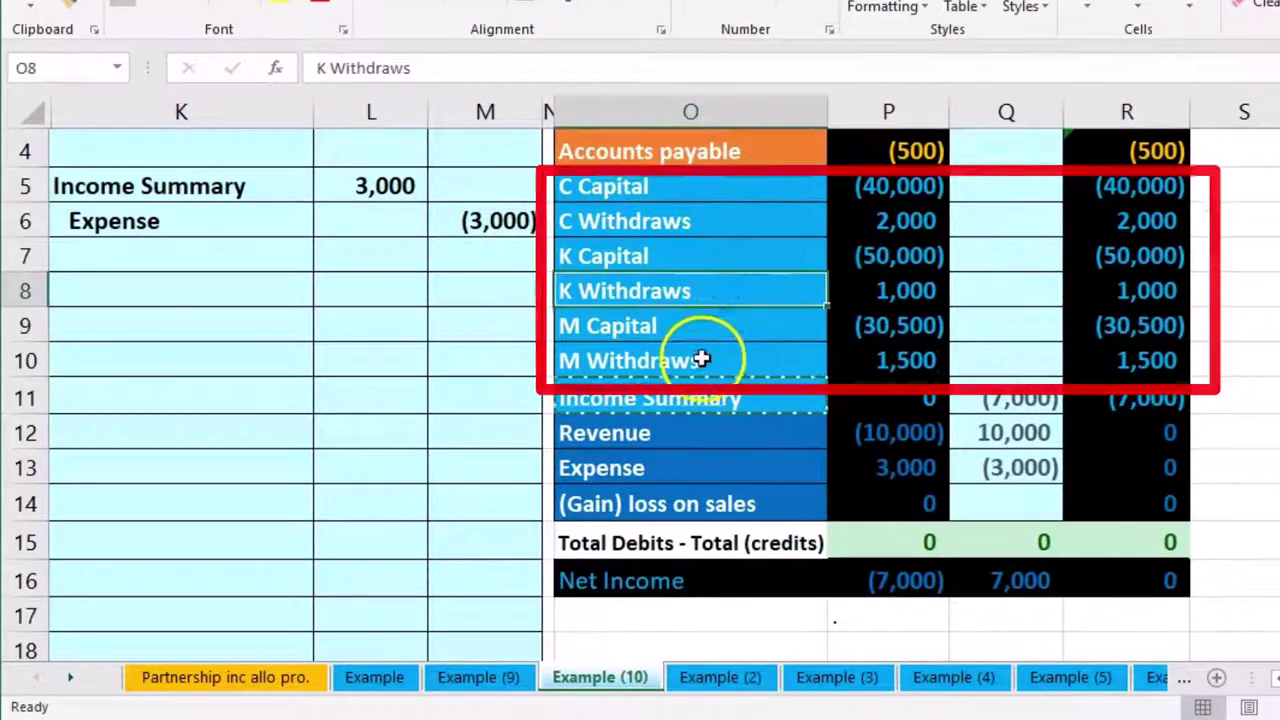
left_click(993, 392)
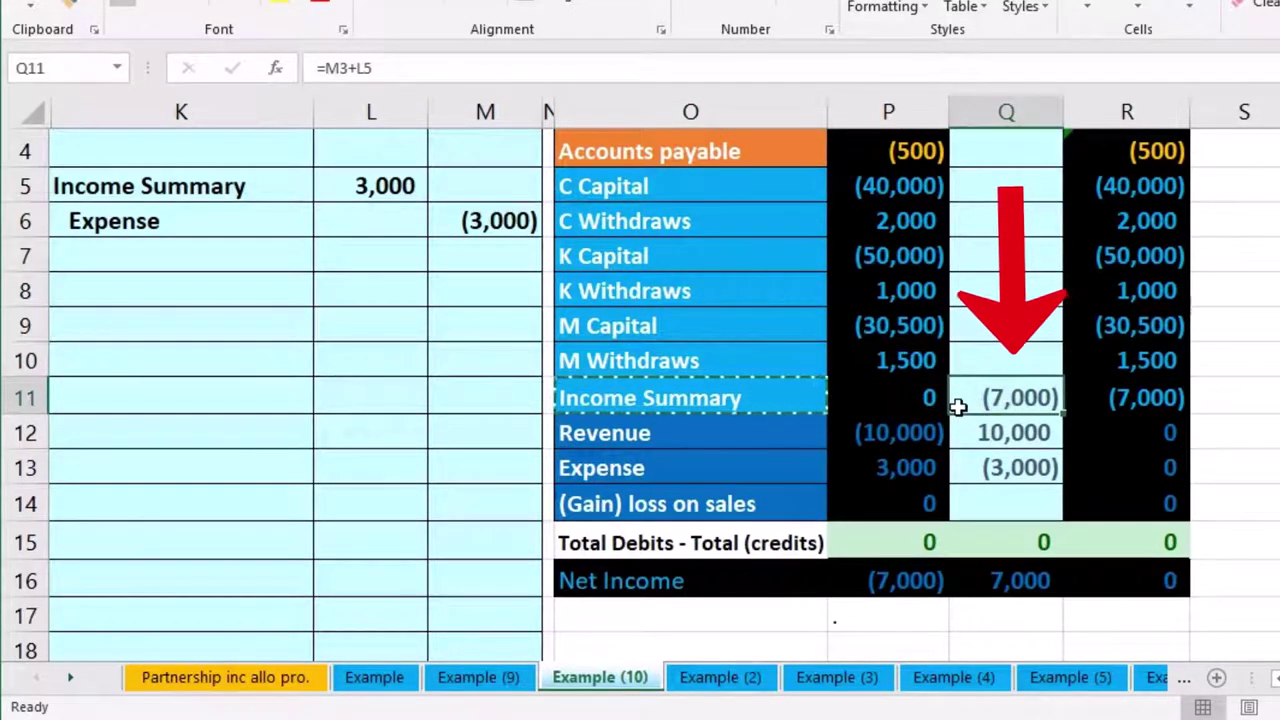
Copy the Income Summary account name from the trial balance into journal cell K8, pasting values only.
left_click(766, 400)
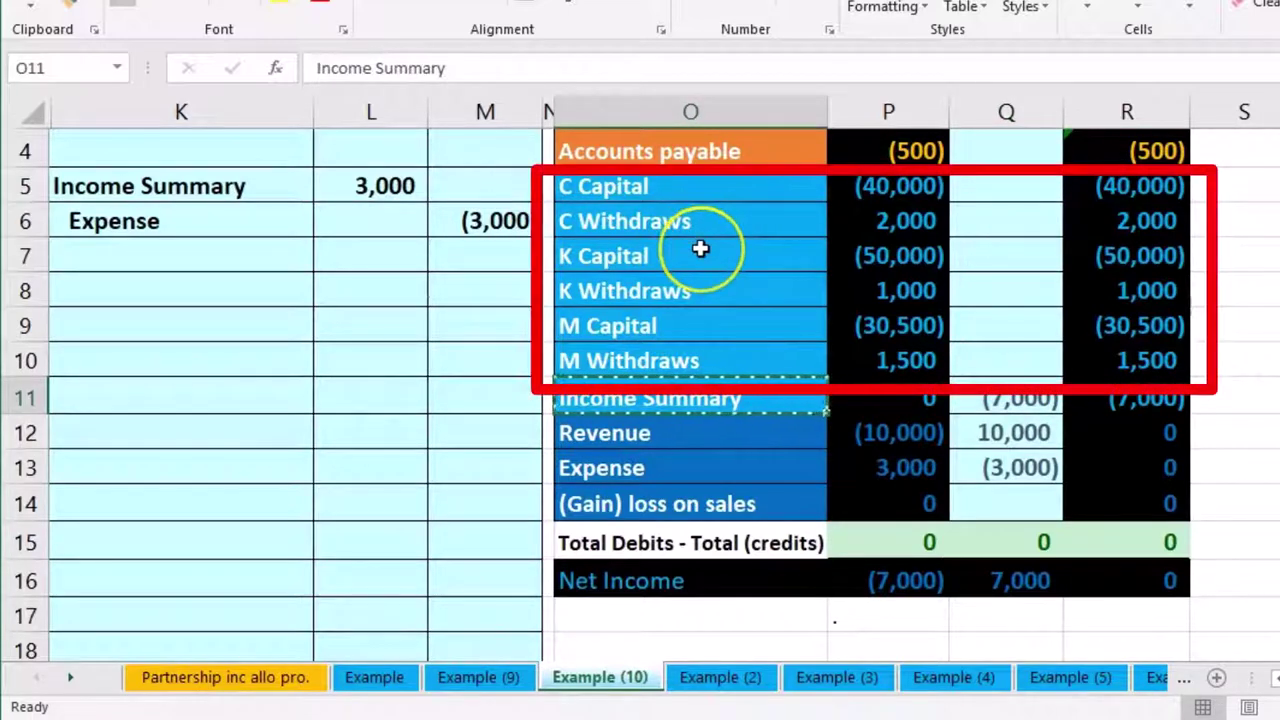
right_click(700, 398)
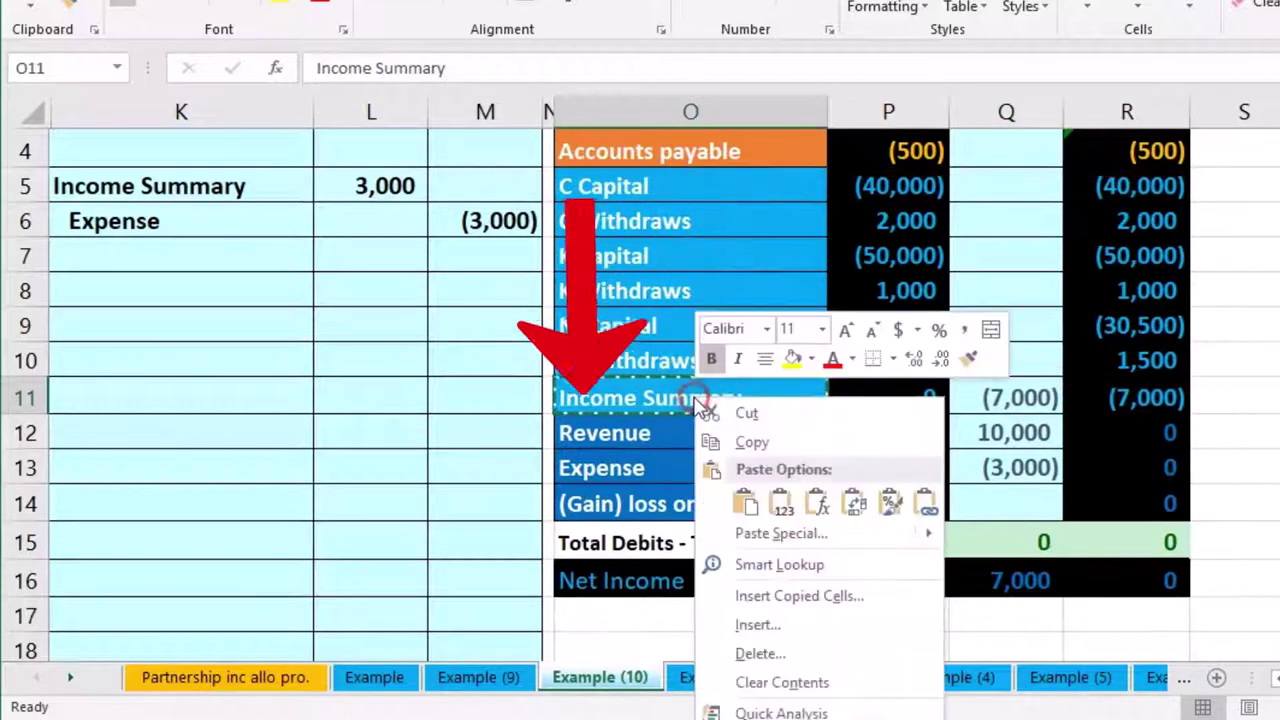
left_click(751, 442)
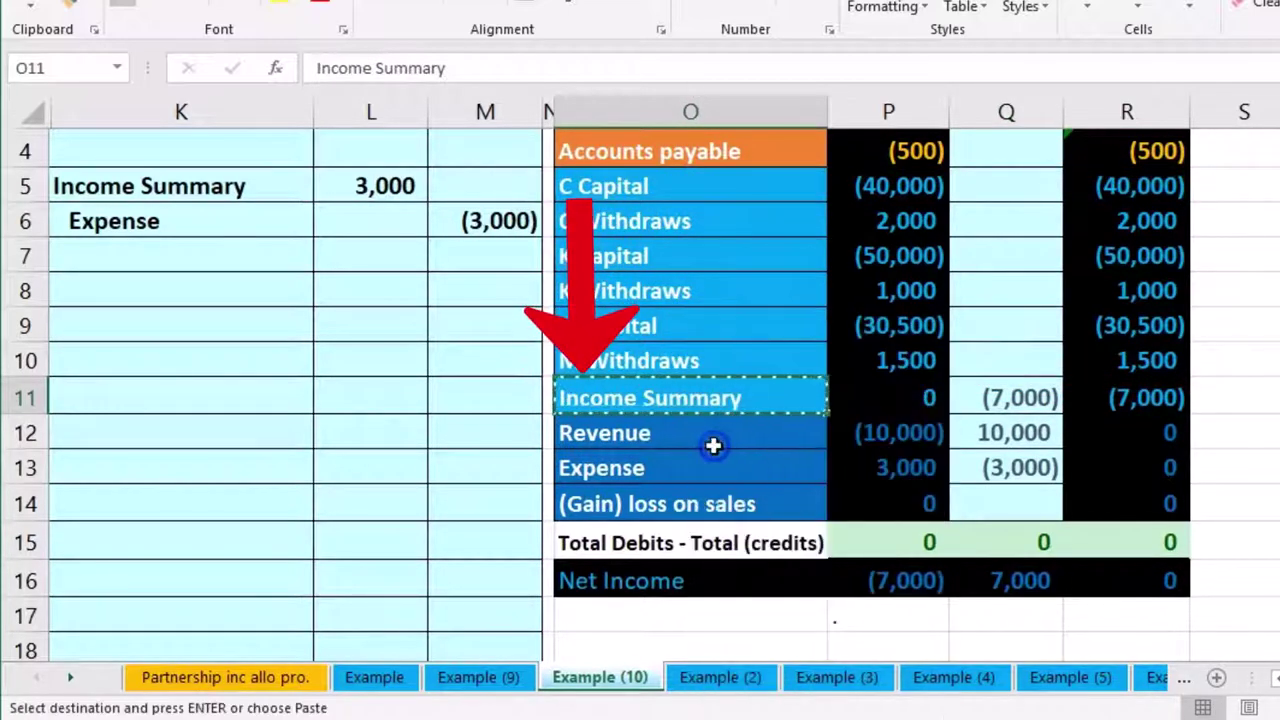
left_click(211, 290)
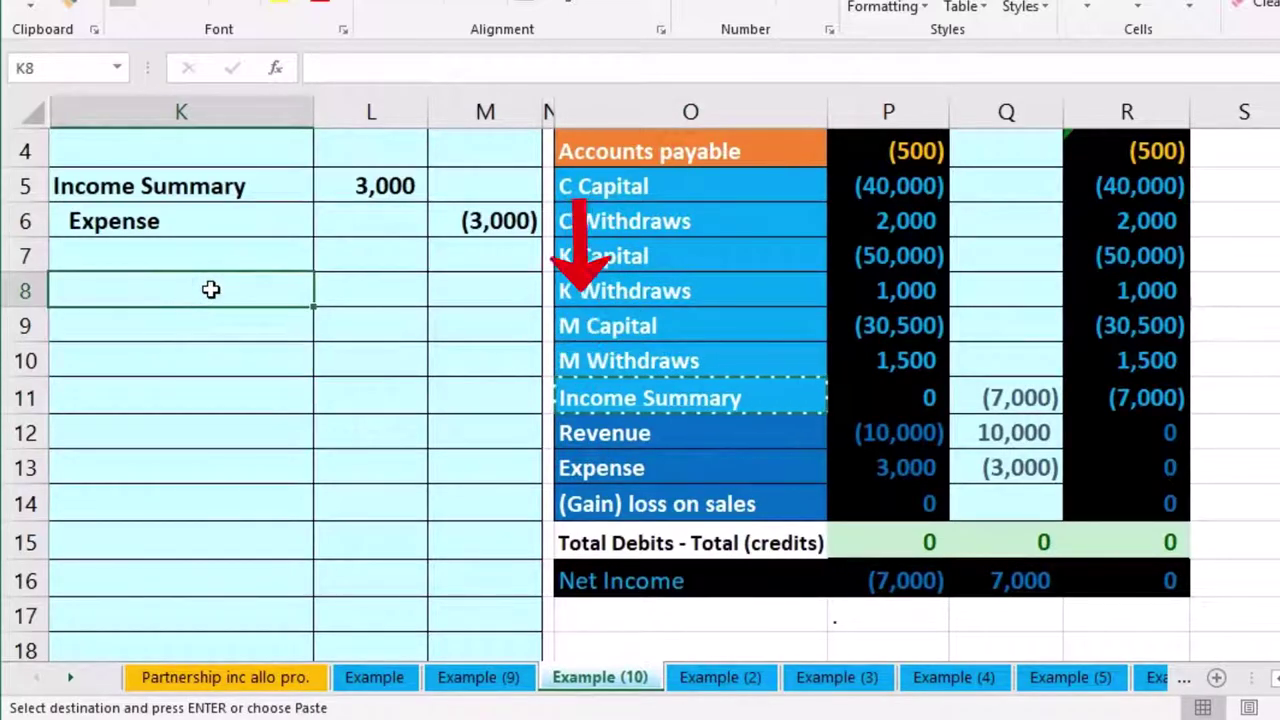
right_click(211, 290)
left_click(298, 398)
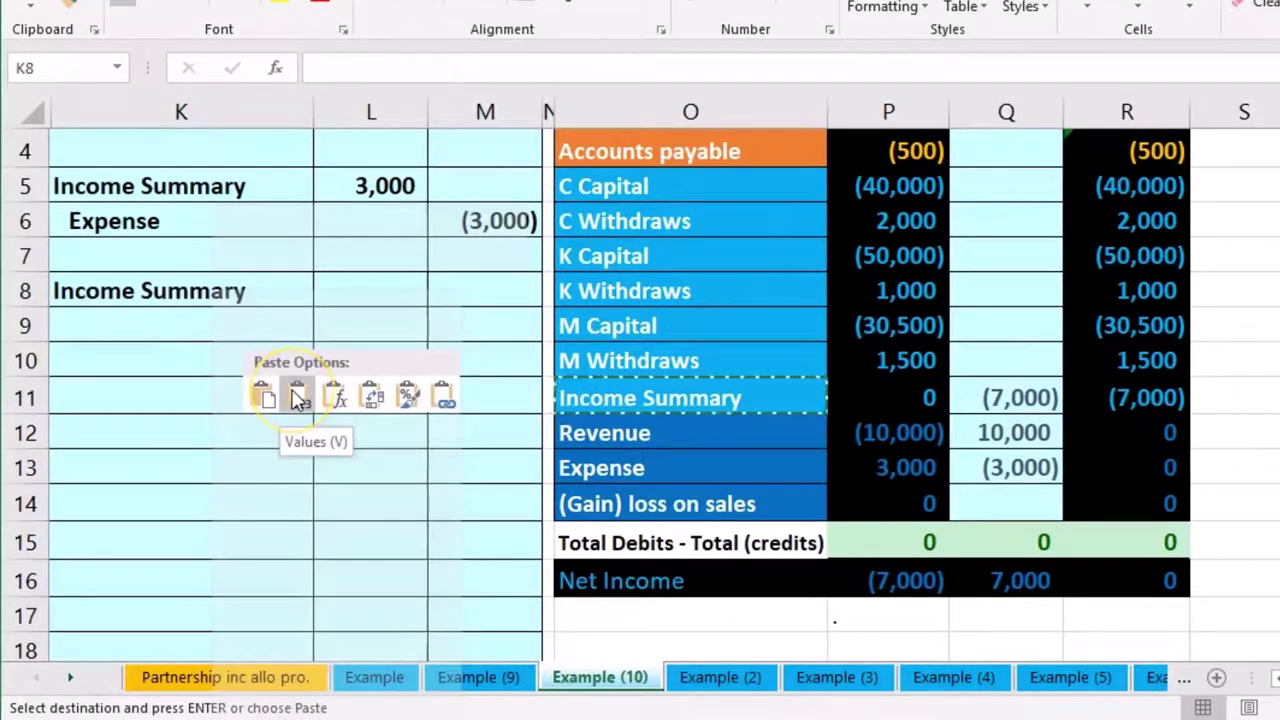
Enter 7000 as the Income Summary debit in L8.
left_click(367, 290)
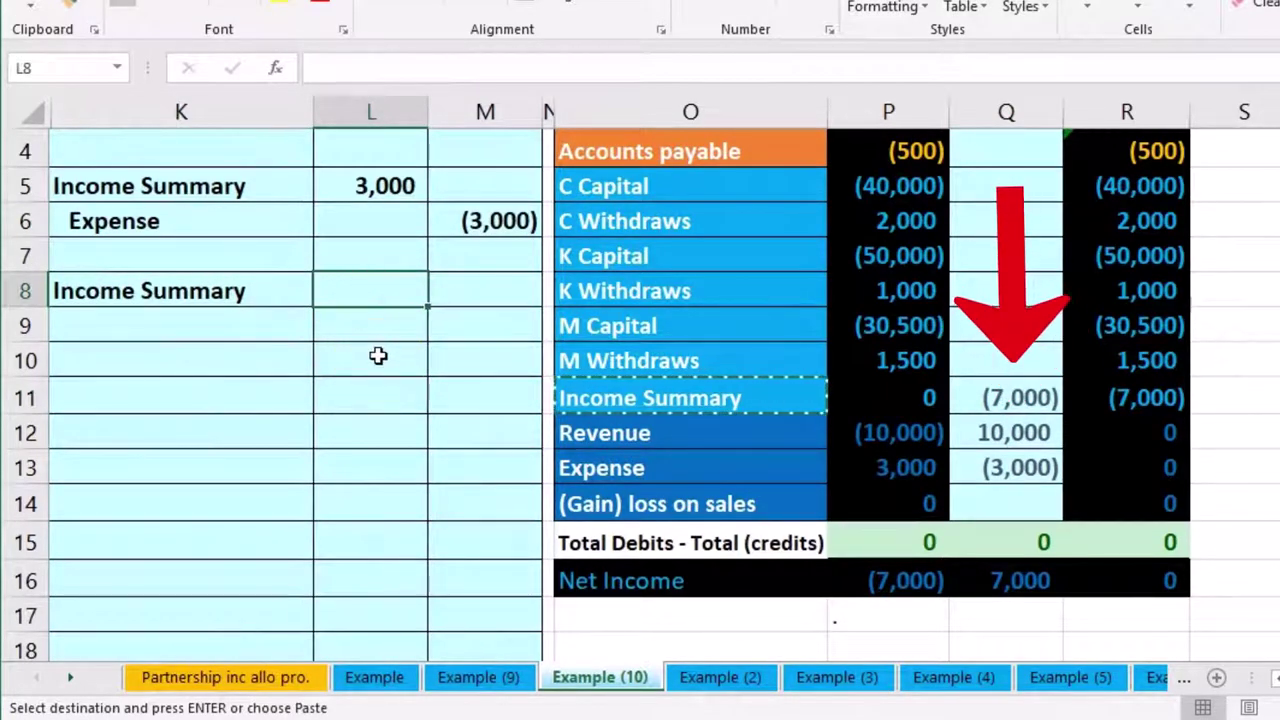
type("7000")
key("Return")
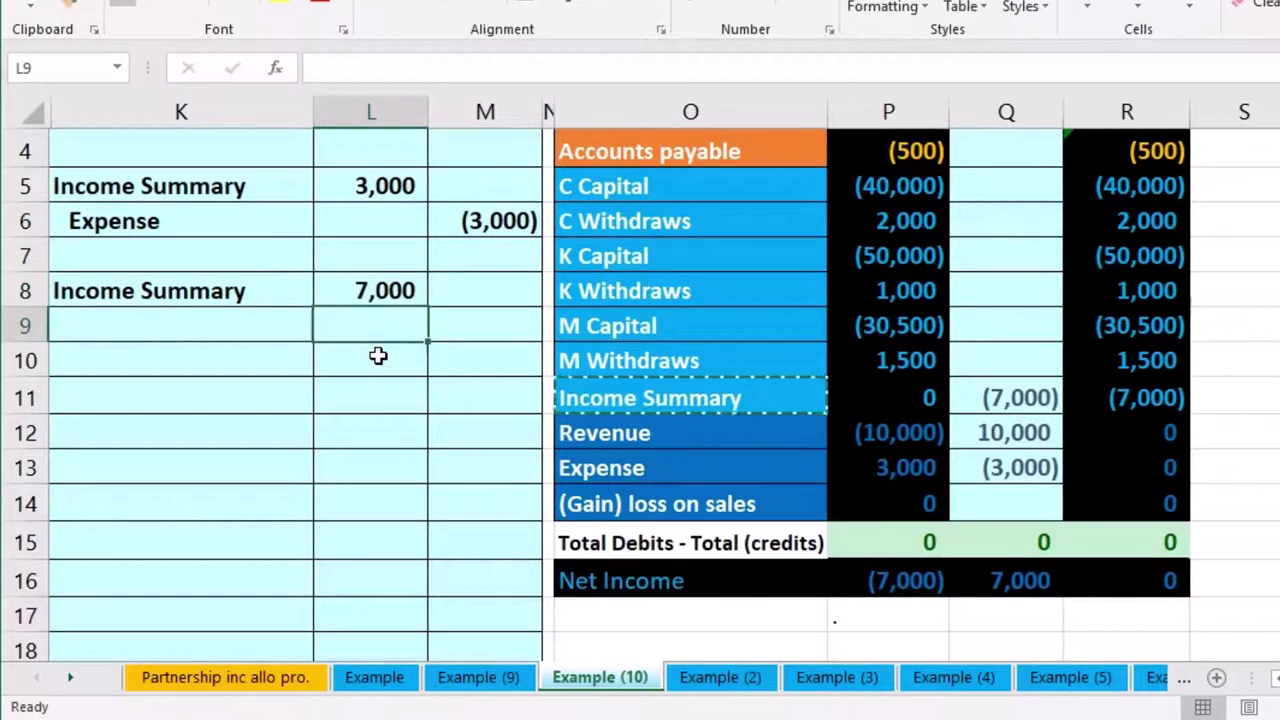
Copy the C Capital, K Capital and M Capital account names together into the journal starting at K9, pasting values only.
left_click(665, 184)
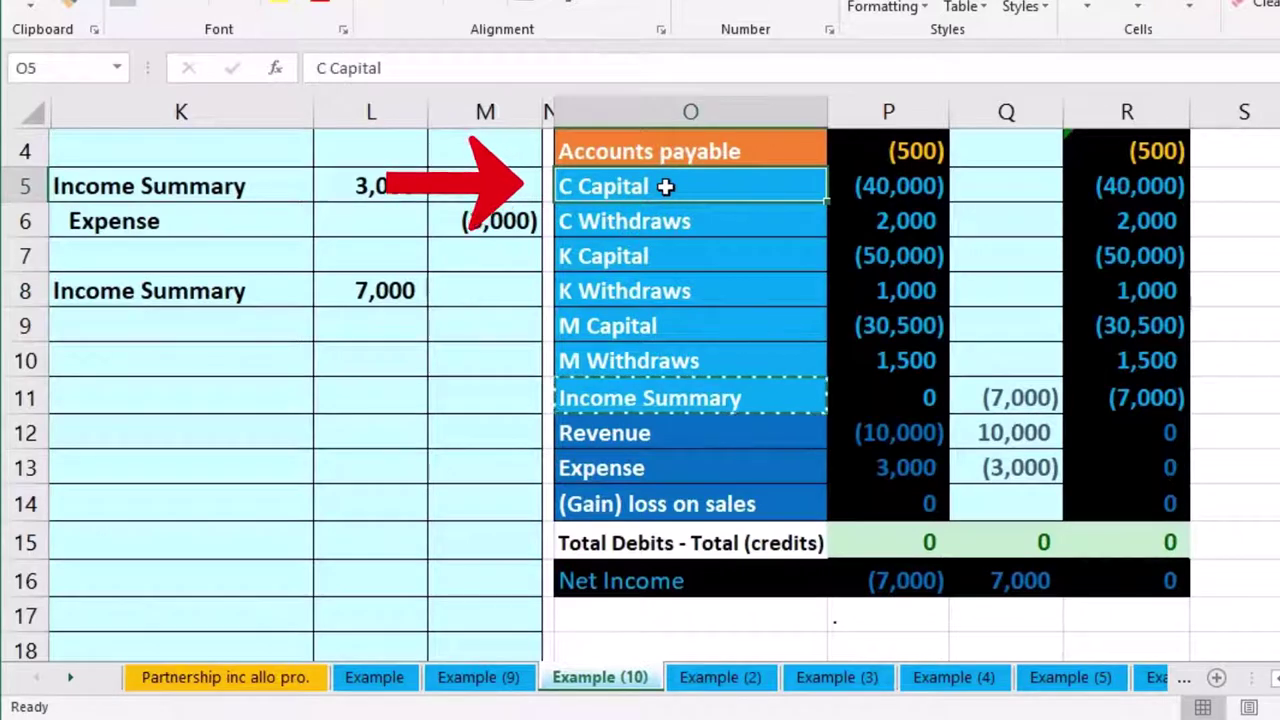
left_click(661, 245, "ctrl")
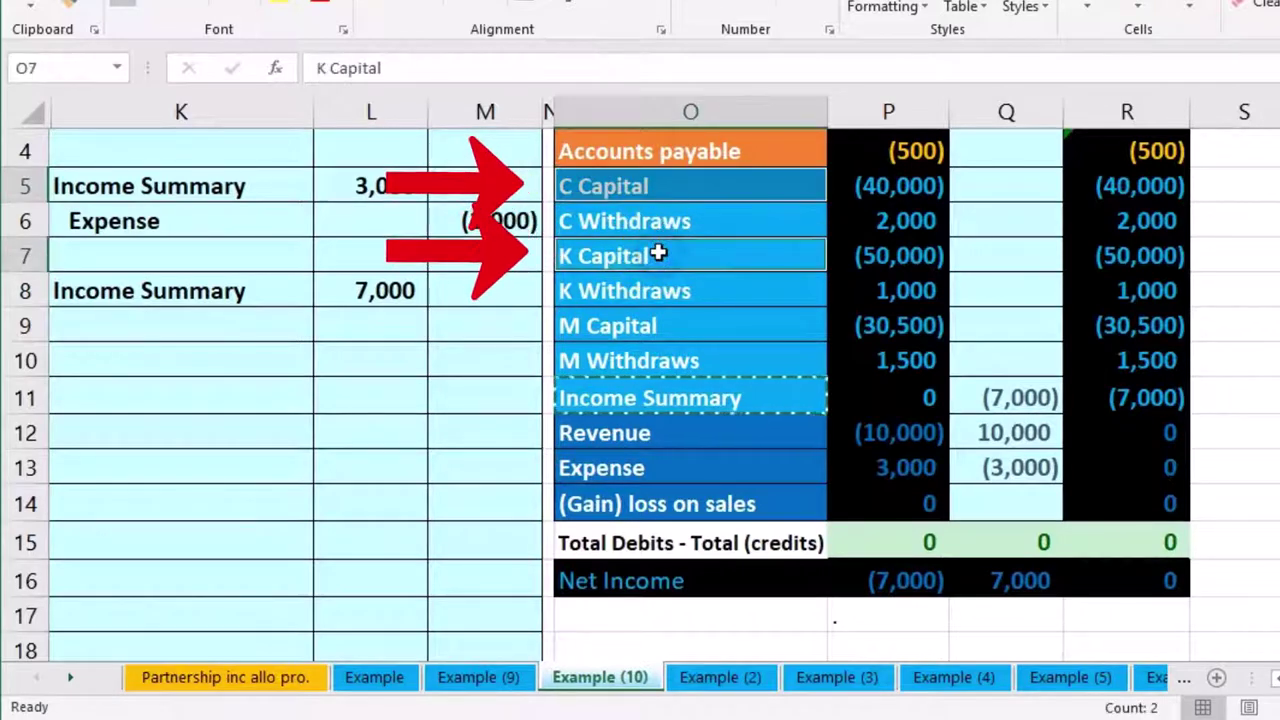
left_click(657, 327, "ctrl")
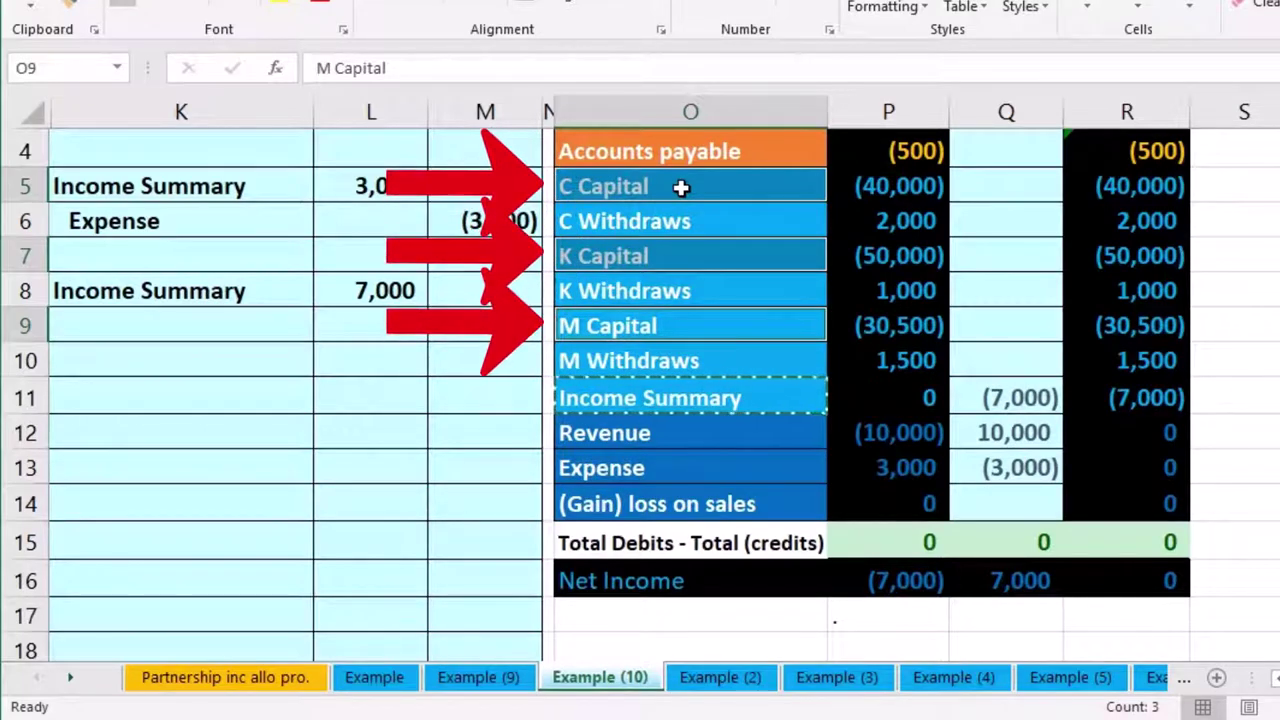
right_click(681, 188)
left_click(738, 234)
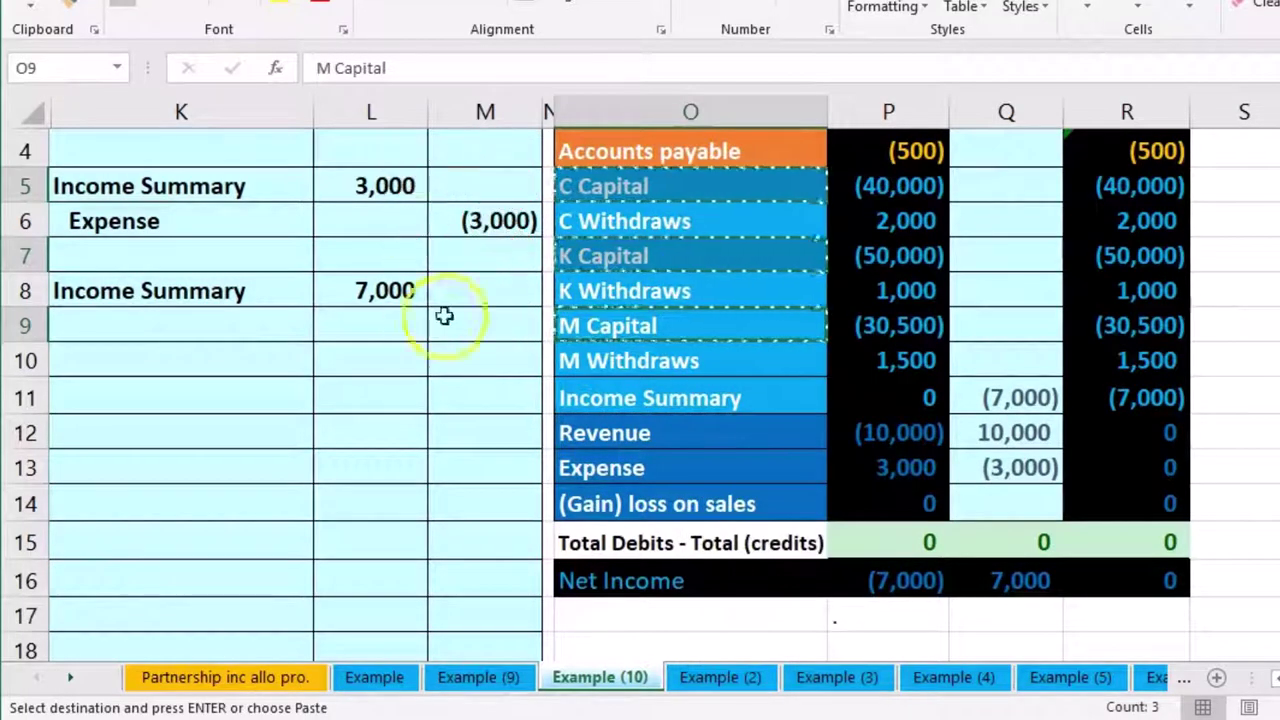
left_click(175, 322)
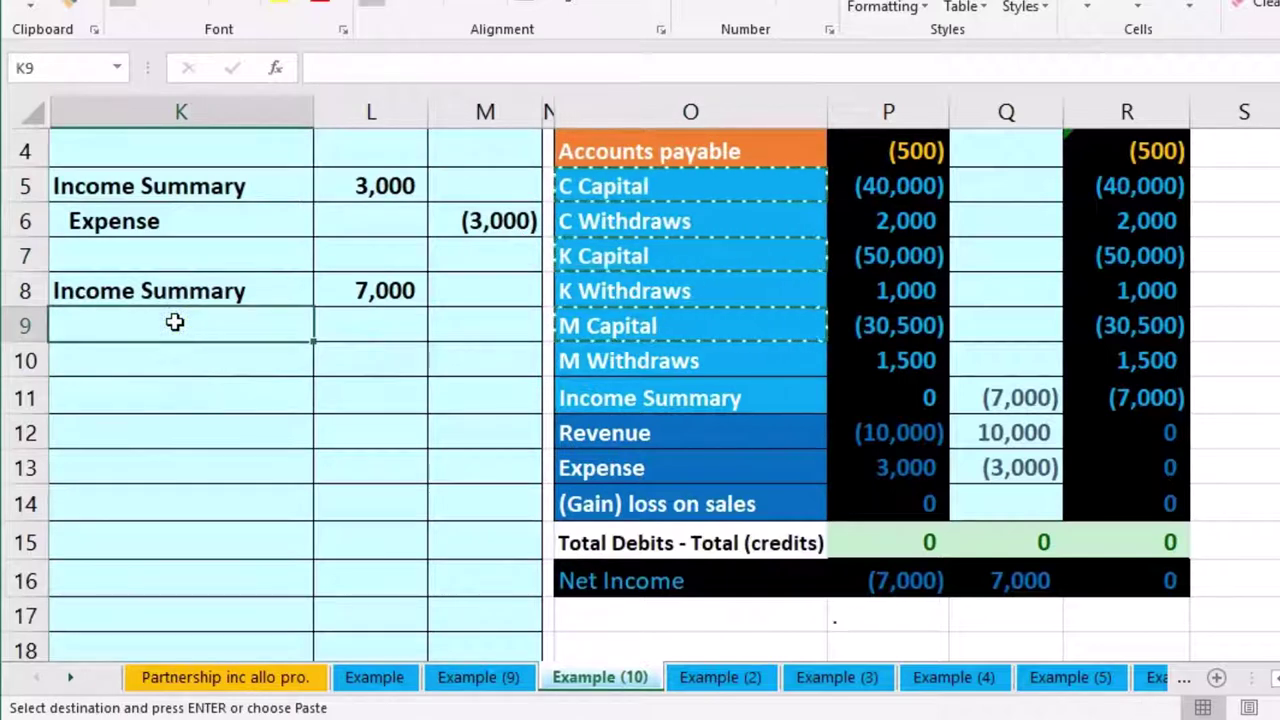
right_click(175, 322)
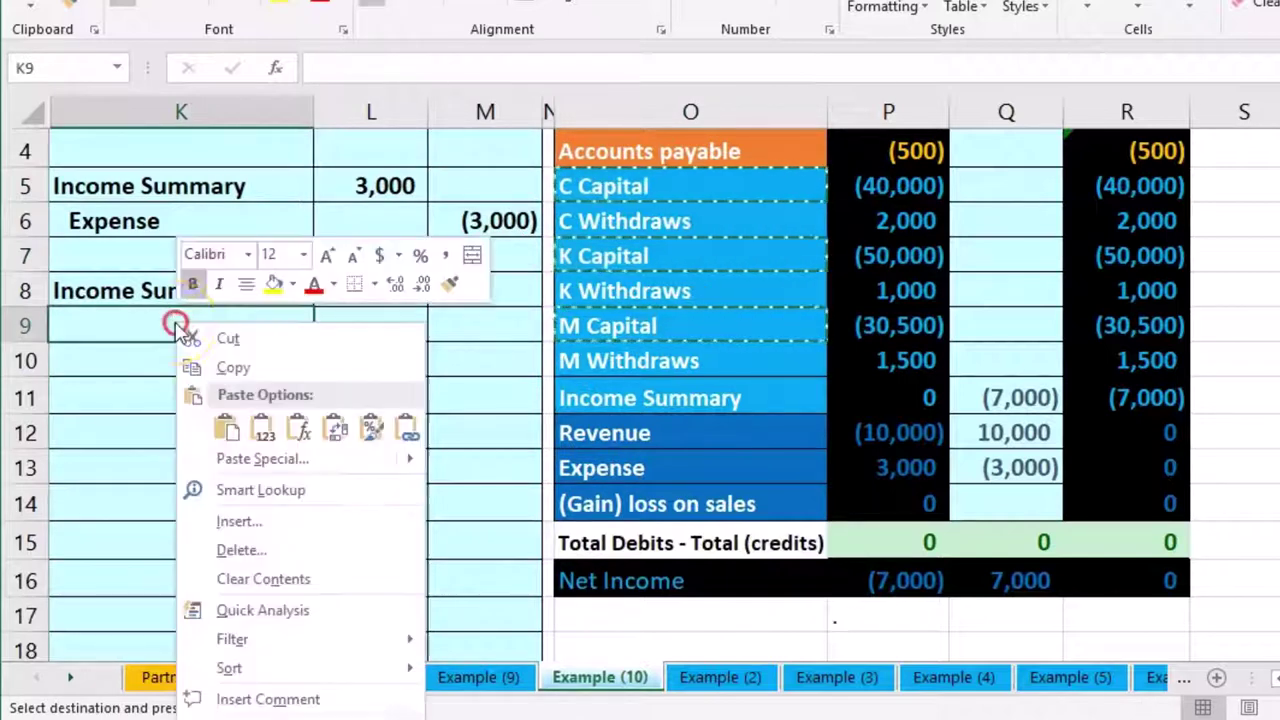
left_click(259, 427)
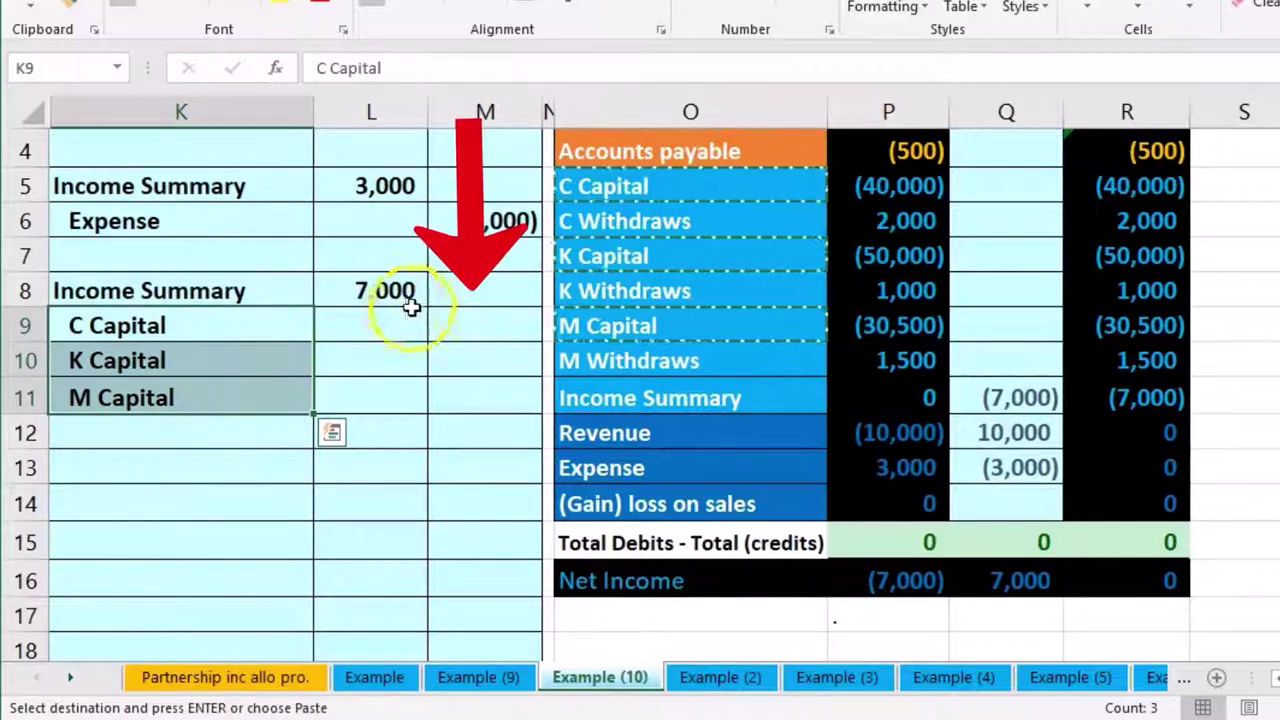
Enter the C Capital credit in M9 as one third of the Income Summary debit, using -L8/3.
left_click(471, 327)
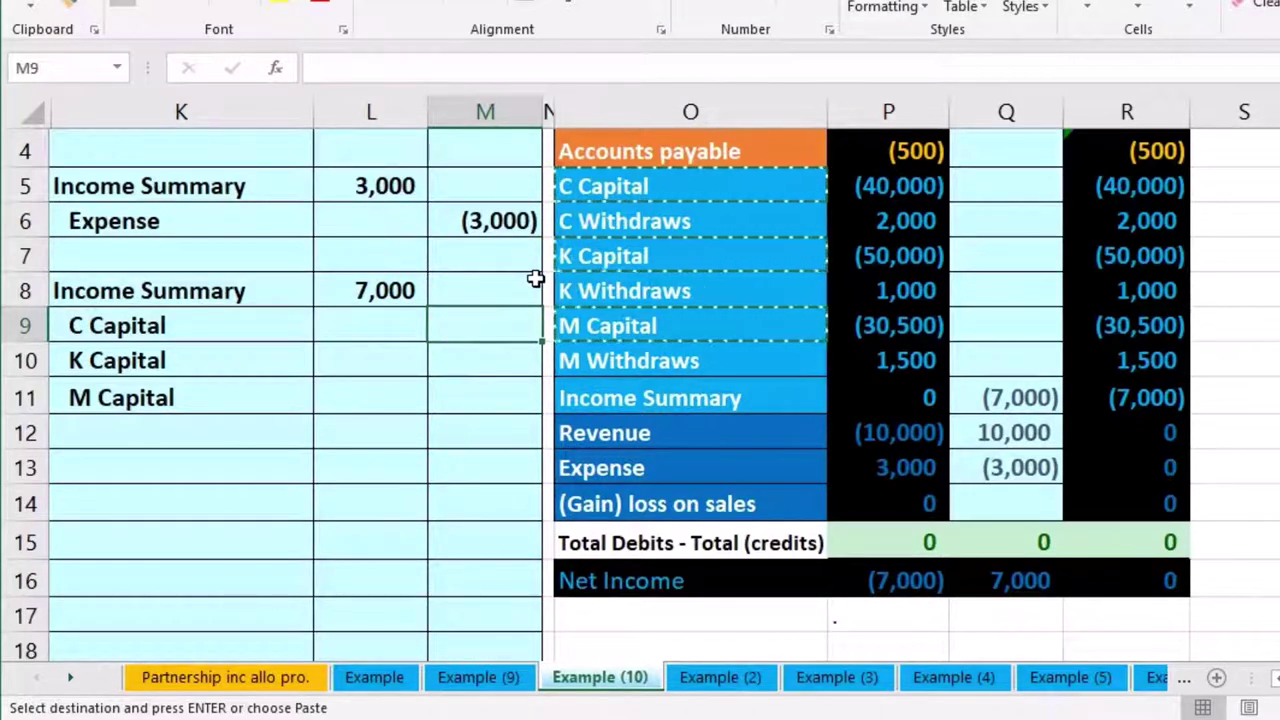
type("-")
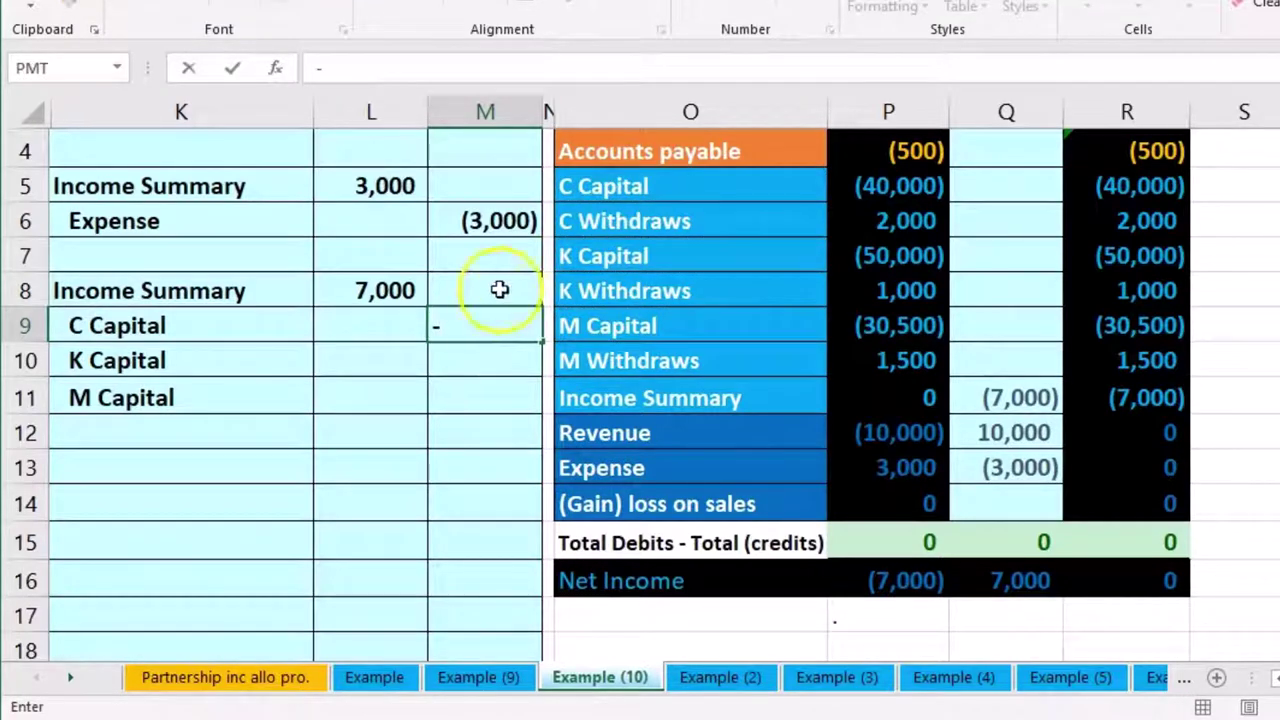
left_click(381, 290)
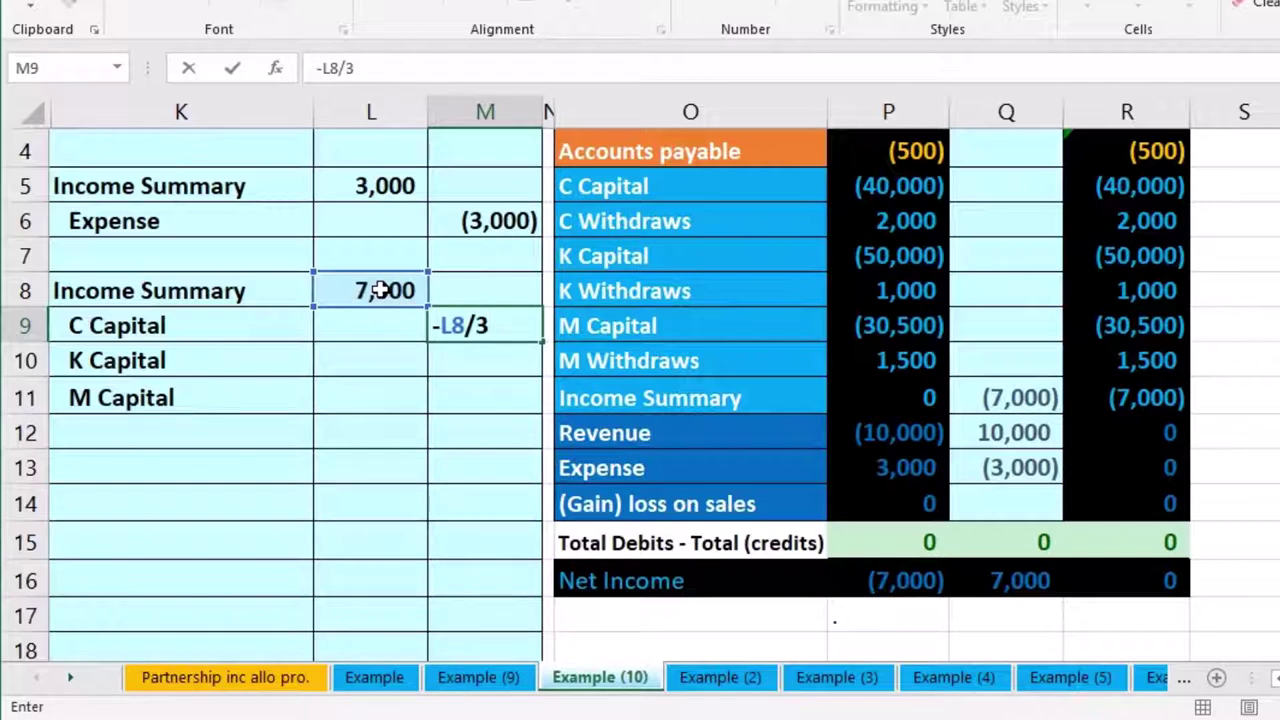
type("/3")
key("Return")
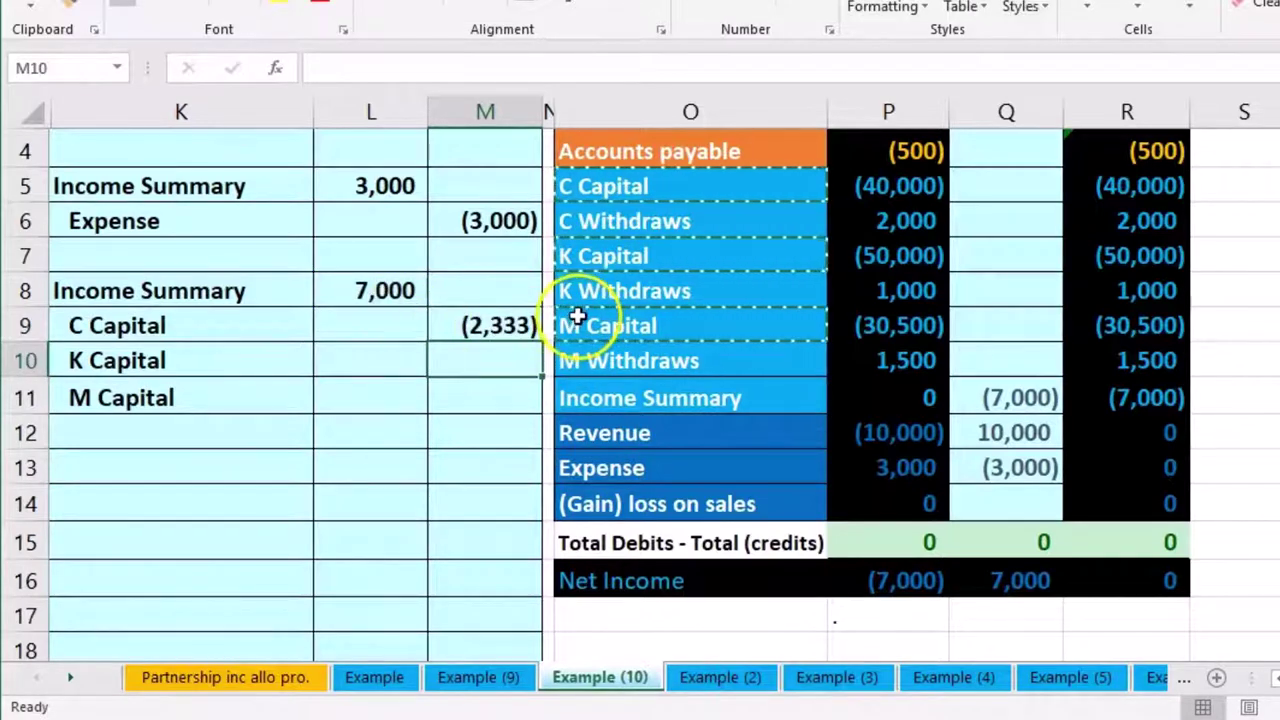
Enter the K Capital and M Capital credits in M10 and M11, each with the formula -L8/3.
type("-")
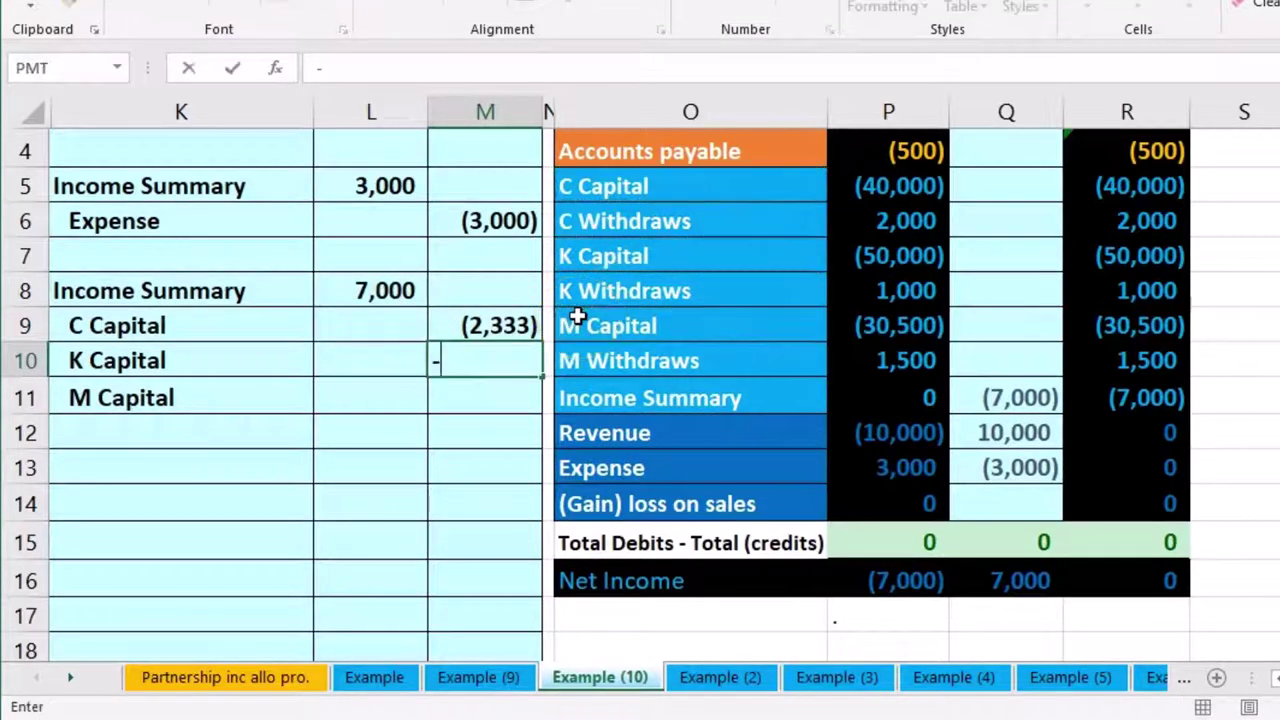
left_click(410, 291)
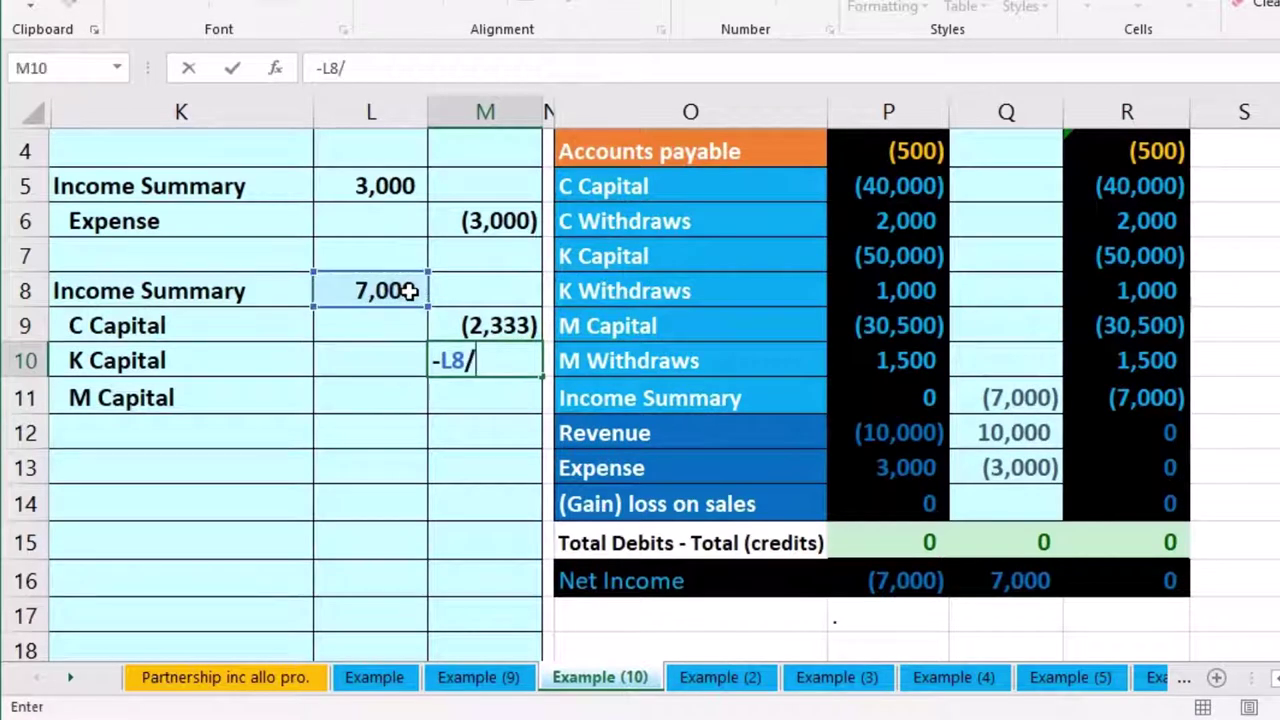
key("Return")
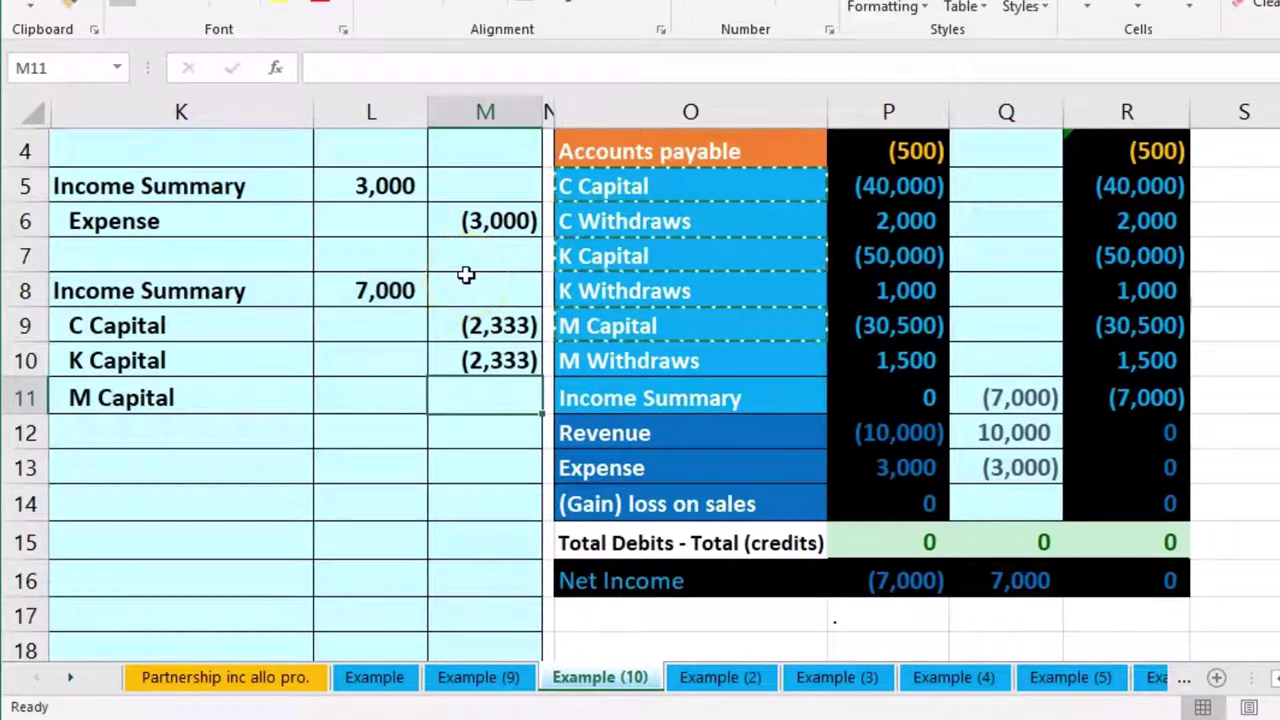
type("-")
left_click(412, 290)
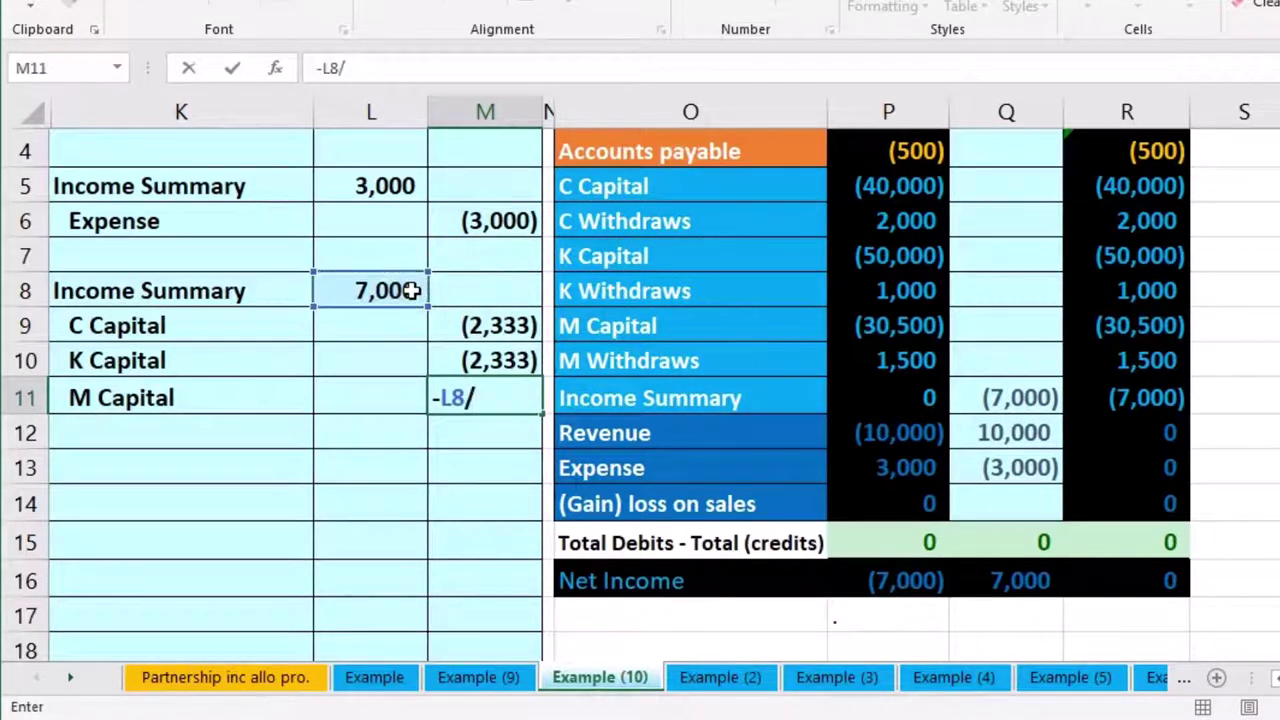
key("Return")
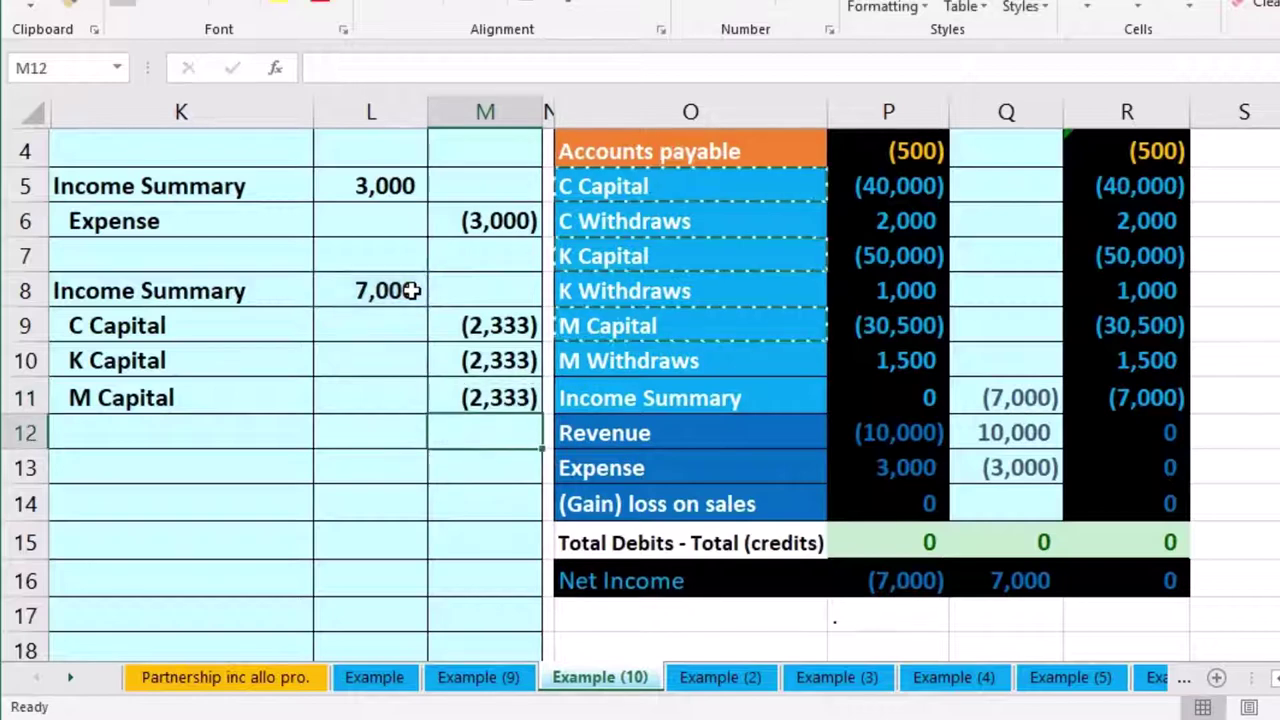
Check the sum of the capital credits in M9:M11 and whether the entry in L8:M11 balances.
left_click_drag(480, 326, 457, 397)
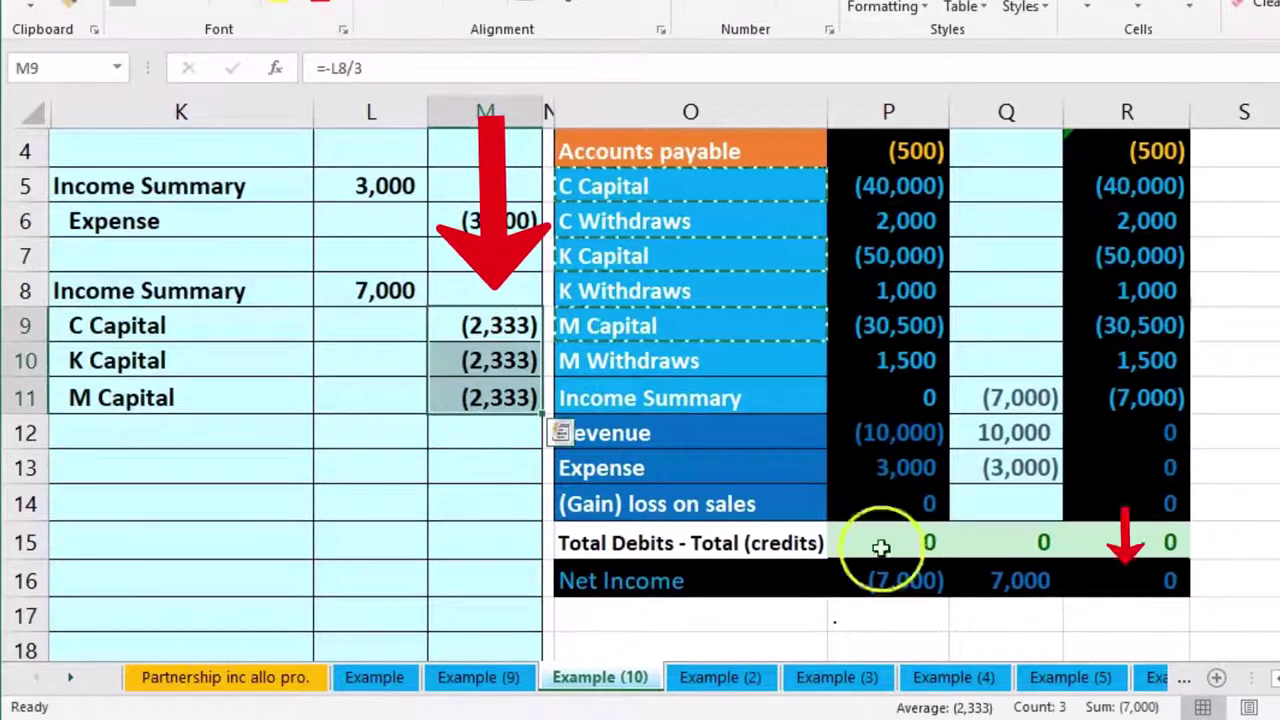
mouse_move(372, 289)
left_mouse_down()
mouse_move(400, 303)
mouse_move(470, 393)
left_mouse_up()
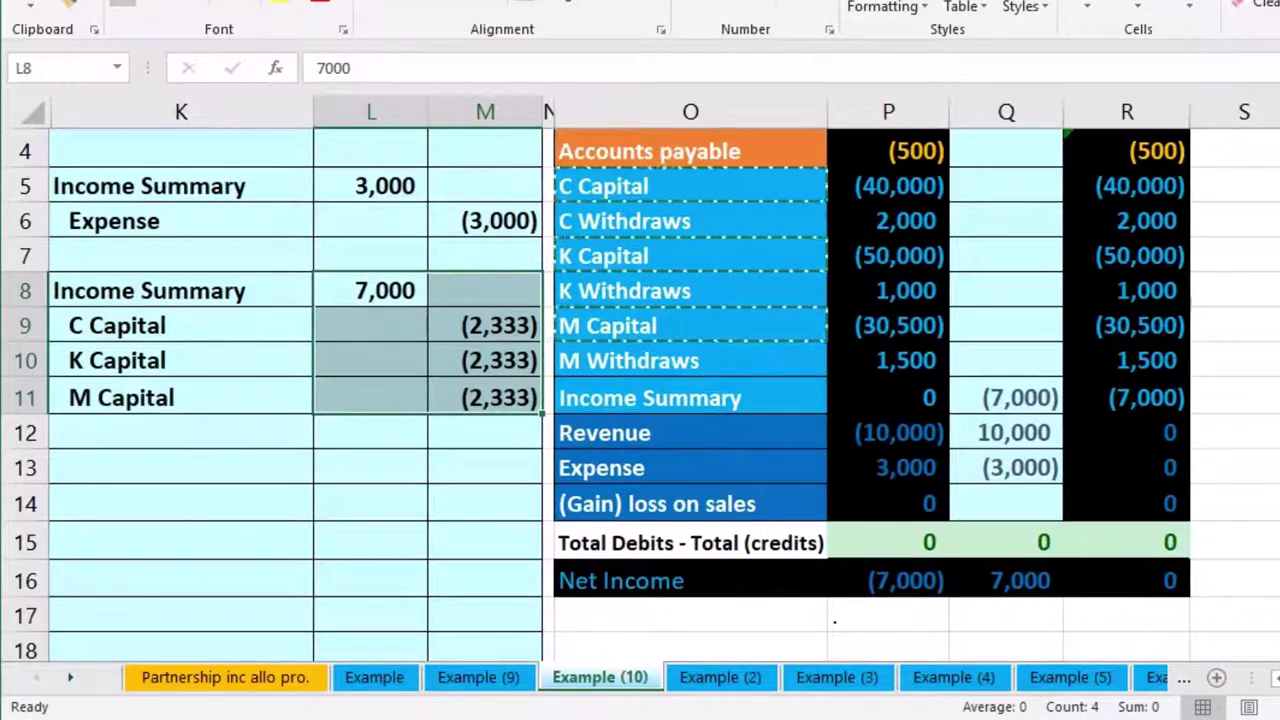
left_click(438, 502)
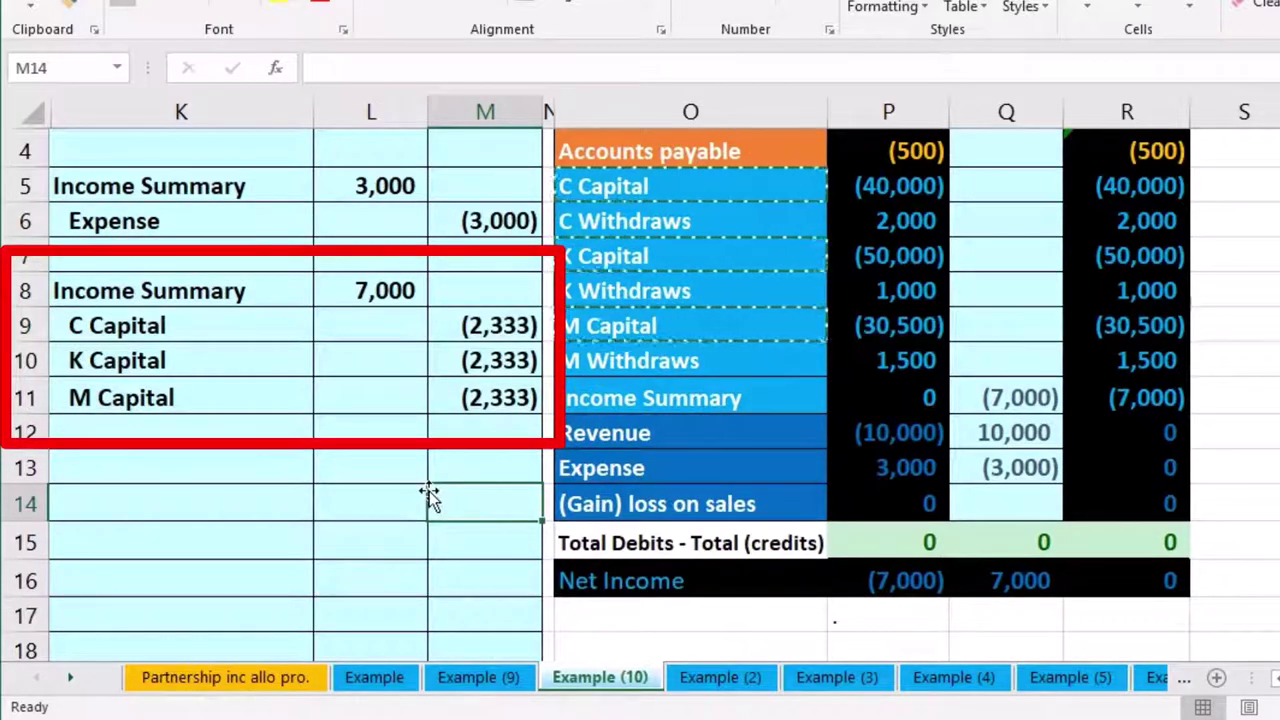
Post the Income Summary debit to the trial balance by extending the formula in Q11 to =M3+L5+L8.
left_click_drag(274, 289, 318, 290)
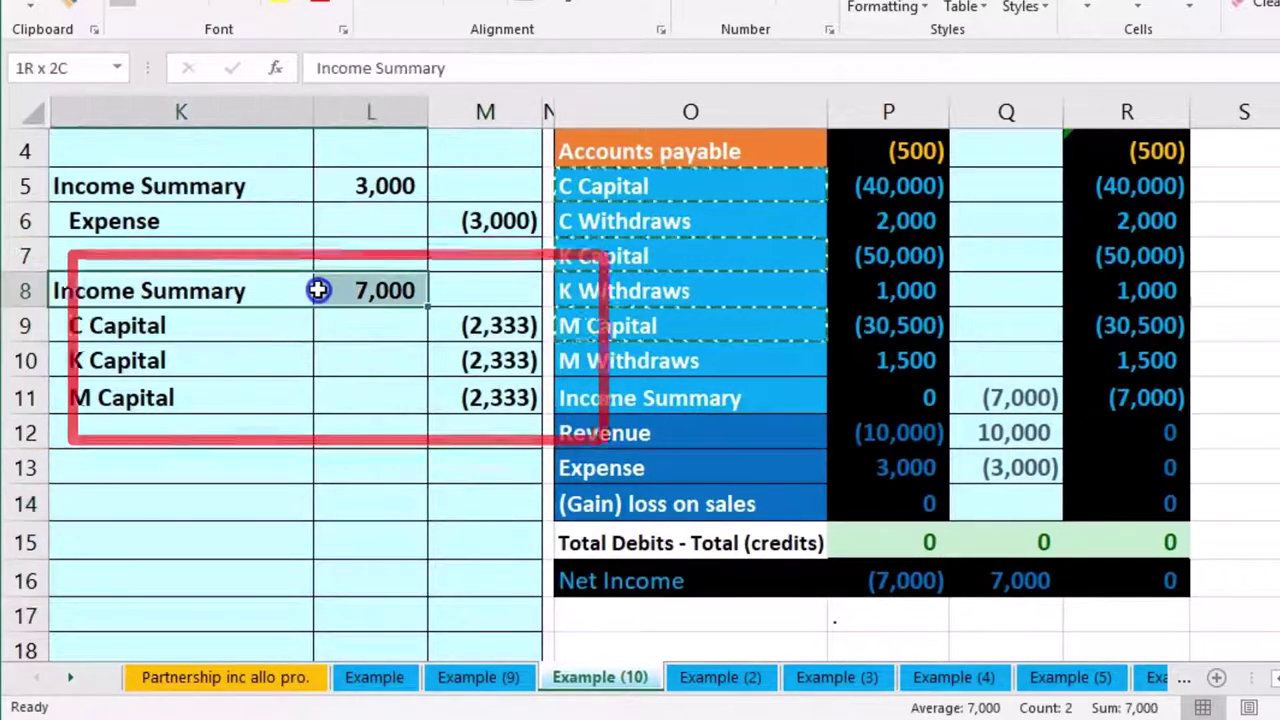
left_click_drag(643, 397, 940, 396)
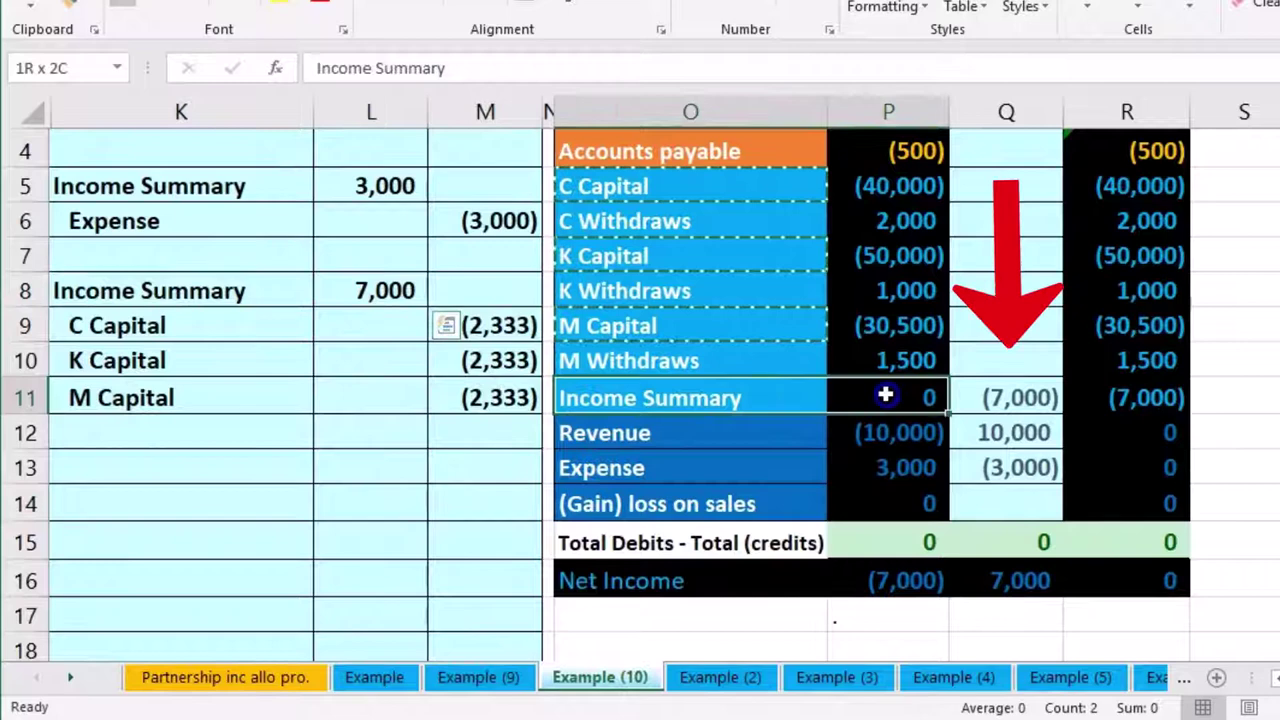
left_click(1006, 401)
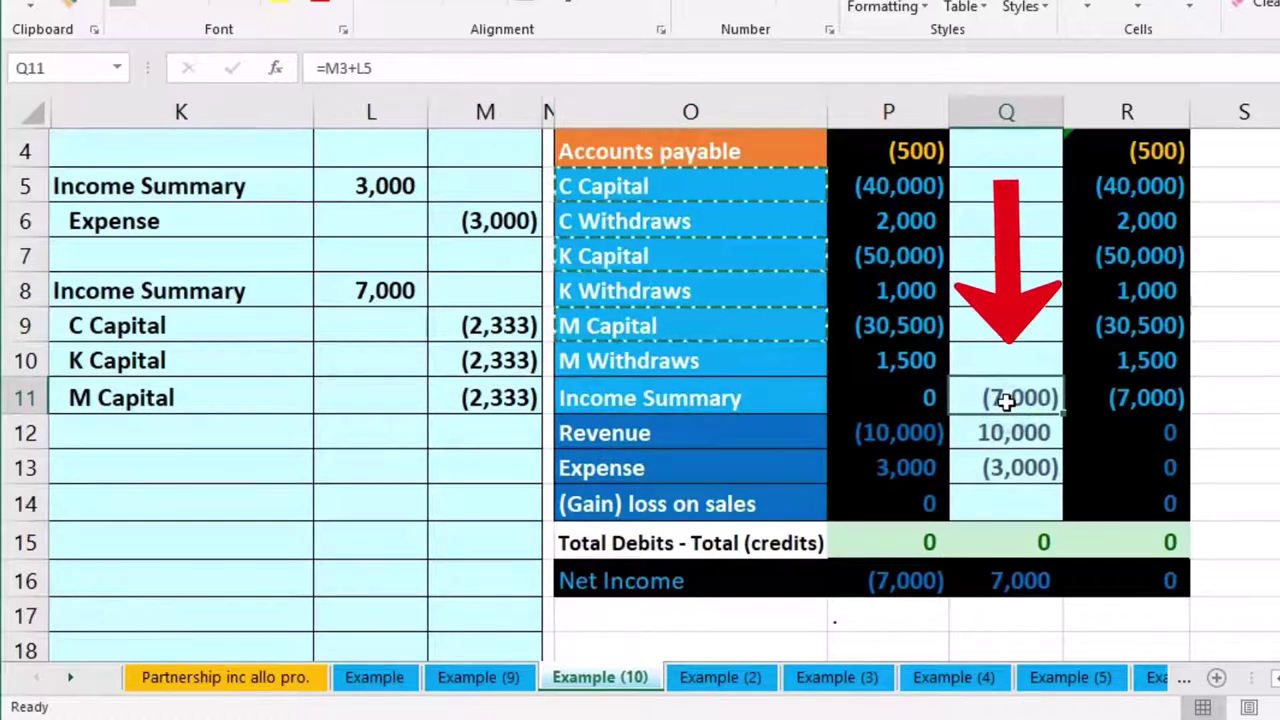
double_click(1006, 400)
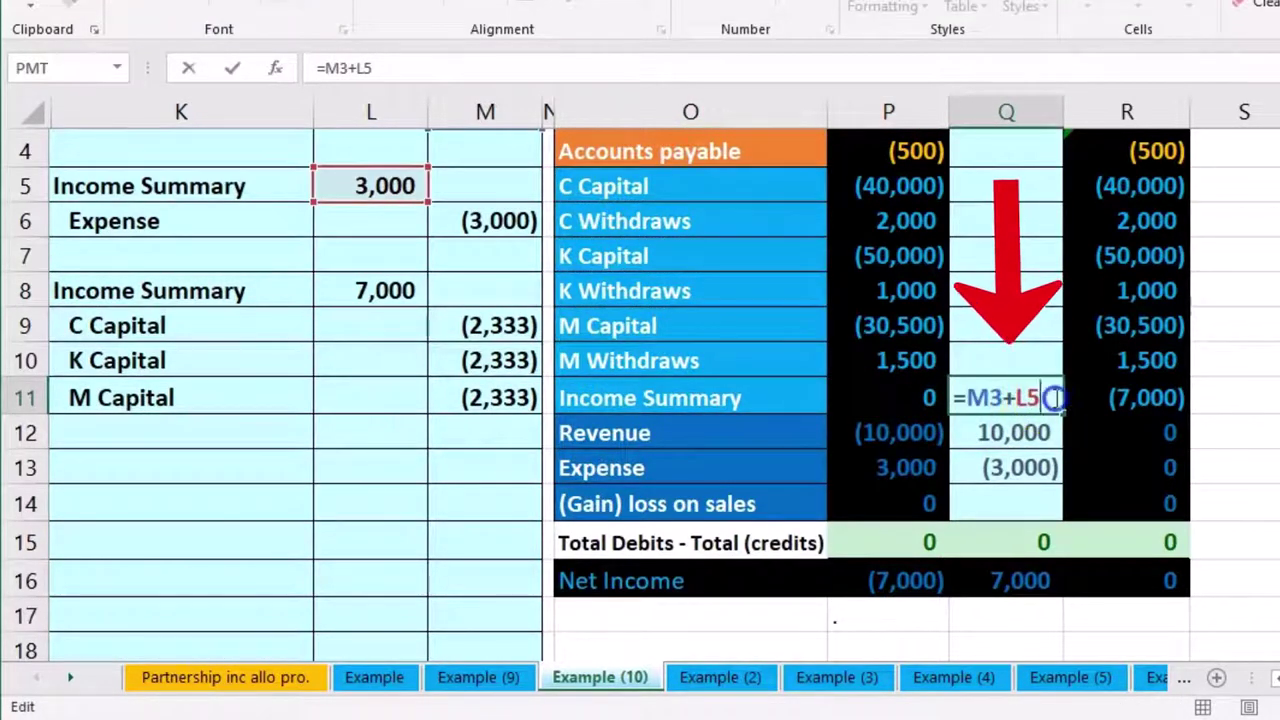
type("+")
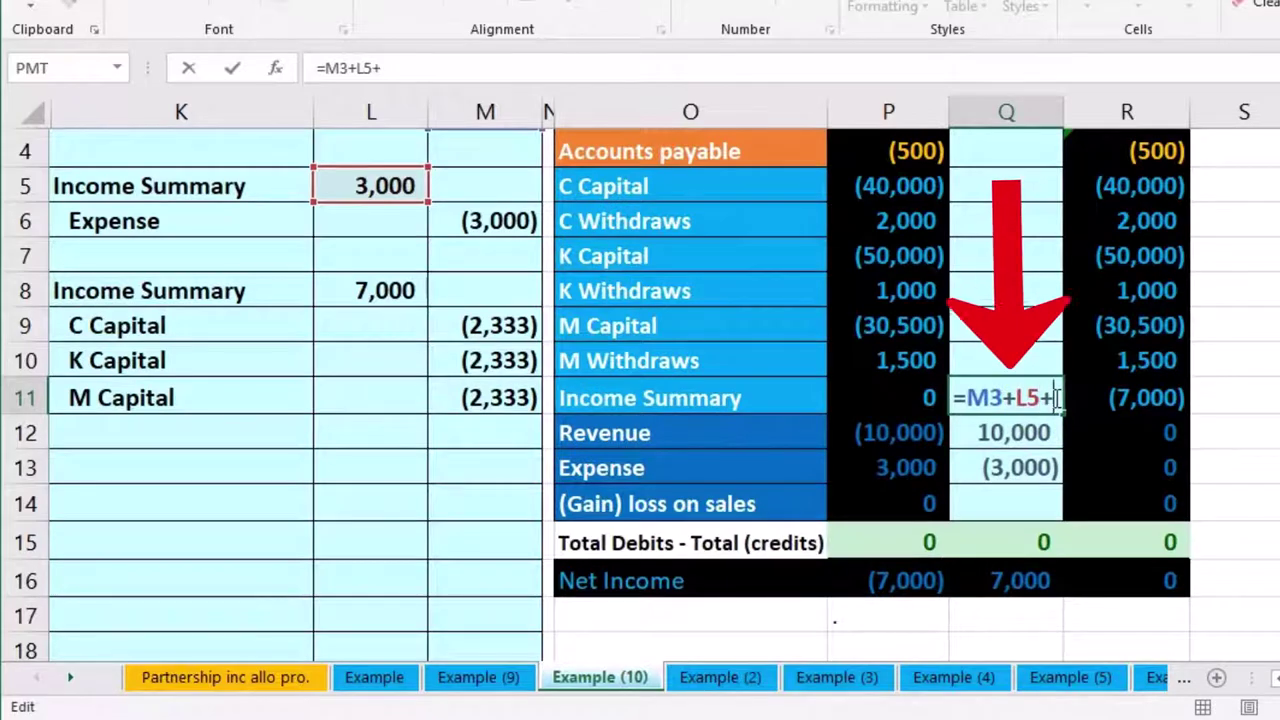
left_click(409, 291)
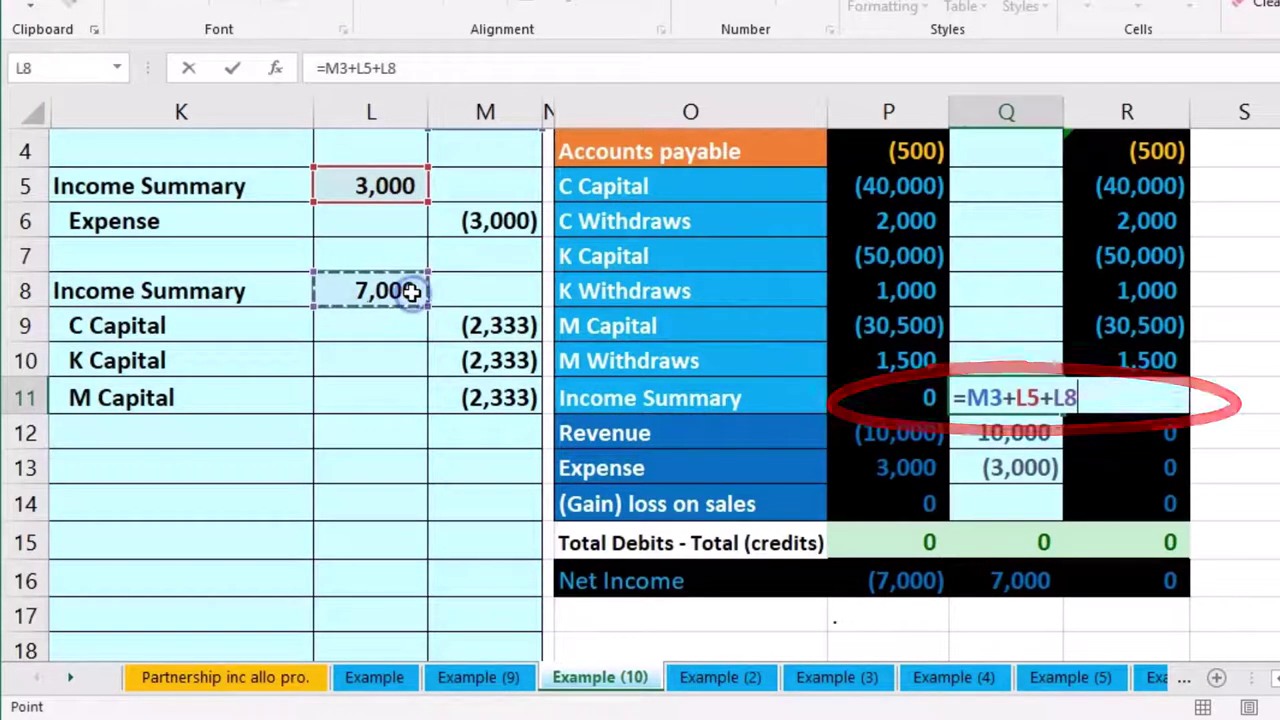
key("Return")
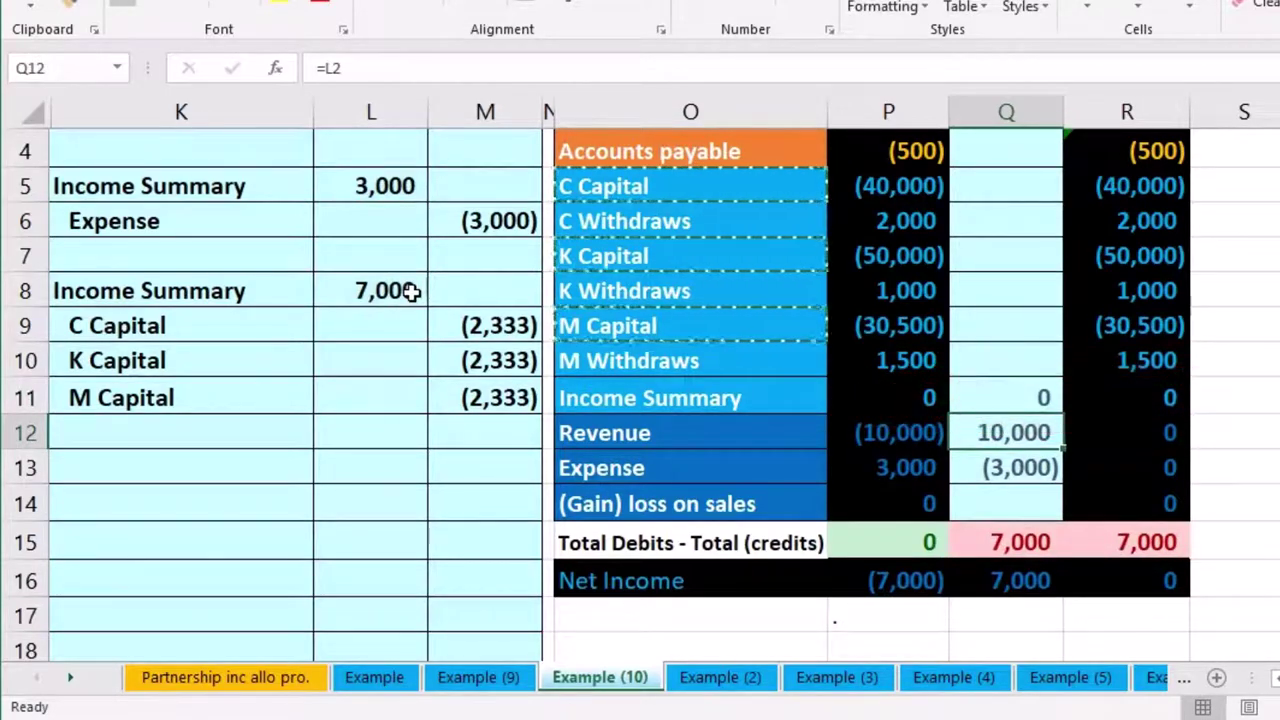
left_click_drag(248, 335, 483, 321)
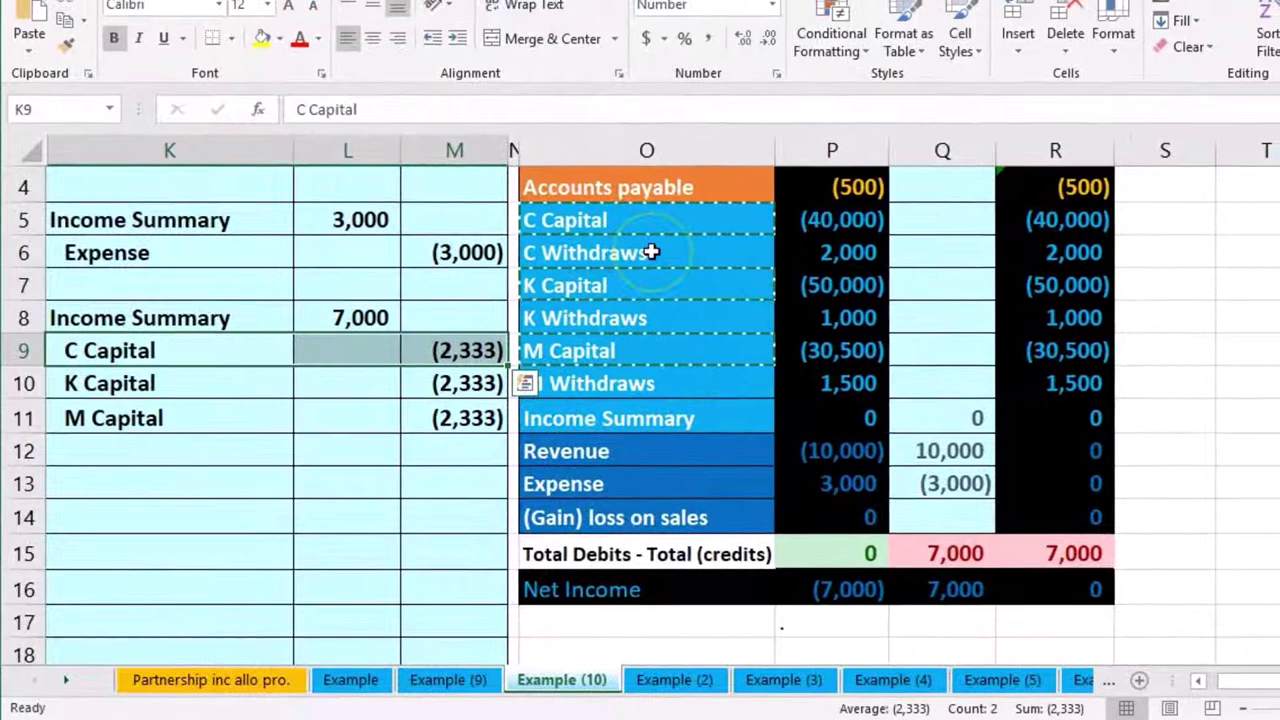
left_click(680, 256)
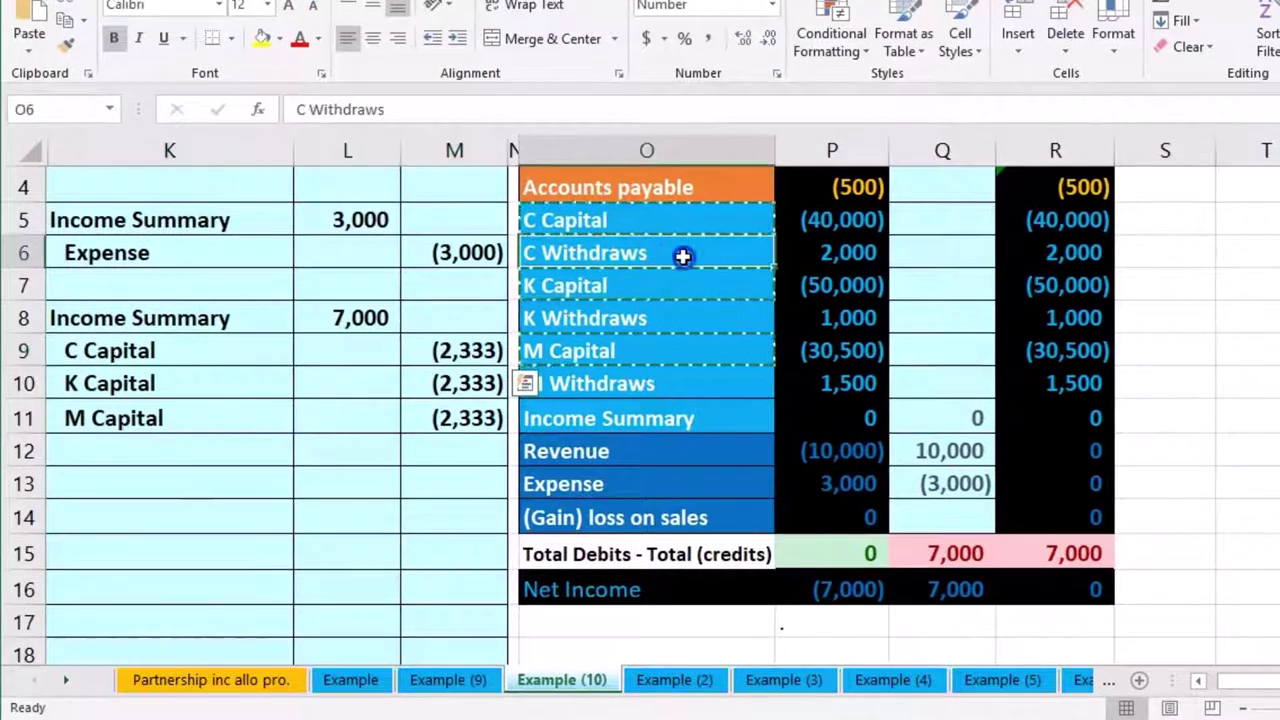
left_click(930, 253)
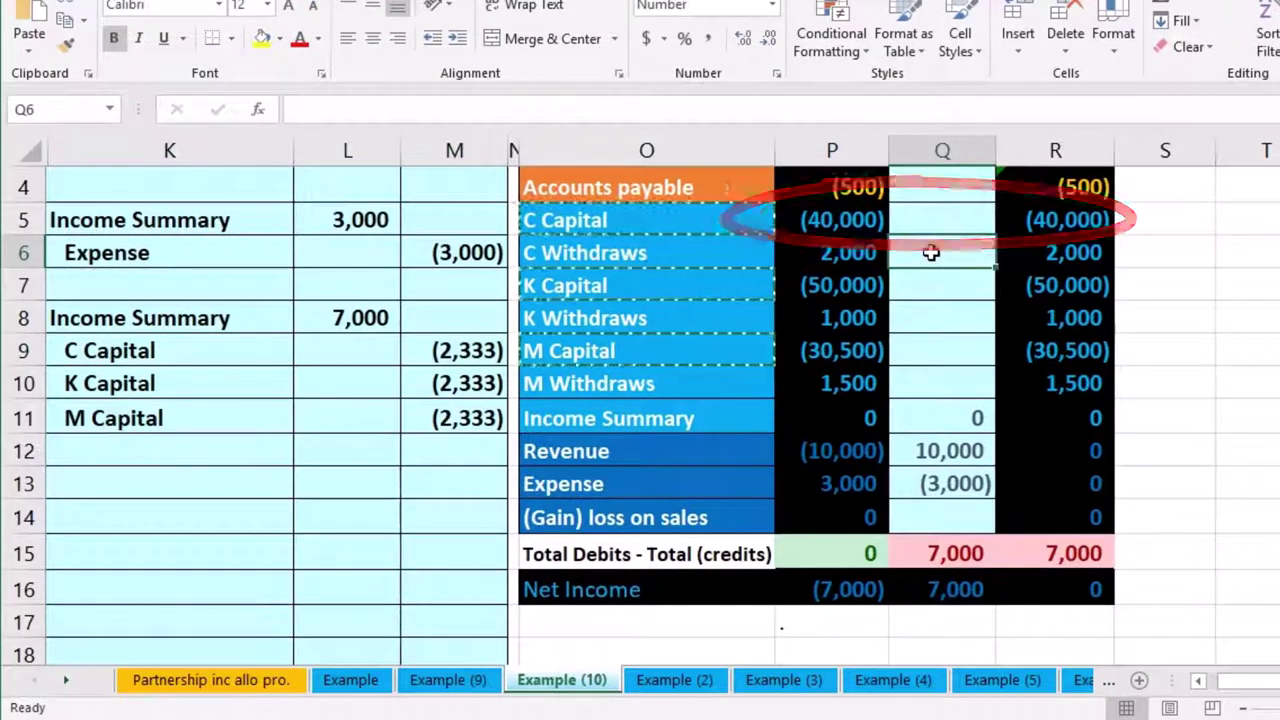
type("=")
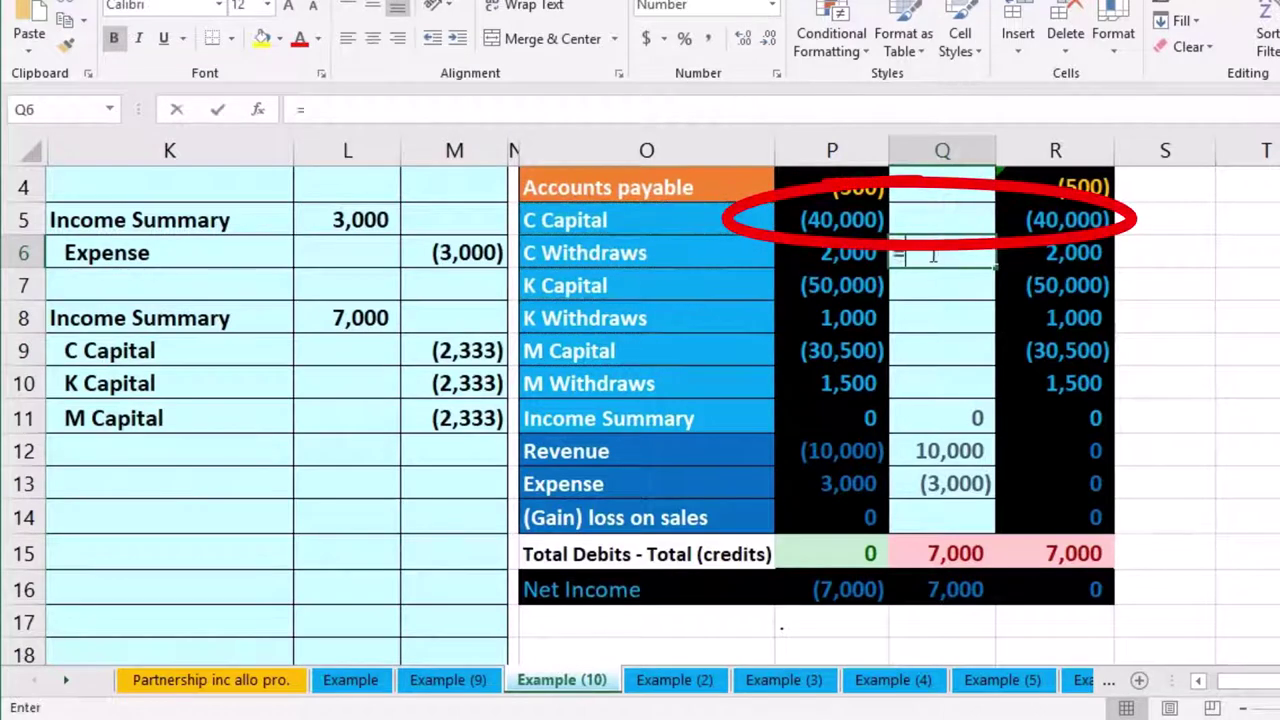
left_click(472, 348)
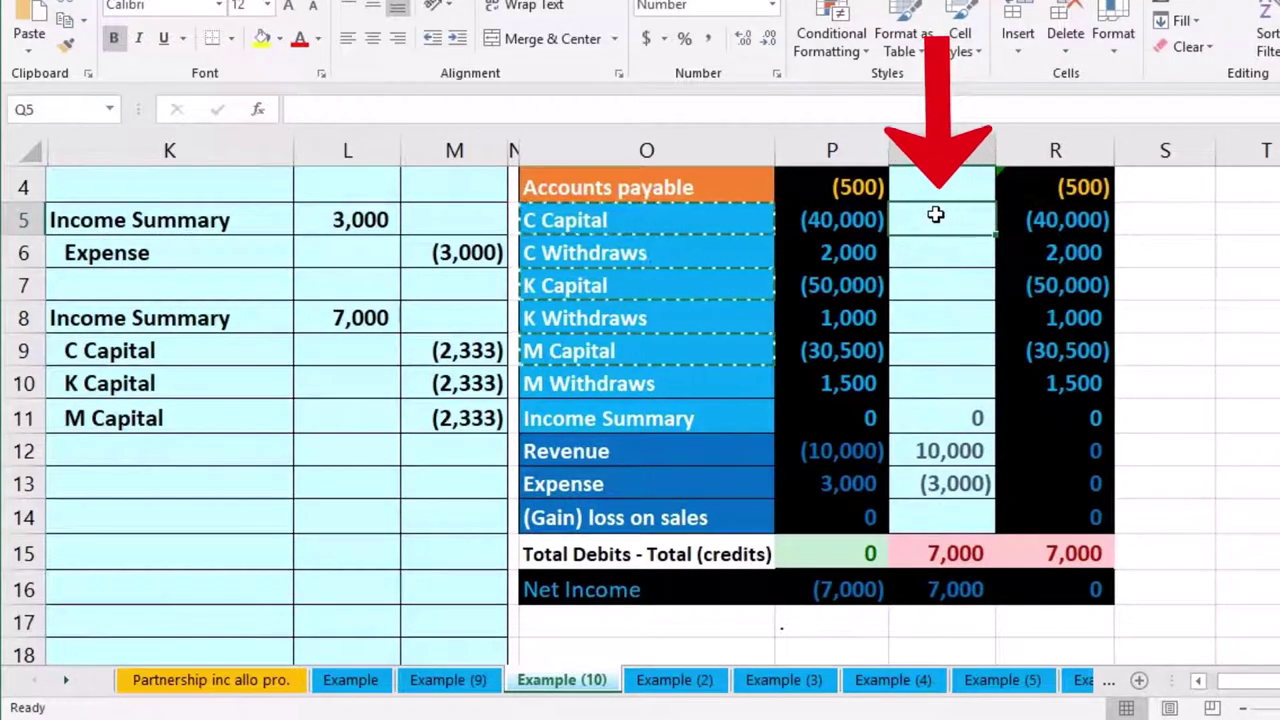
Post the C Capital credit to the trial balance in Q5 with =M9 and check the ending balance in R5.
type("=")
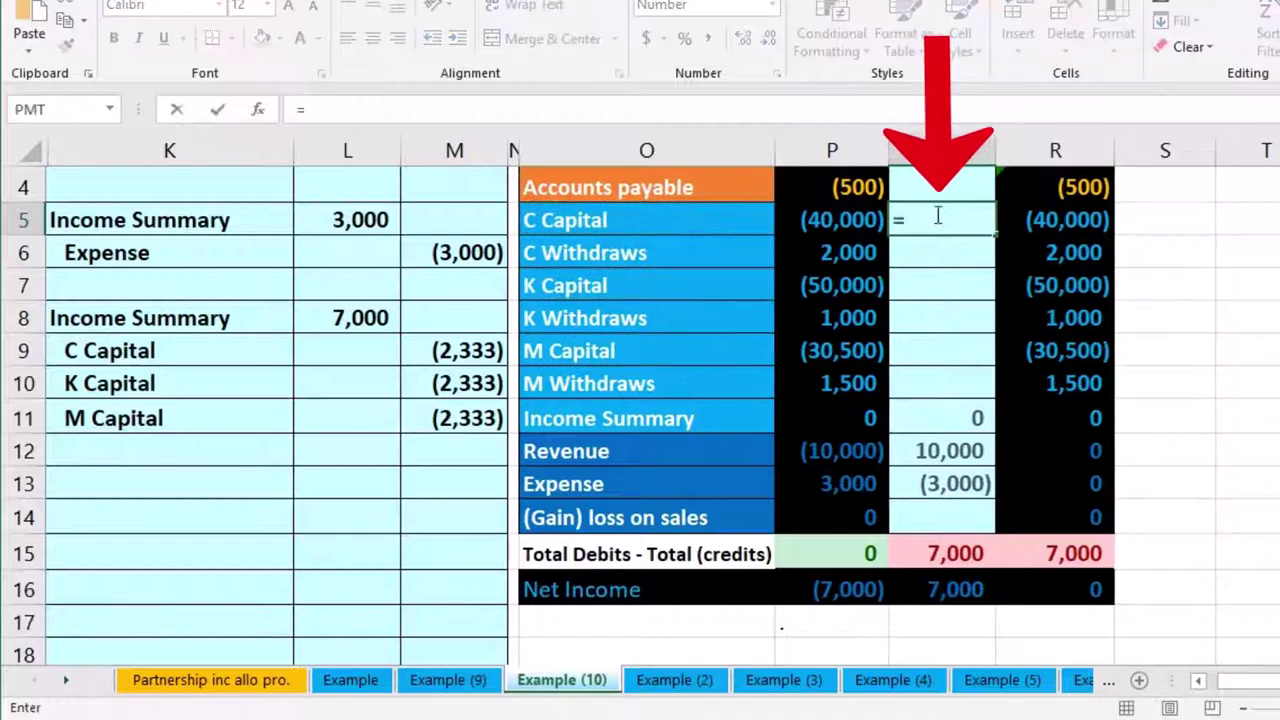
left_click(448, 351)
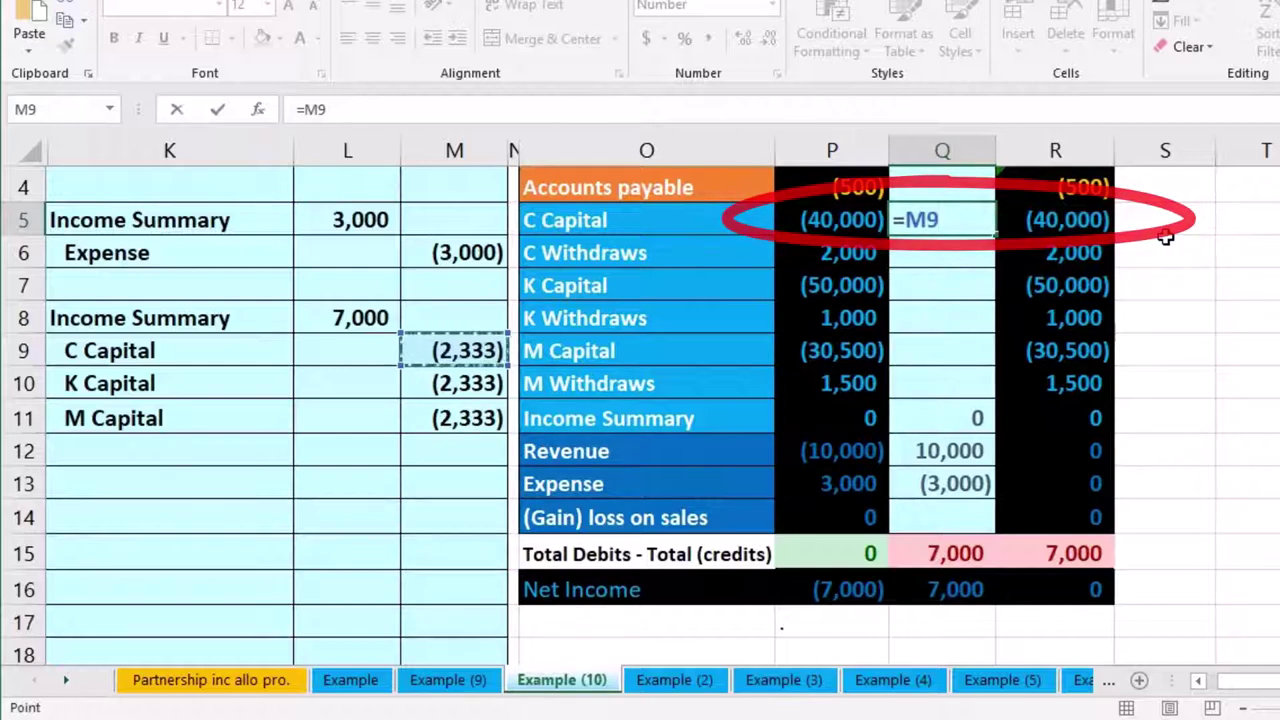
key("Return")
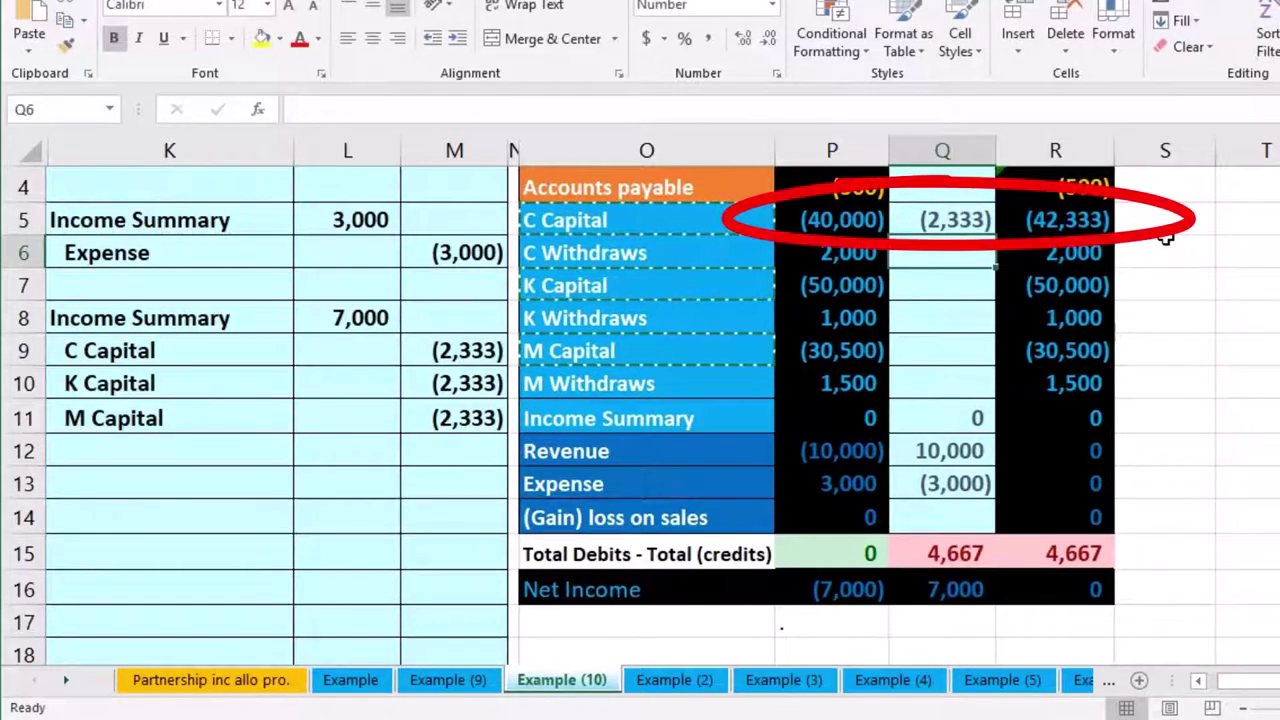
left_click(1099, 219)
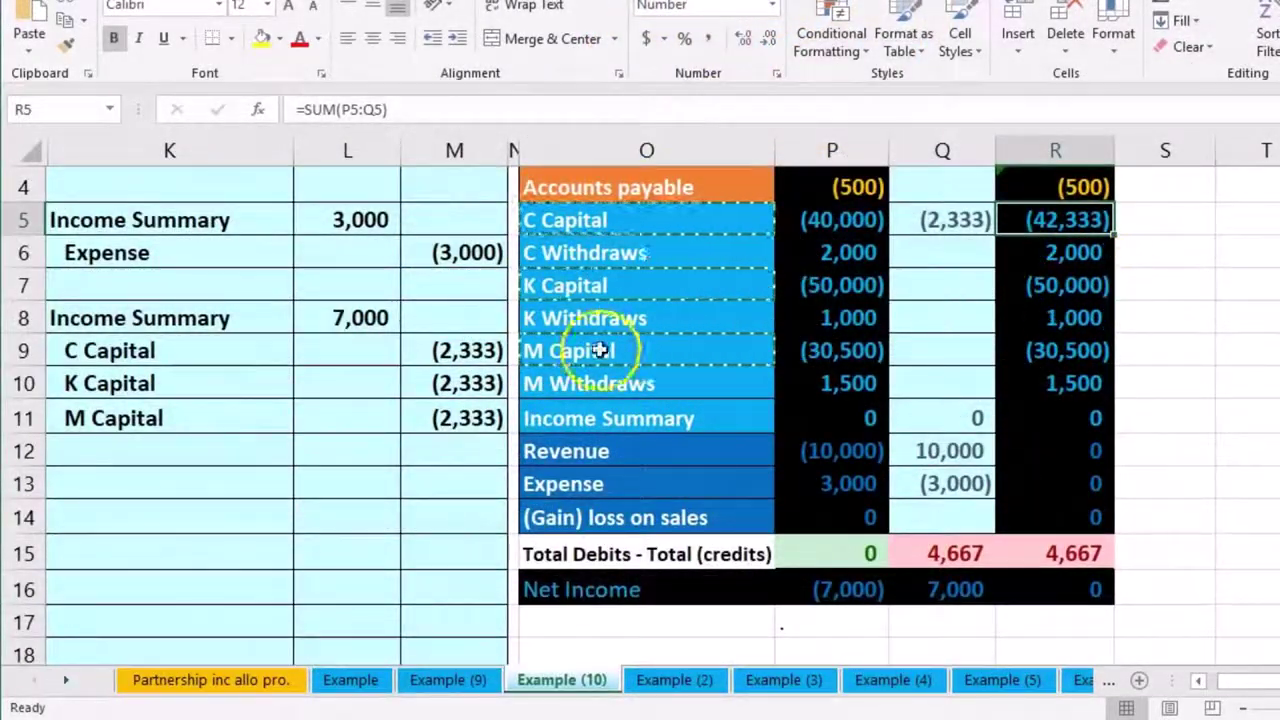
Post the K Capital credit from the journal to the trial balance in Q7 with =M10.
left_click_drag(218, 390, 452, 397)
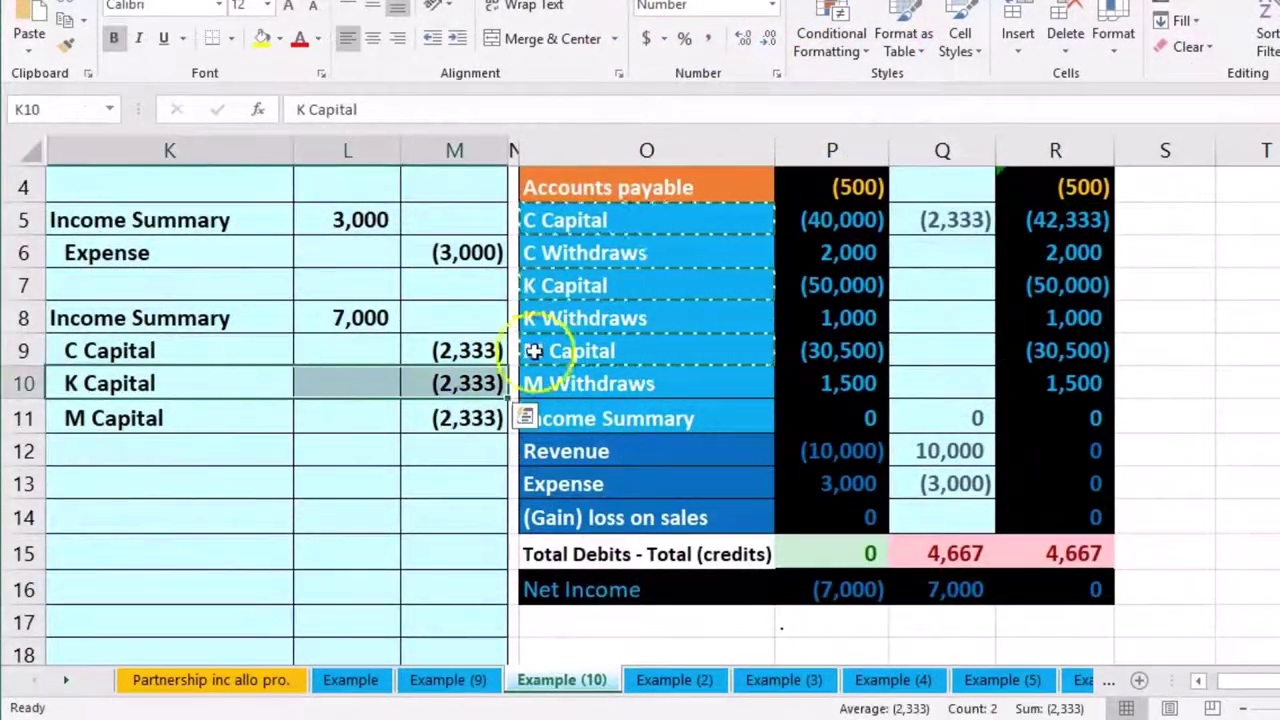
left_click_drag(634, 286, 870, 280)
left_click(961, 279)
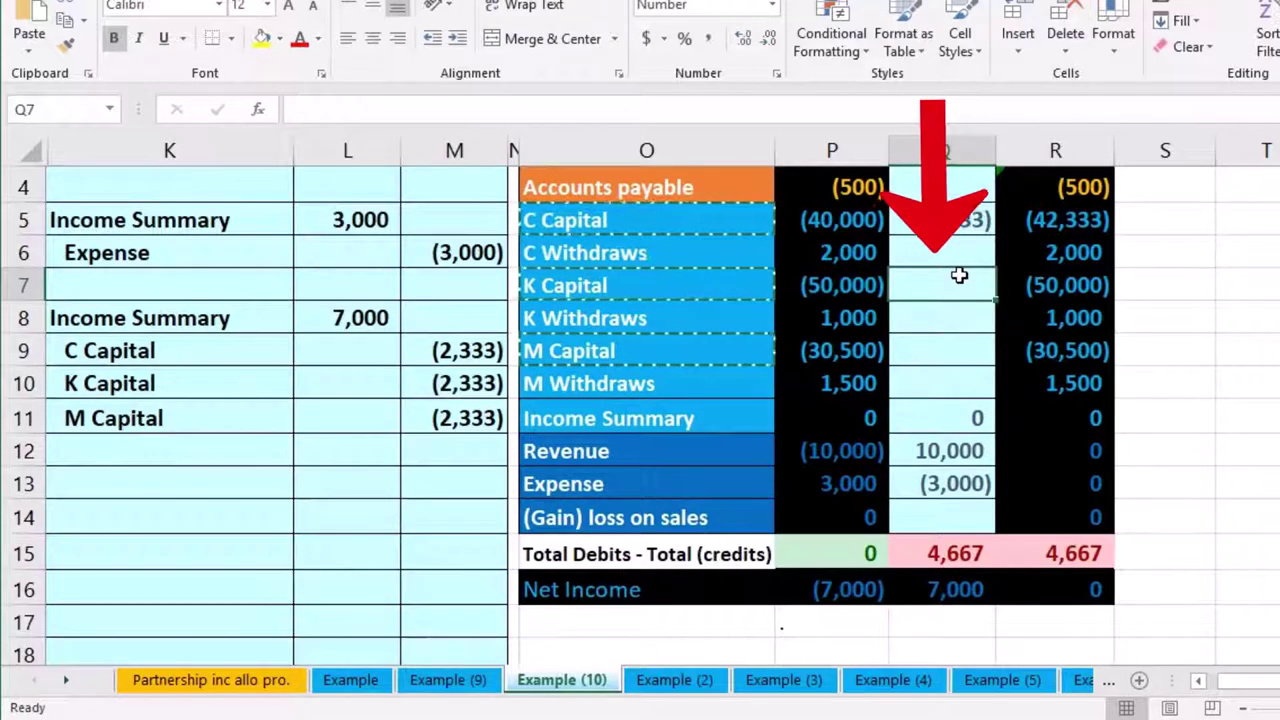
type("=")
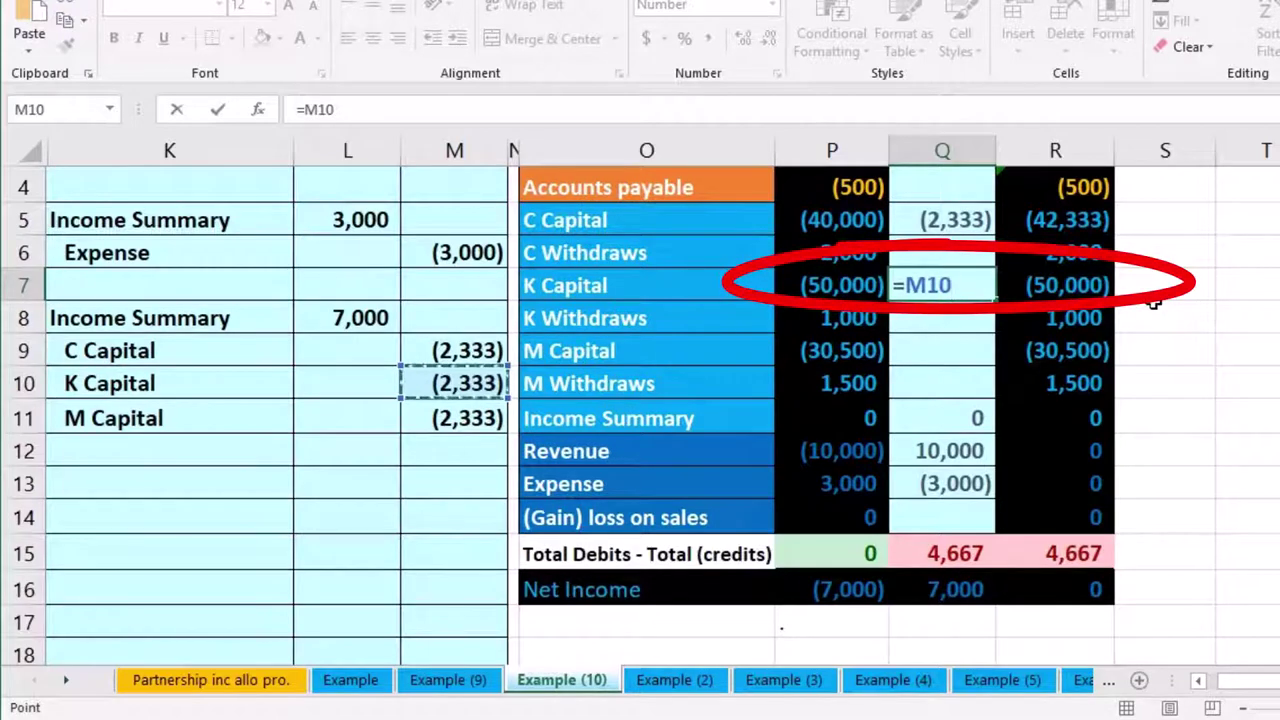
key("Return")
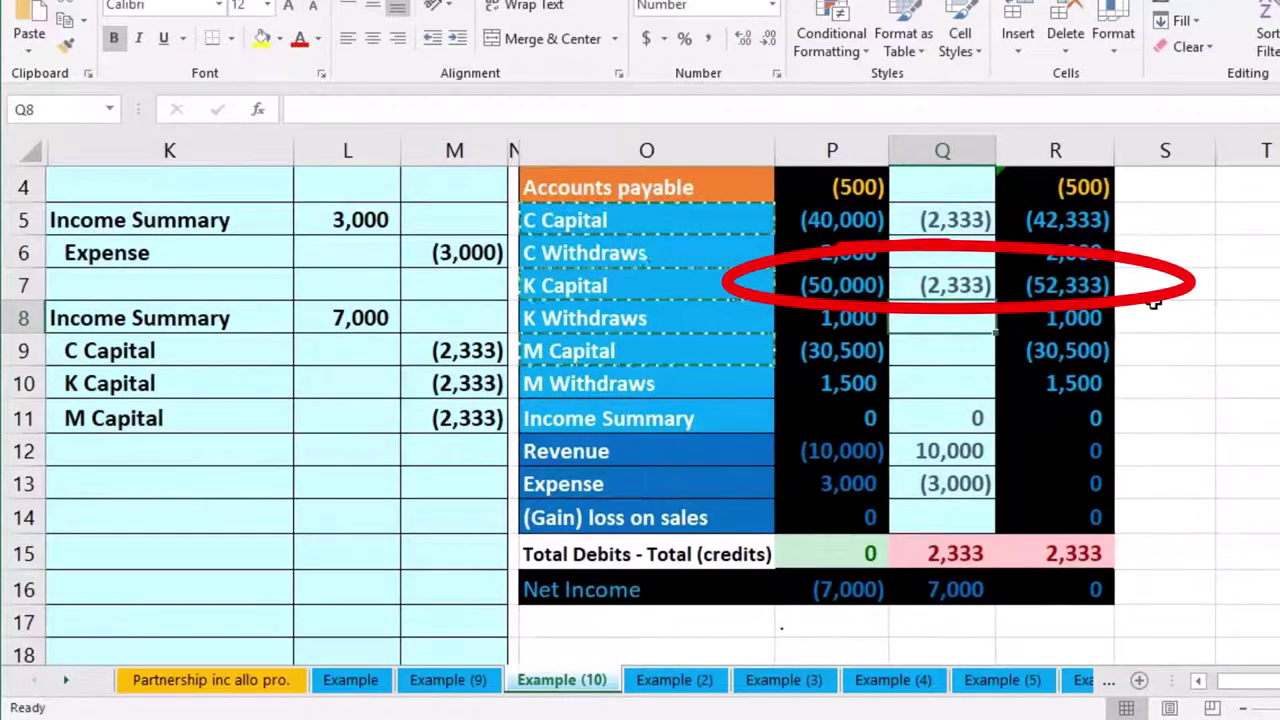
Post the M Capital credit from the journal to the trial balance in Q9 with =M11.
left_click_drag(200, 422, 460, 416)
left_click_drag(630, 352, 812, 343)
left_click(941, 345)
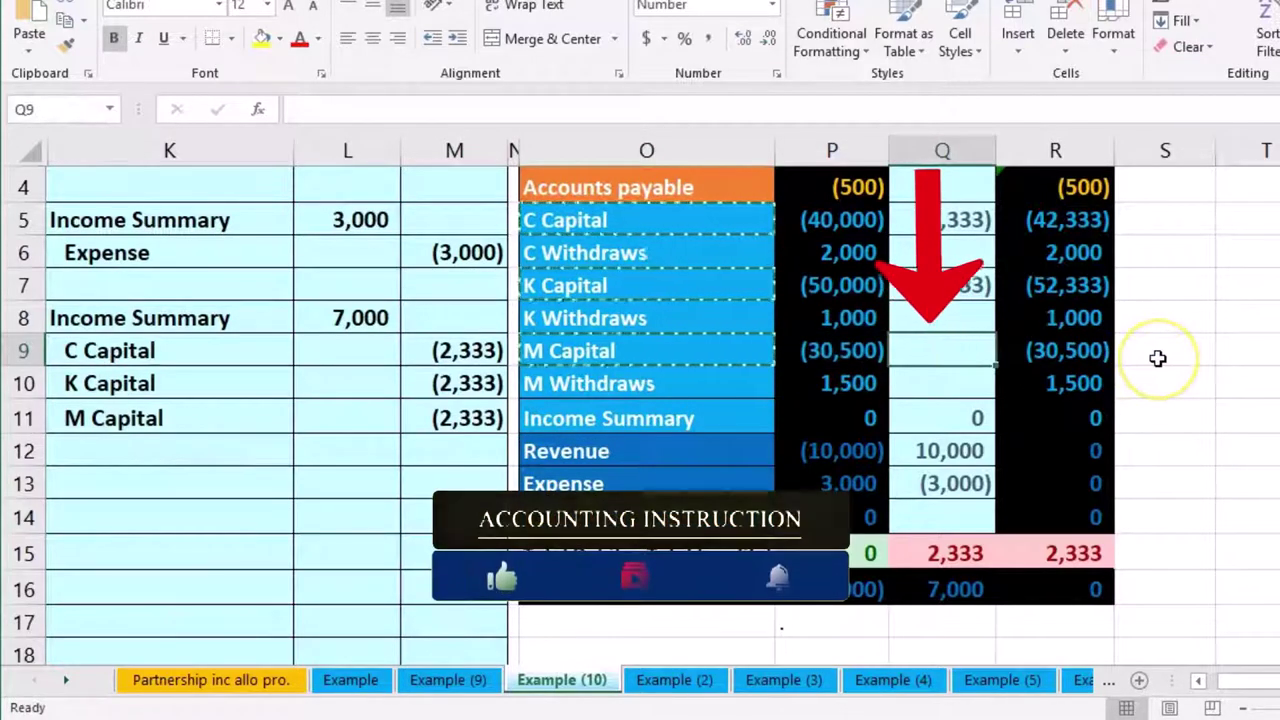
type("=")
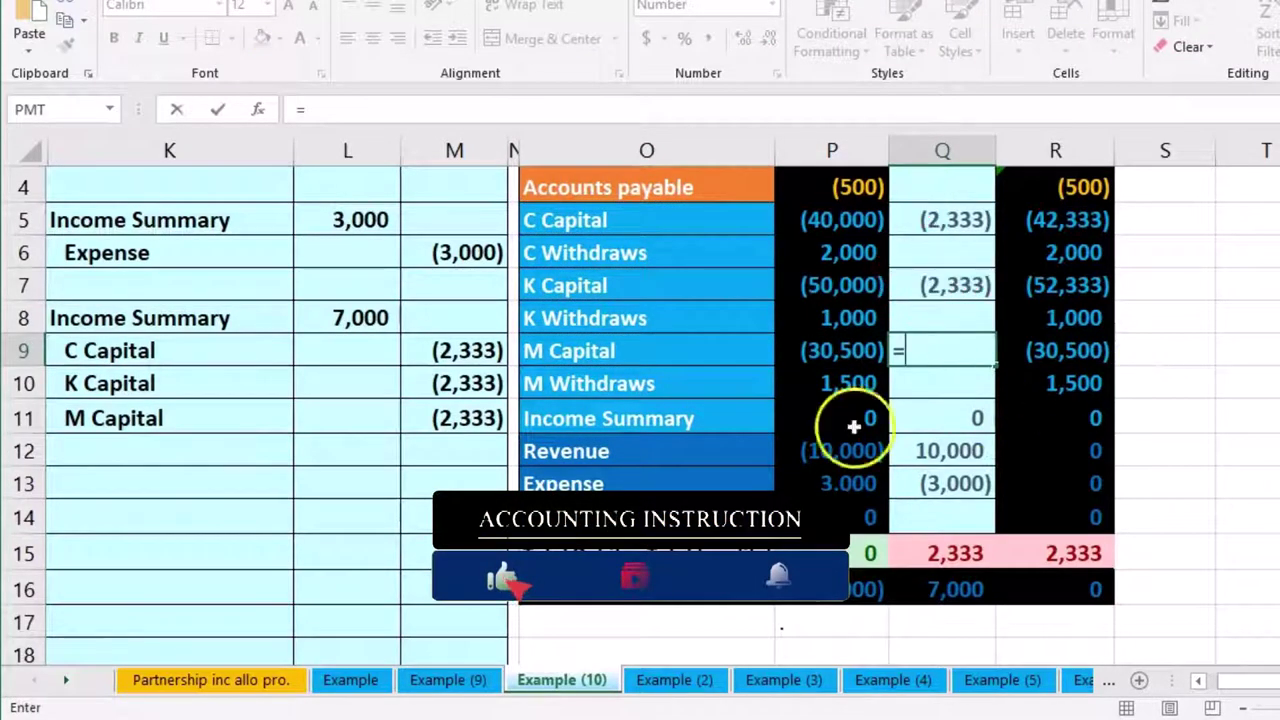
left_click(486, 416)
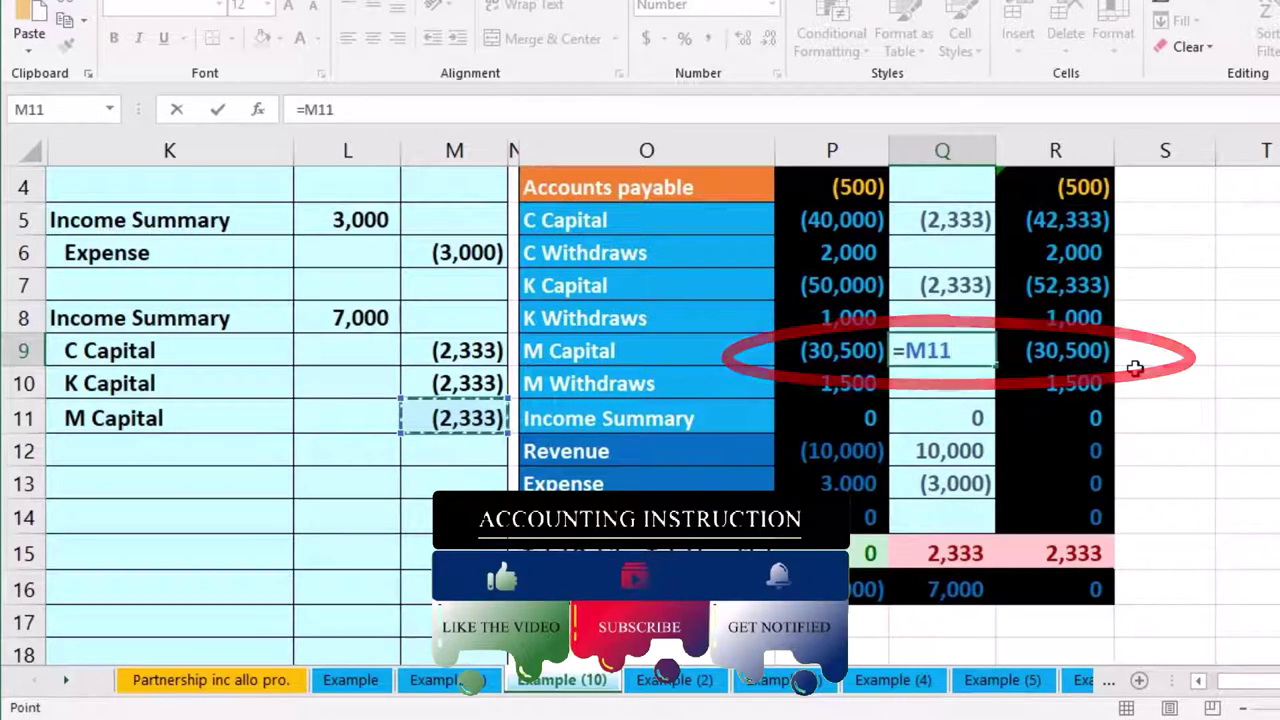
key("Return")
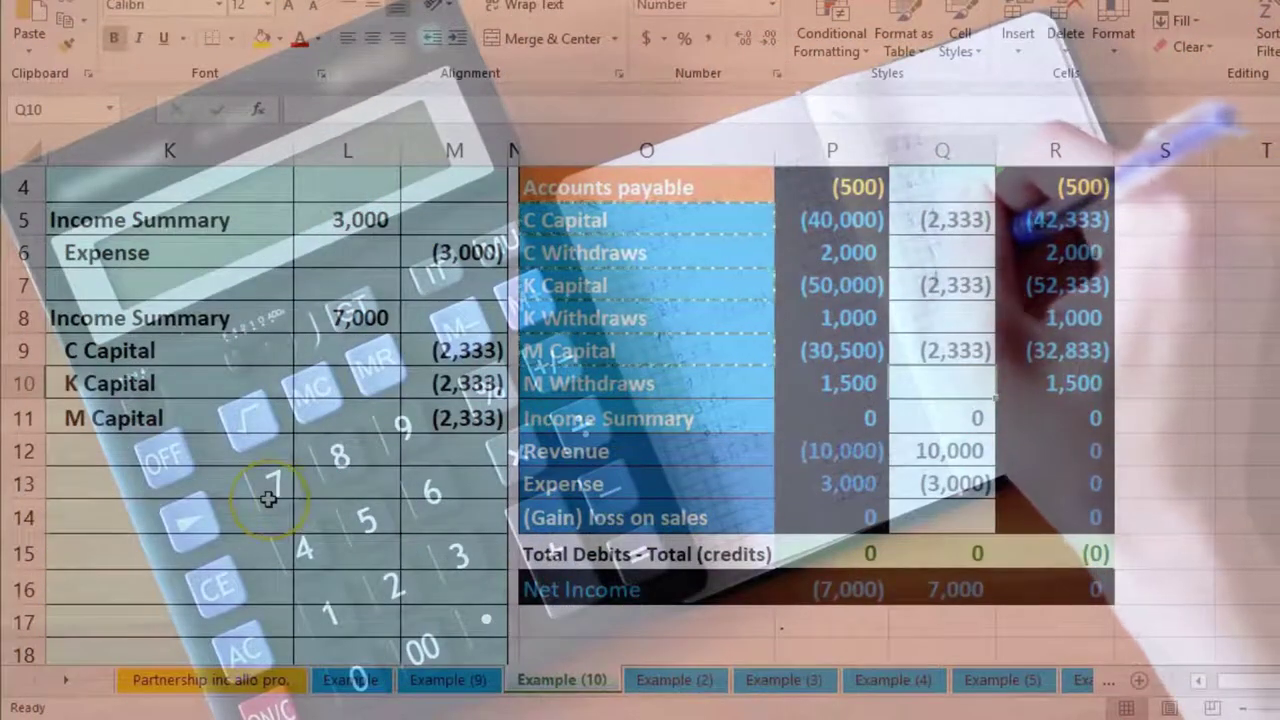
Examine the partners' Capital and Withdraws accounts in O5:O8 and compare the C Capital and C Withdraws ending balances in R5 and R6.
scroll(268, 498, "up", 1)
scroll(587, 320, "down", 1)
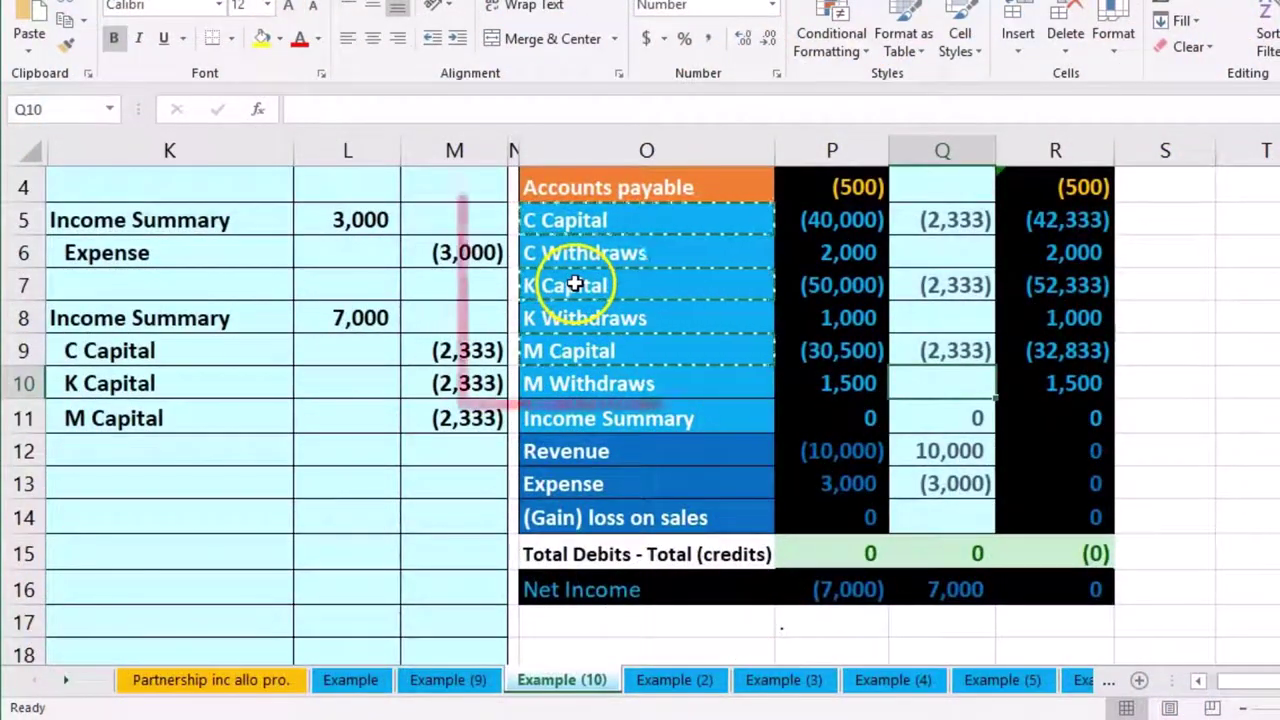
left_click(695, 229)
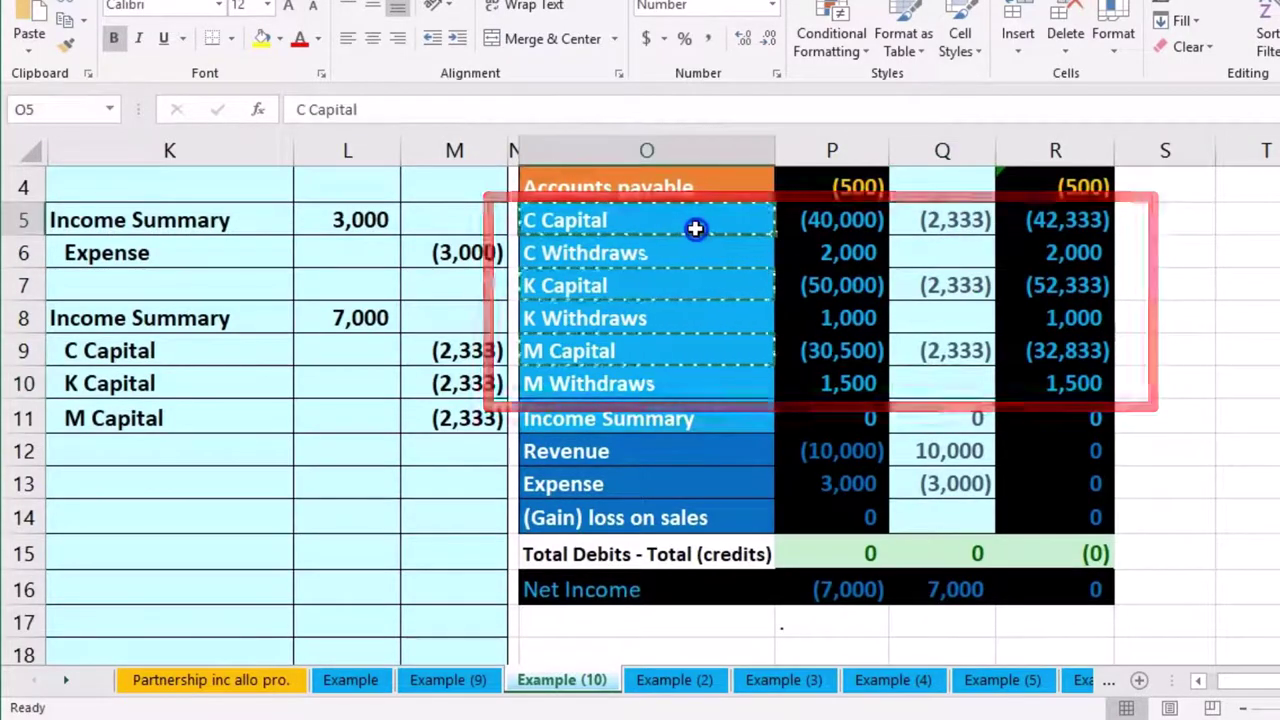
left_click_drag(695, 229, 690, 305)
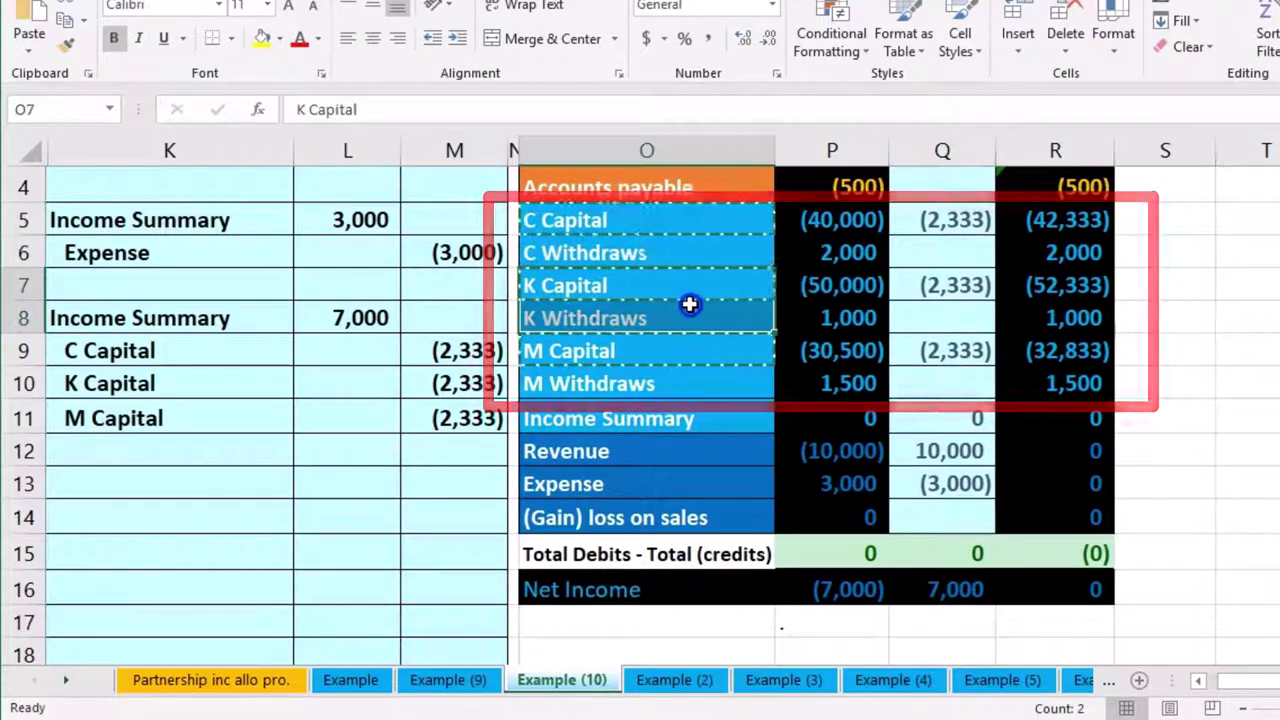
left_click(1027, 222)
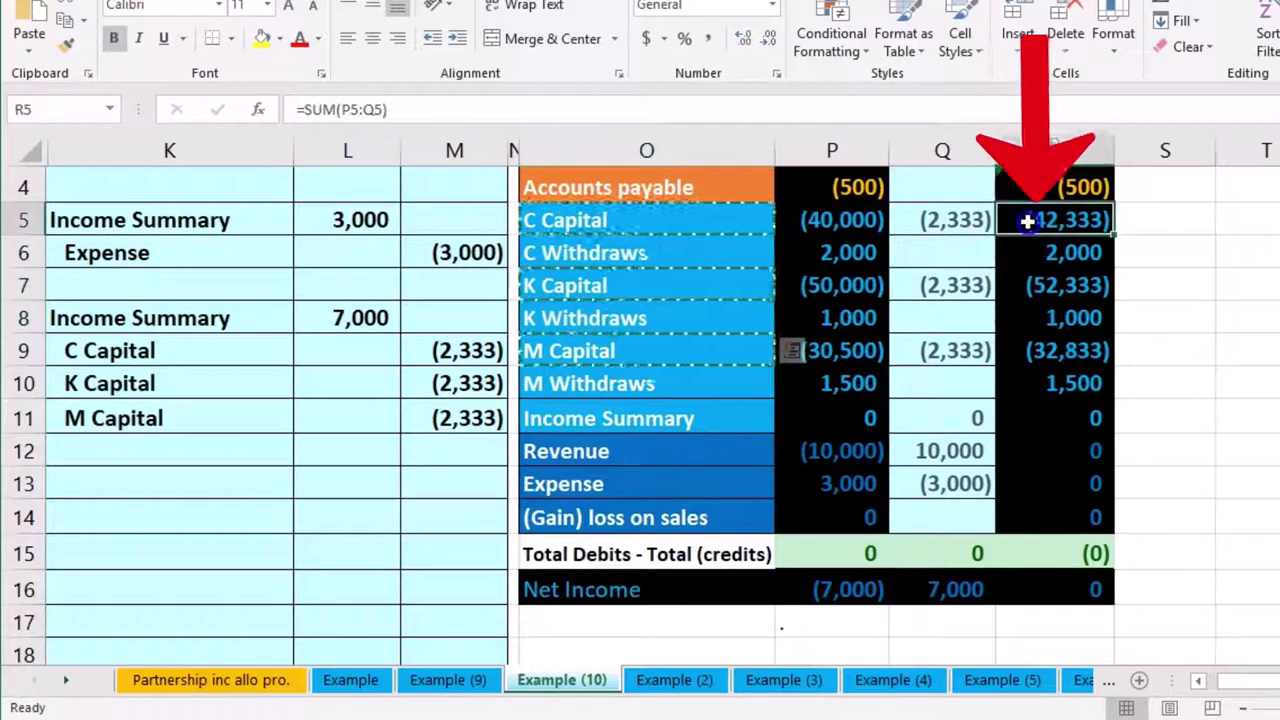
left_click_drag(1027, 222, 1026, 246)
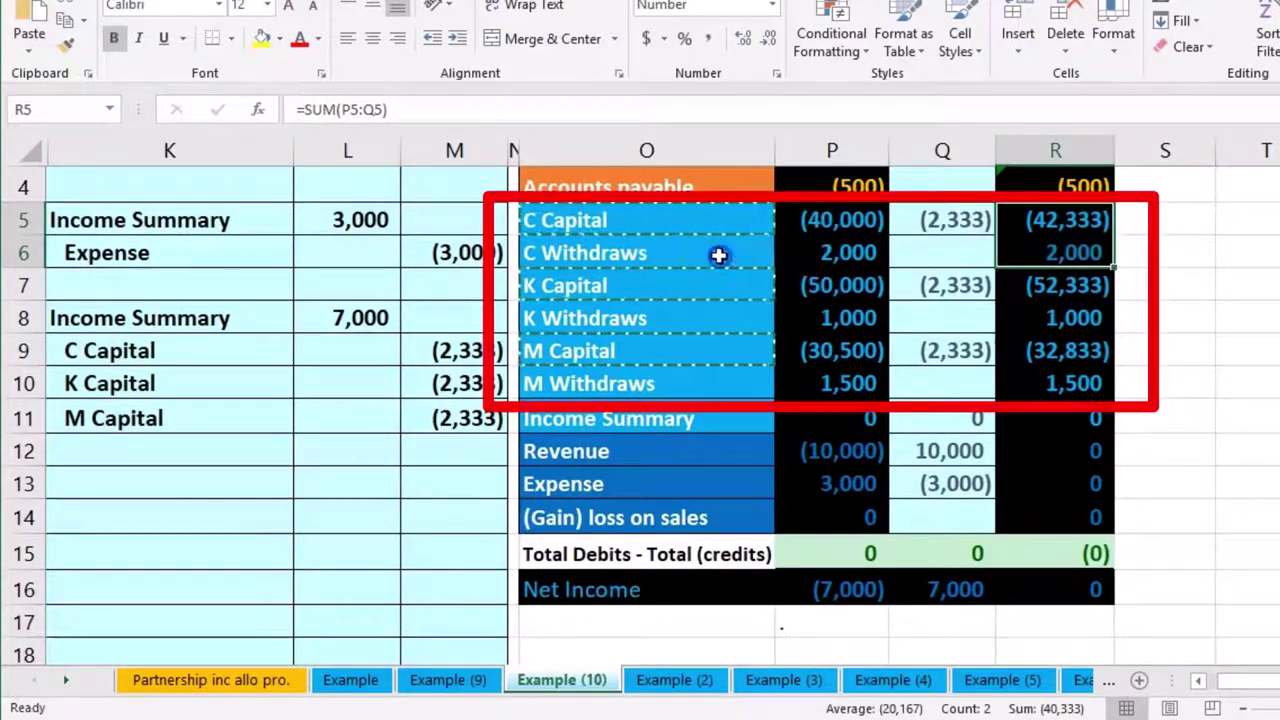
left_click_drag(723, 257, 1020, 252)
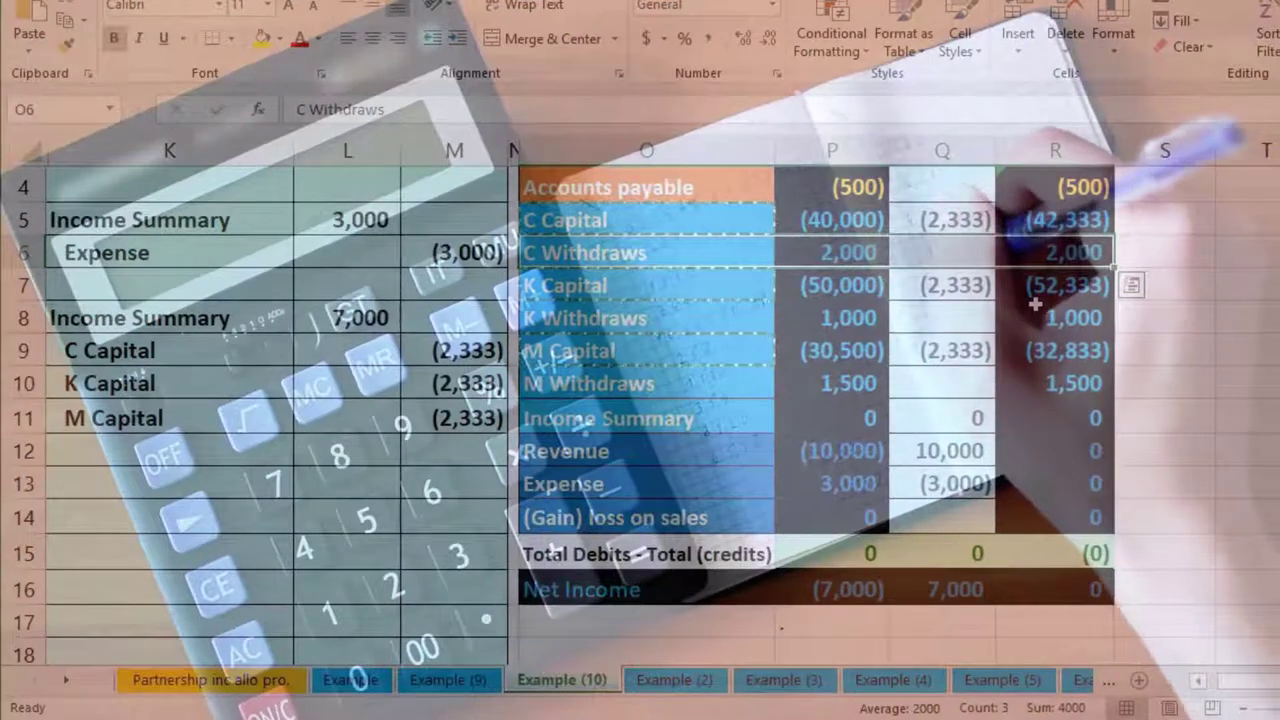
left_click(1045, 262)
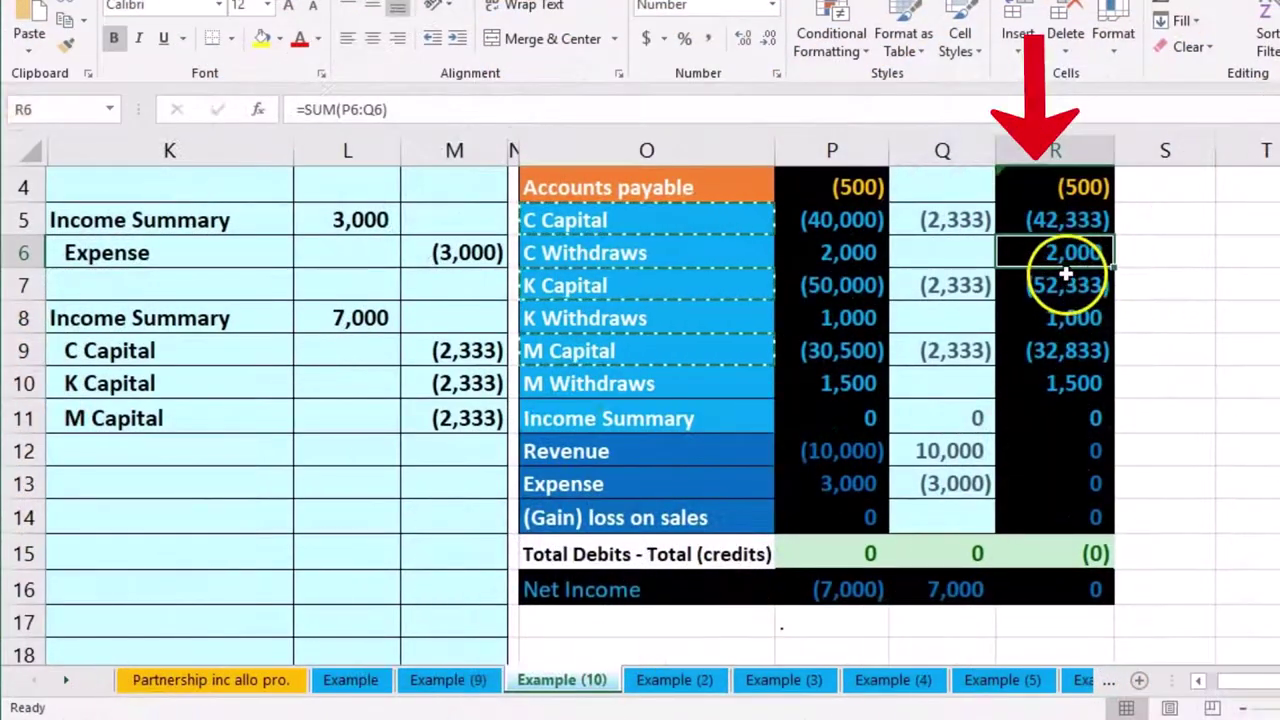
left_click(1070, 222)
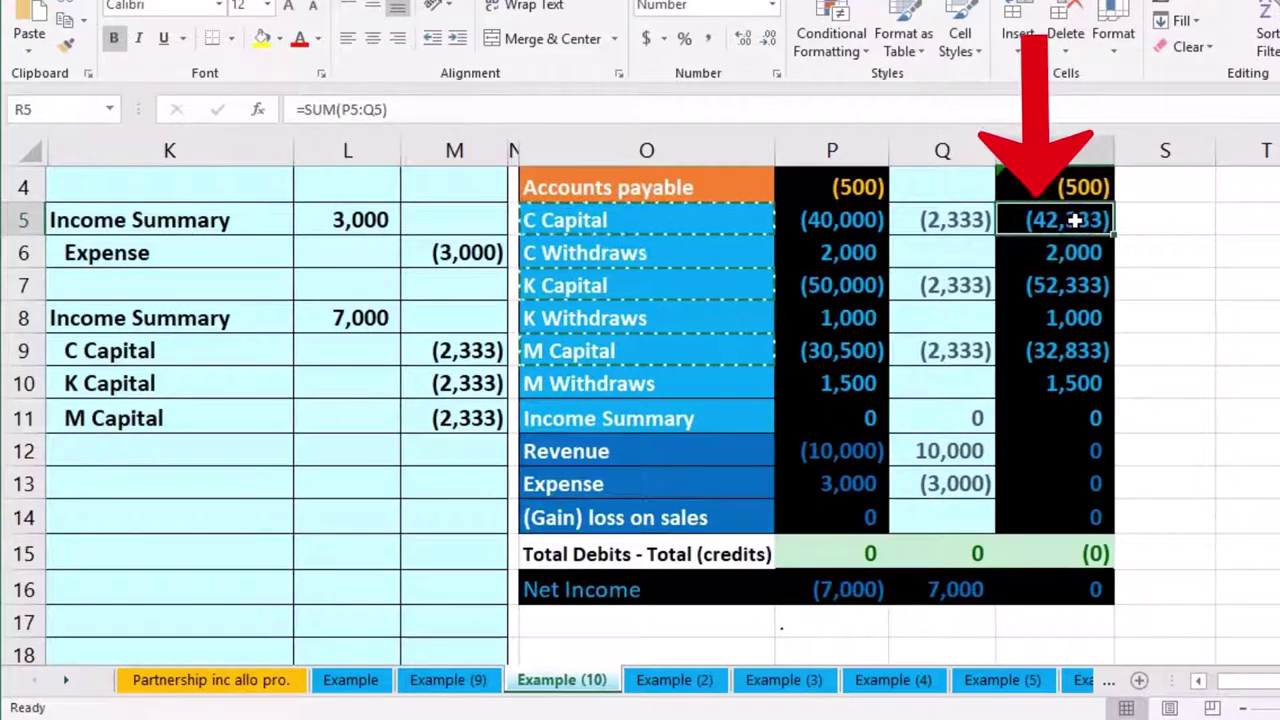
left_click(1073, 250)
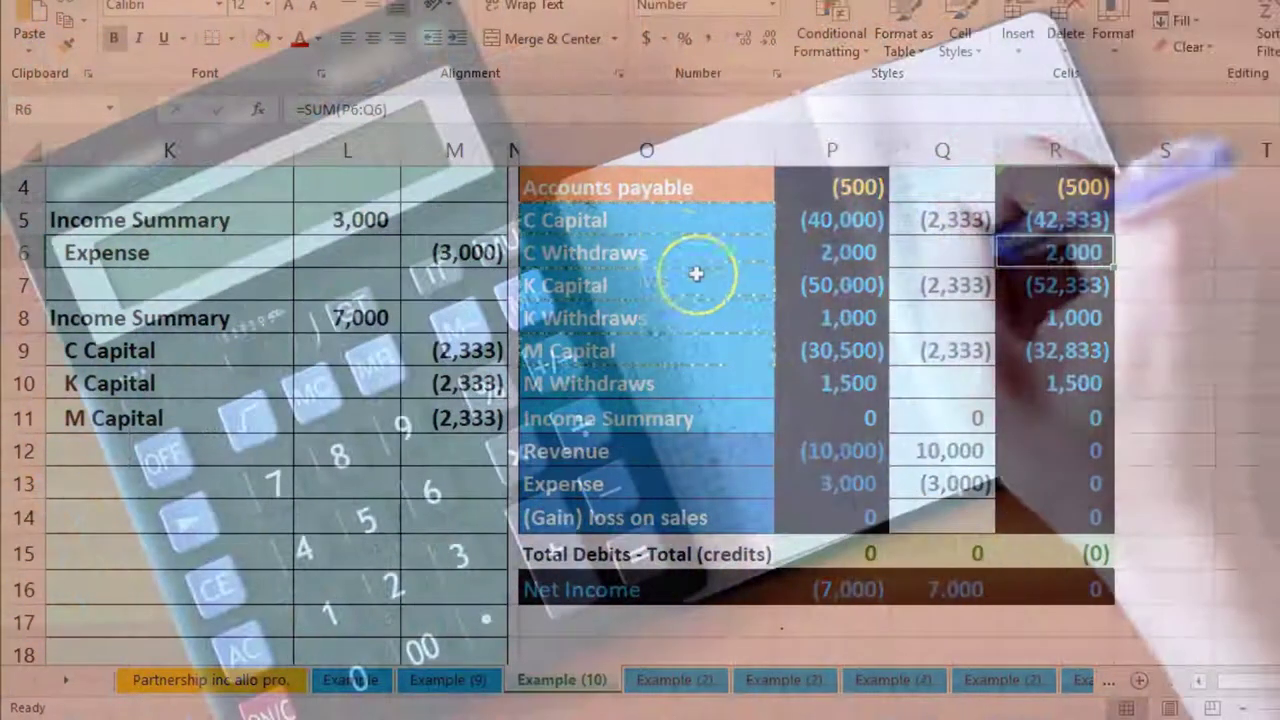
Copy the C Capital, K Capital and M Capital account names from the trial balance and paste them as values into K13:K15.
left_click(655, 219)
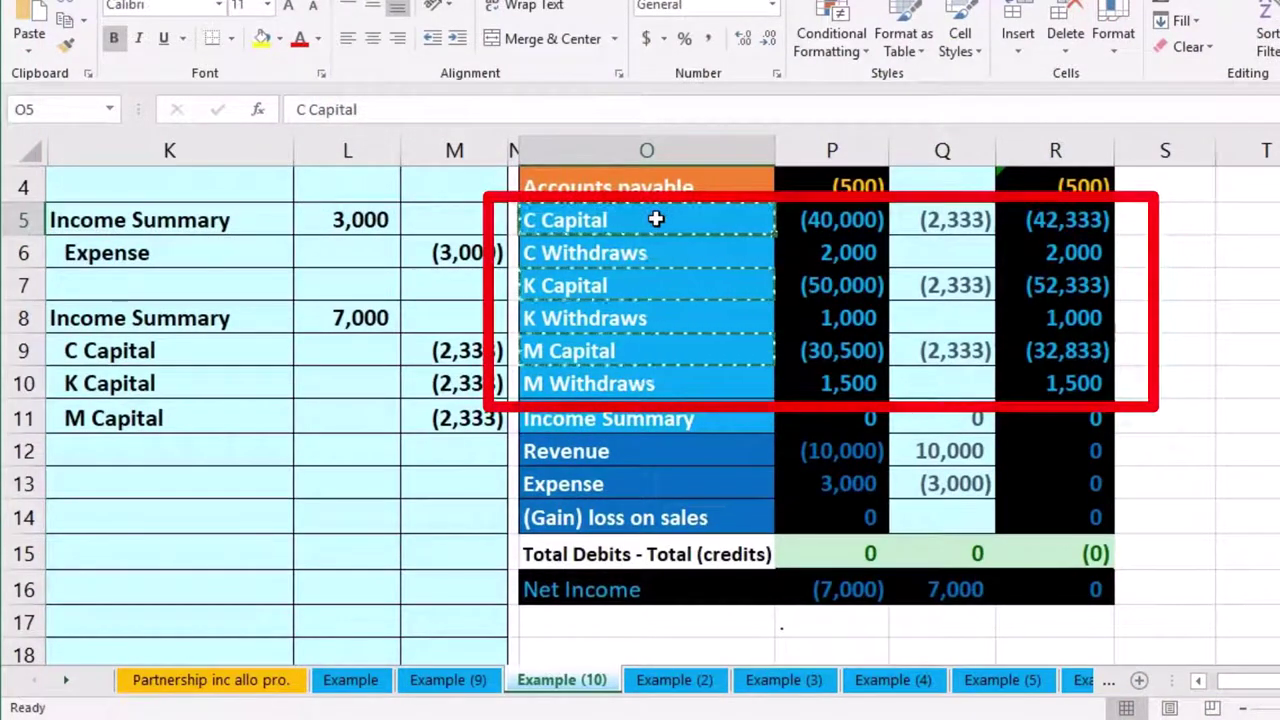
left_click(643, 280, "ctrl")
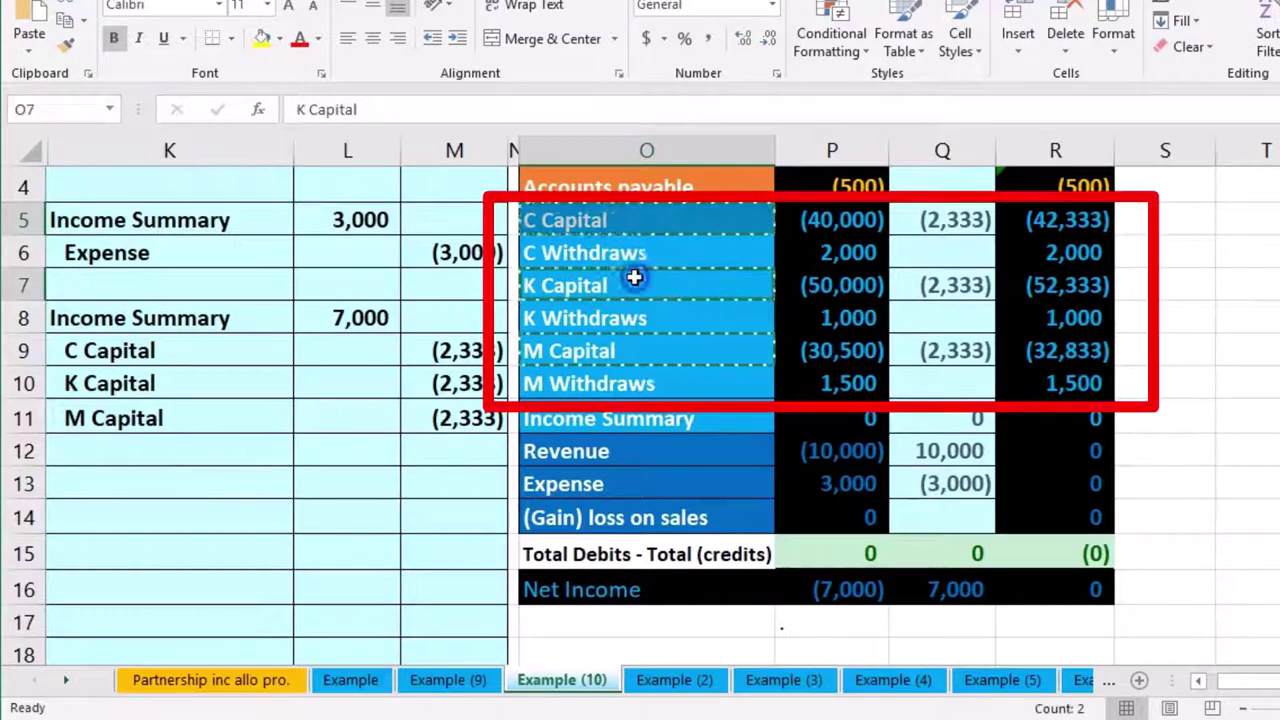
left_click(596, 345, "ctrl")
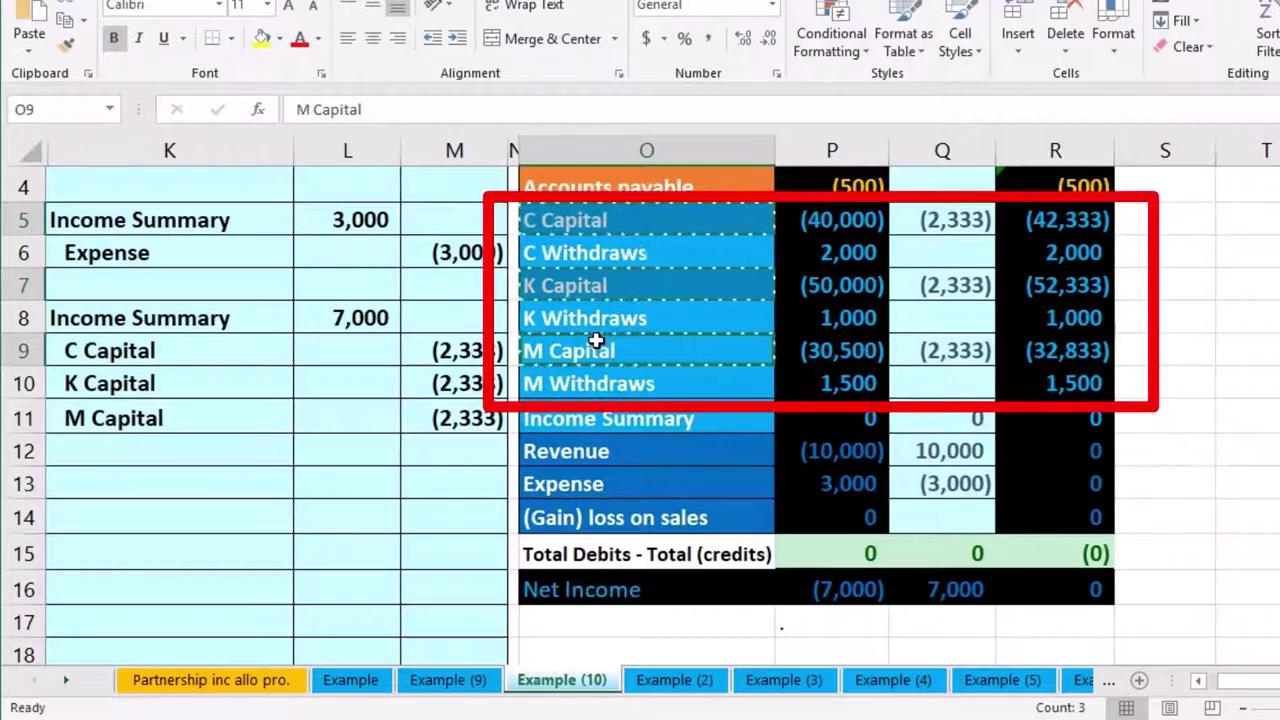
right_click(622, 217)
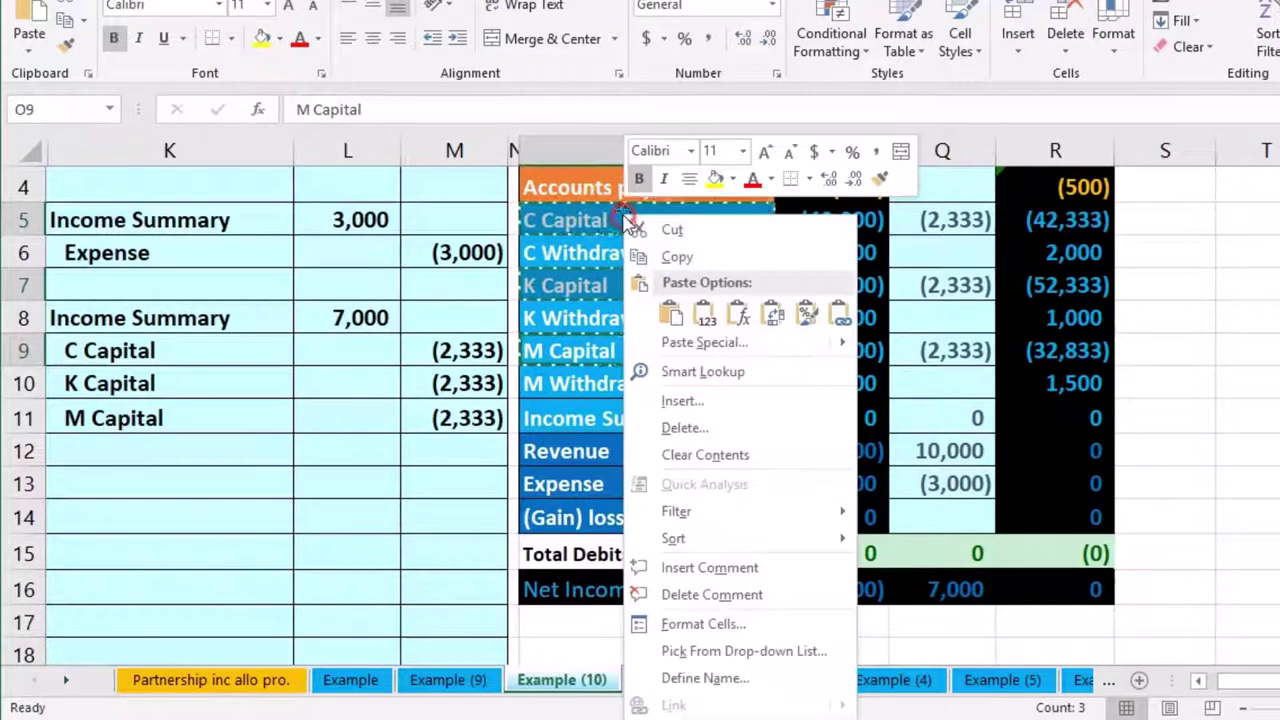
left_click(675, 257)
left_click(196, 476)
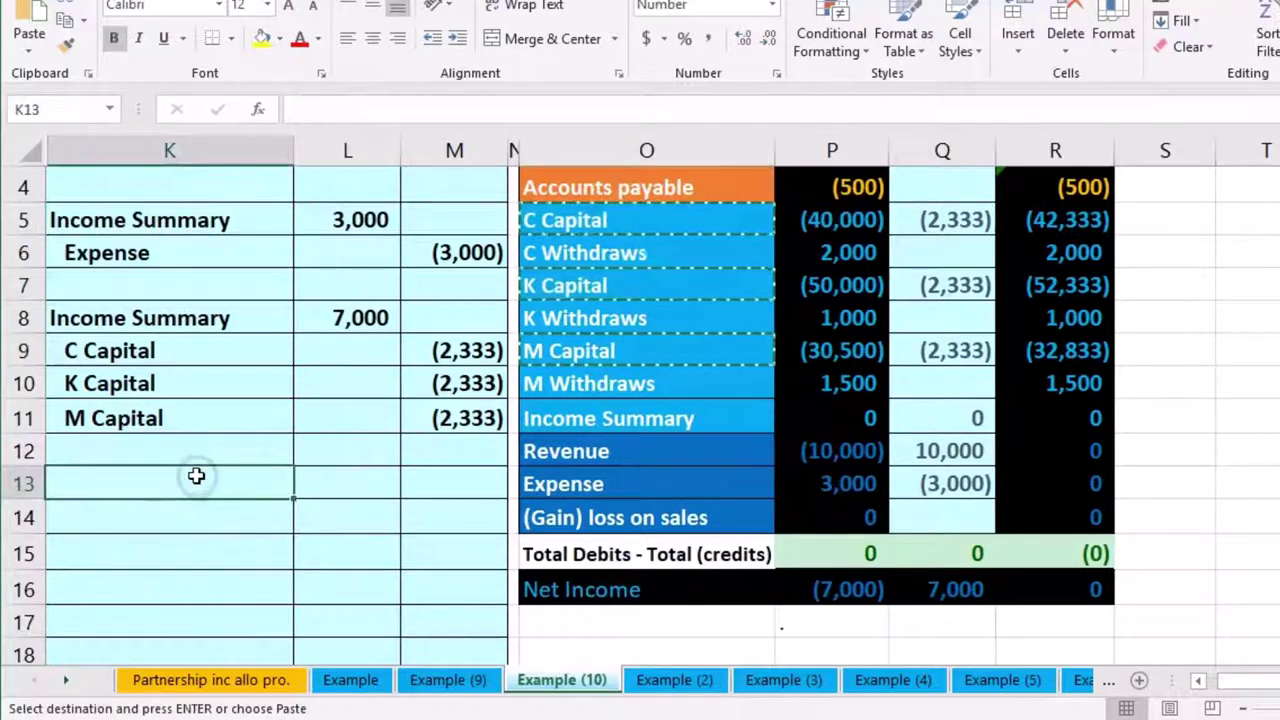
right_click(196, 476)
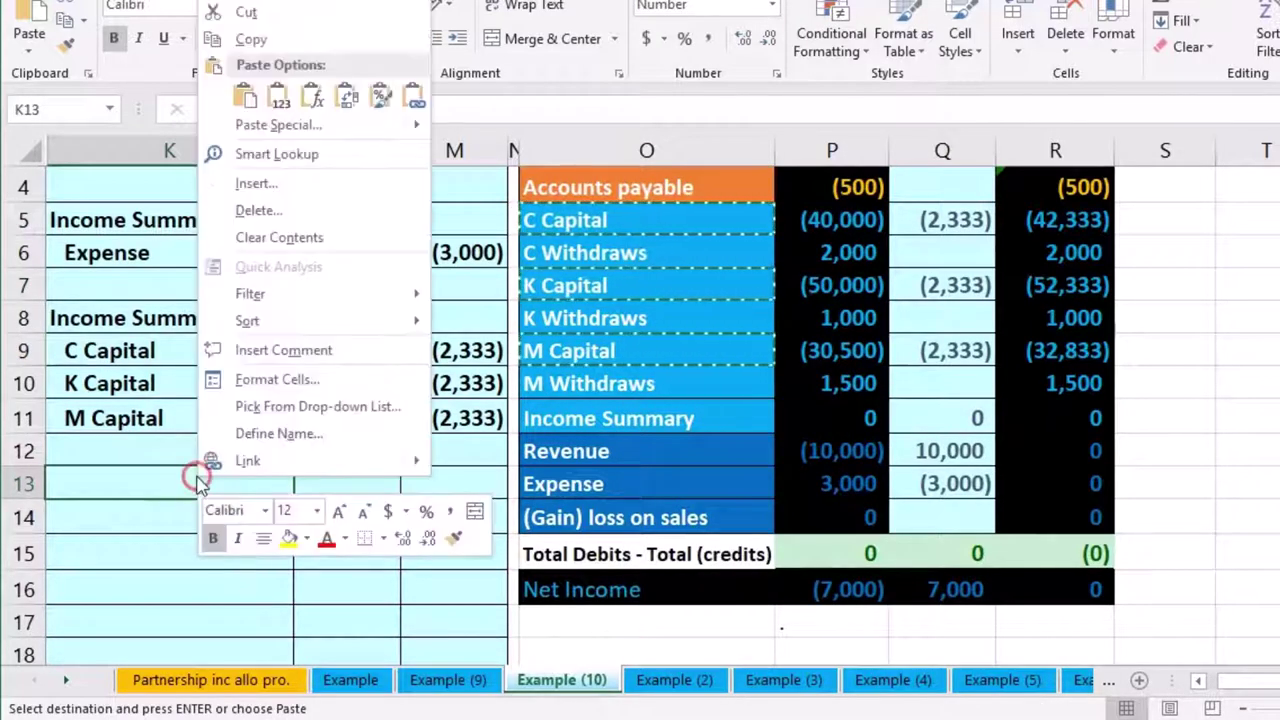
left_click(279, 106)
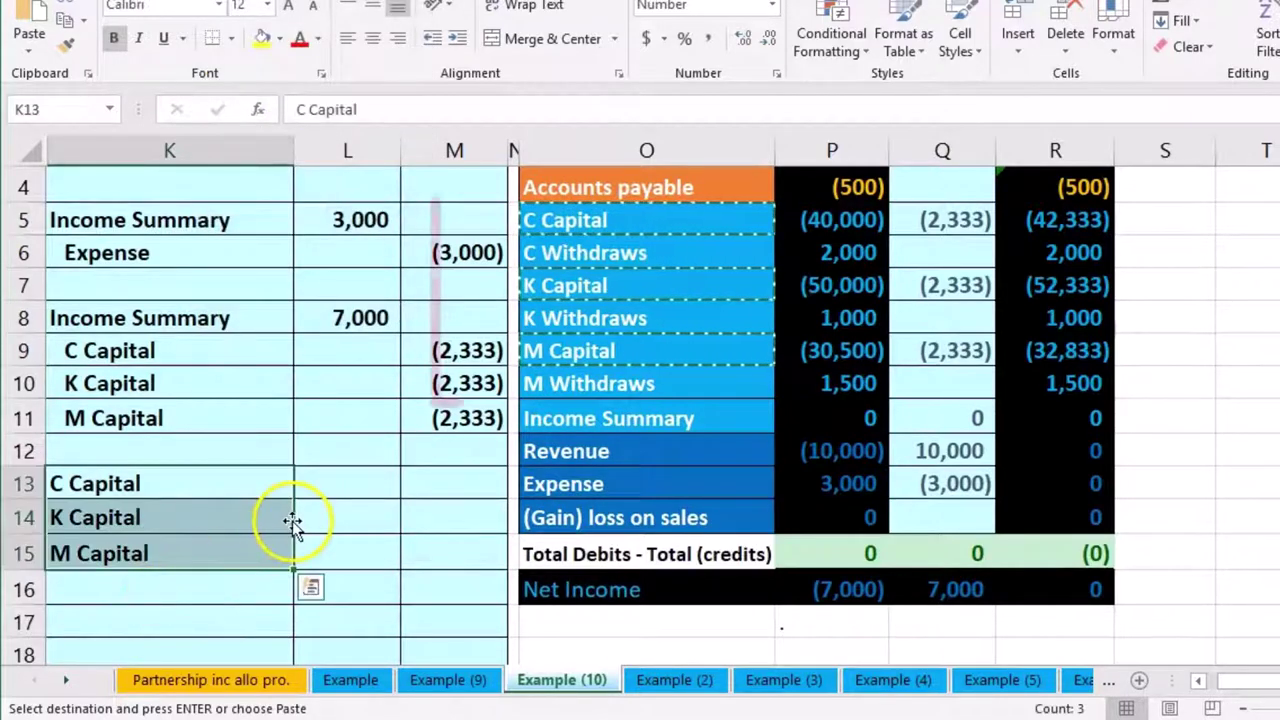
Enter the capital debits for closing withdrawals in L13:L15: 2000 for C Capital, 1000 for K Capital and 1500 for M Capital.
left_click(350, 485)
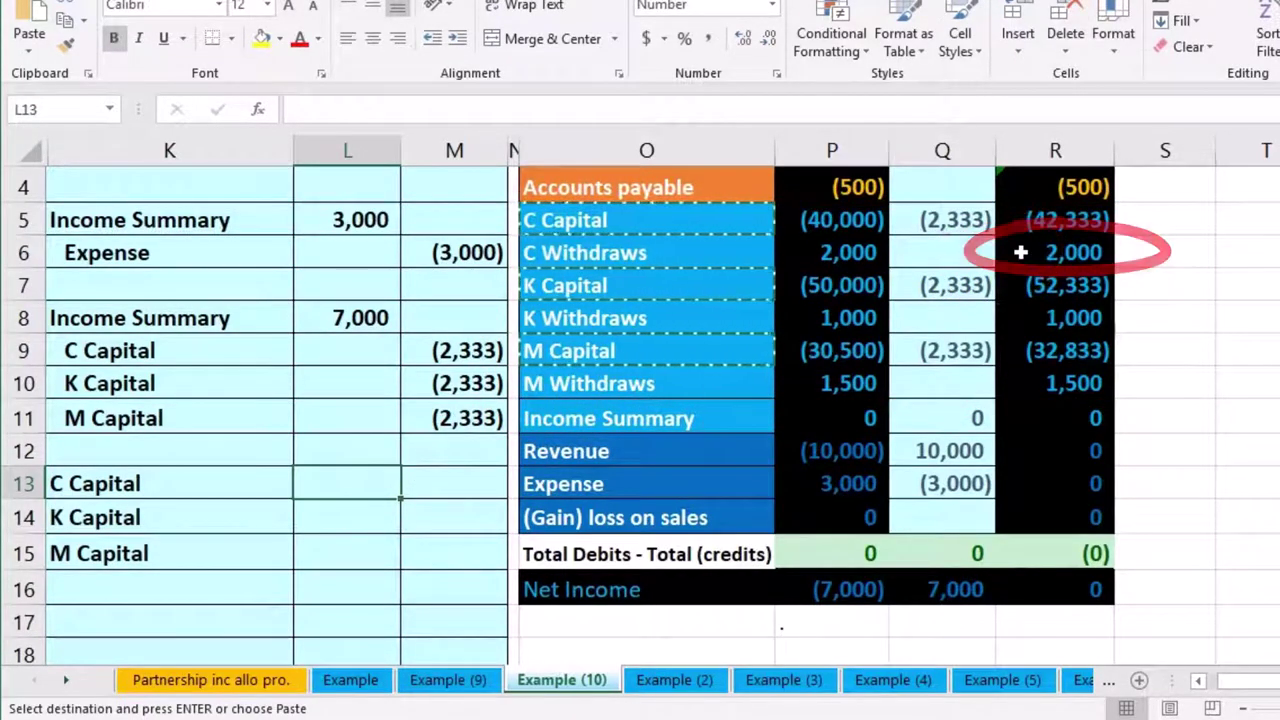
type("2000")
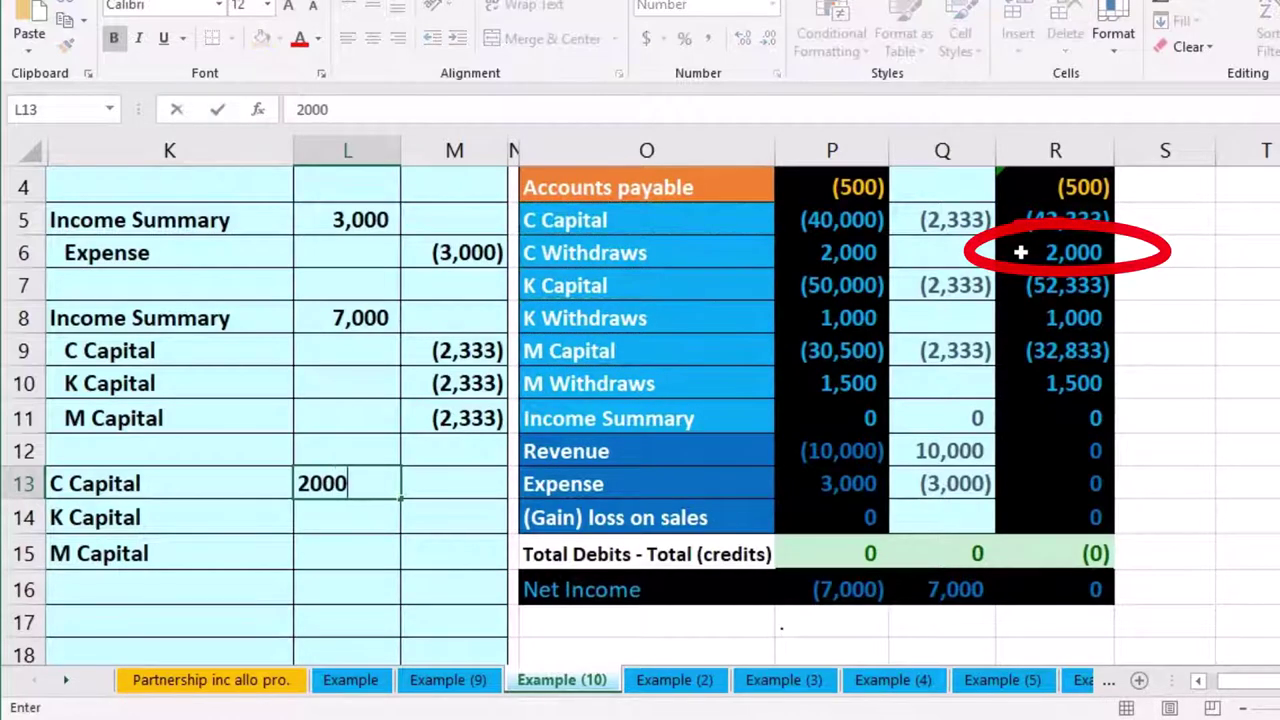
key("Return")
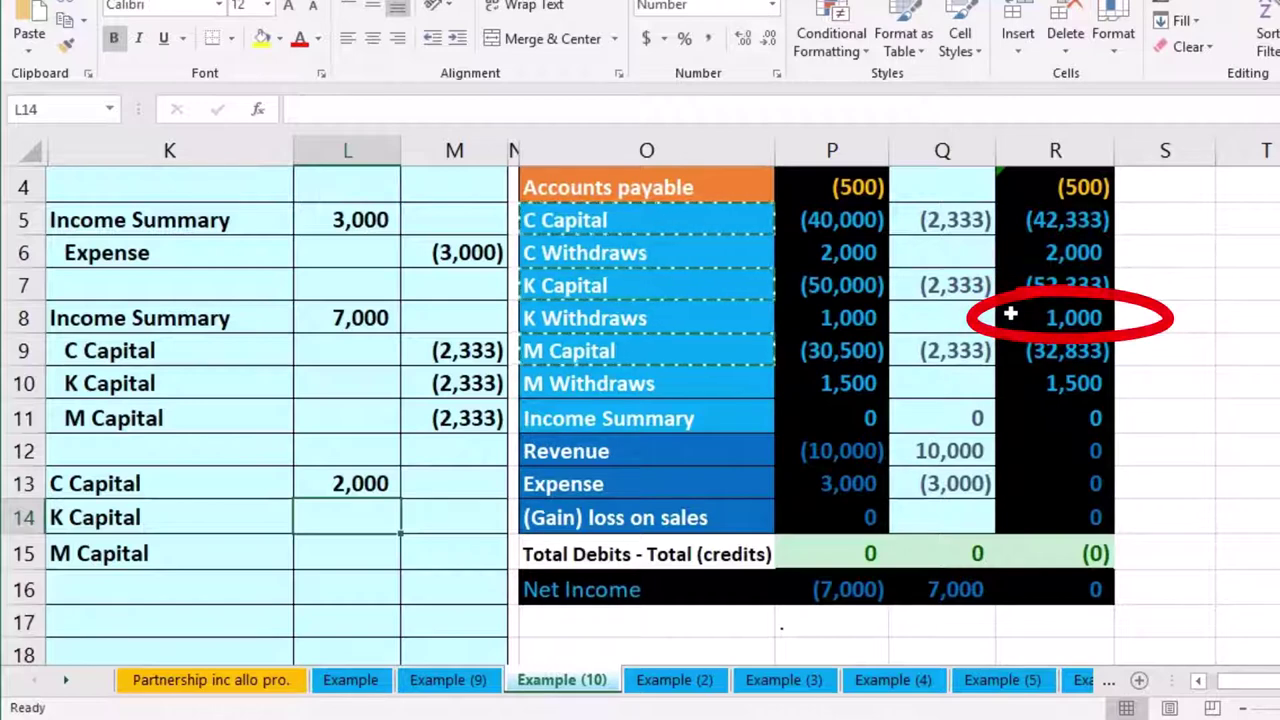
type("1000")
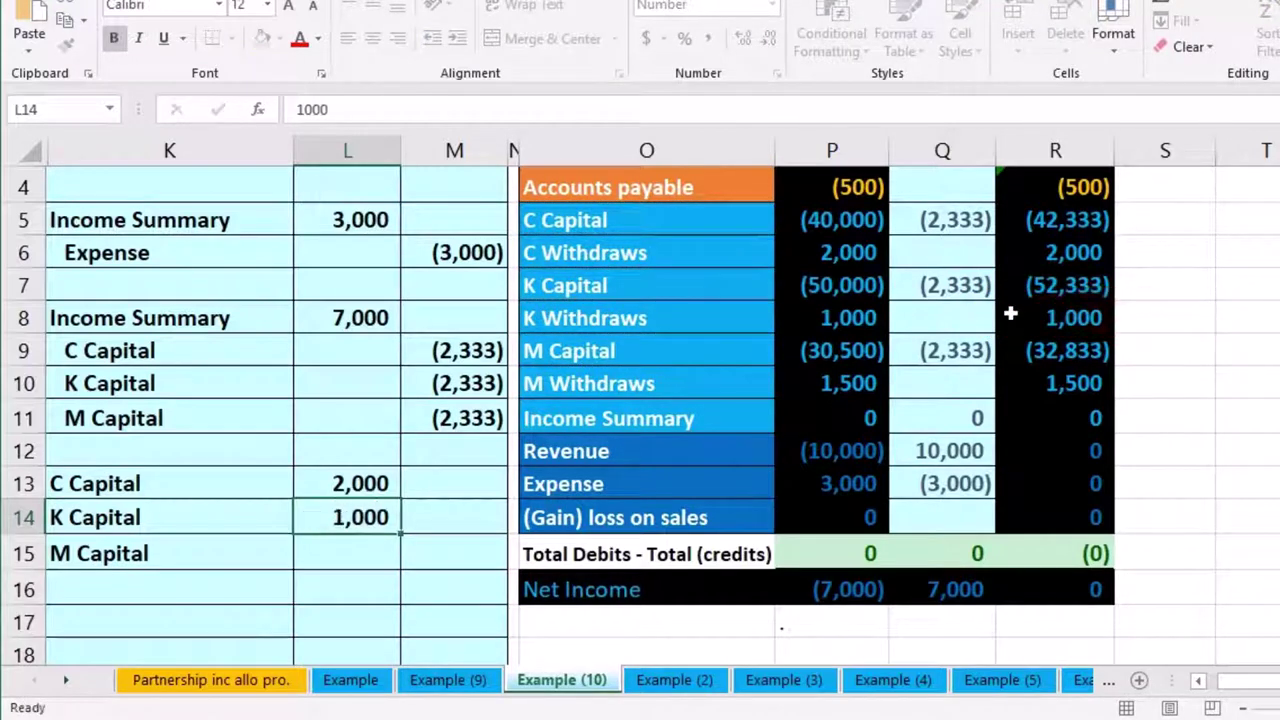
key("Return")
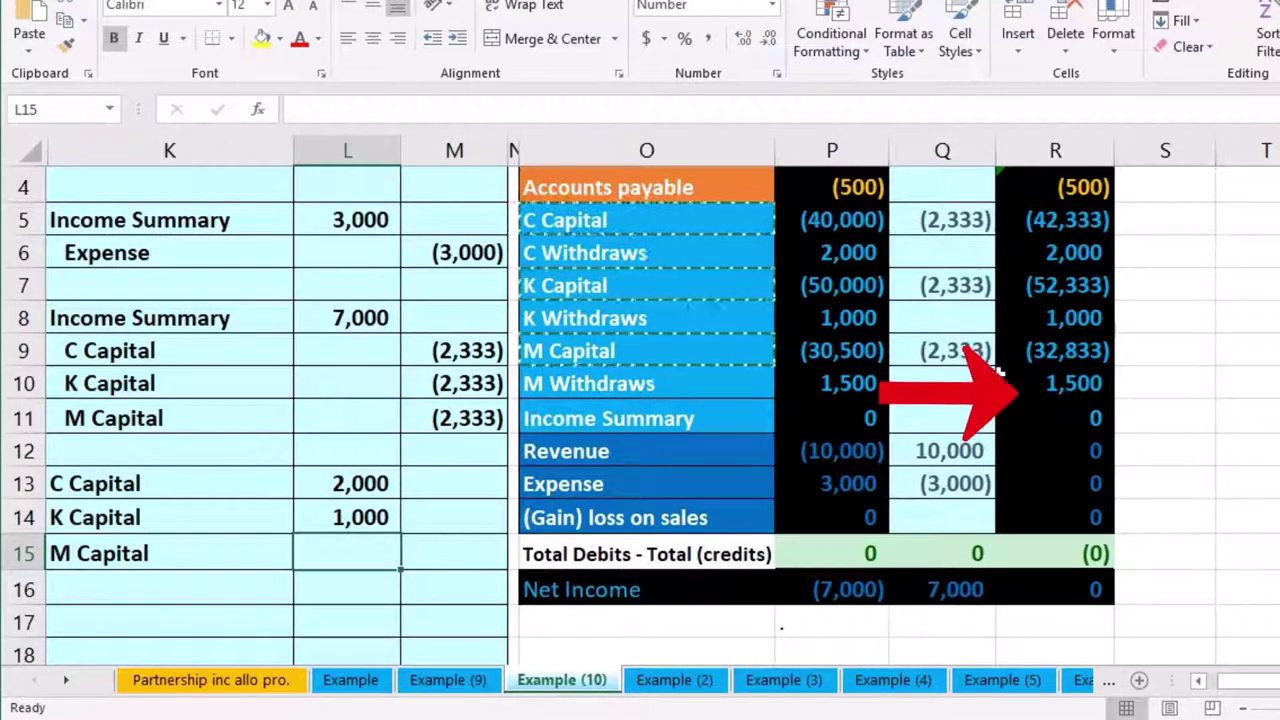
type("1,500")
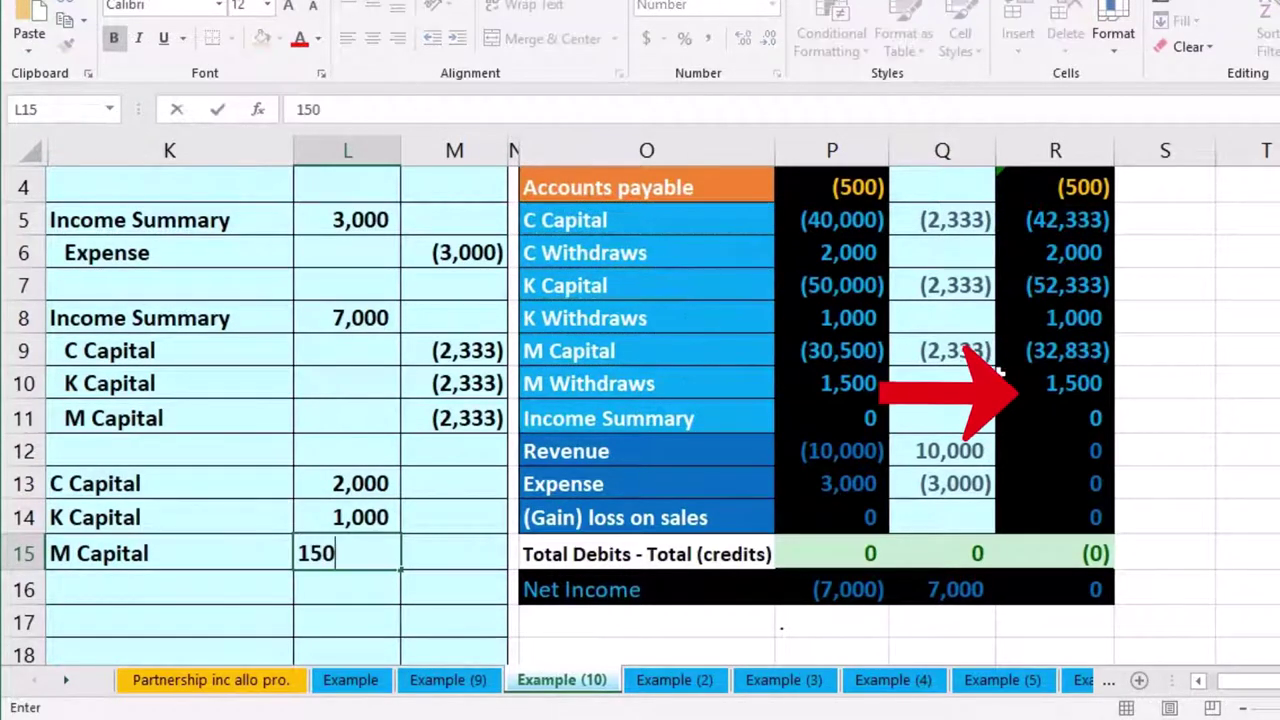
key("Return")
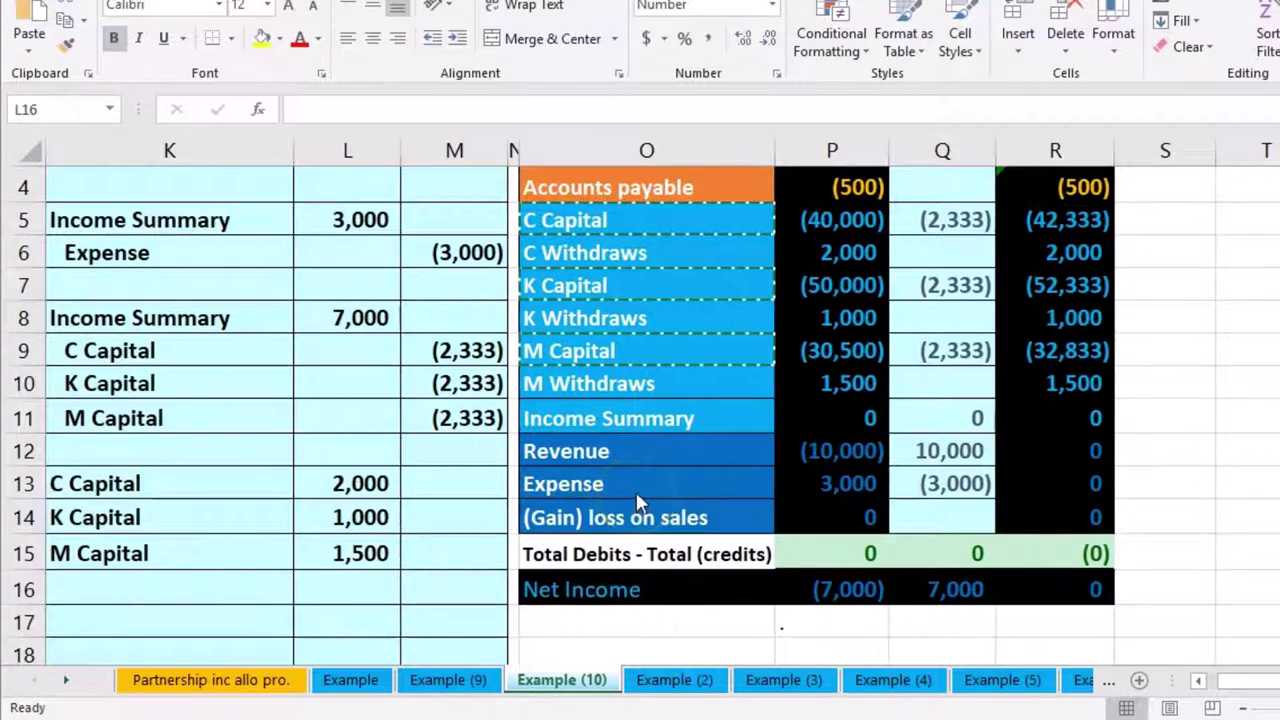
Copy the C Withdraws, K Withdraws and M Withdraws account names from the trial balance and paste them as values into K16:K18.
left_click(632, 253)
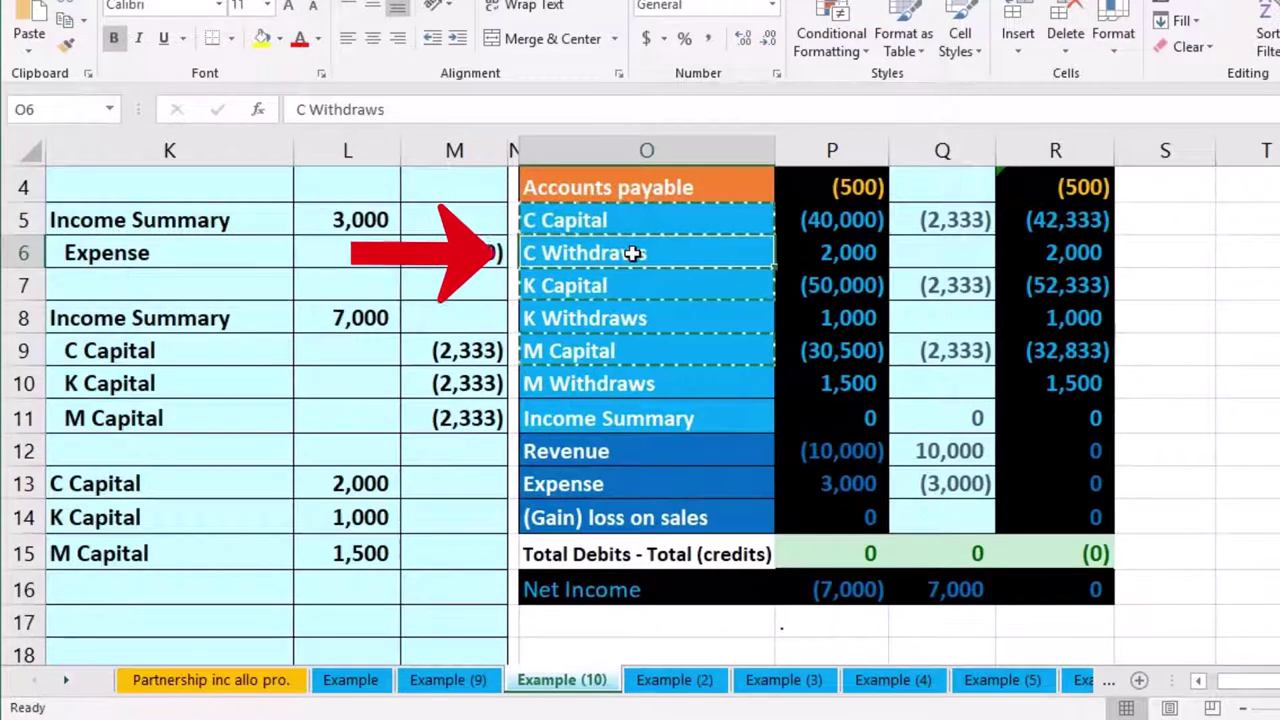
left_click(642, 316, "ctrl")
left_click(642, 383, "ctrl")
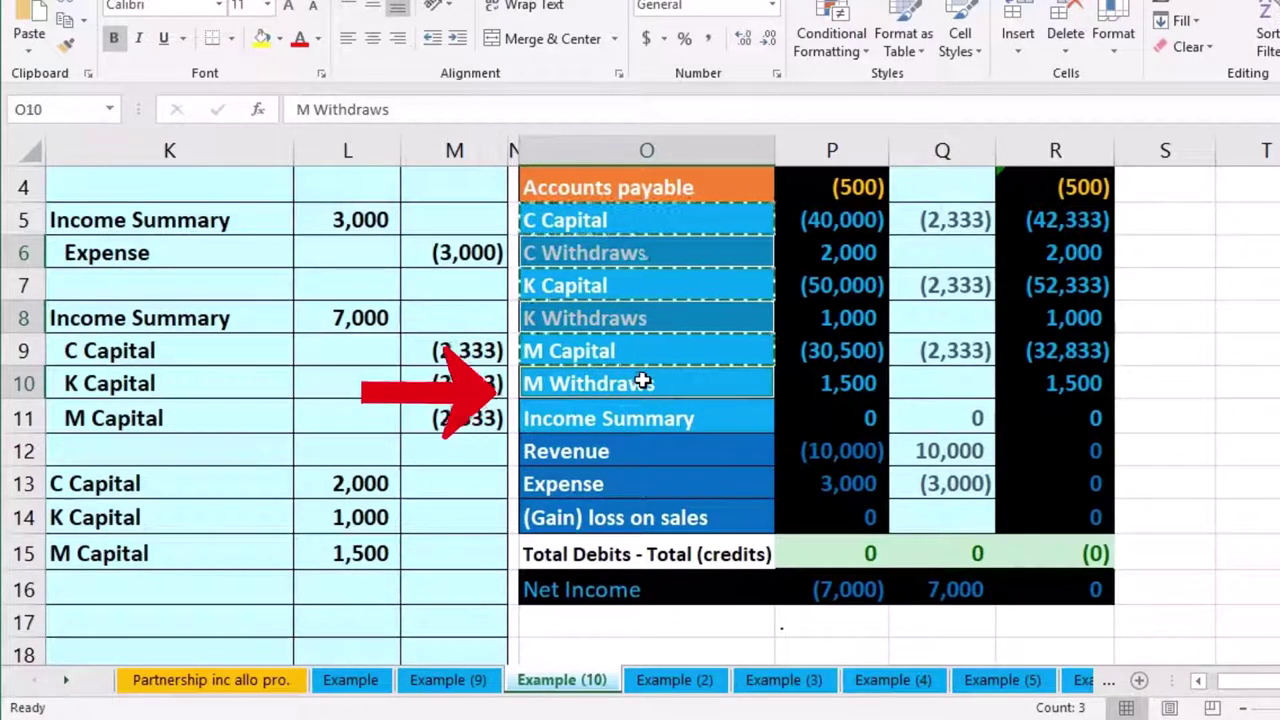
right_click(667, 315)
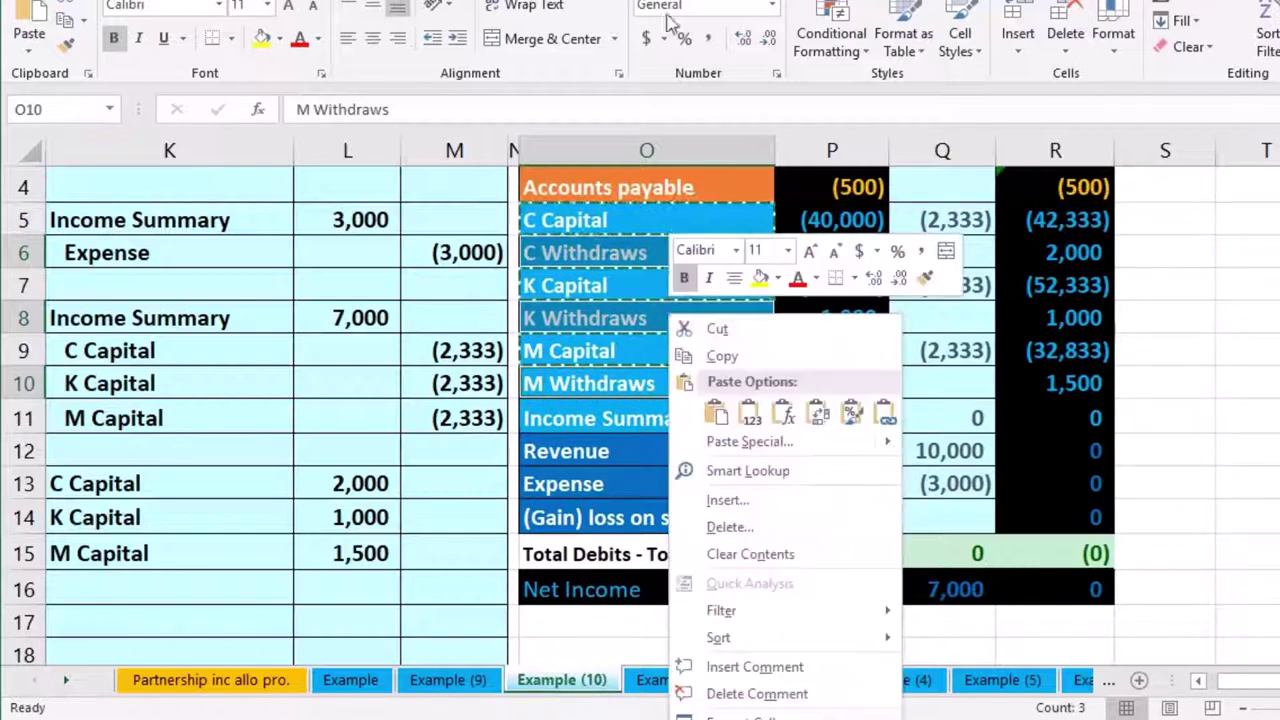
left_click(678, 355)
left_click(135, 585)
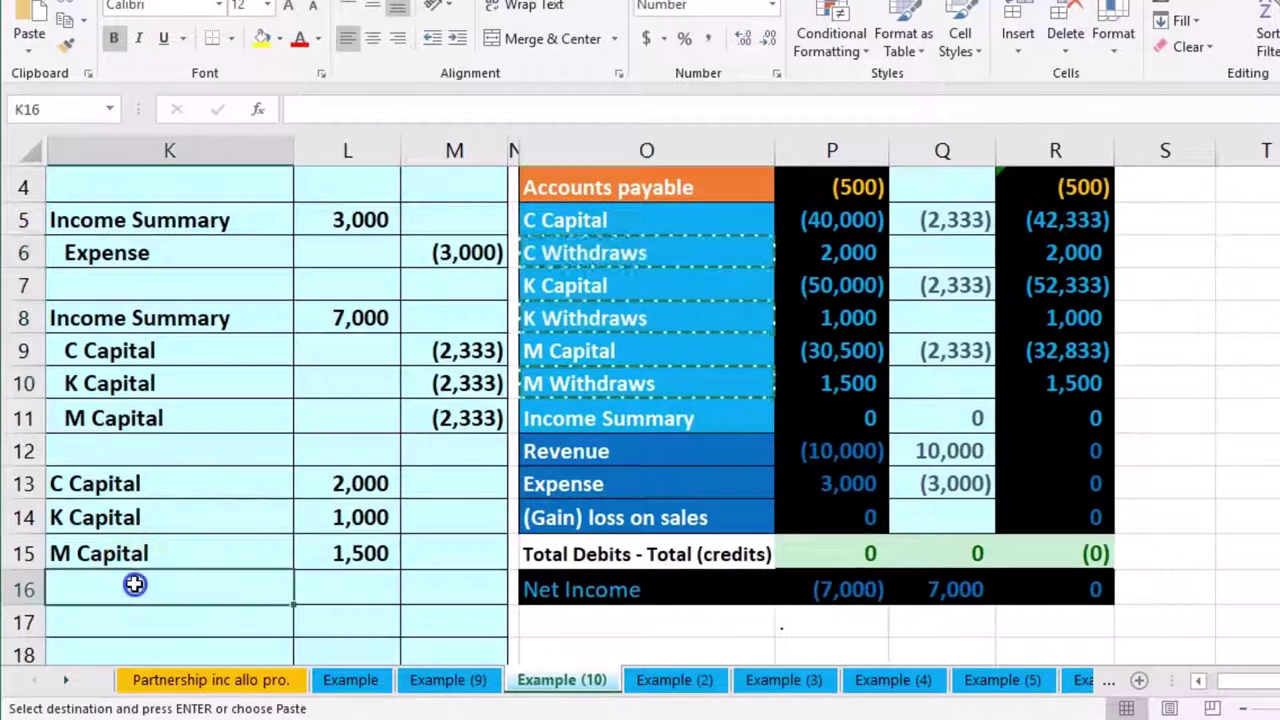
right_click(134, 585)
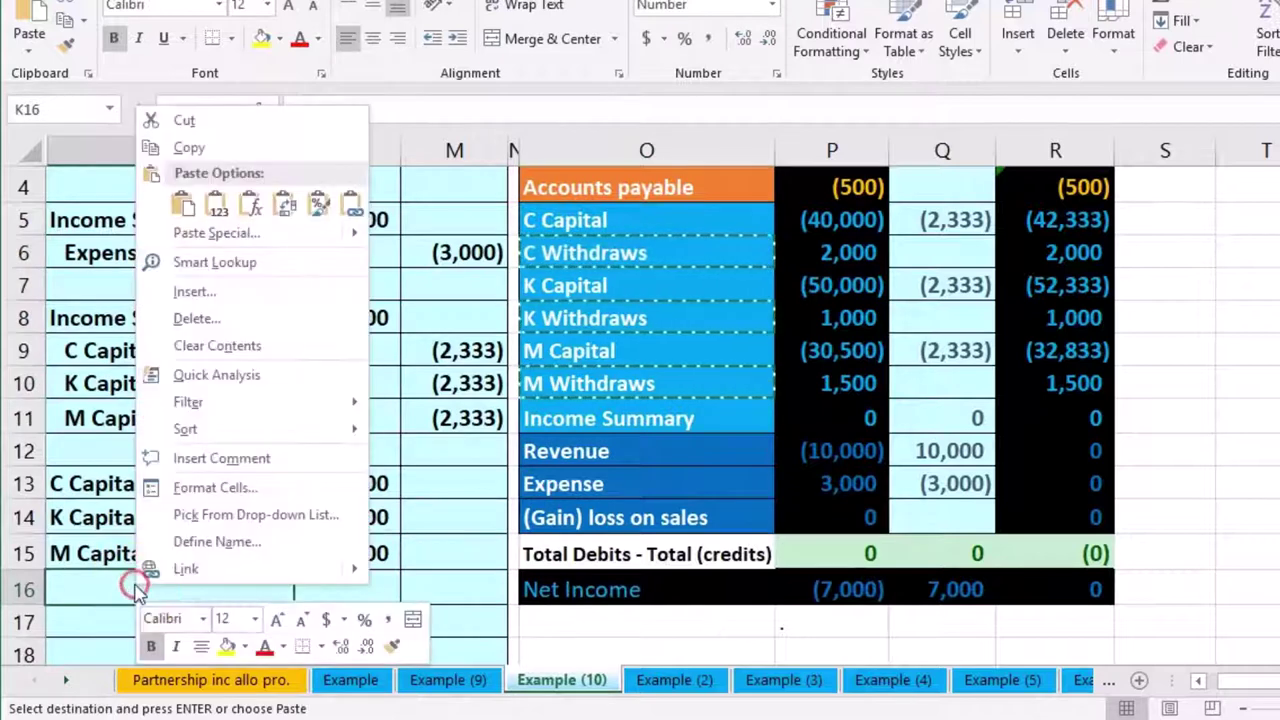
left_click(217, 207)
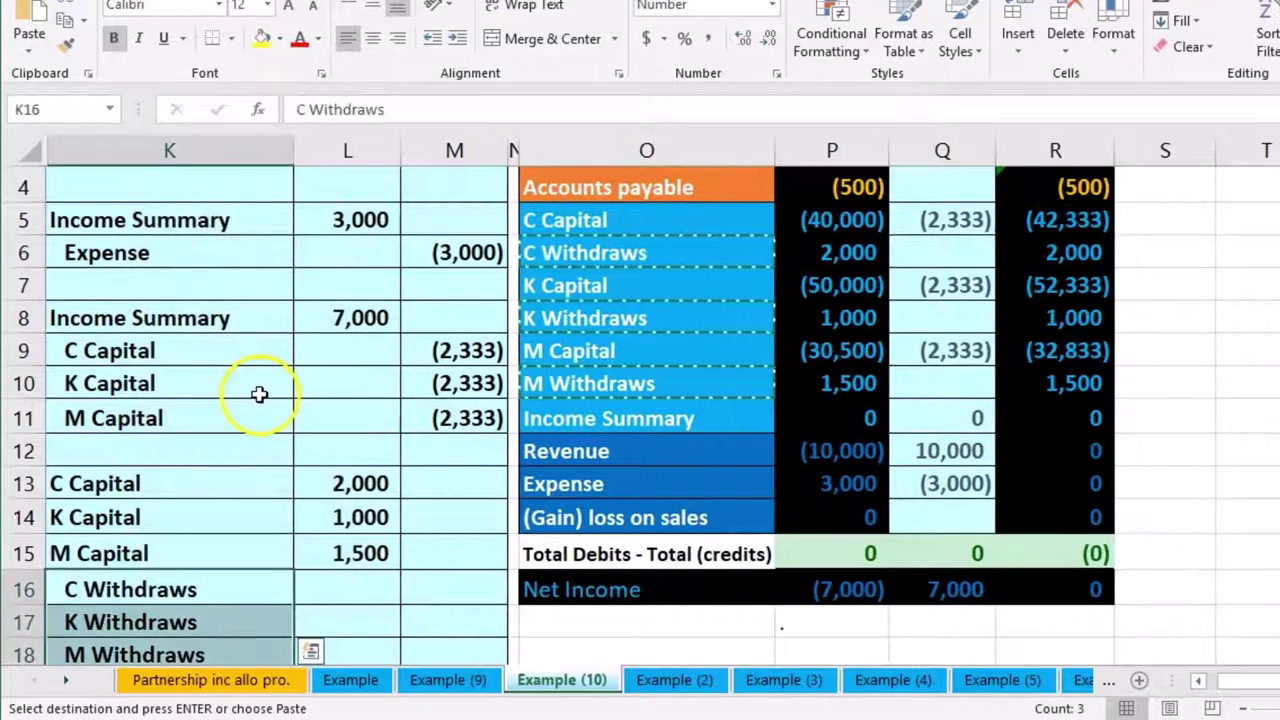
Enter the C Withdraws credit in M16 as the negative of the C Capital debit in L13.
scroll(259, 394, "down", 1)
left_click(347, 382)
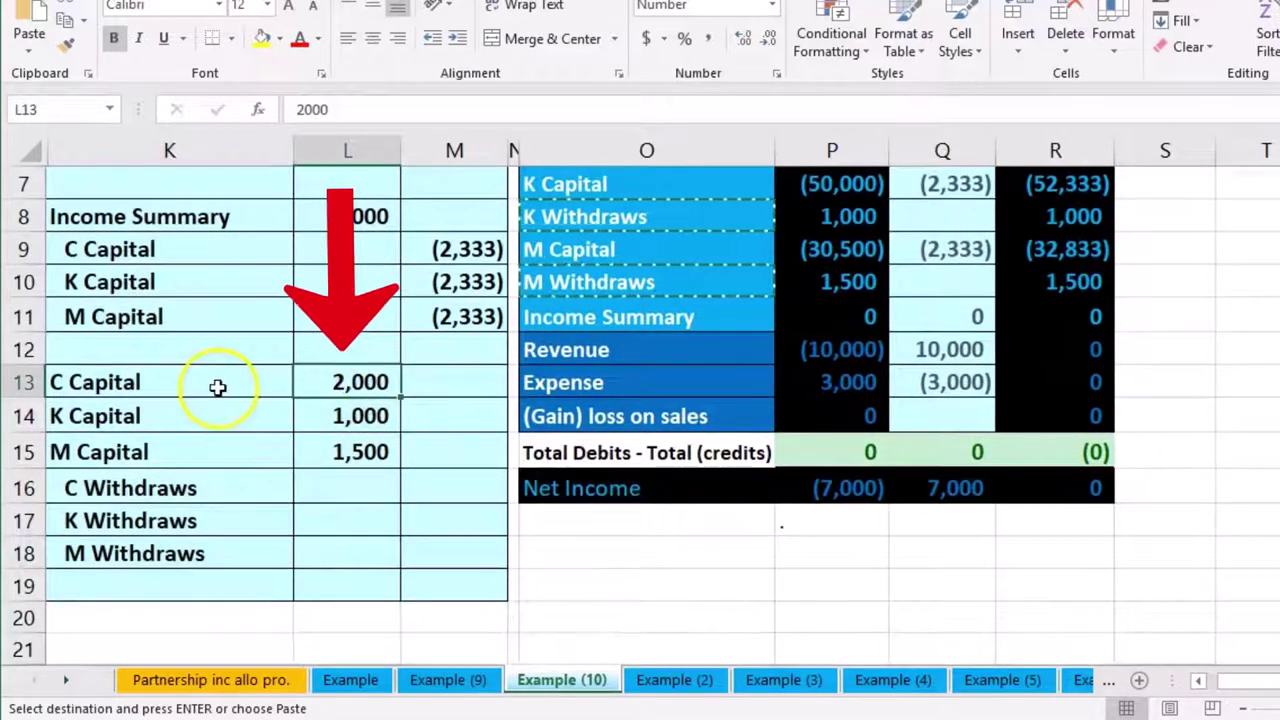
left_click_drag(218, 387, 320, 380)
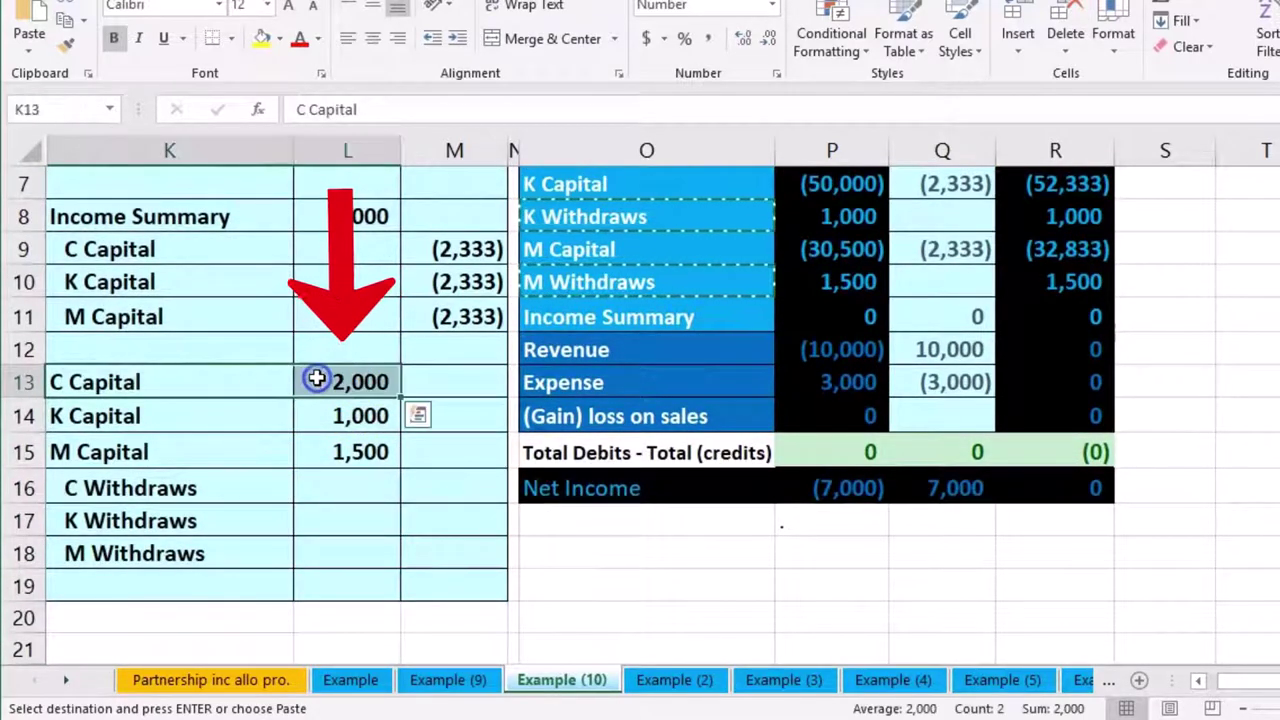
left_click_drag(257, 487, 385, 488)
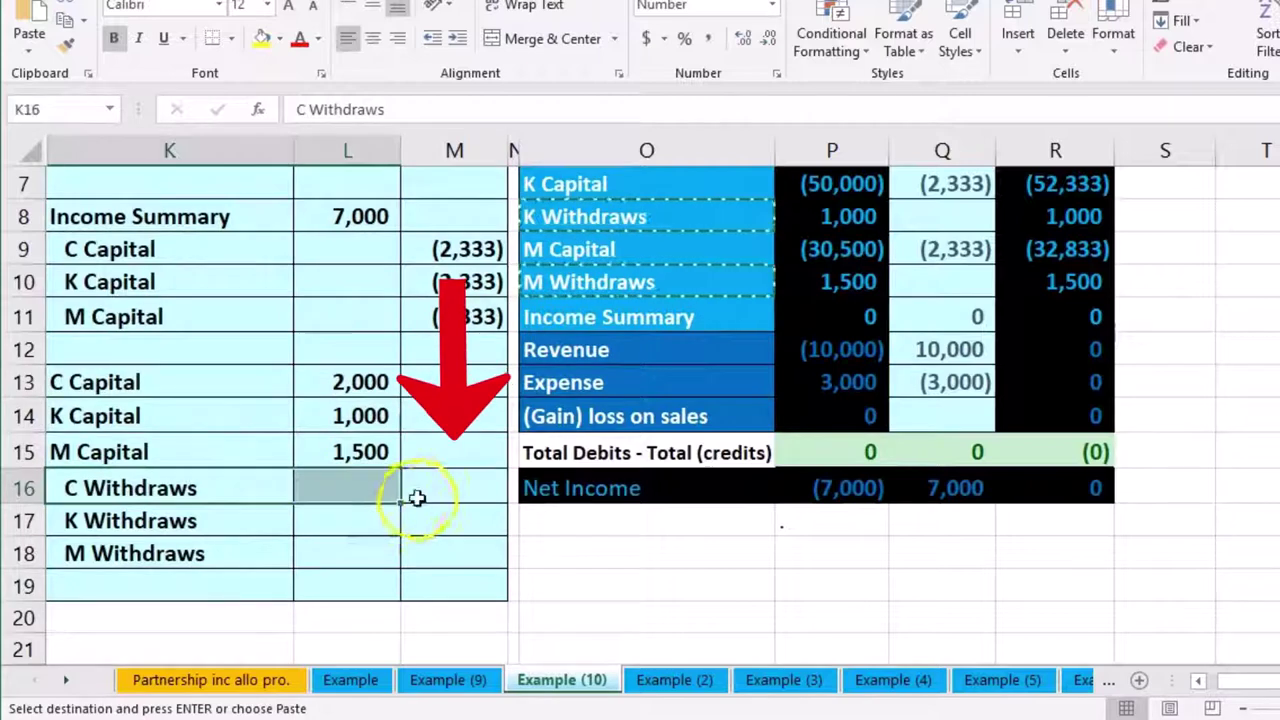
left_click(441, 491)
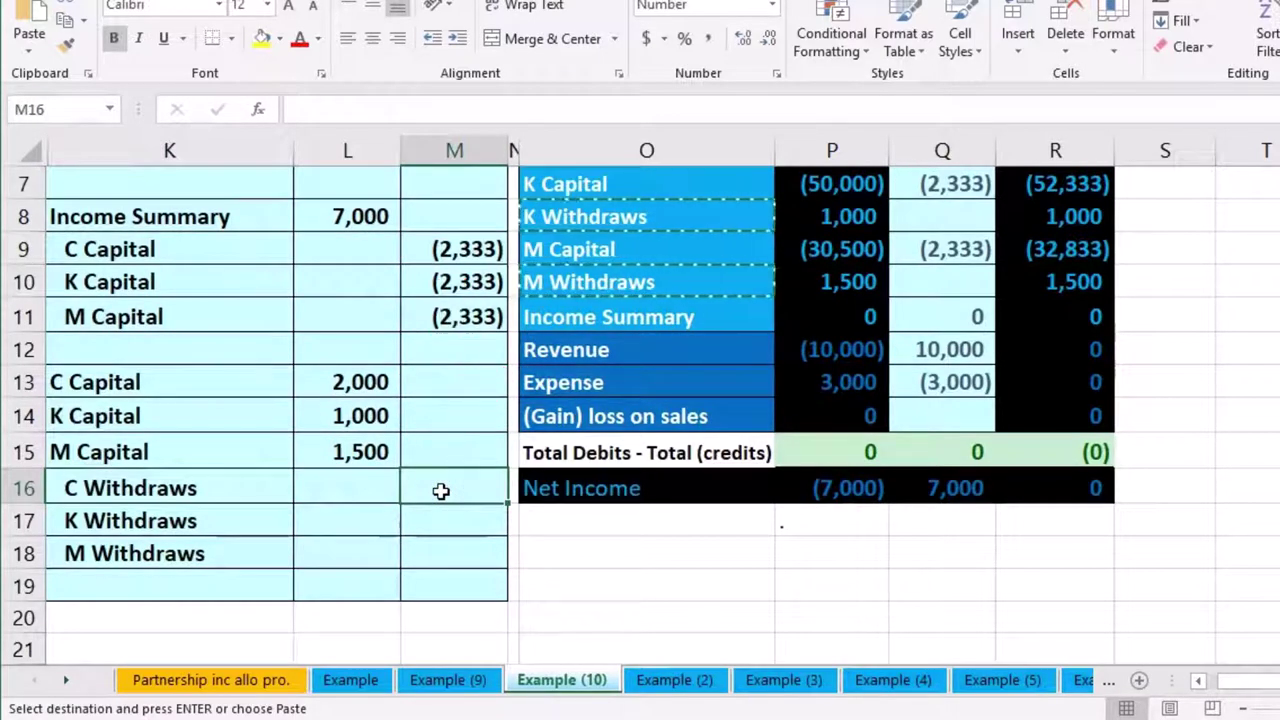
type("-")
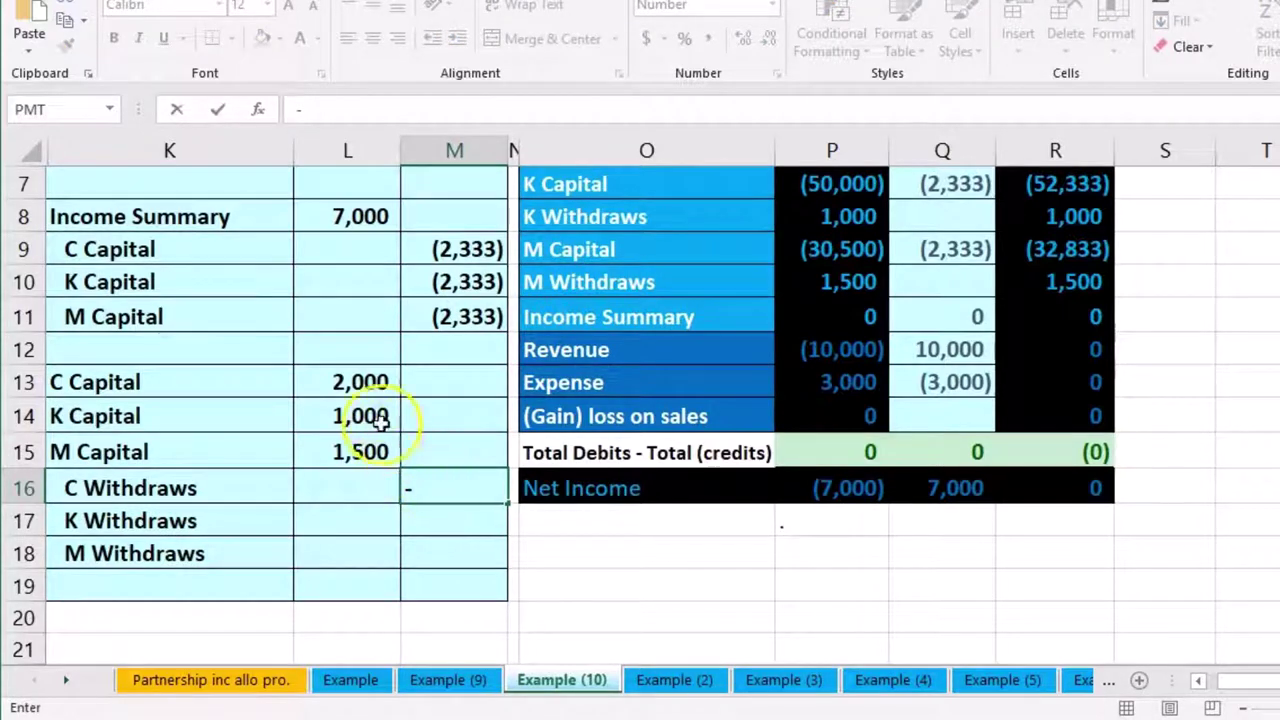
left_click(360, 390)
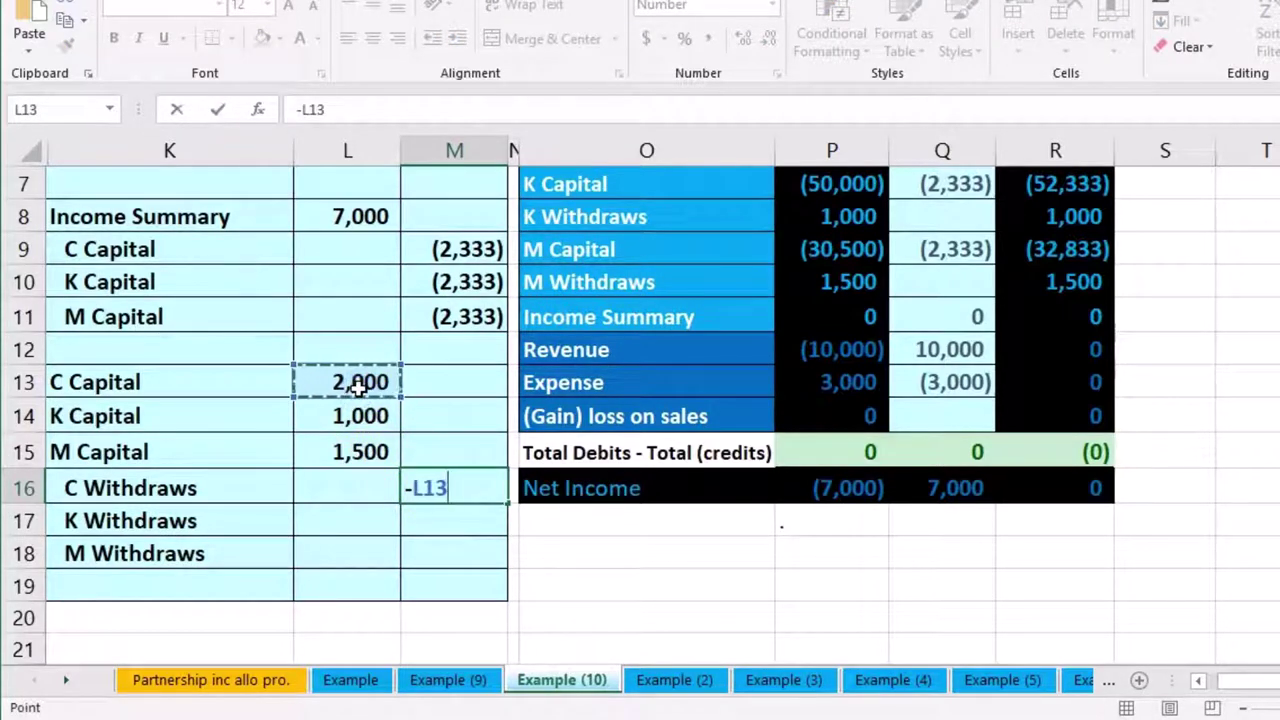
key("Return")
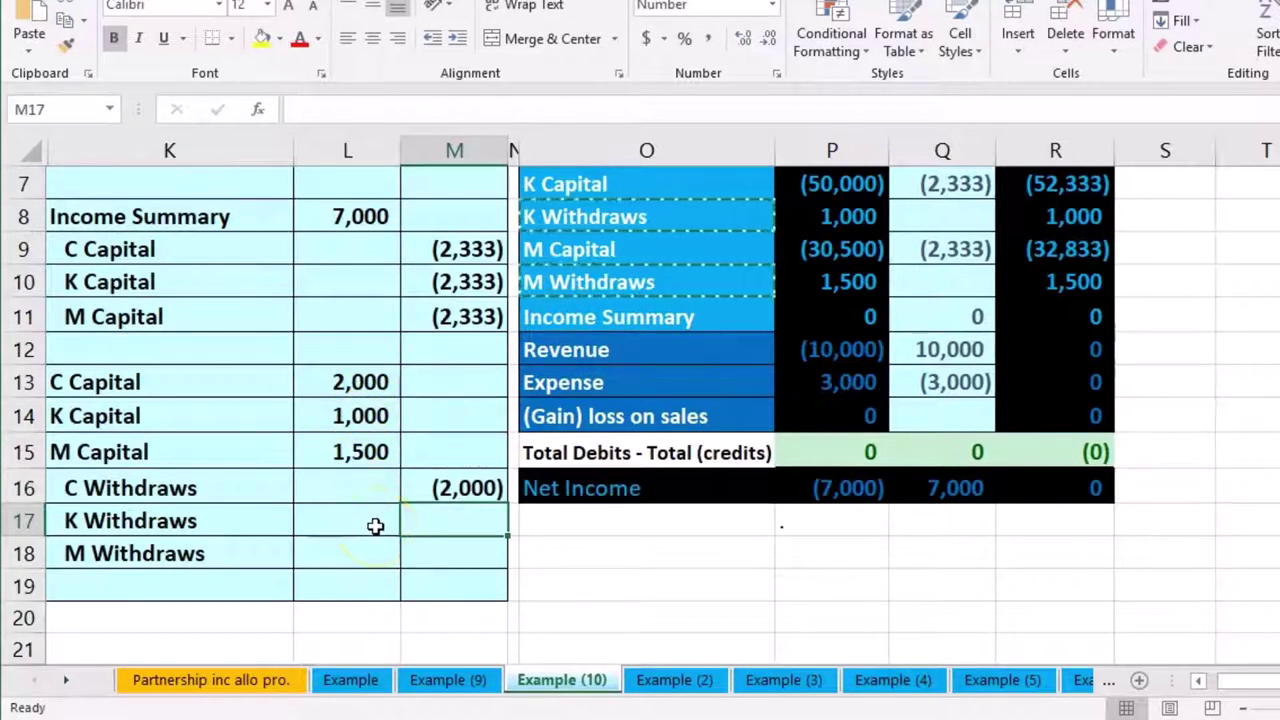
Enter the K Withdraws and M Withdraws credits in M17 and M18 as the negatives of L14 and L15.
type("-")
left_click(346, 416)
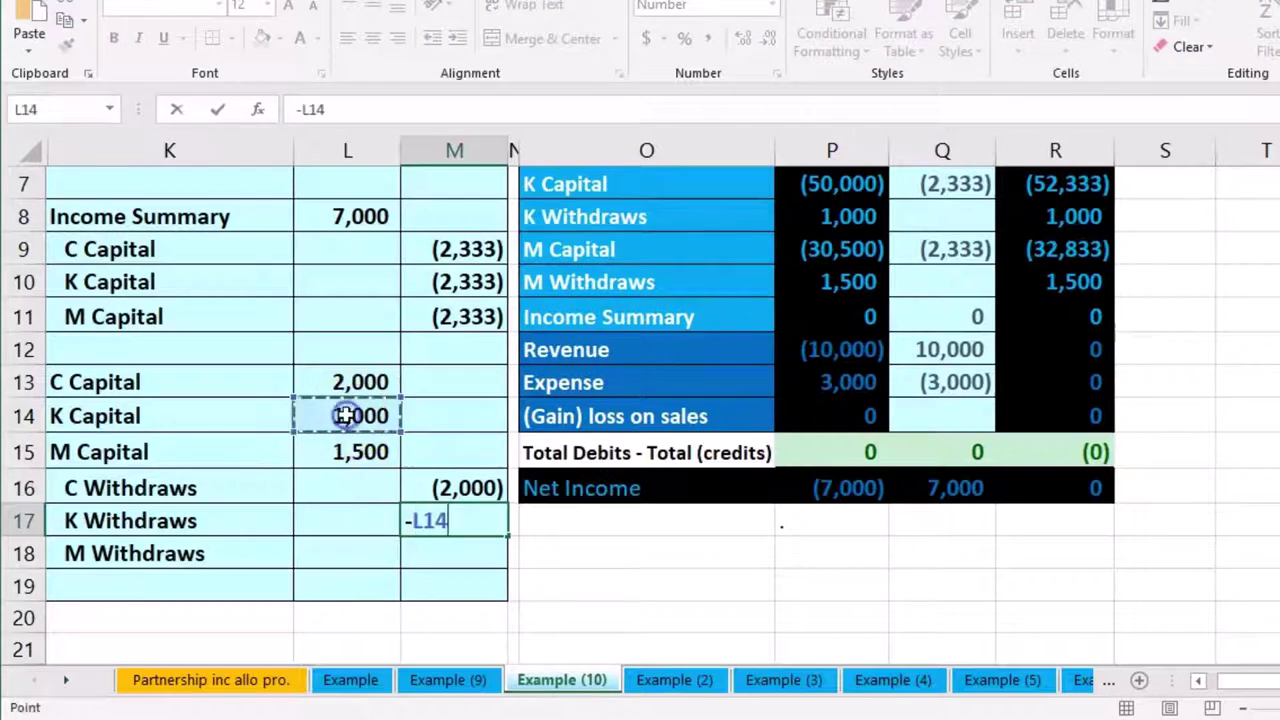
key("Return")
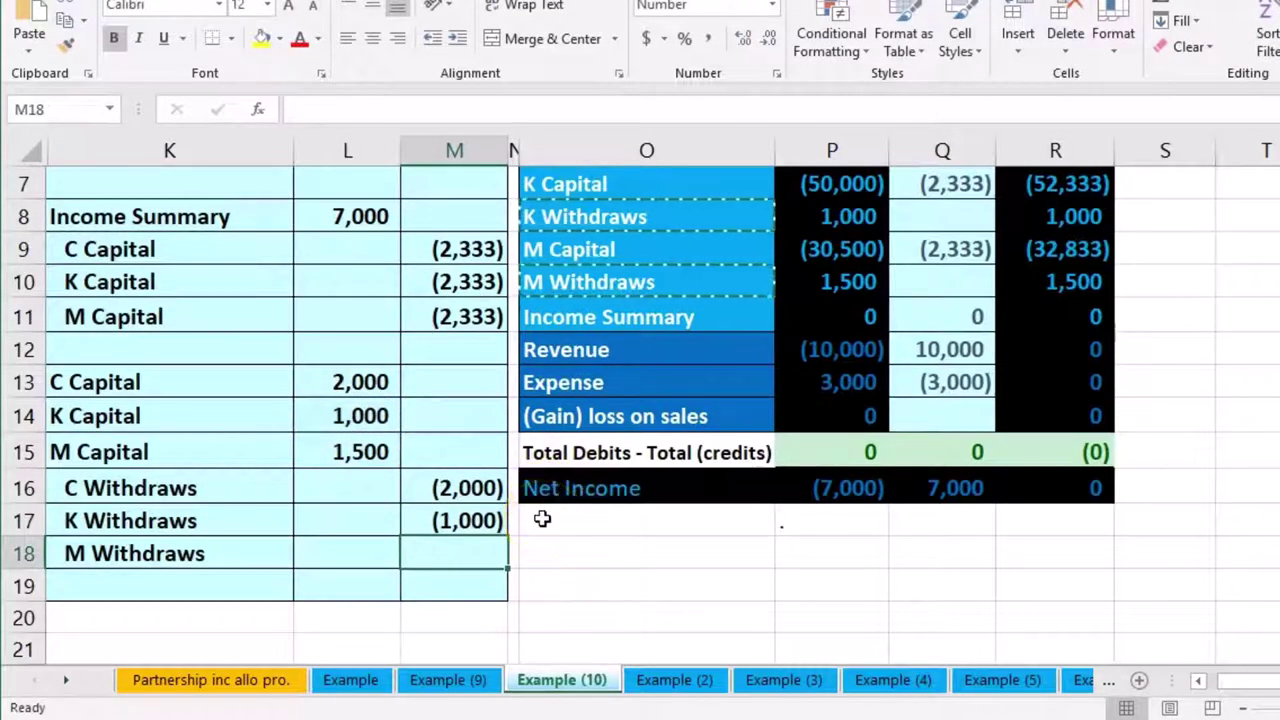
type("-")
left_click(373, 455)
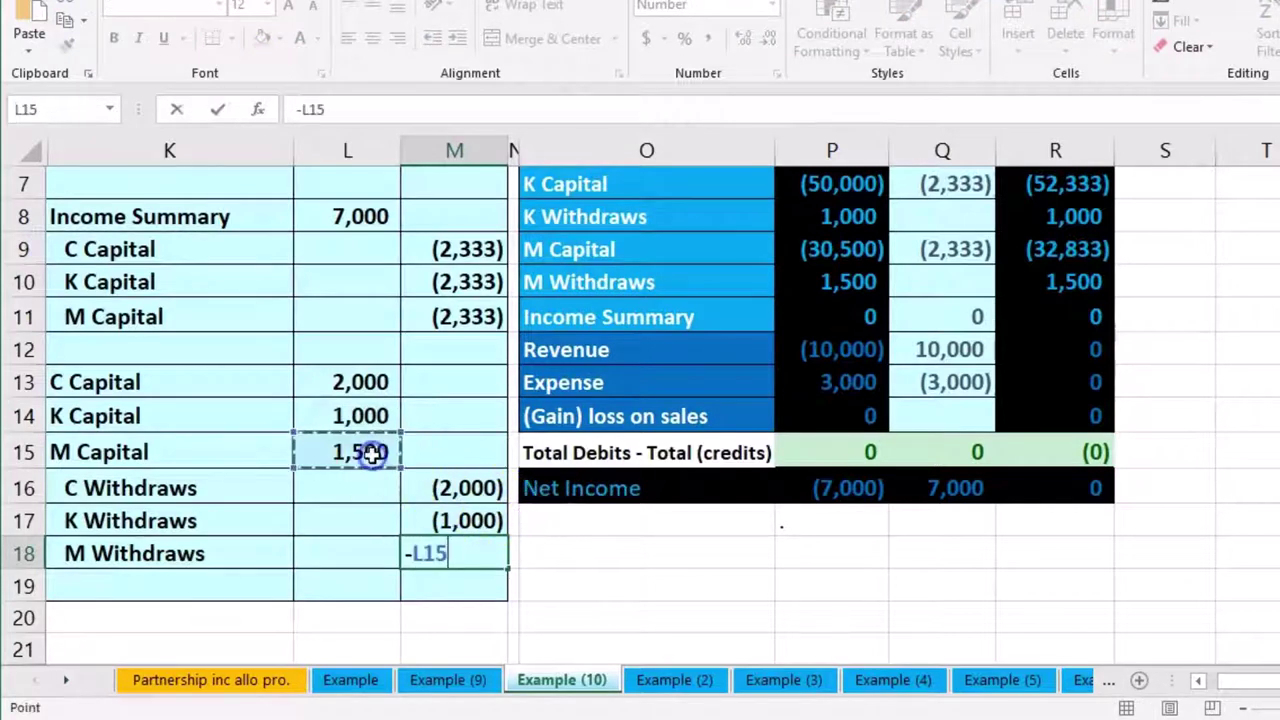
key("Return")
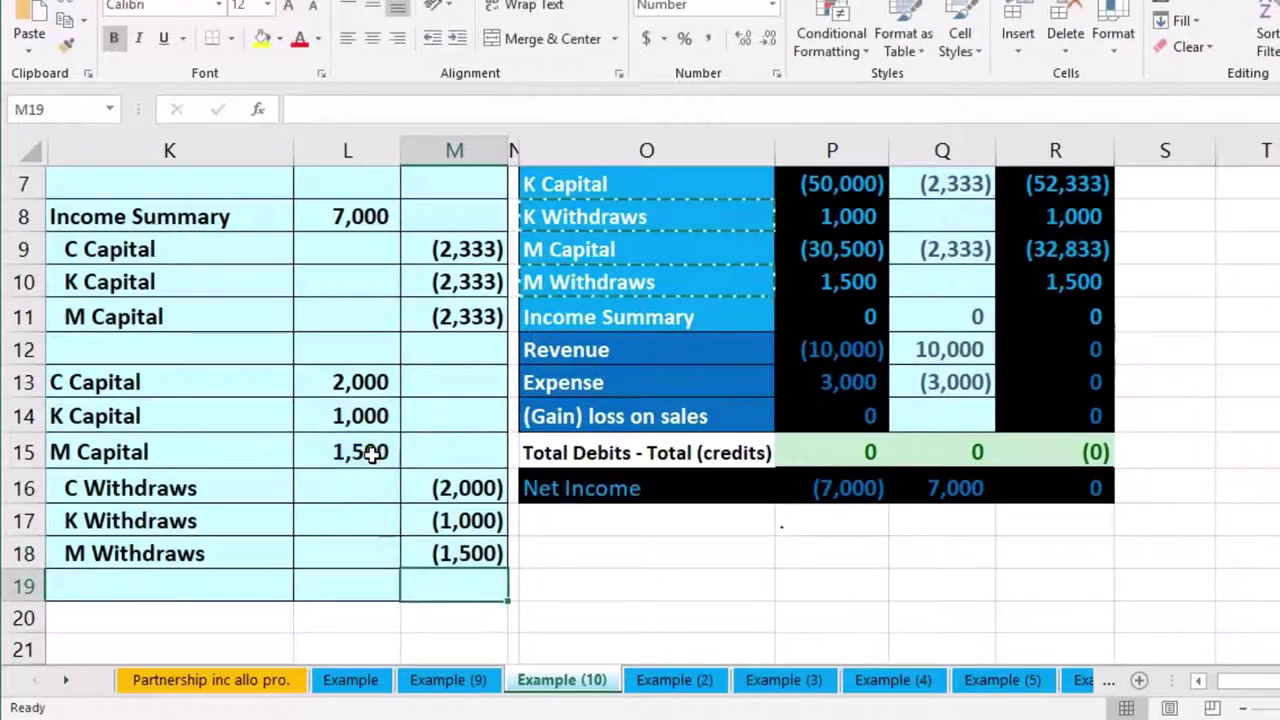
left_click_drag(350, 396, 344, 453)
left_click_drag(457, 490, 468, 554)
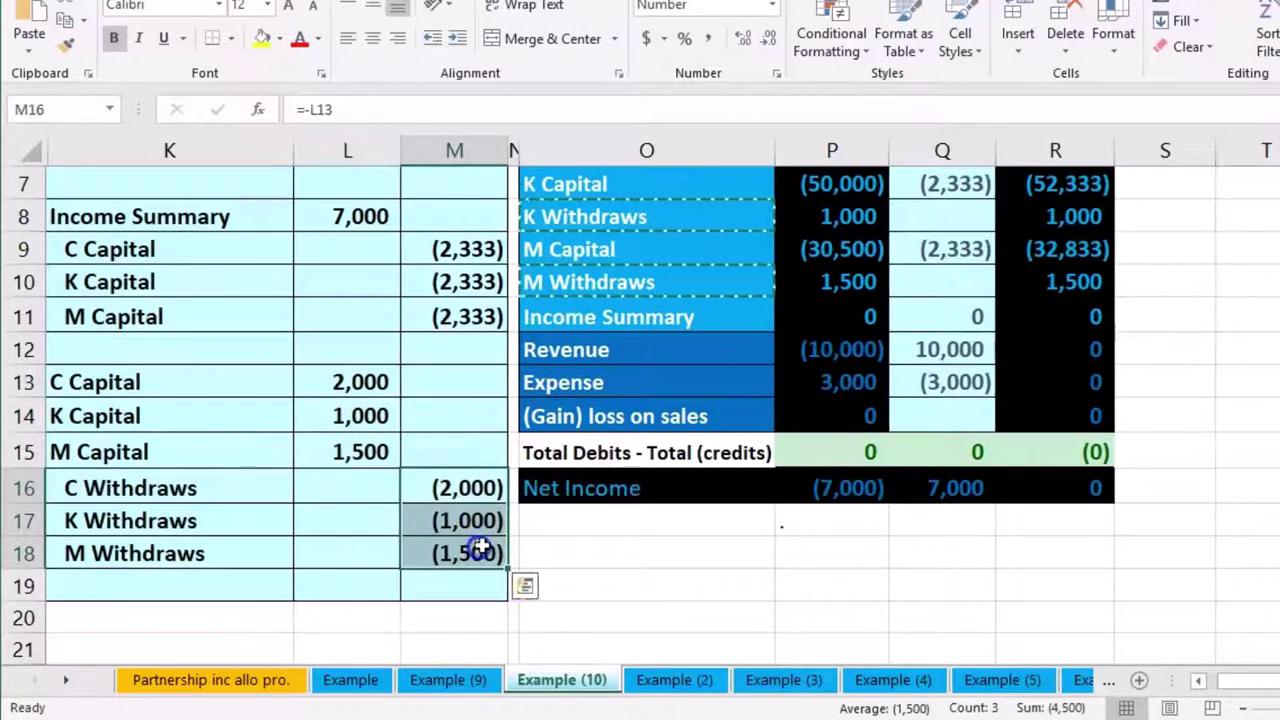
Post the C Capital withdrawal debit by extending the formula in Q5 to =M9+L13.
scroll(672, 570, "up", 1)
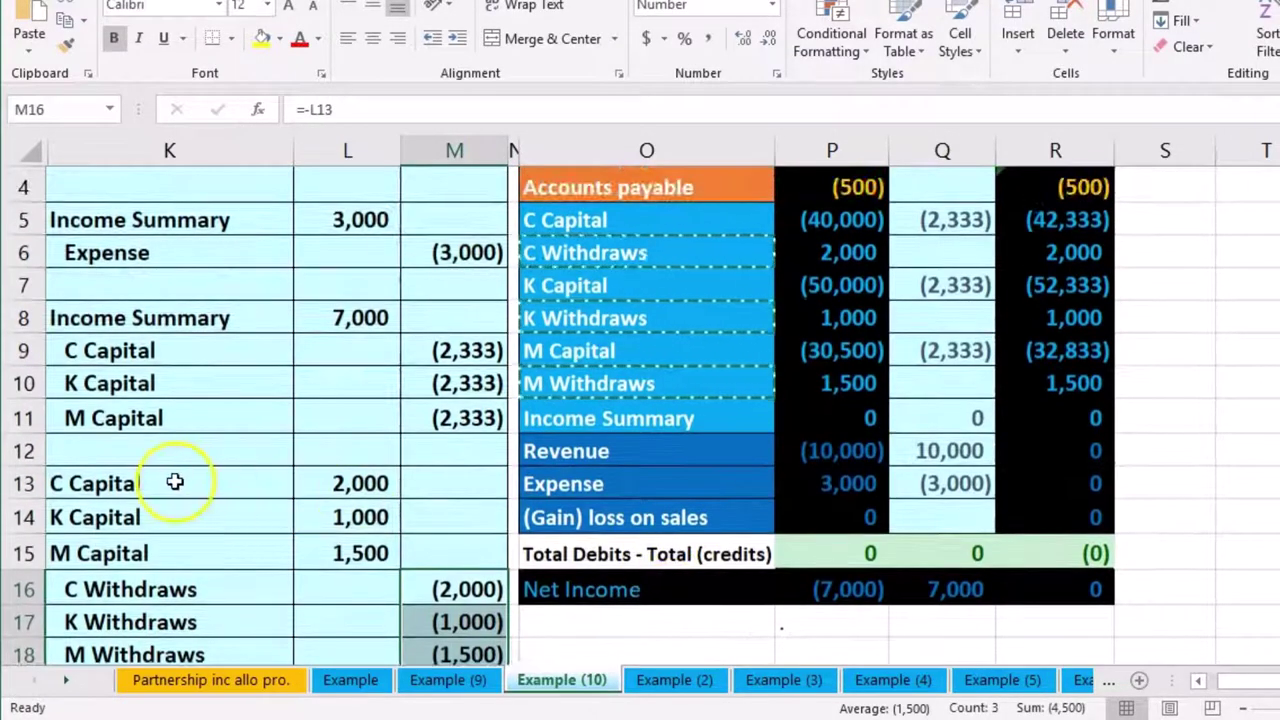
left_click_drag(190, 483, 343, 483)
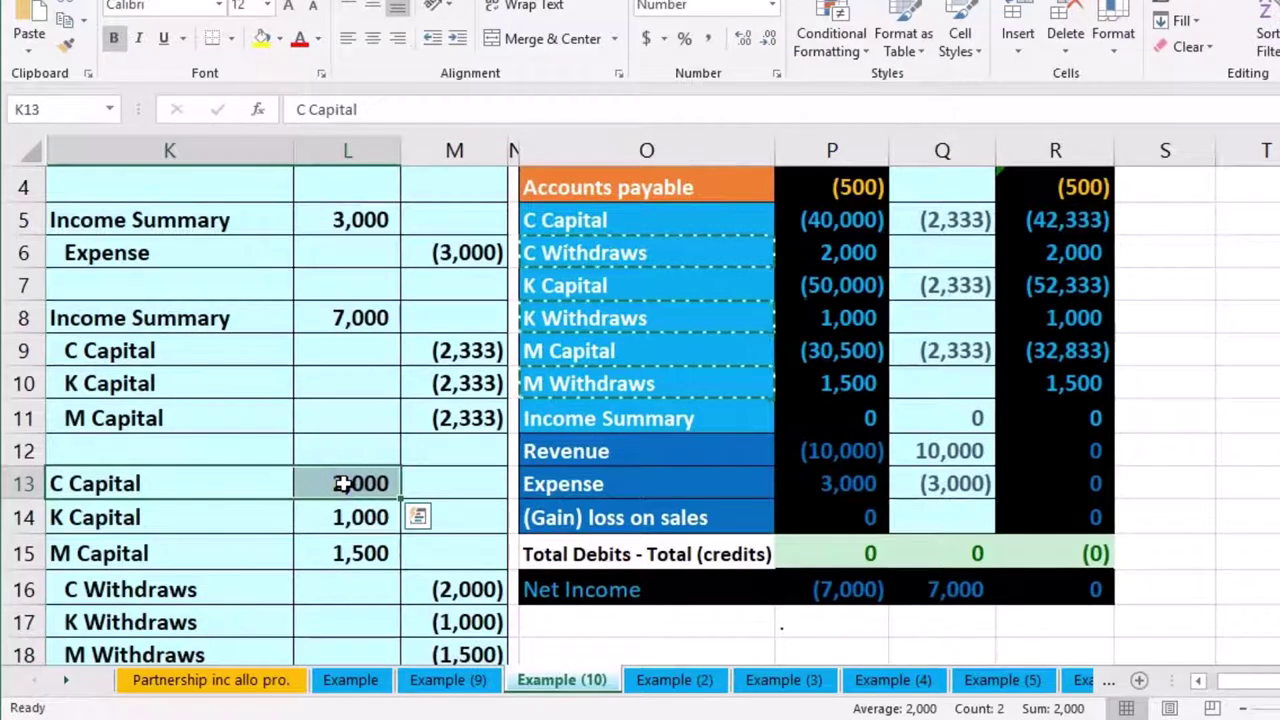
left_click_drag(615, 224, 888, 216)
left_click(935, 217)
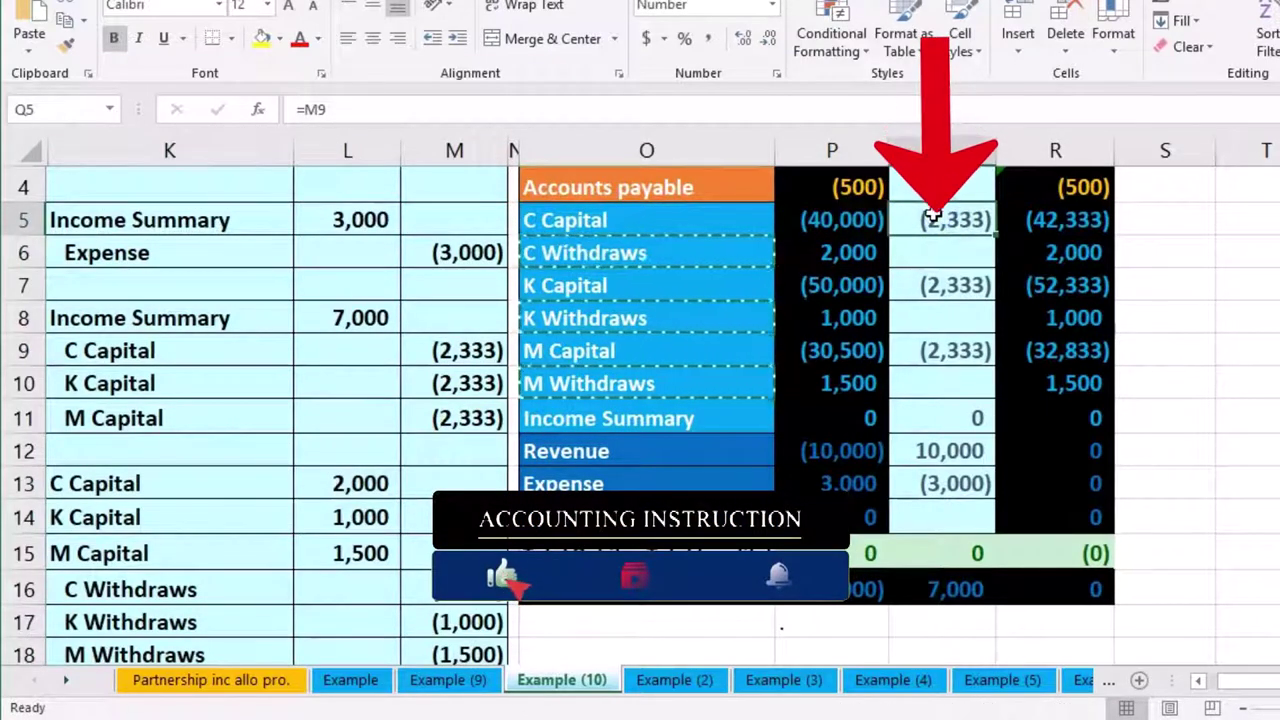
double_click(936, 218)
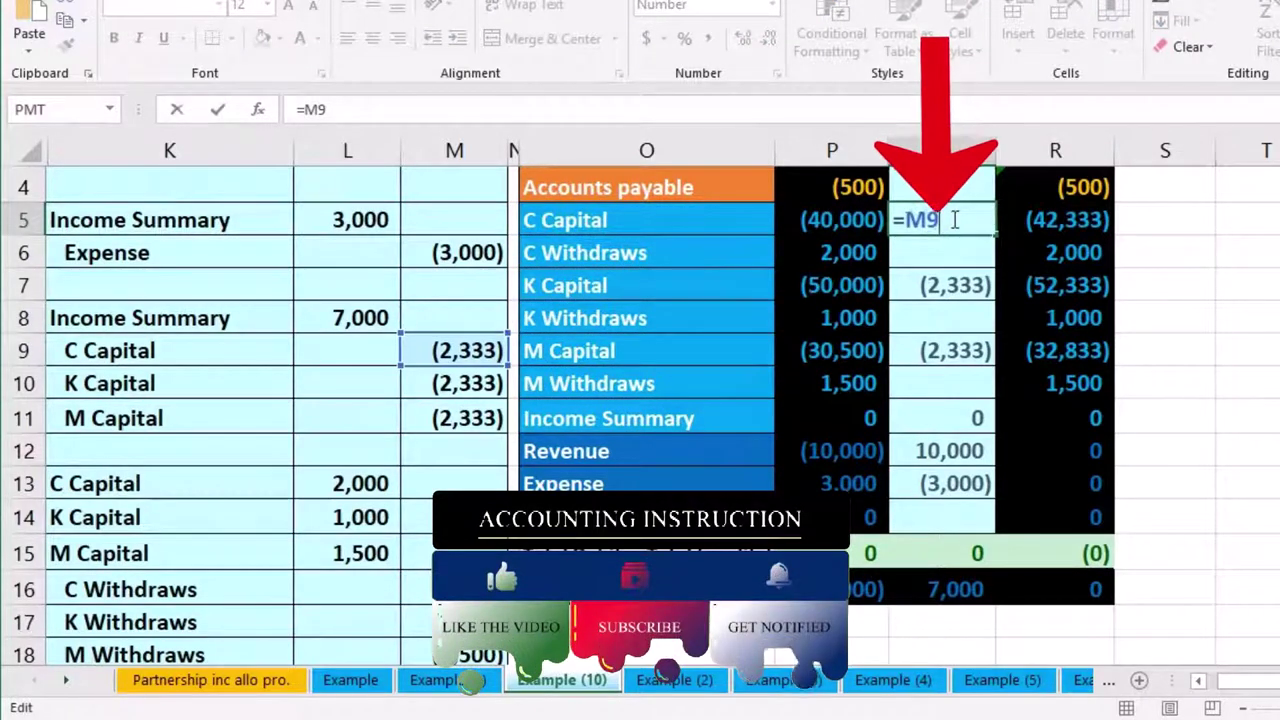
type("+")
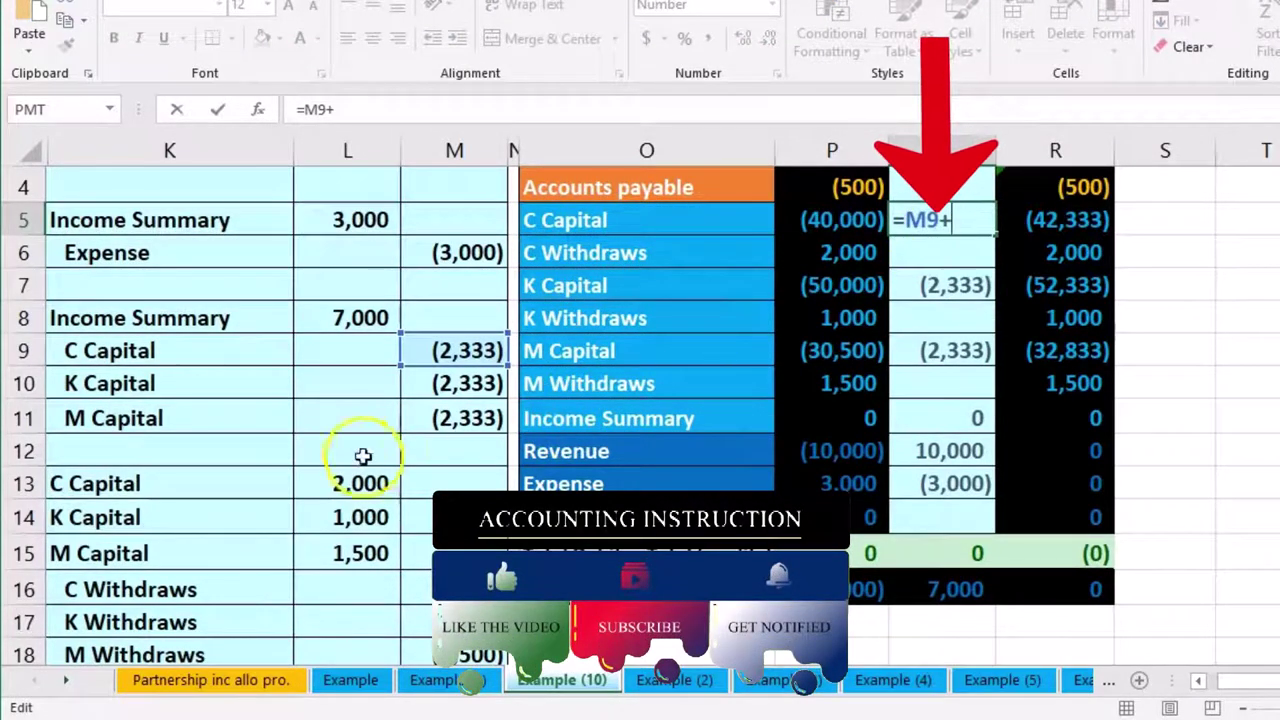
left_click(343, 483)
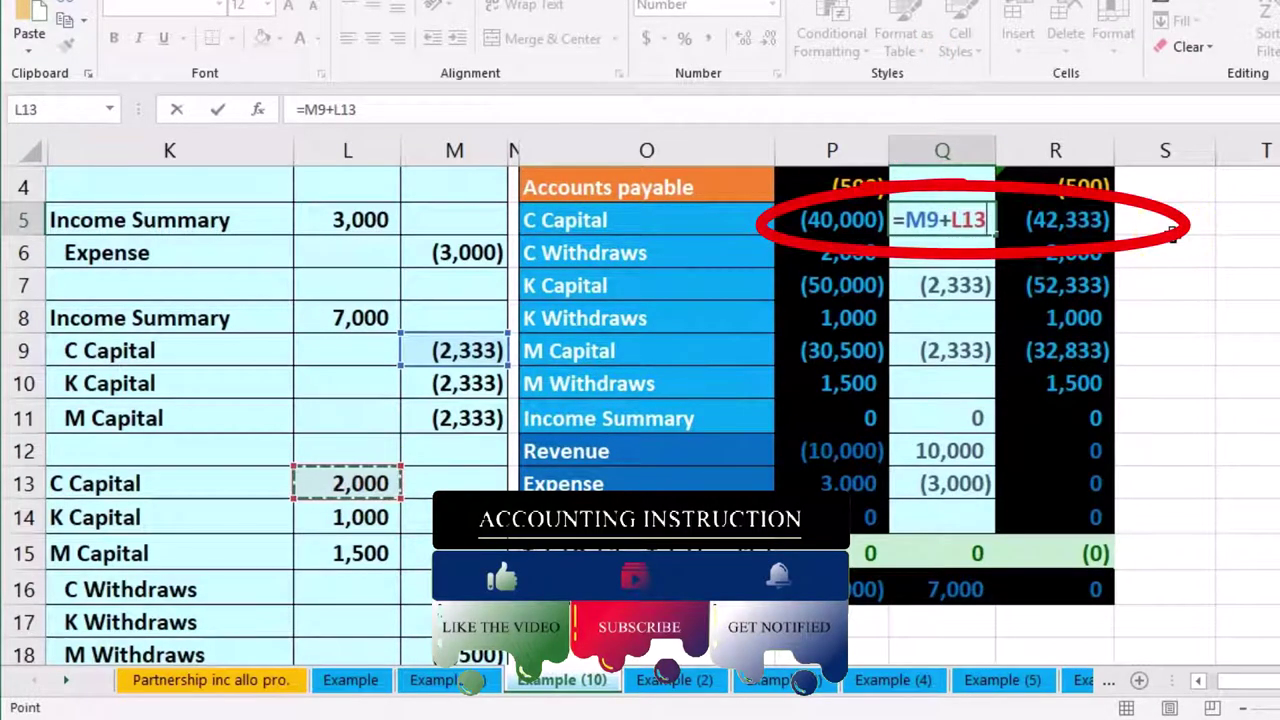
key("Return")
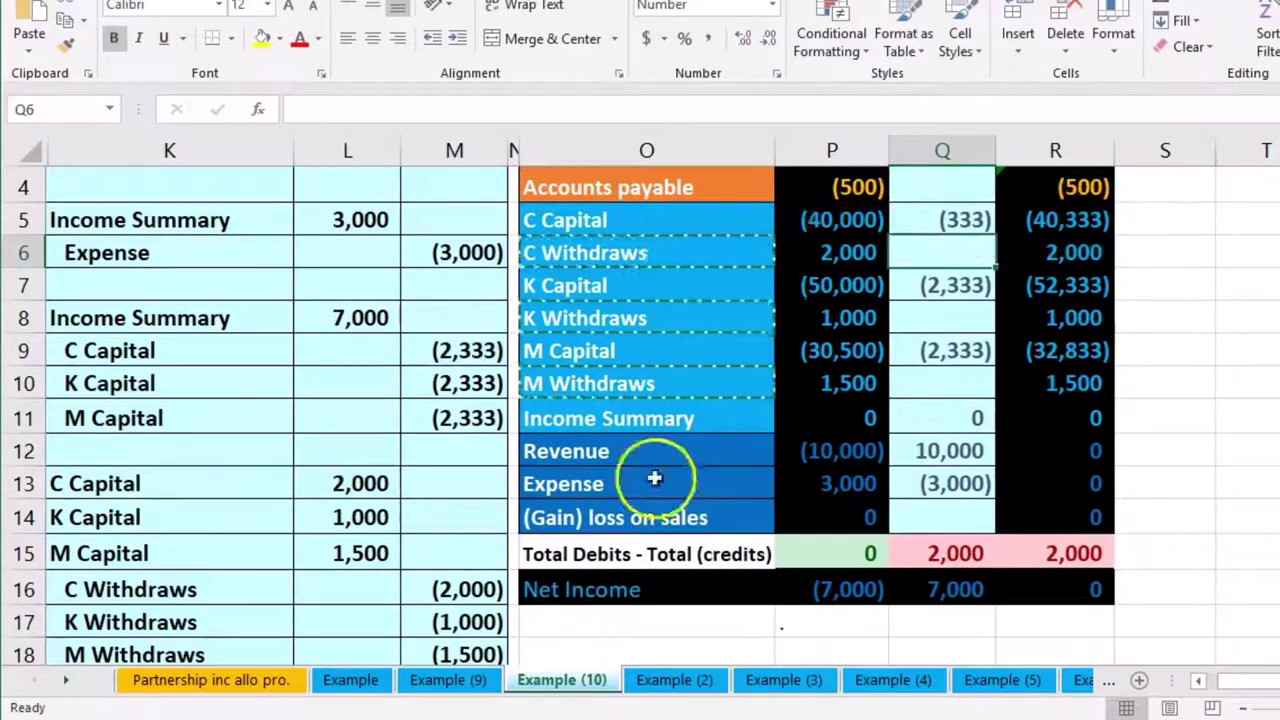
Post the K Capital withdrawal debit by extending the formula in Q7 to =M10+L14.
left_click_drag(180, 517, 352, 512)
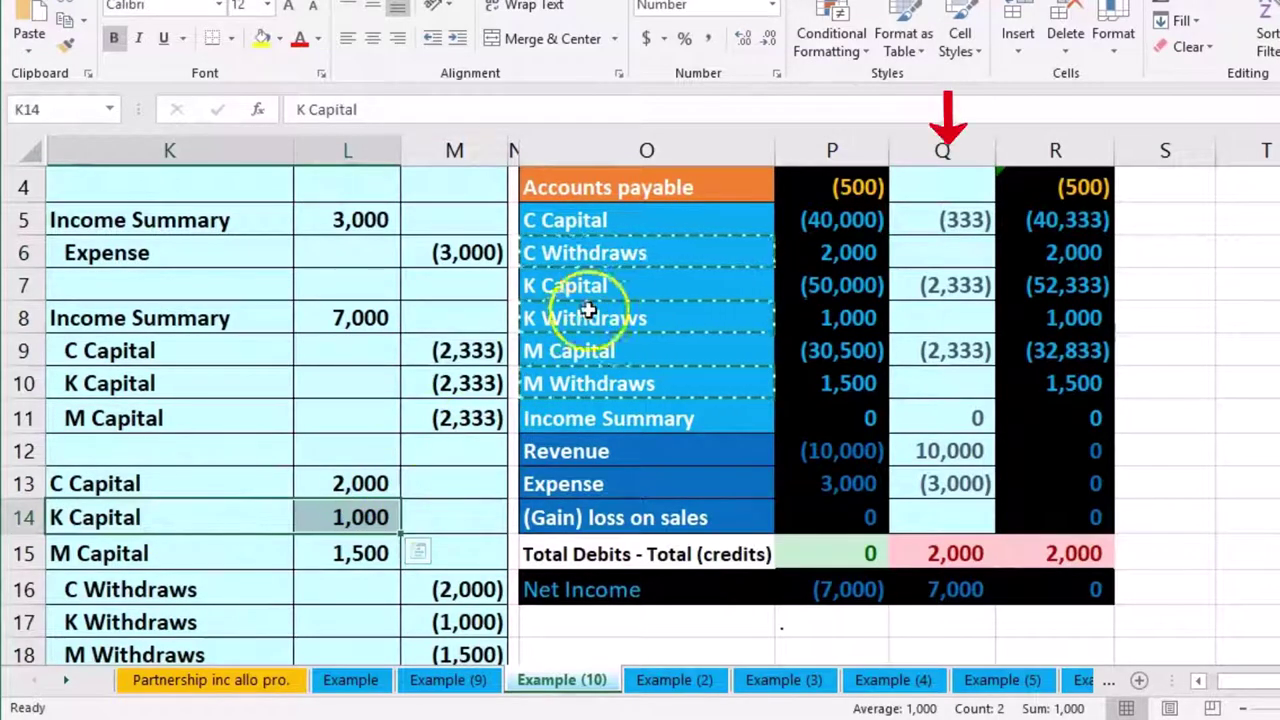
left_click_drag(595, 289, 820, 287)
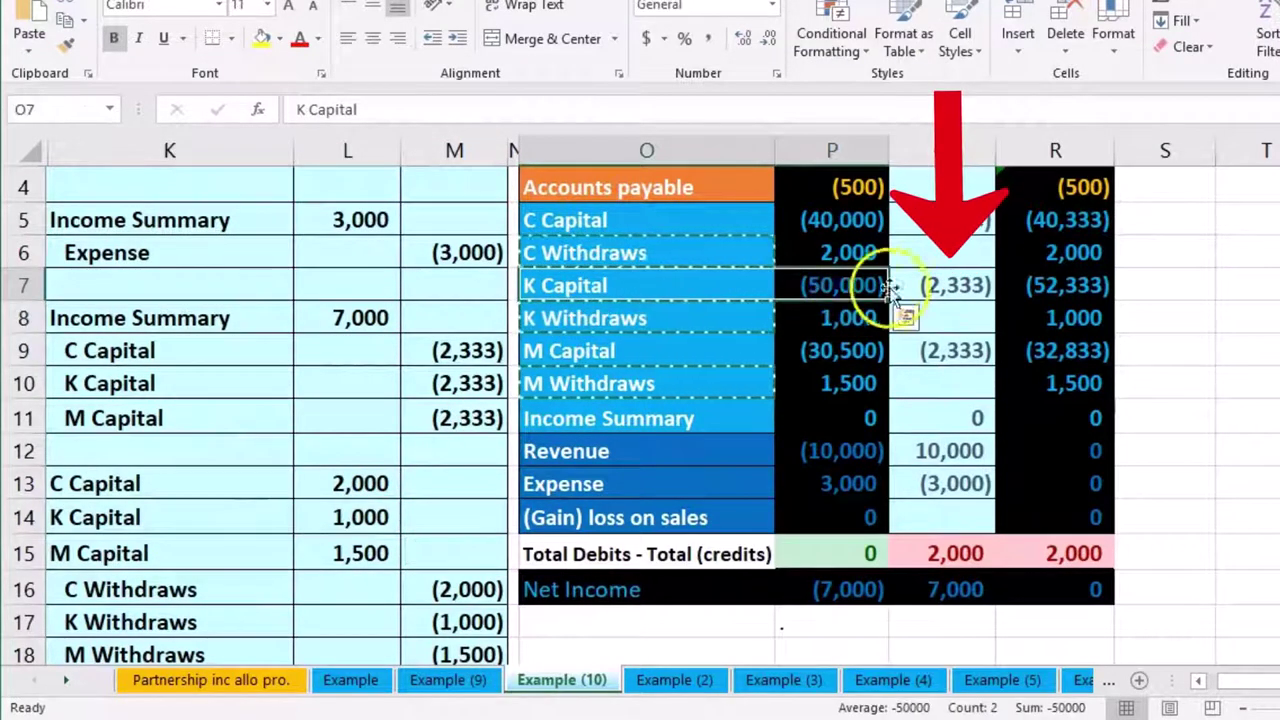
left_click(932, 281)
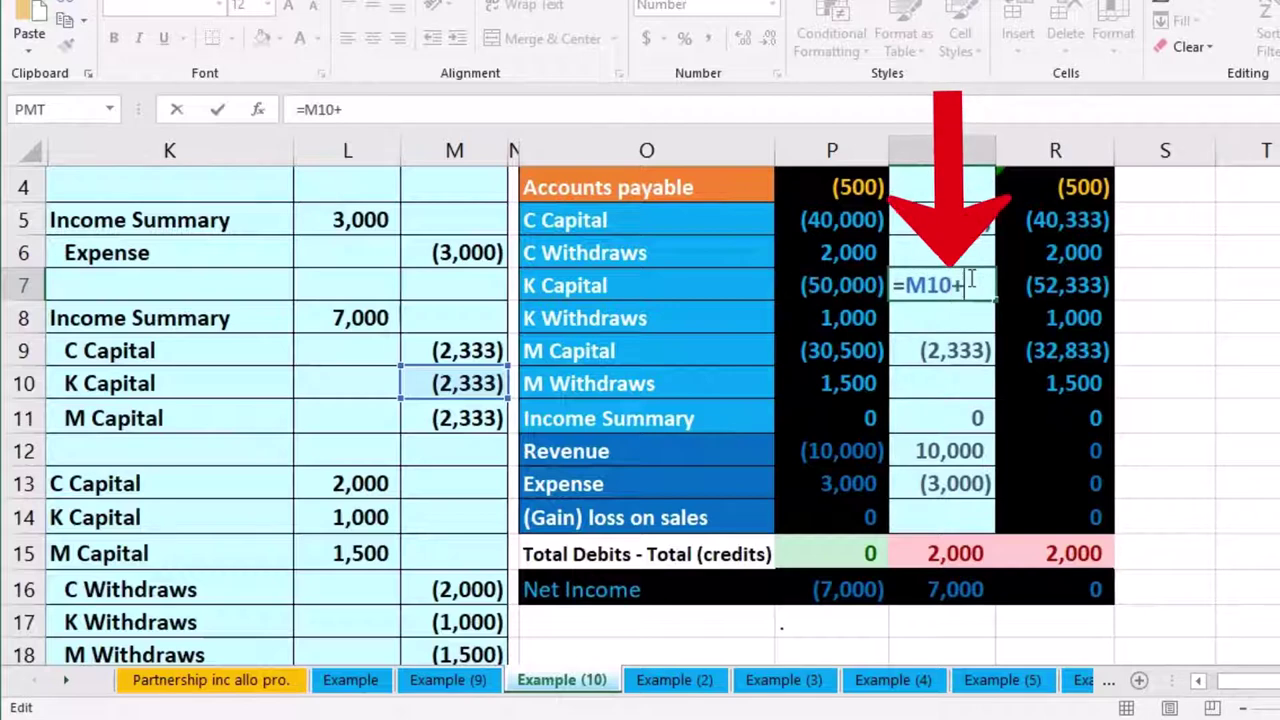
left_click(371, 508)
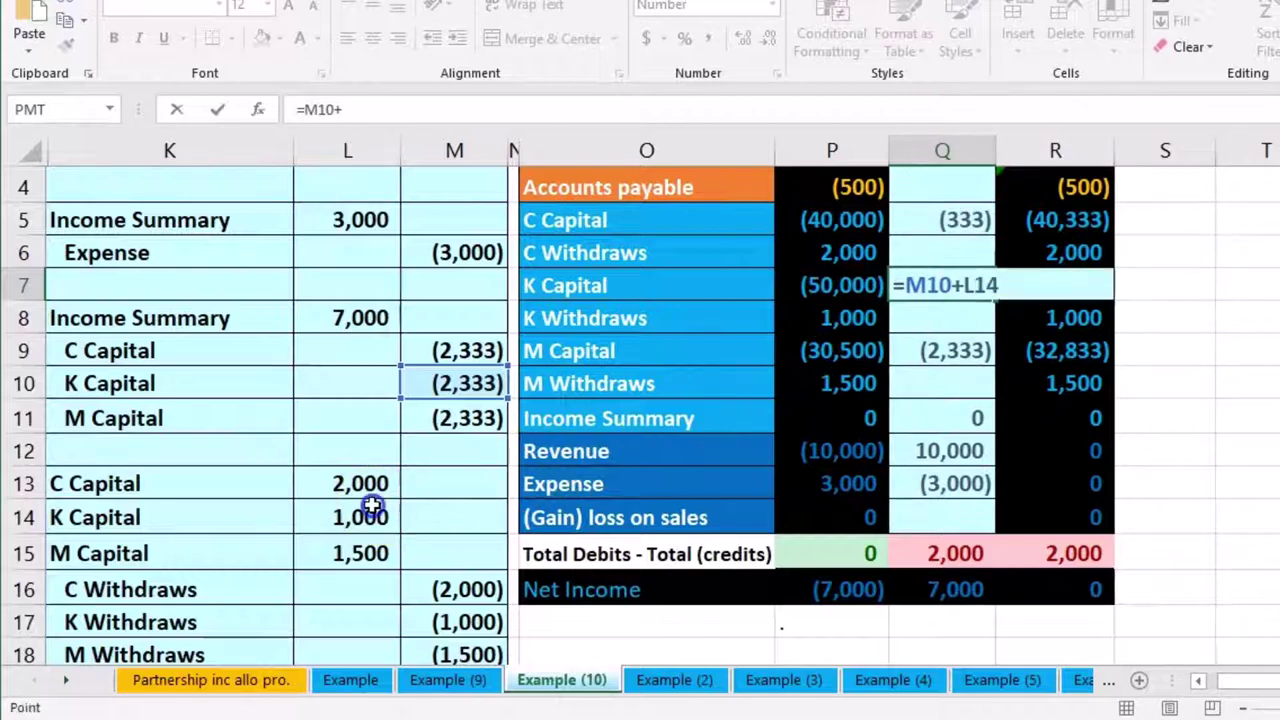
key("Return")
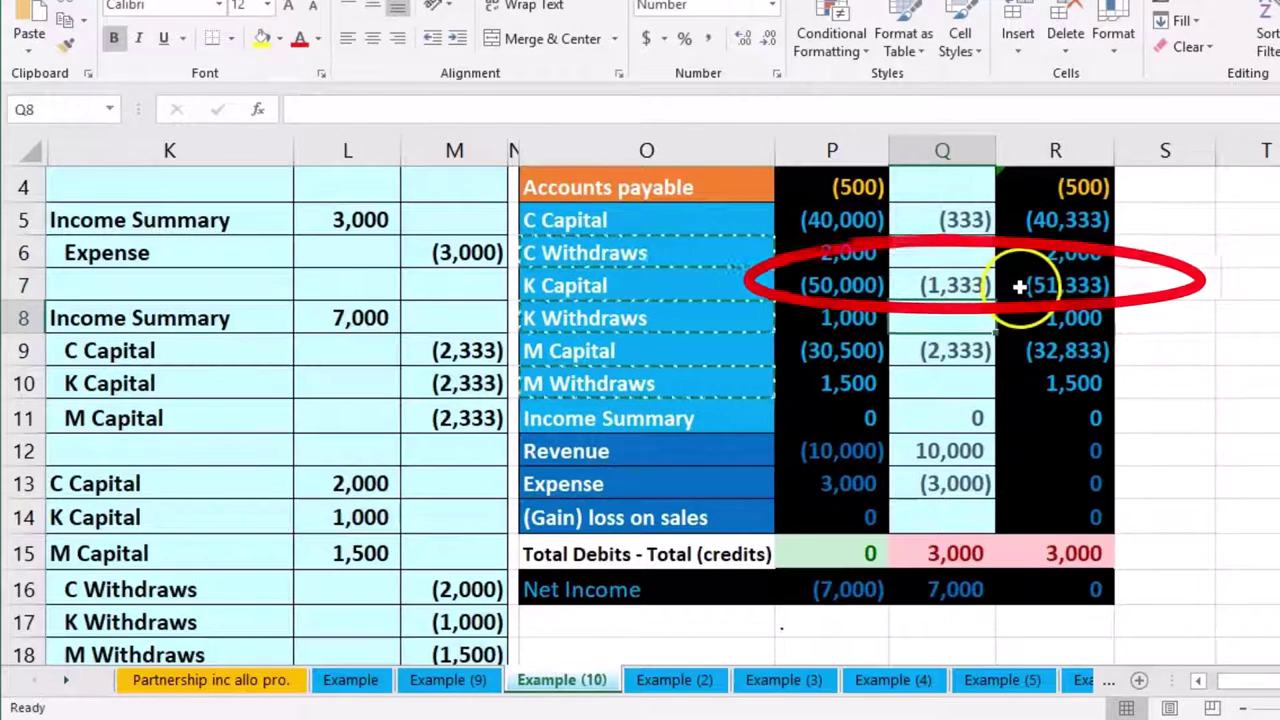
Post the M Capital withdrawal debit by extending the formula in Q9 to =M11+L15.
left_click_drag(281, 557, 330, 566)
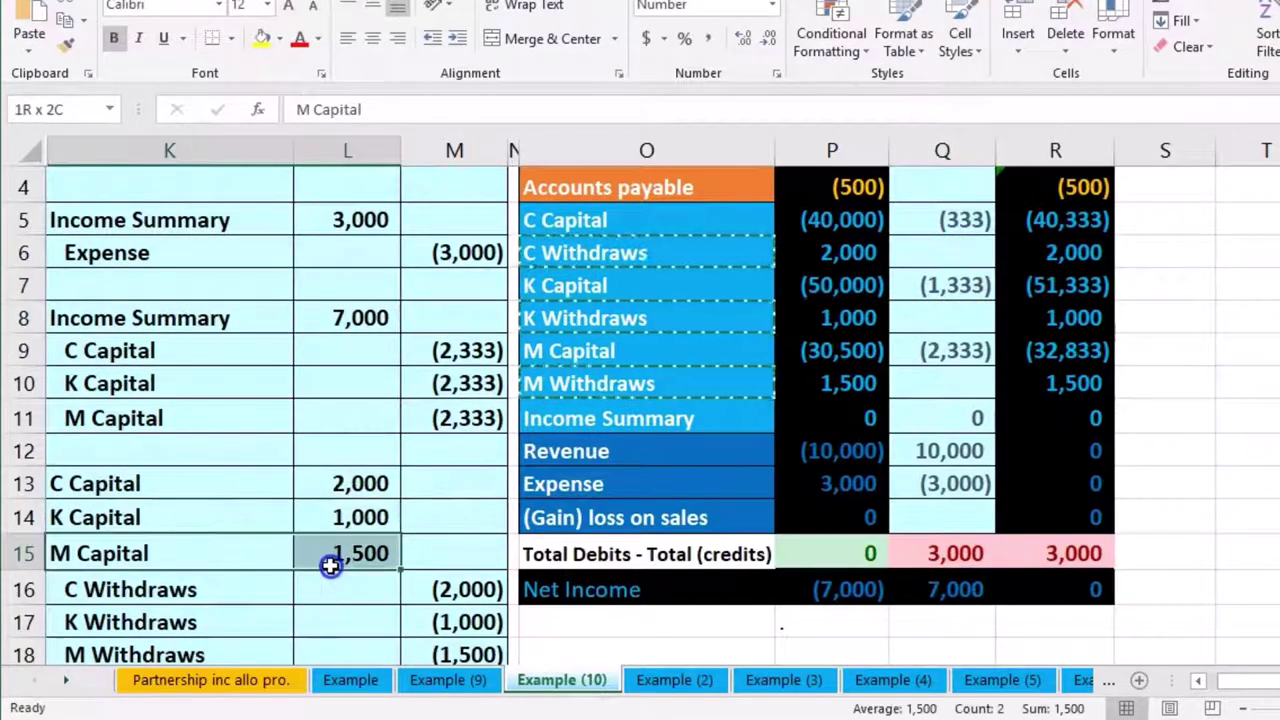
left_click_drag(642, 360, 845, 355)
left_click(933, 349)
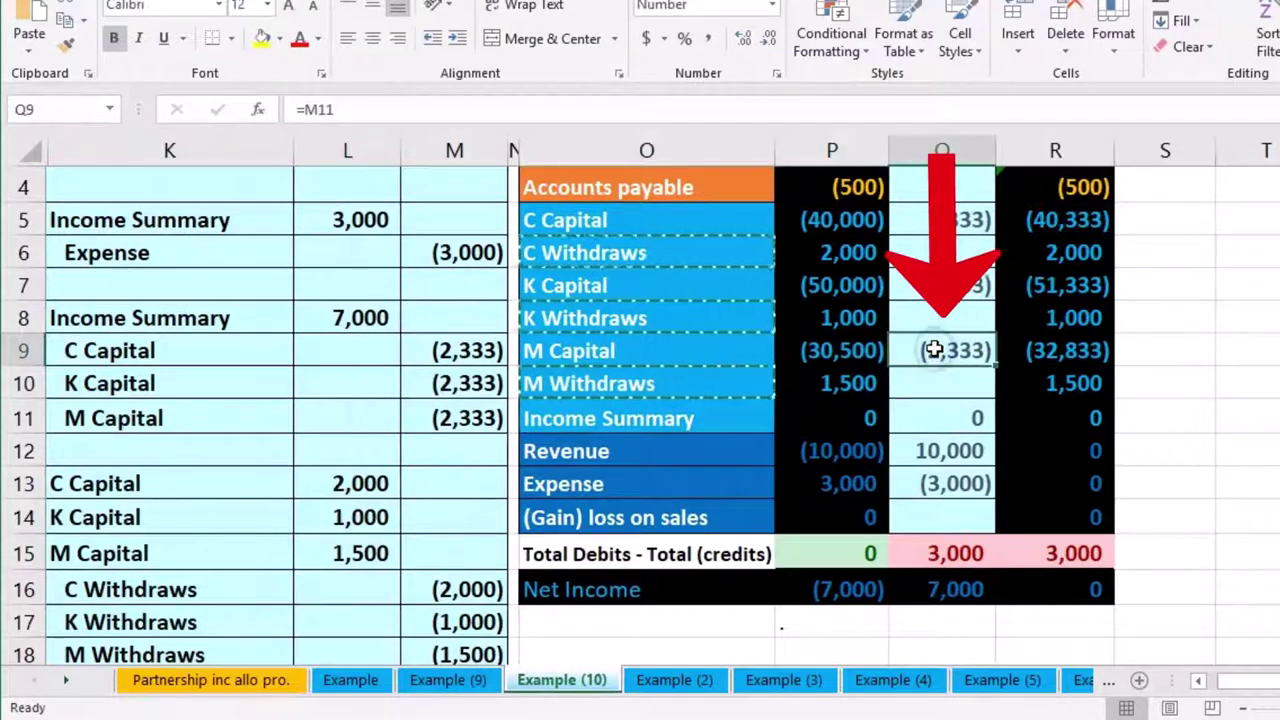
double_click(940, 349)
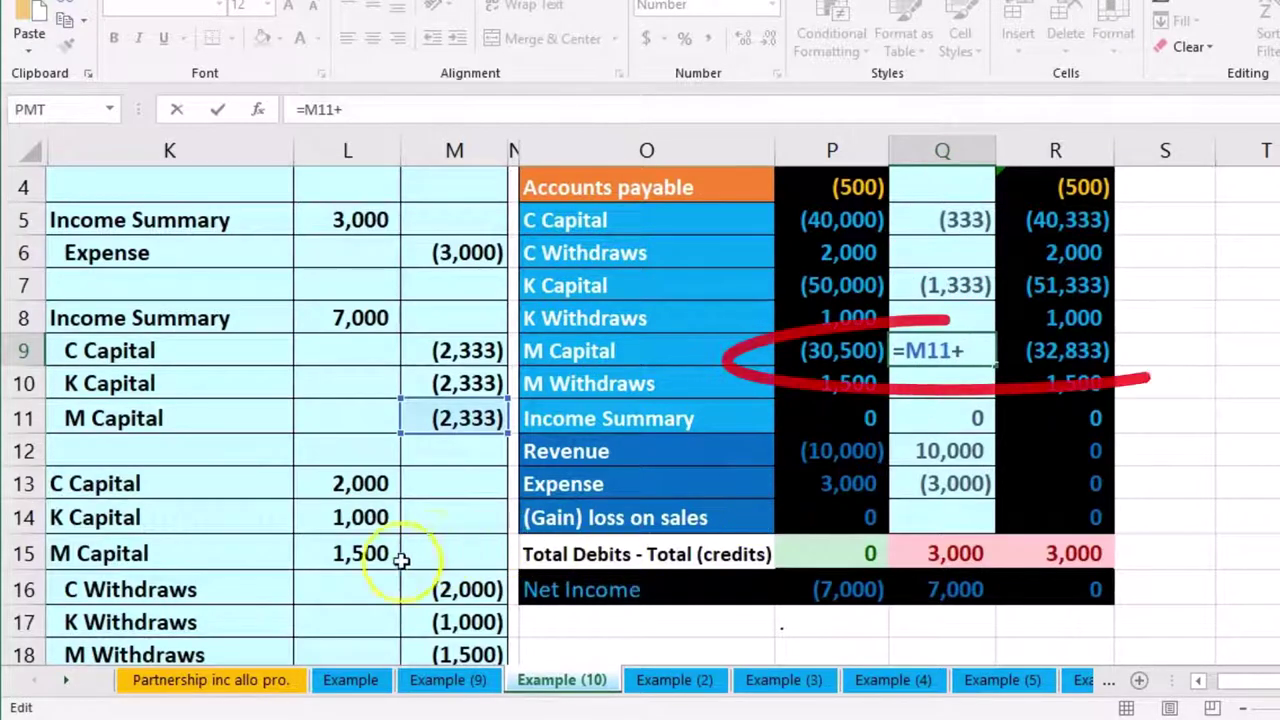
left_click(365, 554)
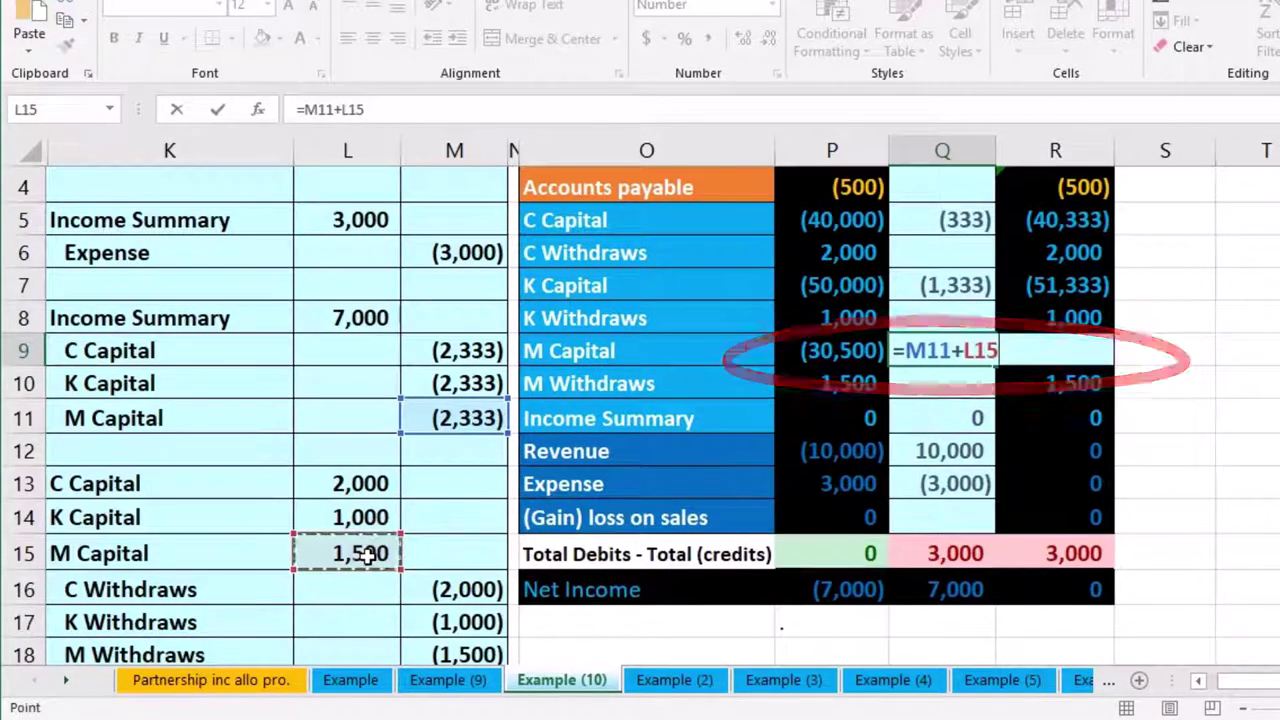
key("Return")
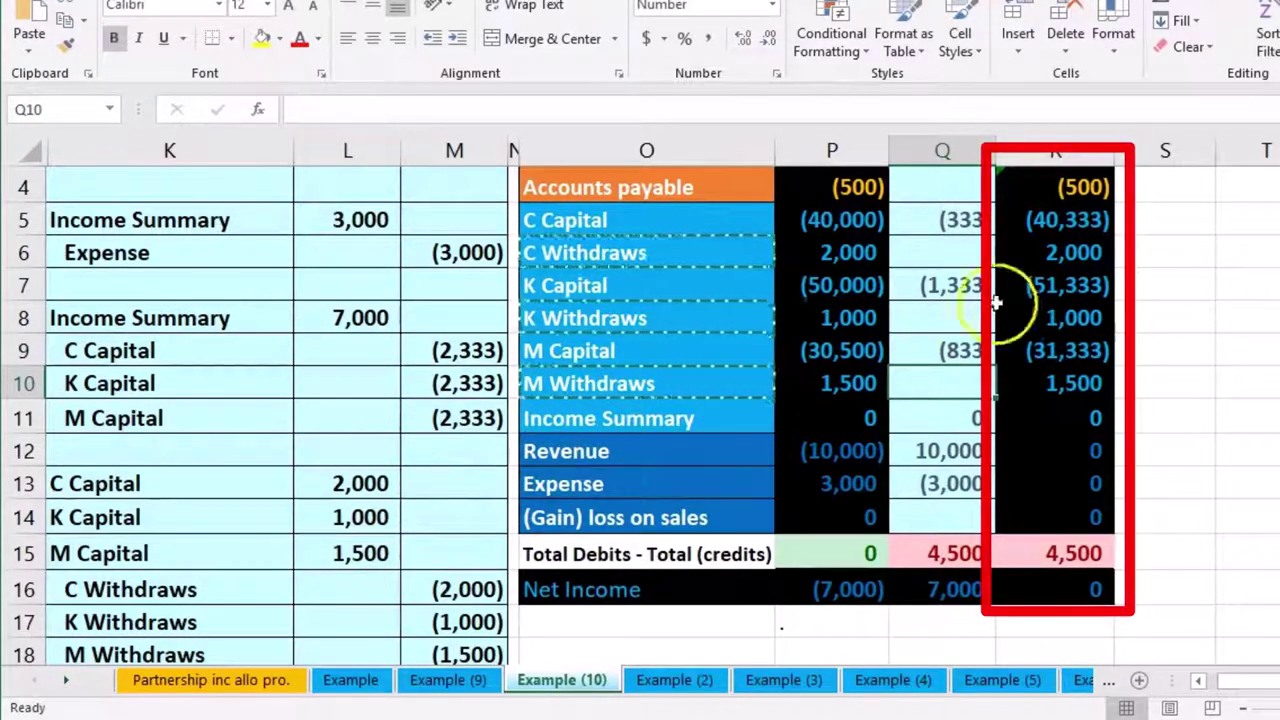
Check the M Capital and Withdraws ending balances in column R and post the C Withdraws credit in Q6 as =M16.
left_click(1068, 257)
left_click(1057, 348)
left_click(1053, 384)
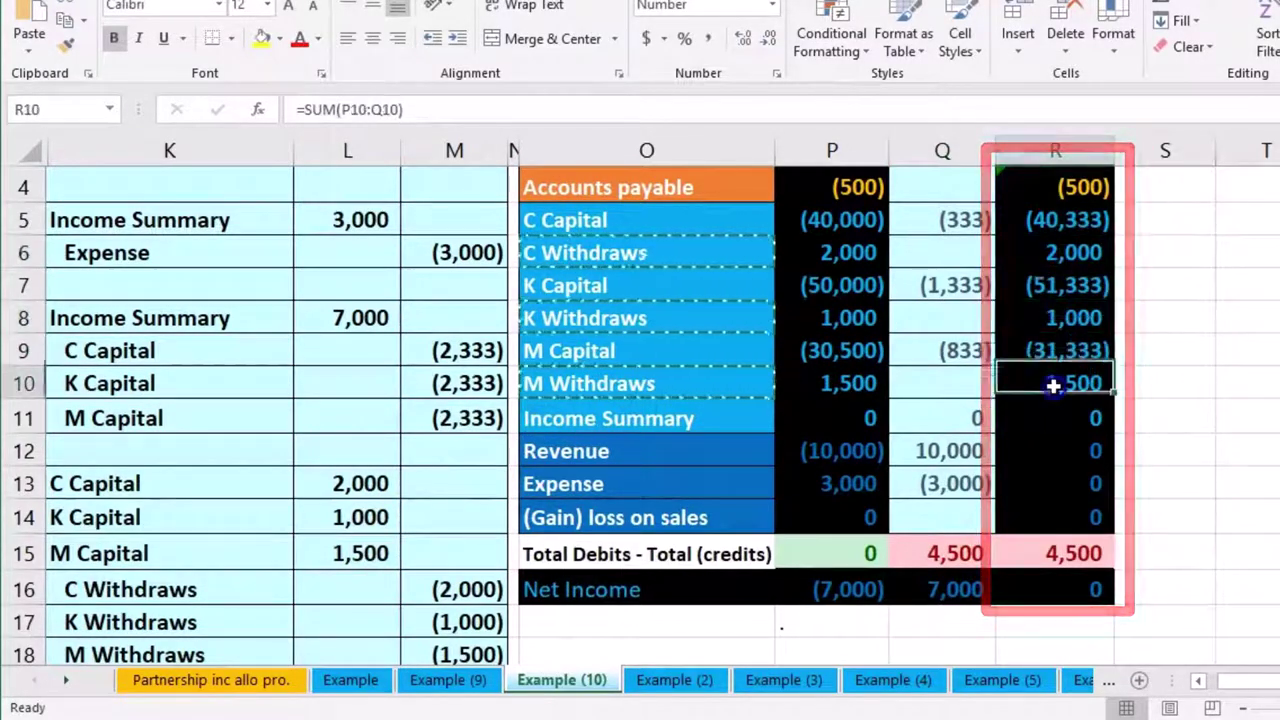
left_click(957, 257)
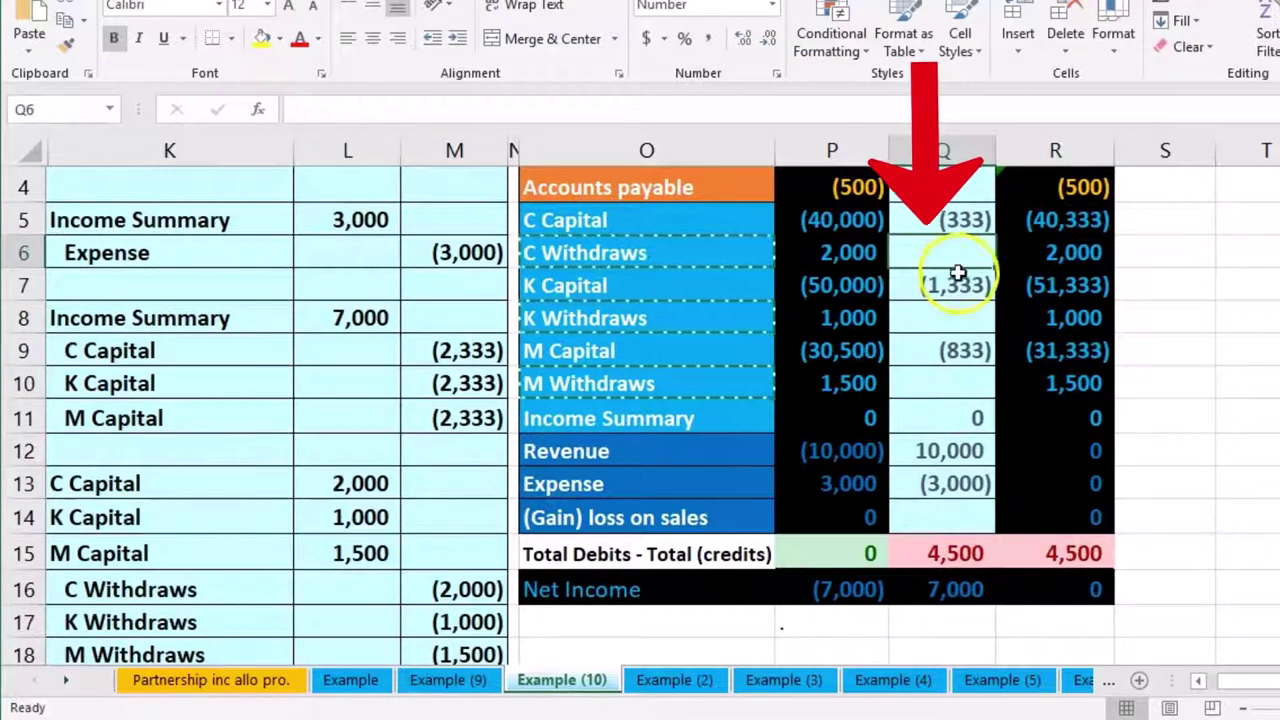
type("=")
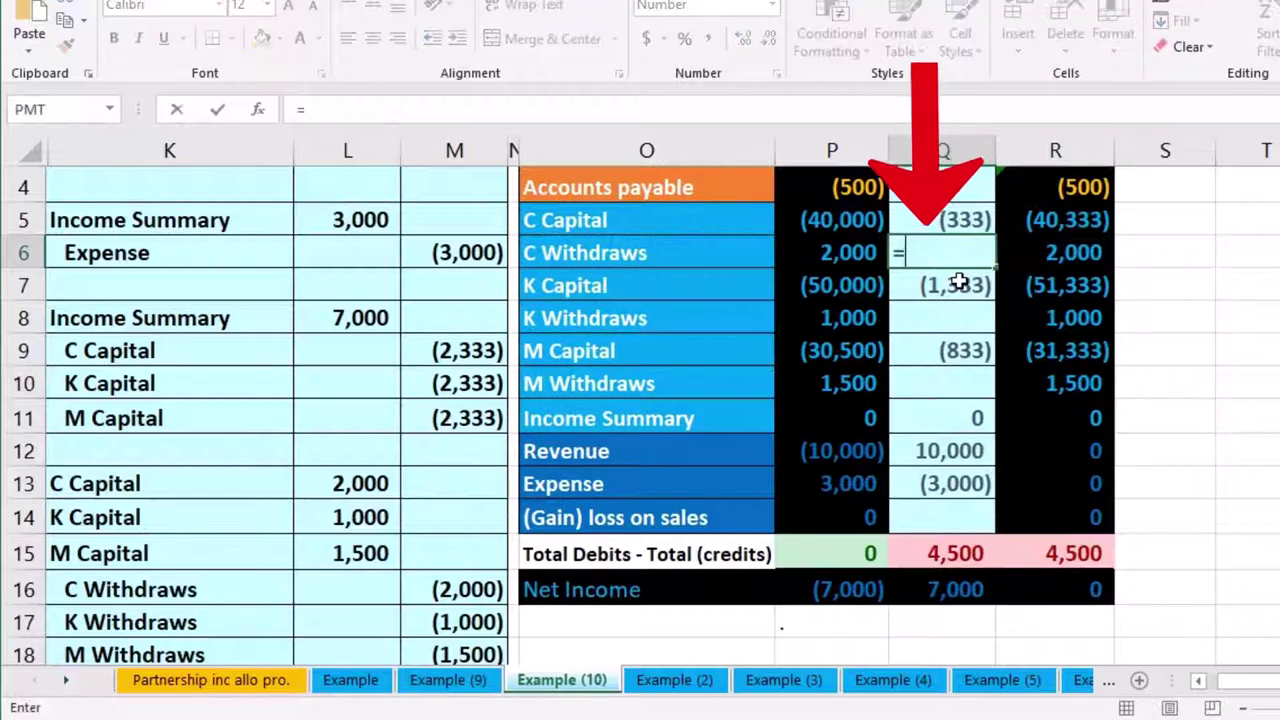
left_click(460, 589)
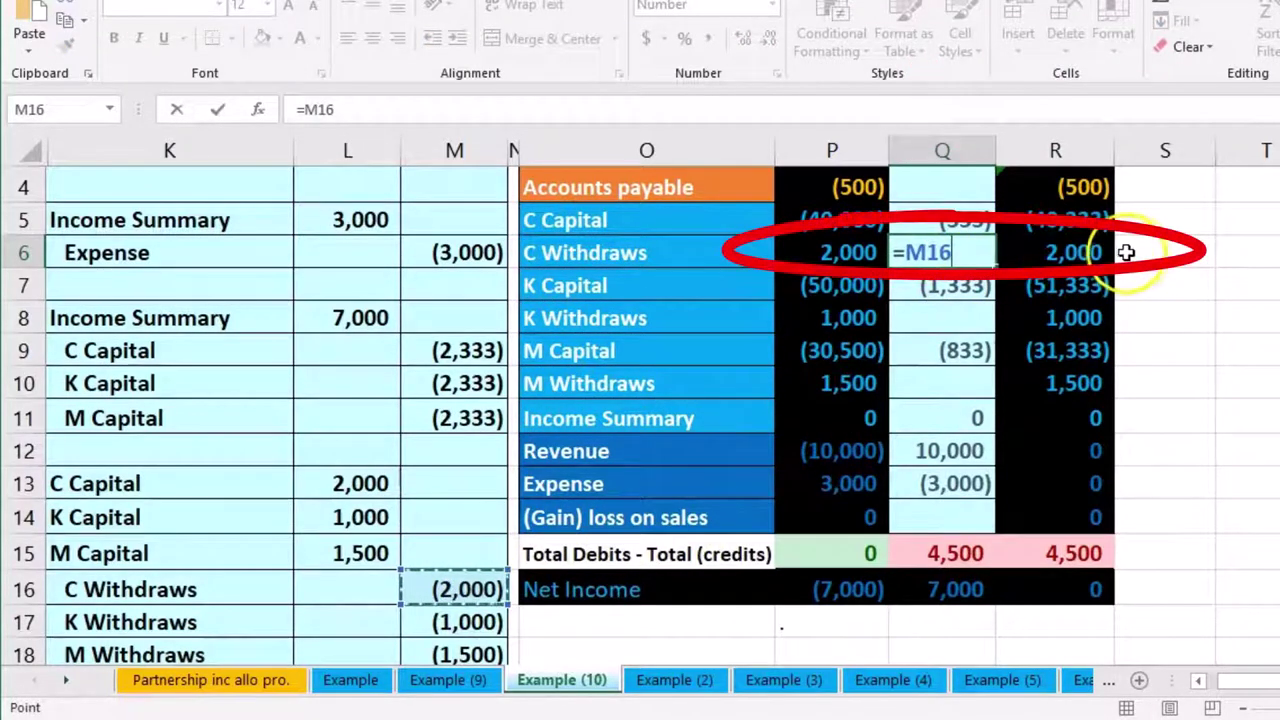
key("Return")
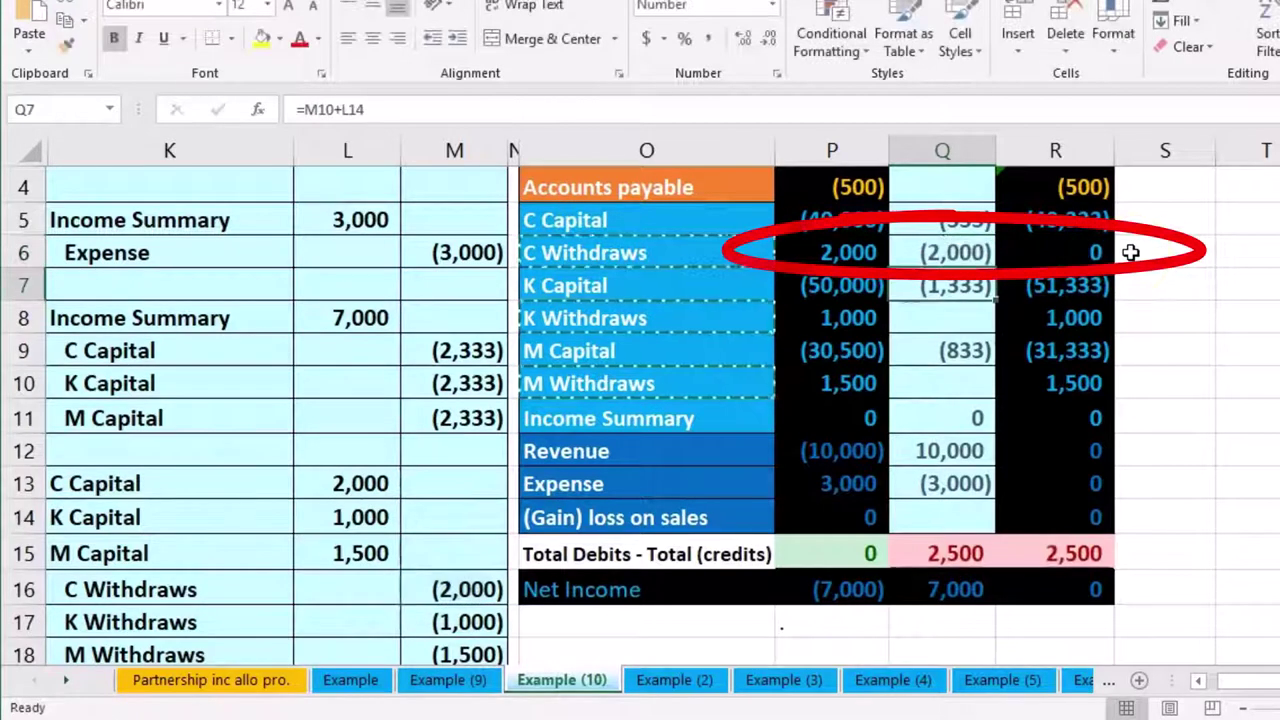
Post the K Withdraws credit in Q8 as =M17.
left_click(966, 321)
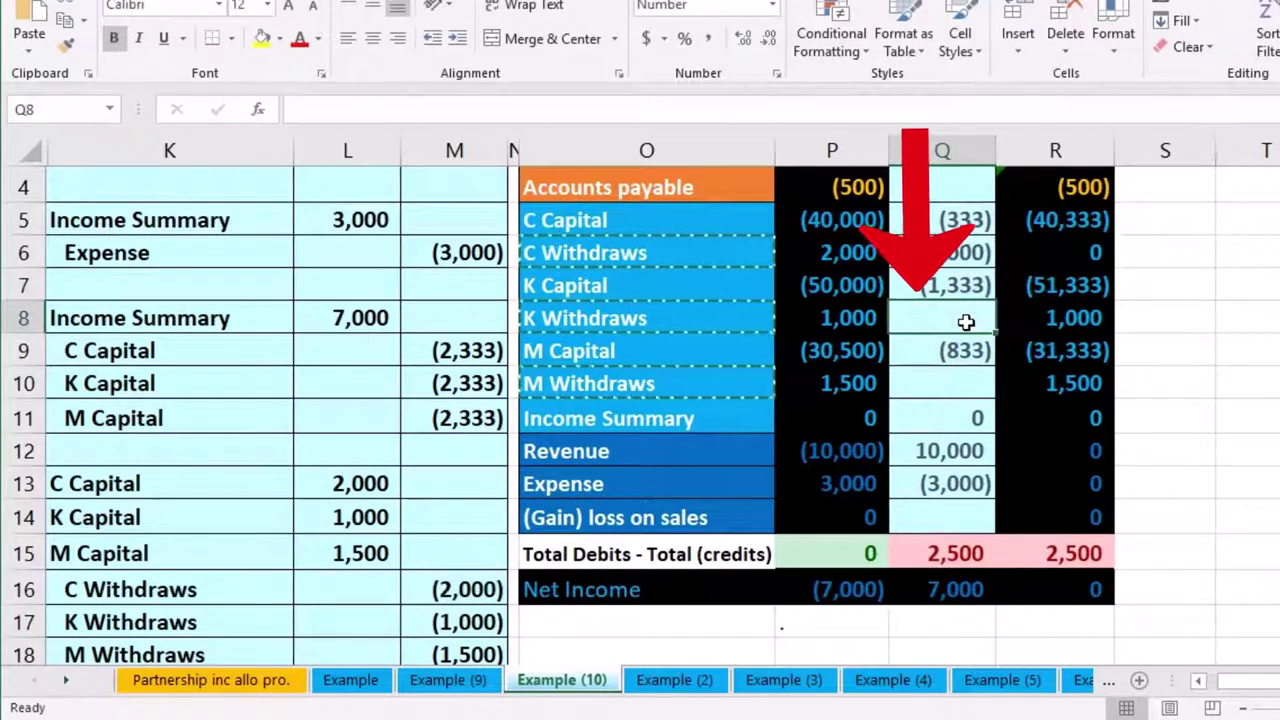
type("=")
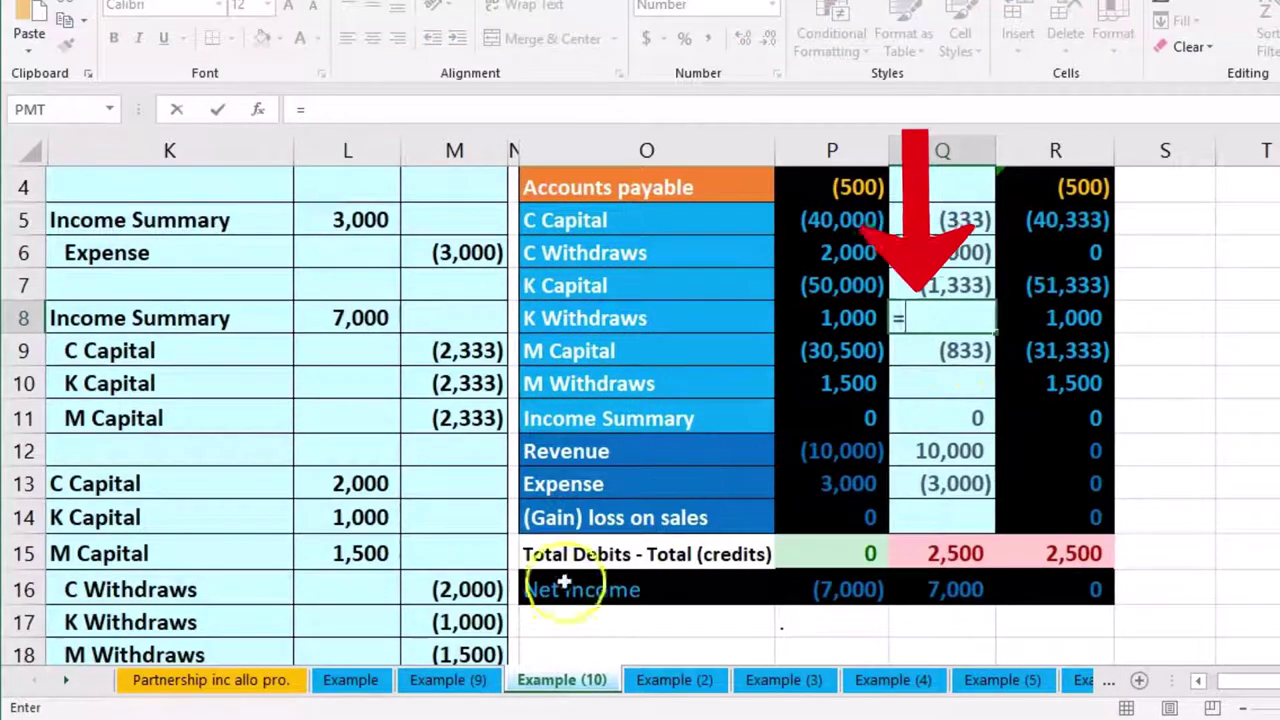
left_click(499, 622)
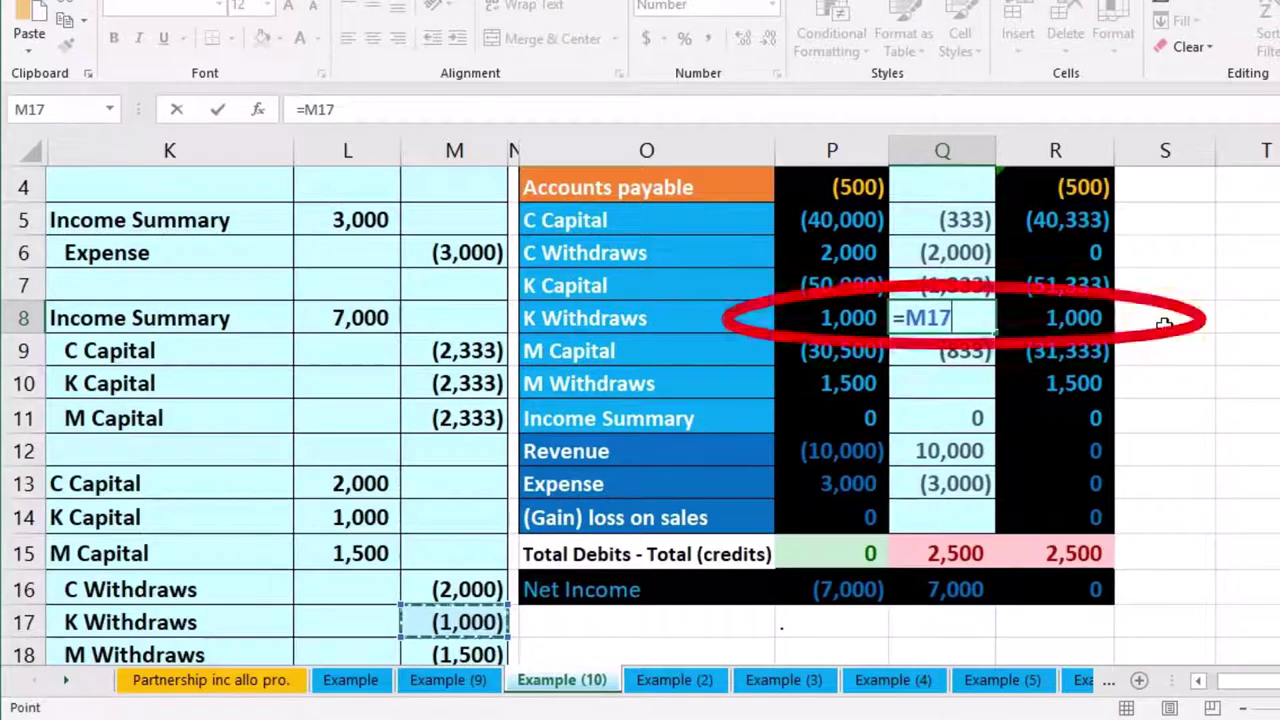
key("Return")
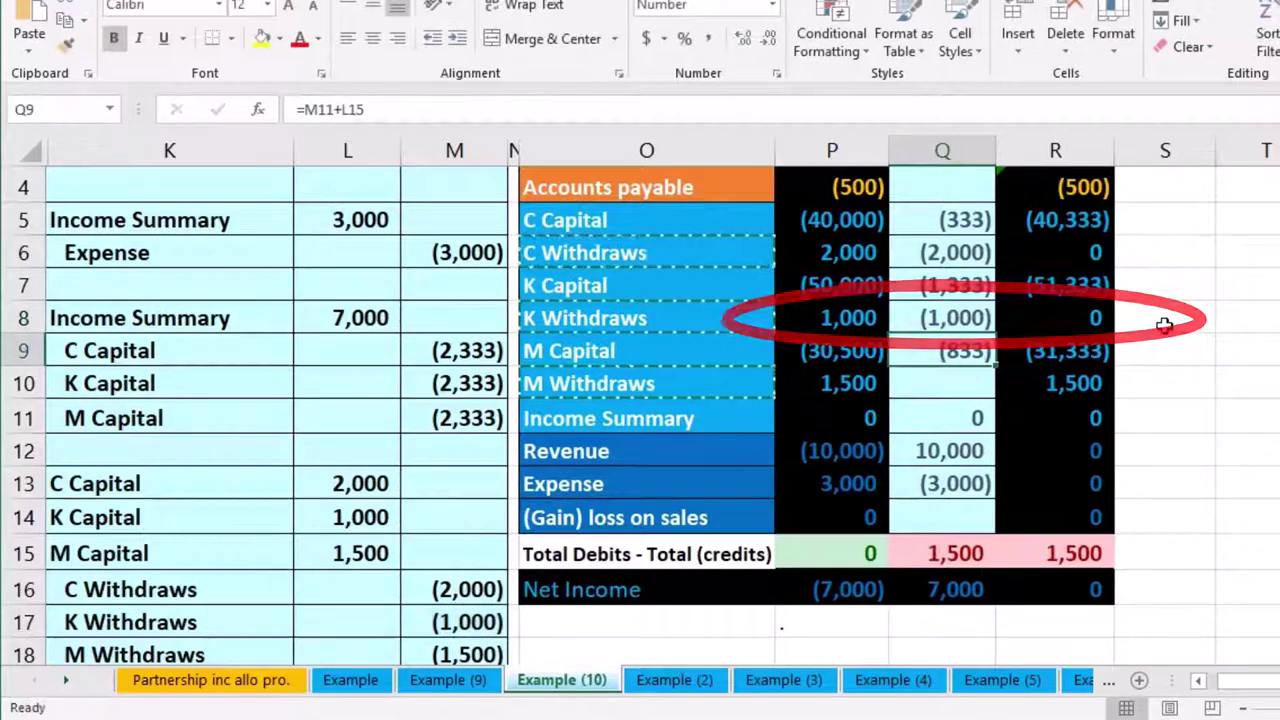
Post the M Withdraws credit in Q10 as =M18.
left_click_drag(172, 655, 331, 599)
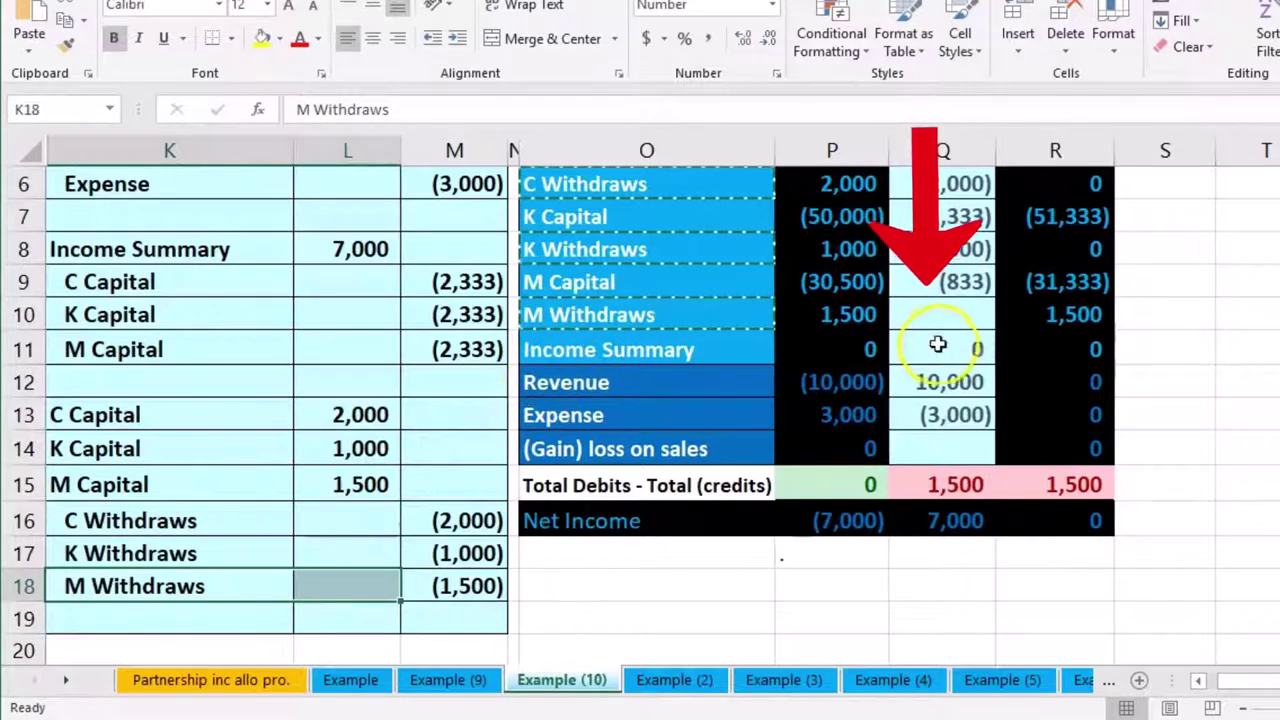
left_click(949, 314)
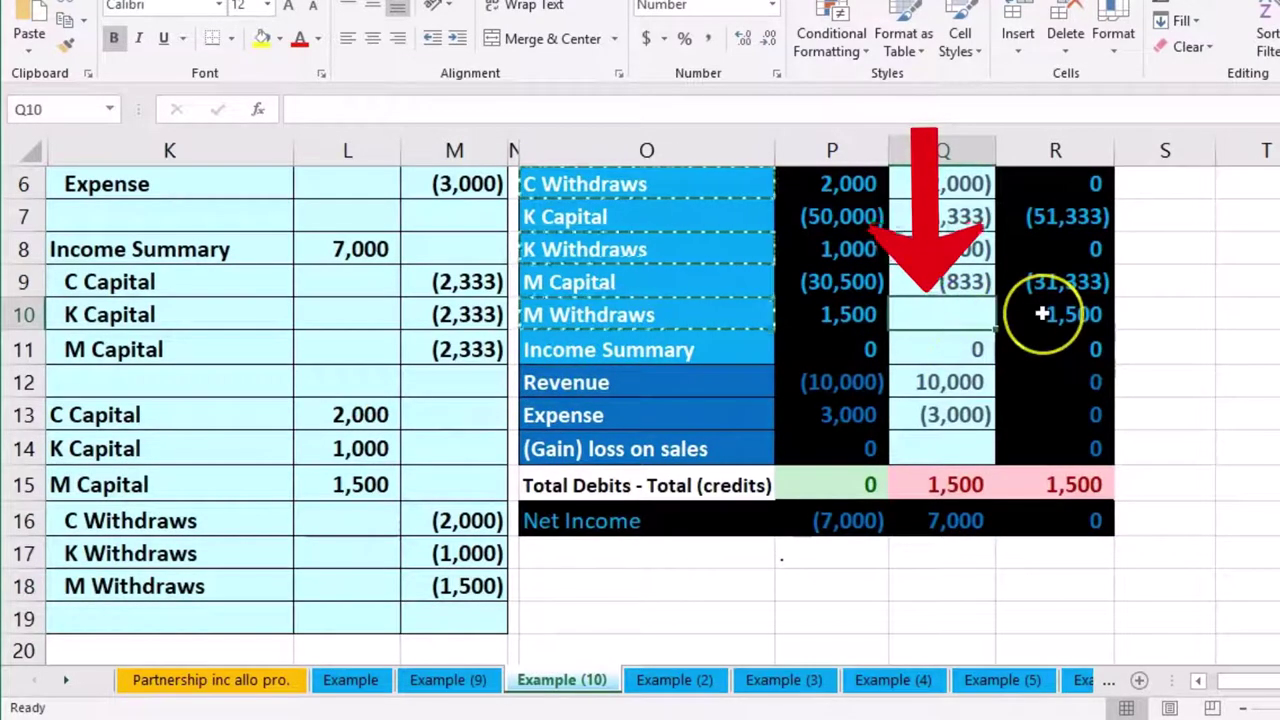
type("=")
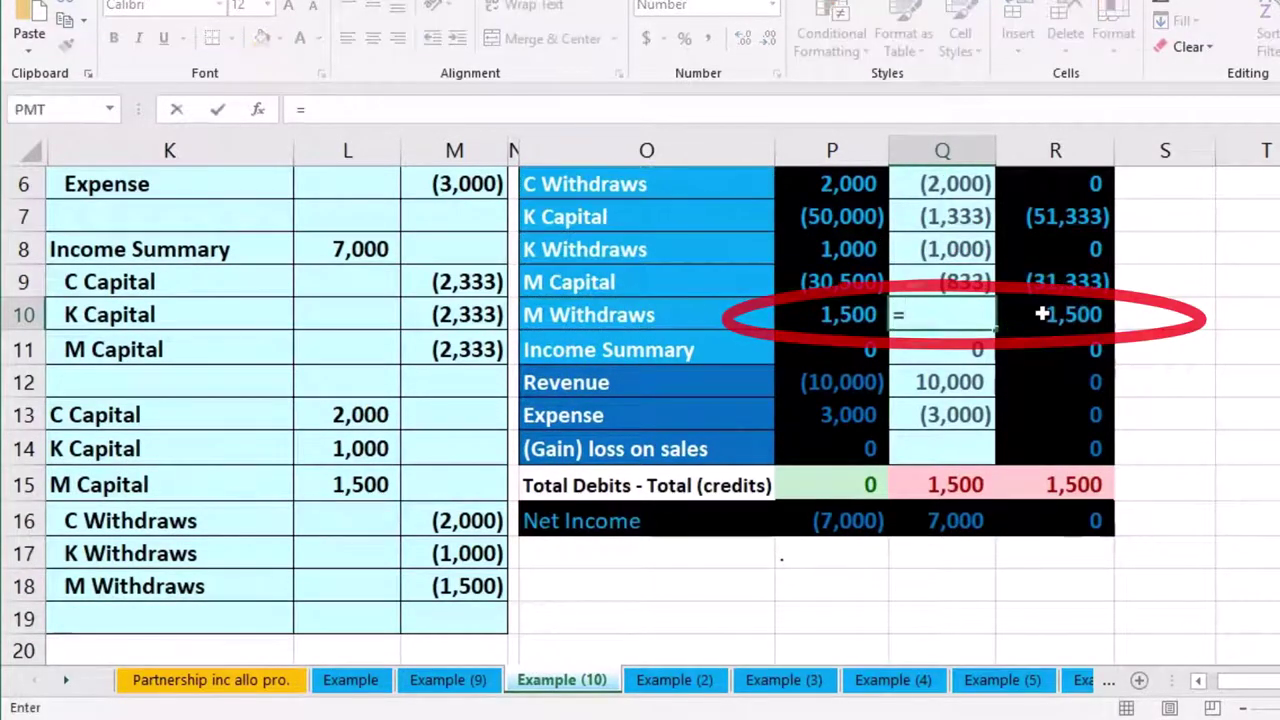
left_click(481, 586)
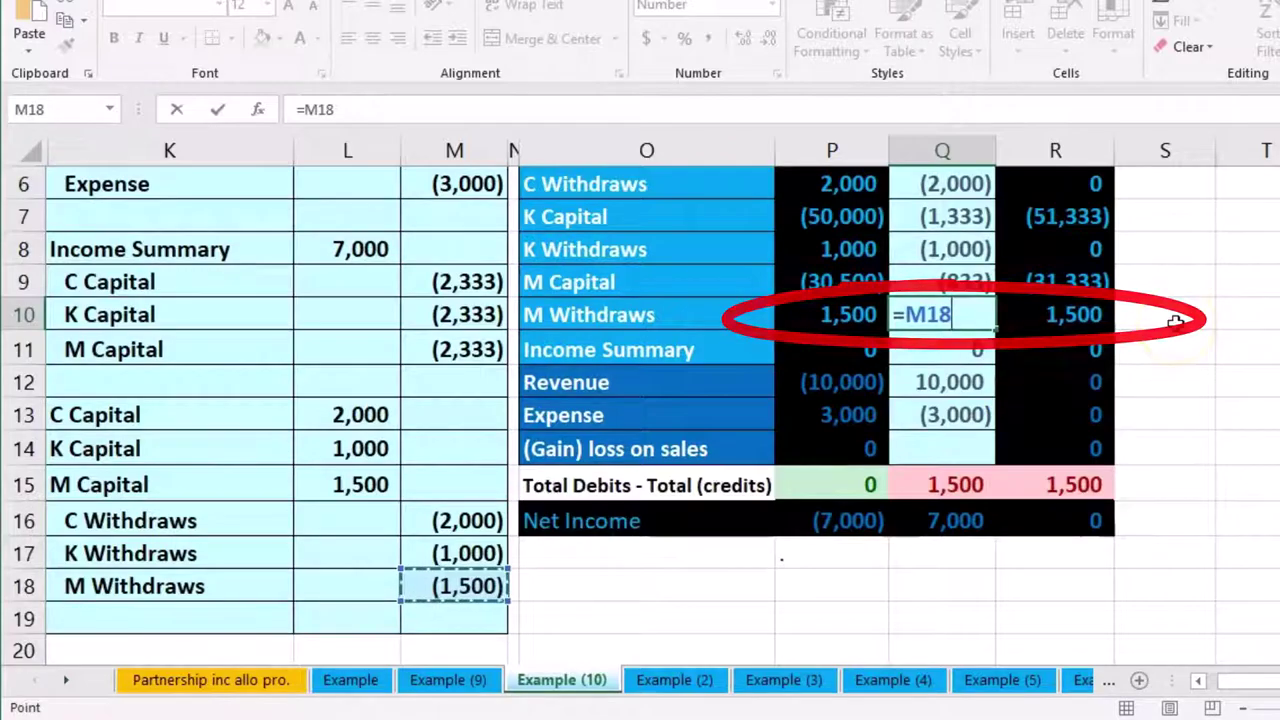
key("Return")
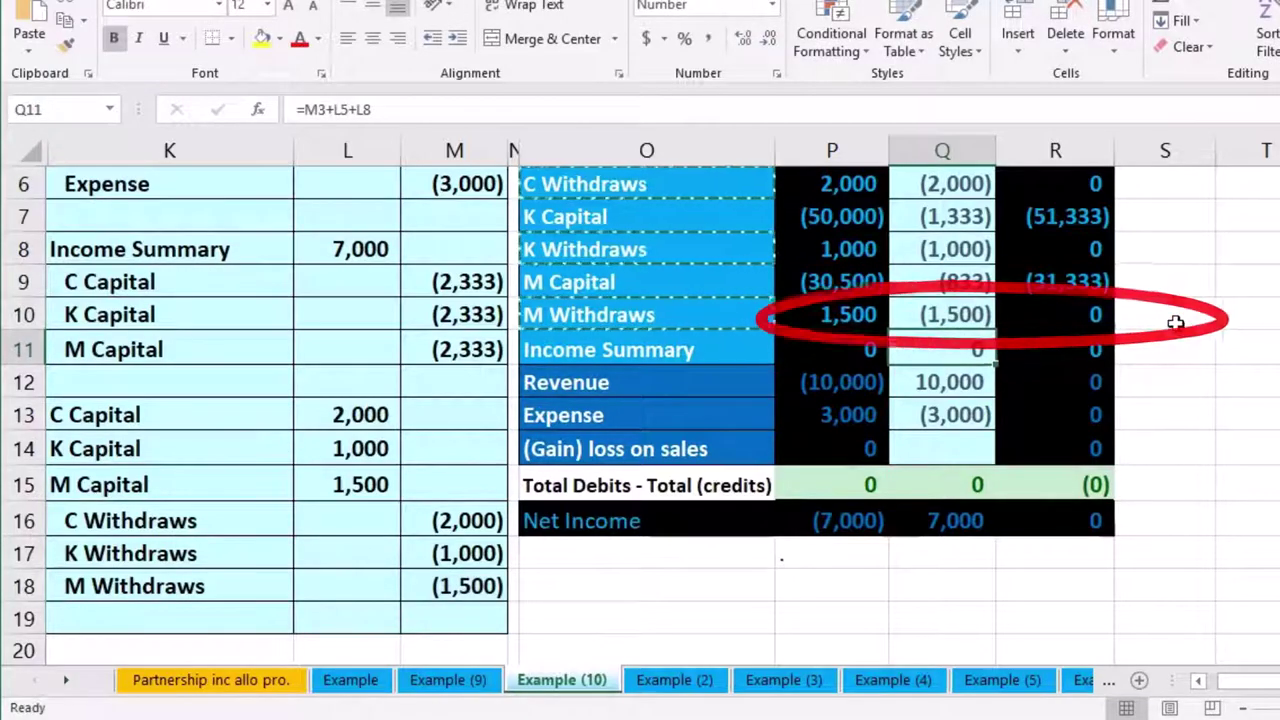
Check the End Trial Balance amounts of Revenue, Expense, (Gain) loss on sales and the three partners' Withdraws accounts.
scroll(1176, 322, "up", 2)
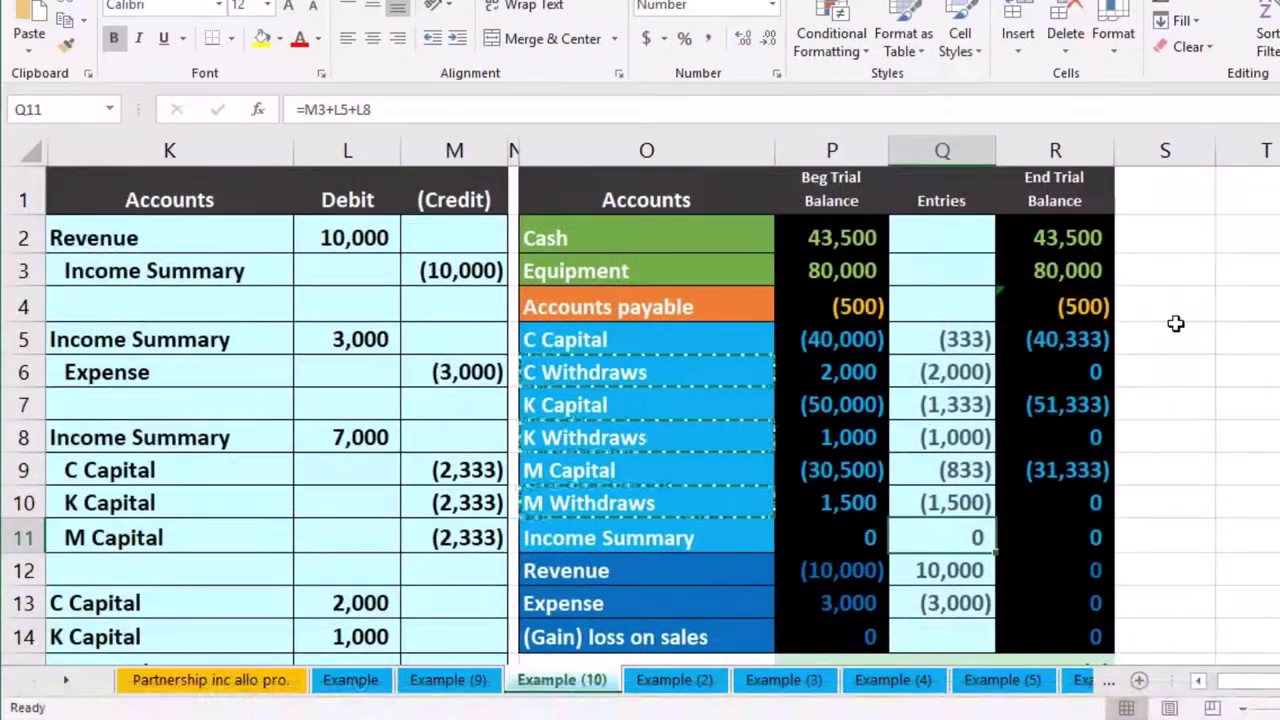
scroll(1110, 517, "down", 1)
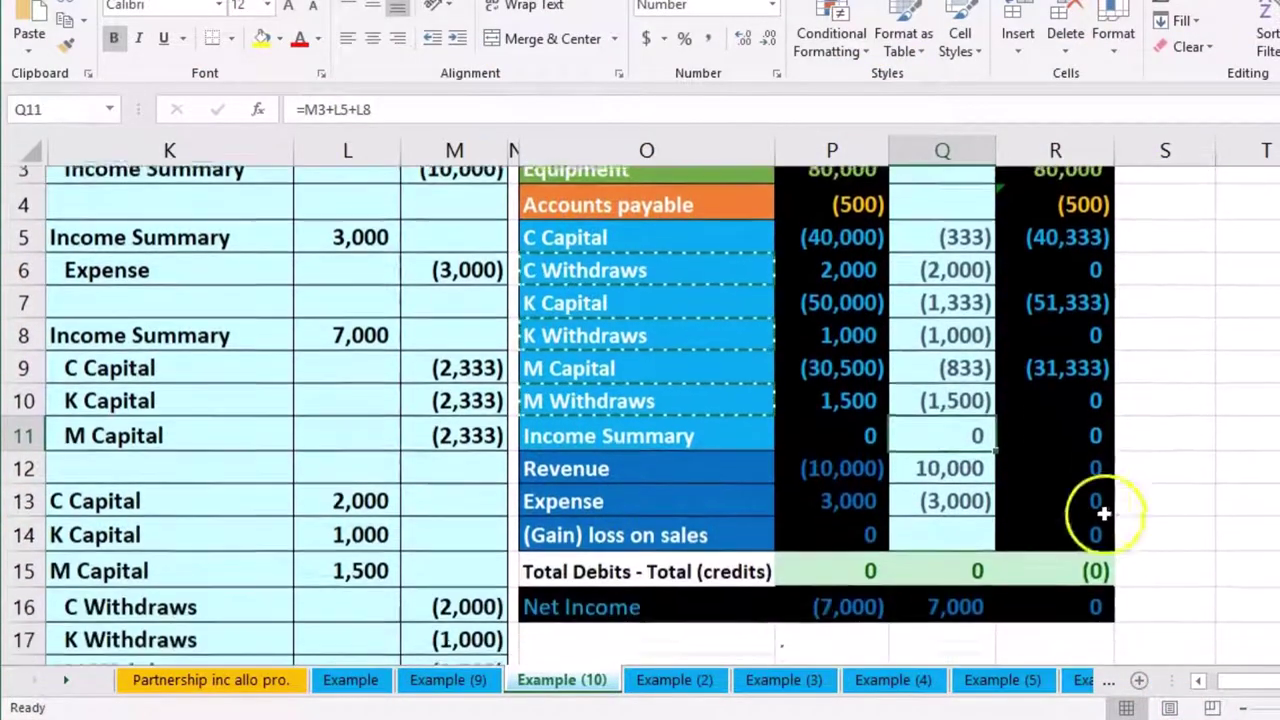
left_click(1078, 456)
left_click_drag(1078, 456, 1074, 506)
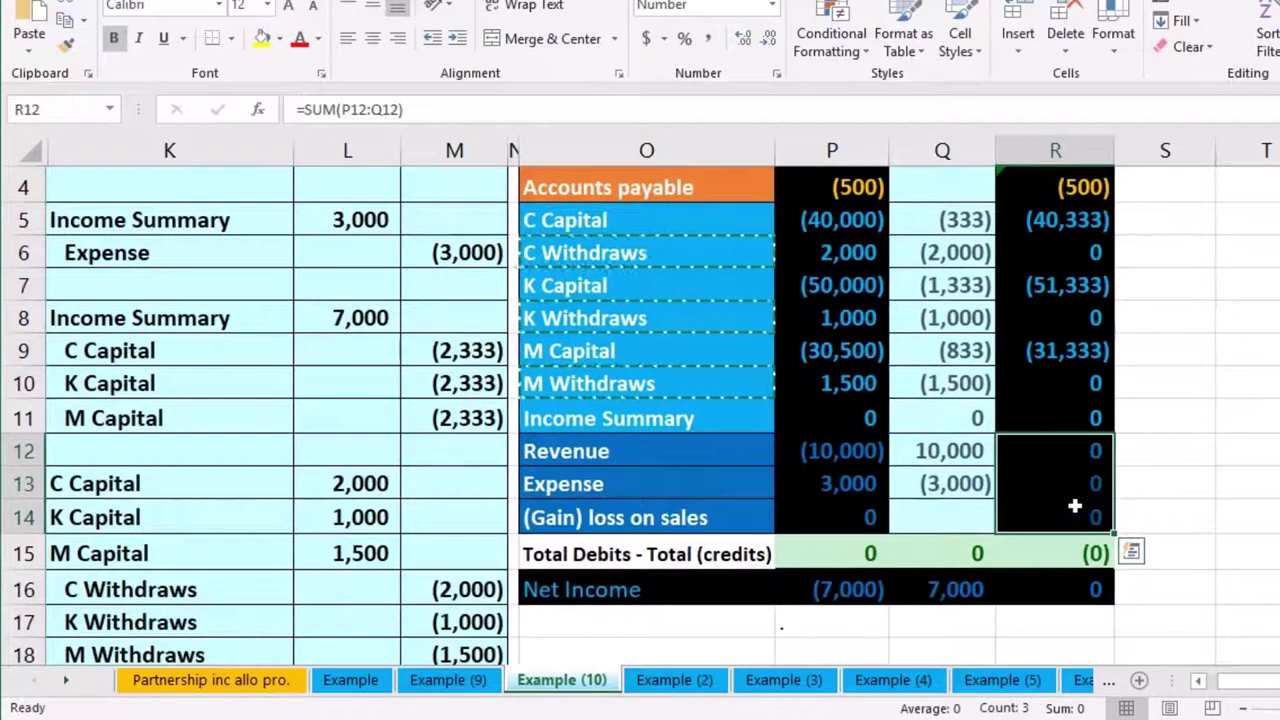
scroll(1068, 430, "up", 1)
left_click(1088, 371)
left_click(1071, 440)
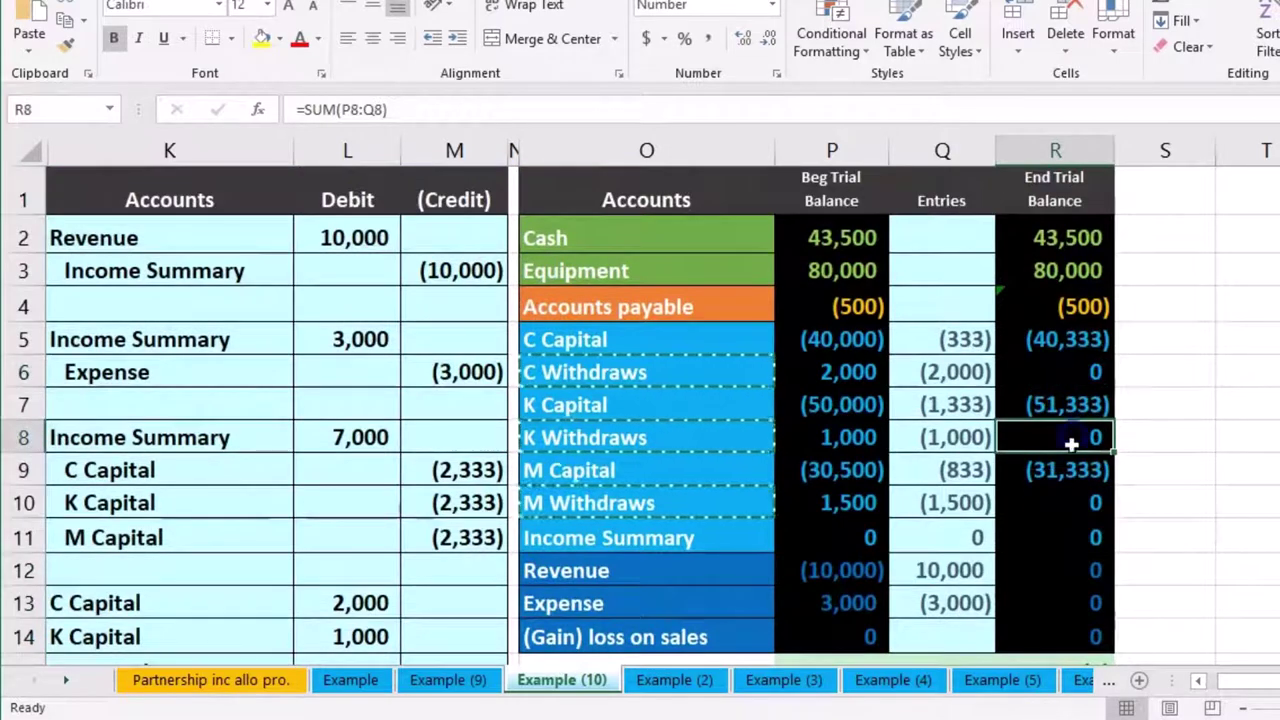
left_click(1069, 502)
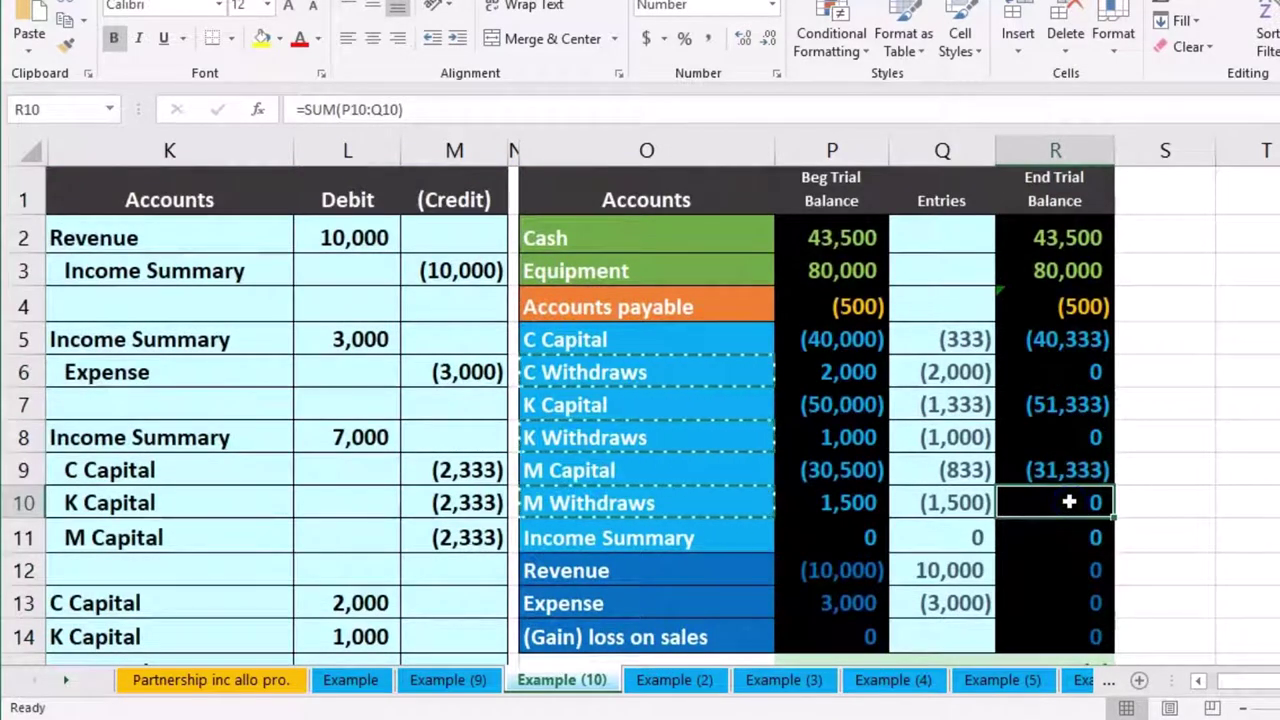
Examine the ending balances of Cash, Equipment and Accounts payable in R2:R4 against the C, K and M Capital balances.
left_click(1097, 234)
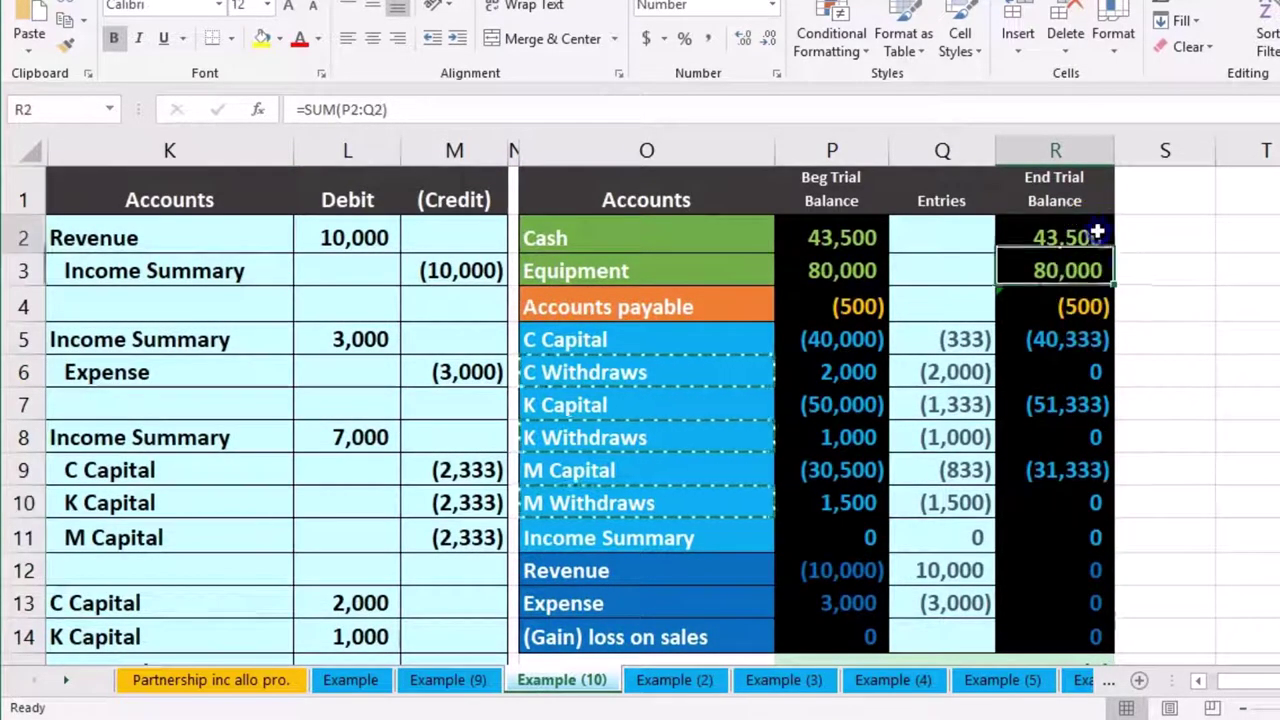
mouse_move(1097, 254)
left_mouse_down()
mouse_move(1077, 237)
mouse_move(1078, 293)
left_mouse_up()
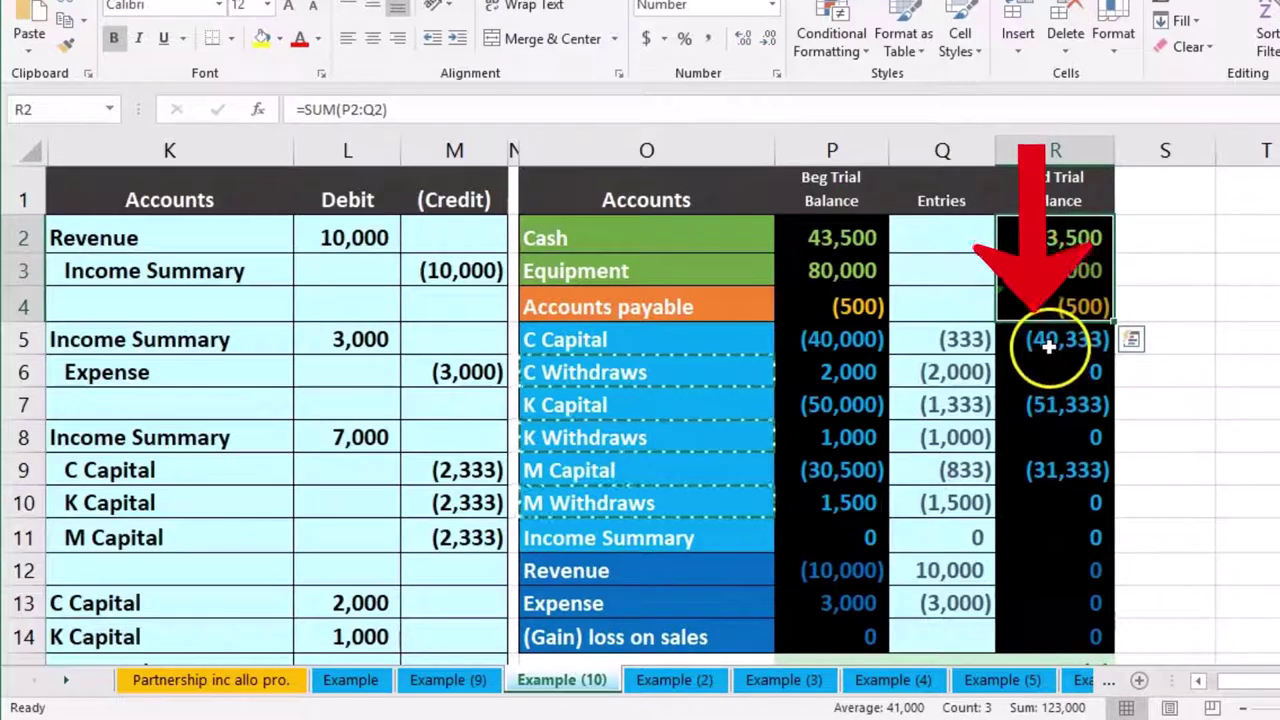
left_click_drag(1047, 345, 1046, 466)
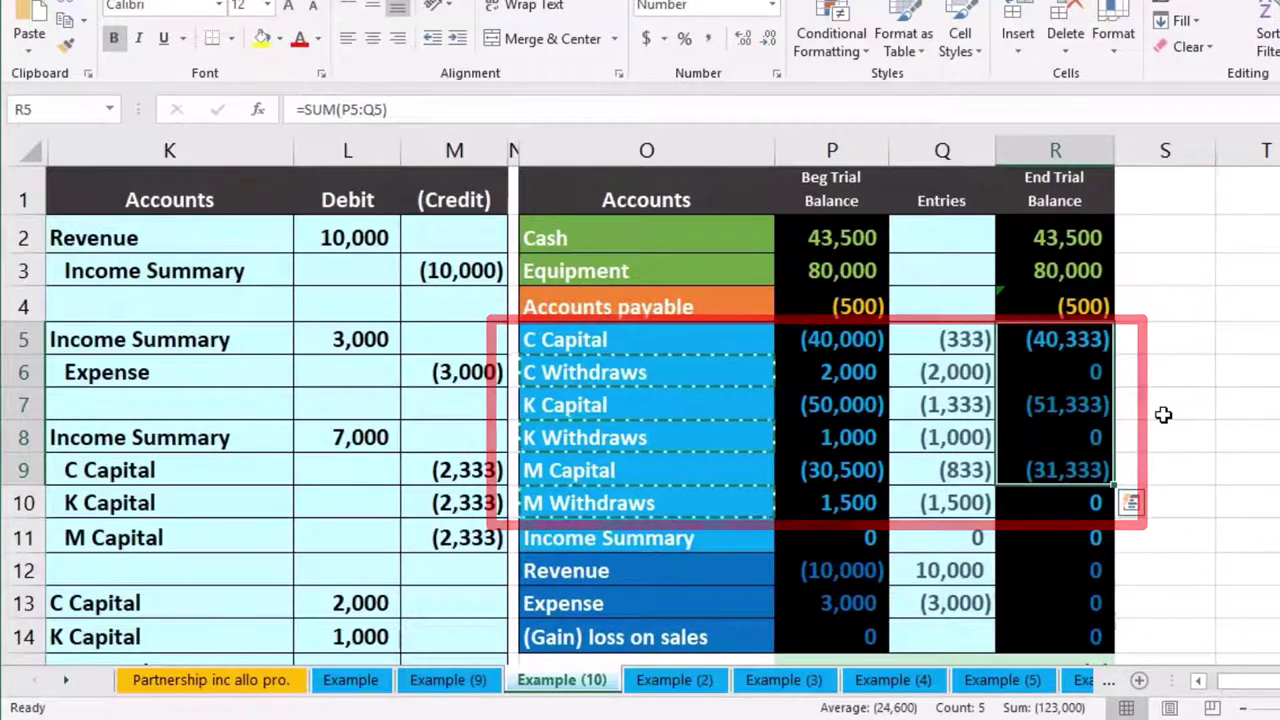
left_click(1062, 340)
left_click(1074, 399)
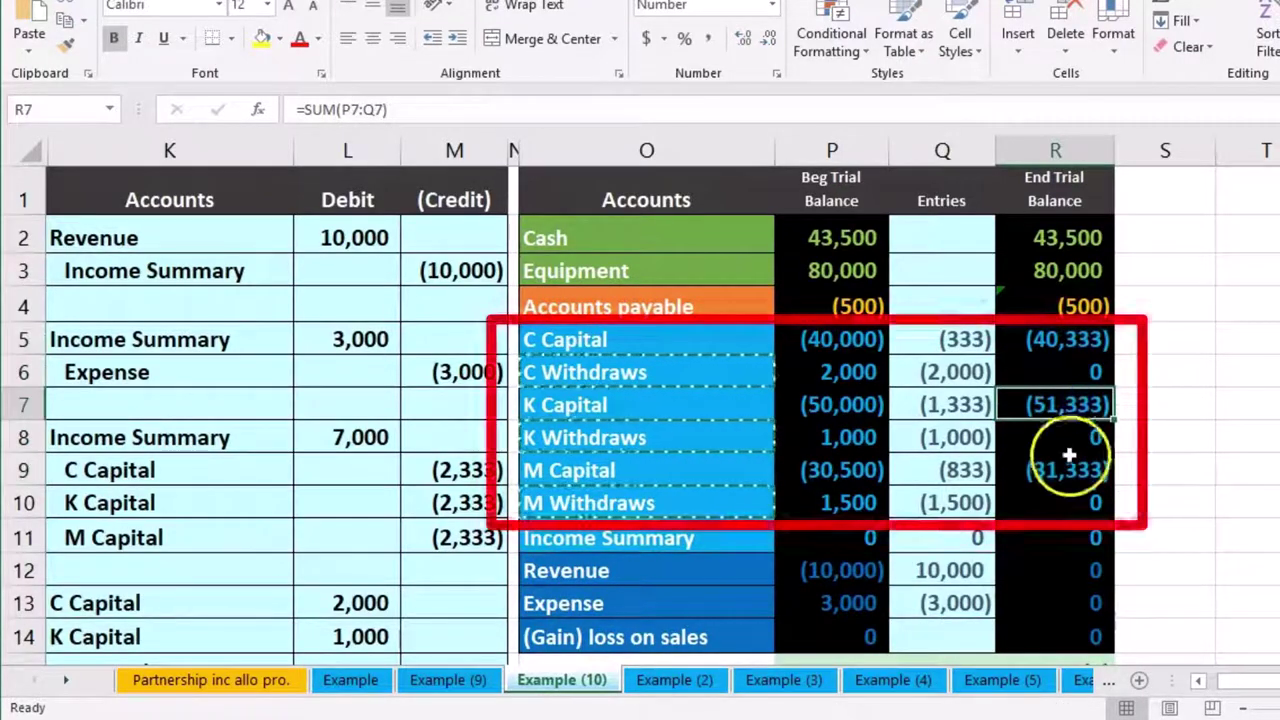
left_click(1066, 468)
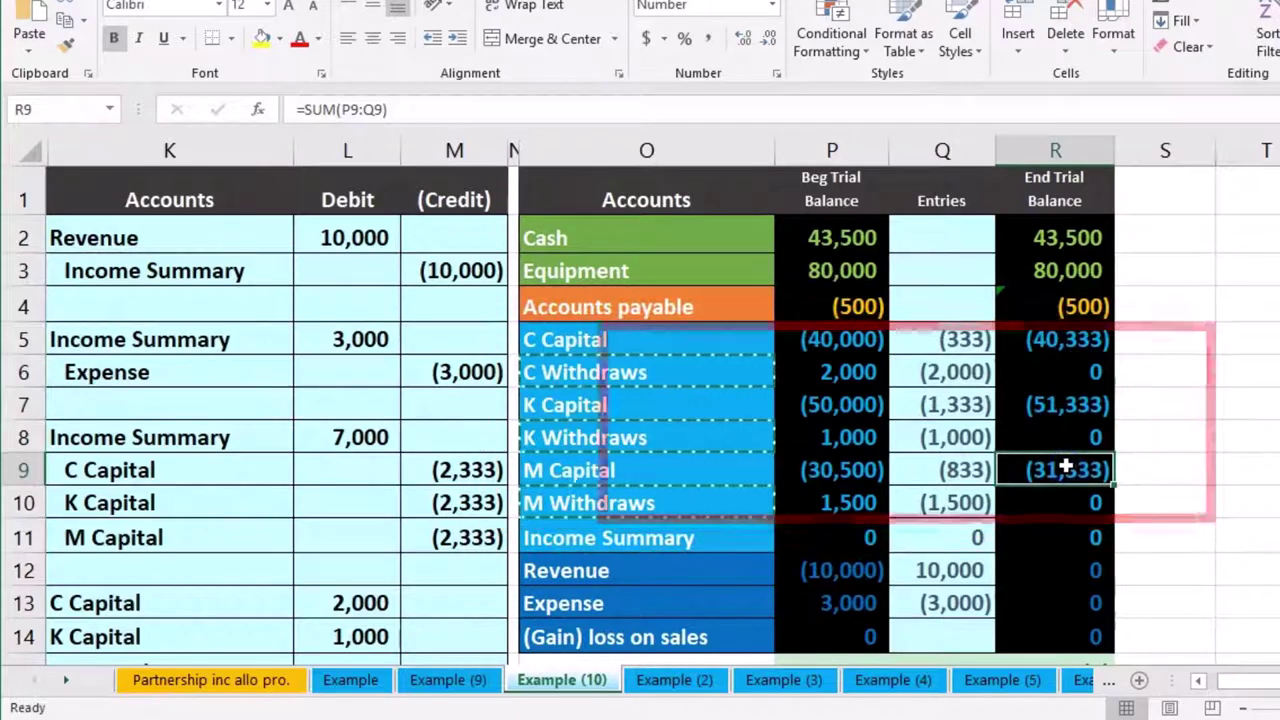
left_click_drag(1038, 241, 1036, 302)
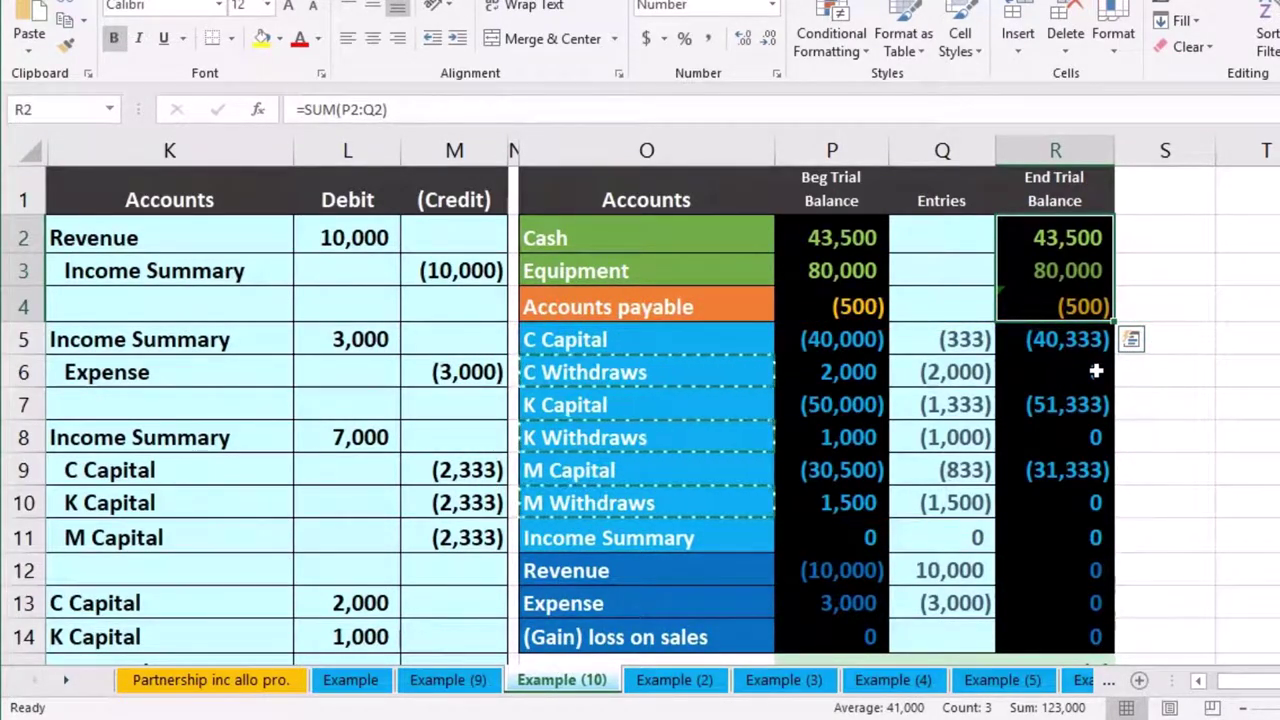
left_click(1050, 340)
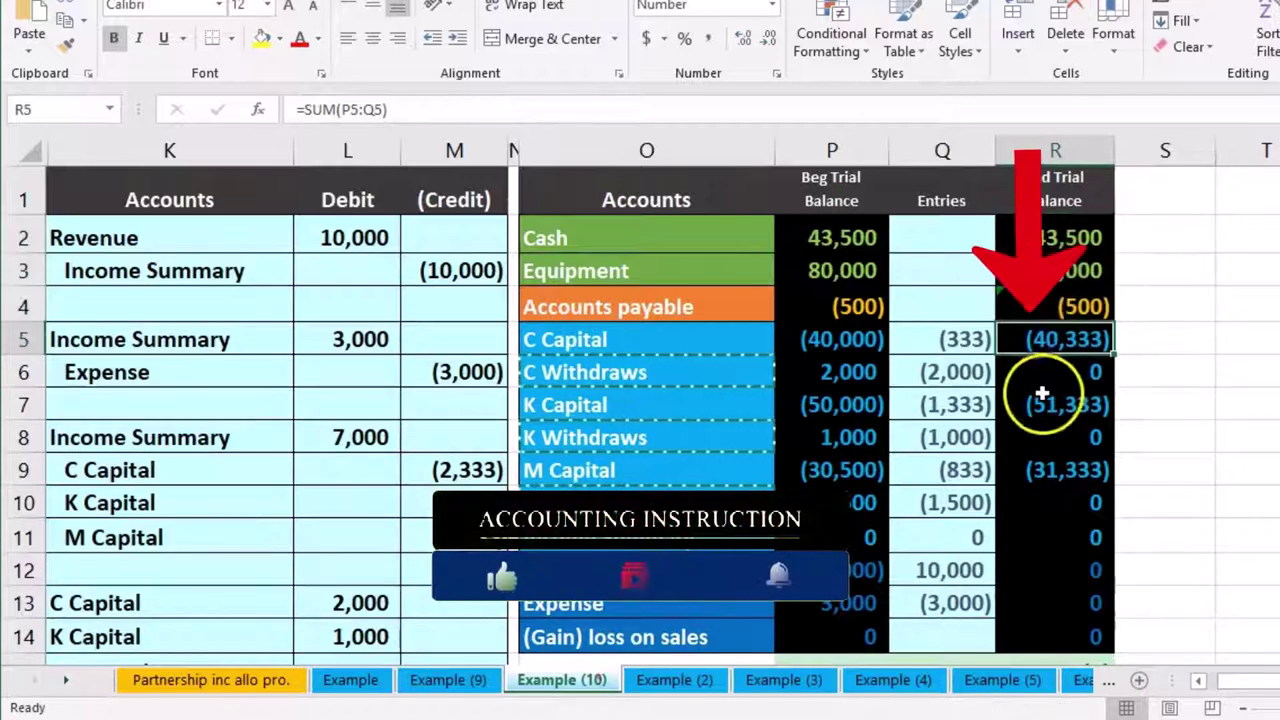
left_click(1050, 404)
left_click(1052, 470)
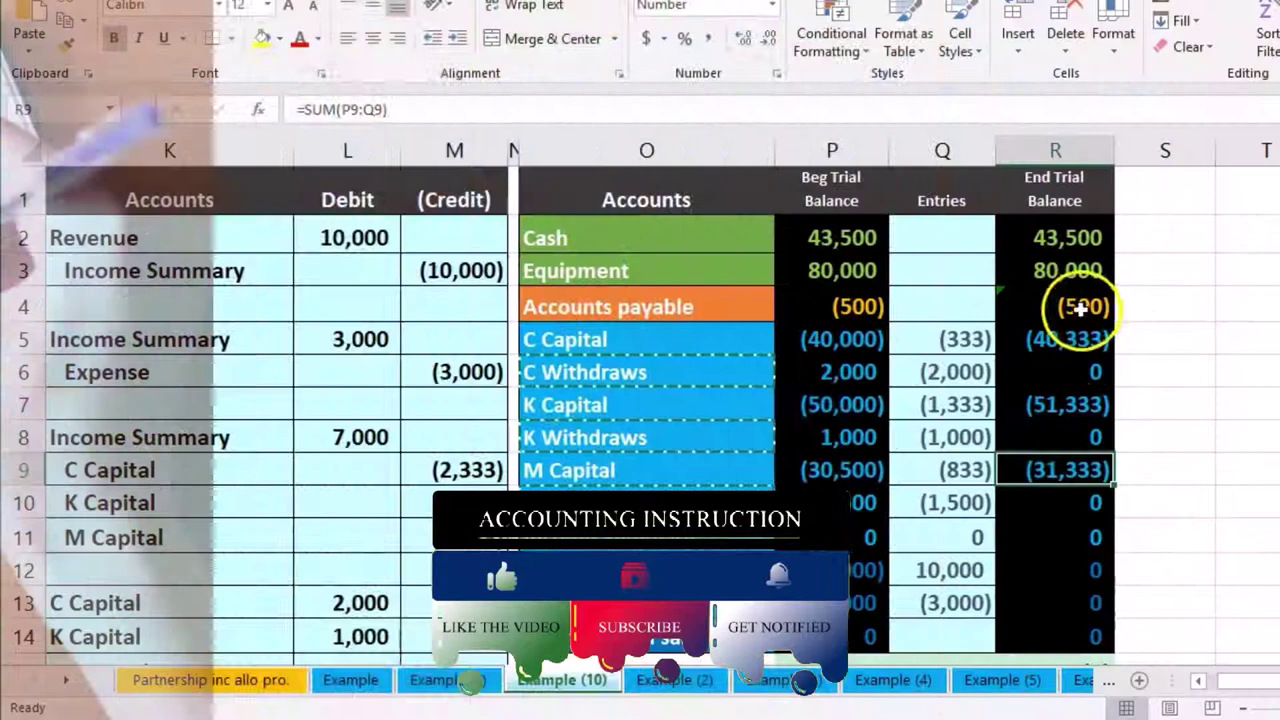
Review the capital section R5:R9 alongside the withdrawals closing entry, the balances in R2:R4 and the posted amounts in column Q.
left_click(1063, 268)
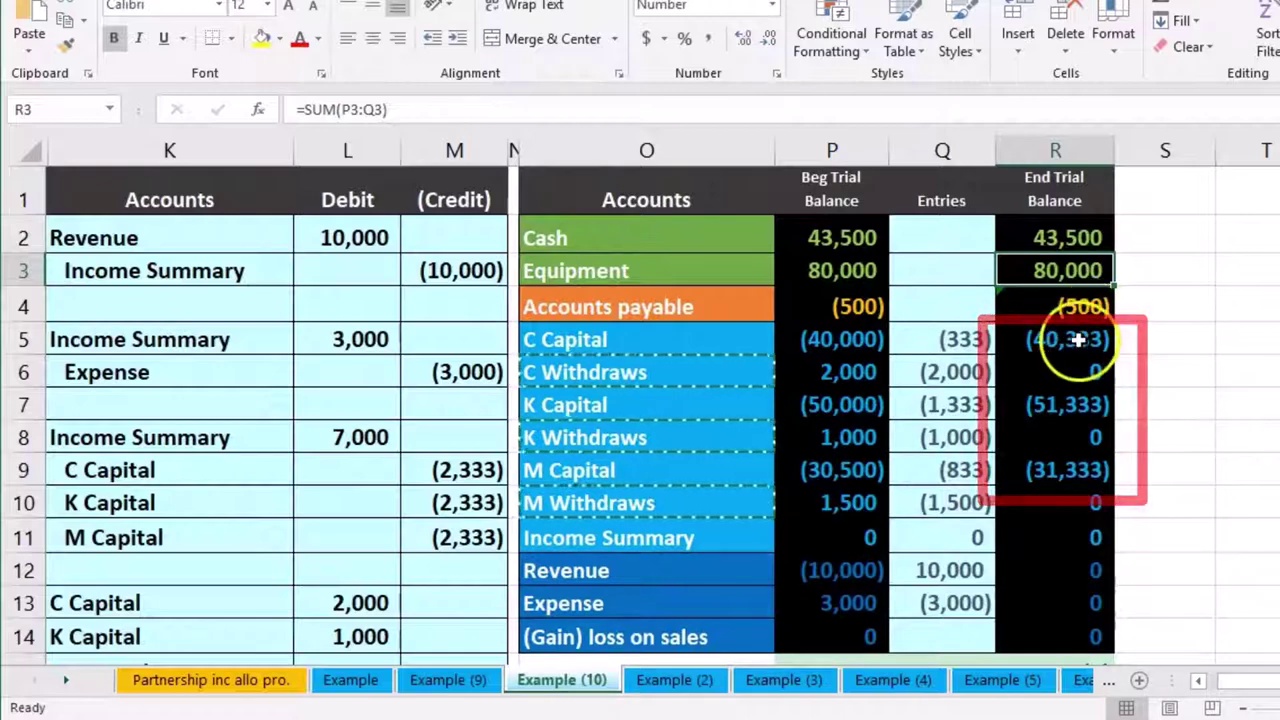
left_click_drag(1078, 340, 1047, 461)
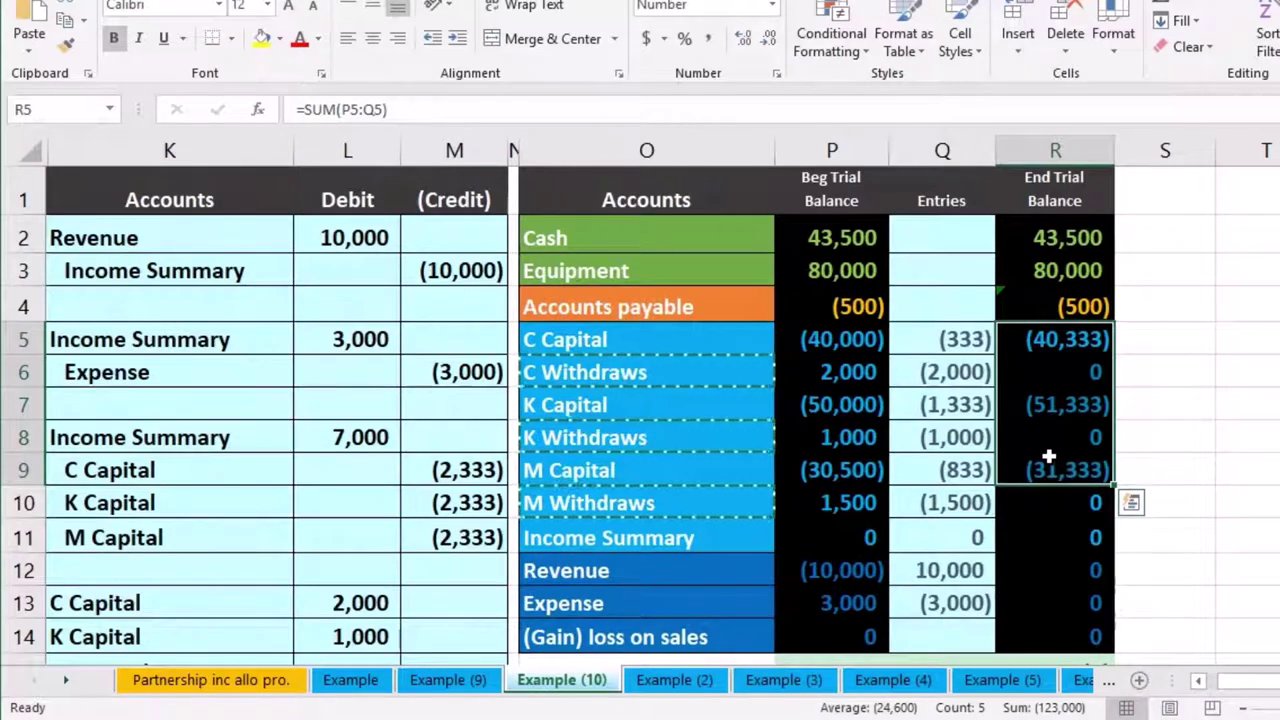
left_click(443, 604)
scroll(443, 604, "down", 1)
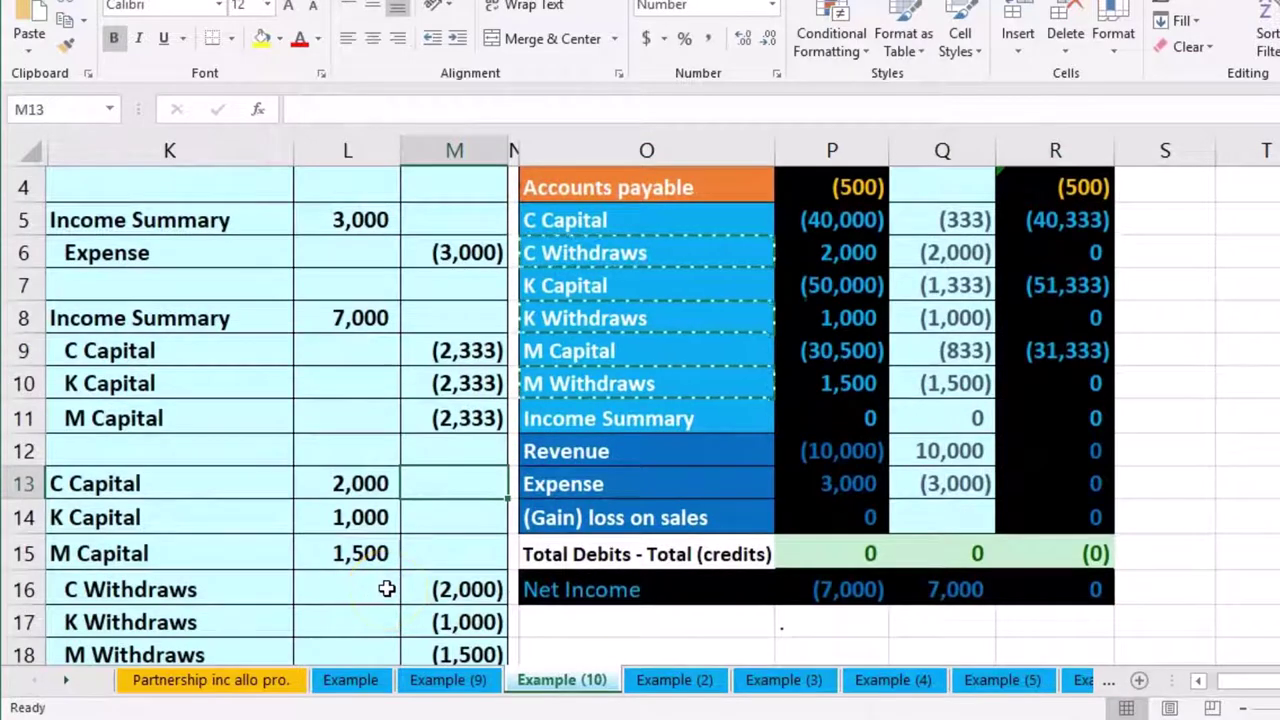
scroll(386, 589, "up", 1)
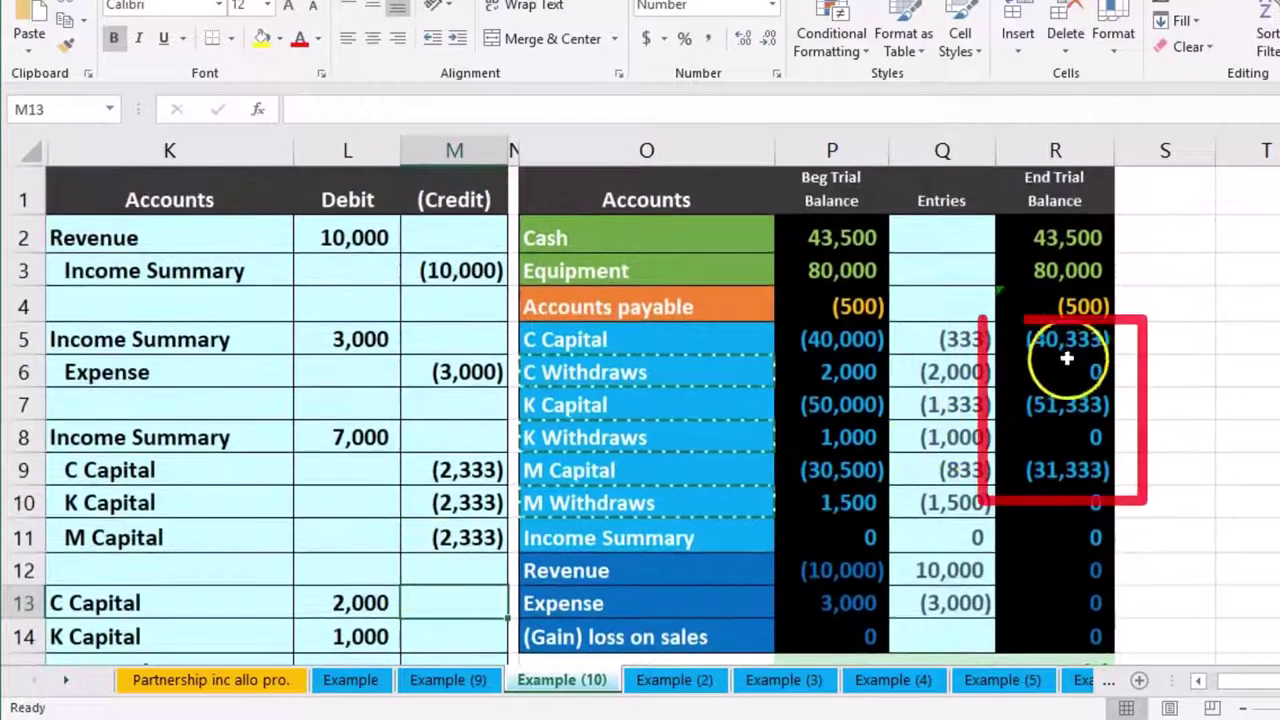
left_click_drag(1068, 339, 1038, 487)
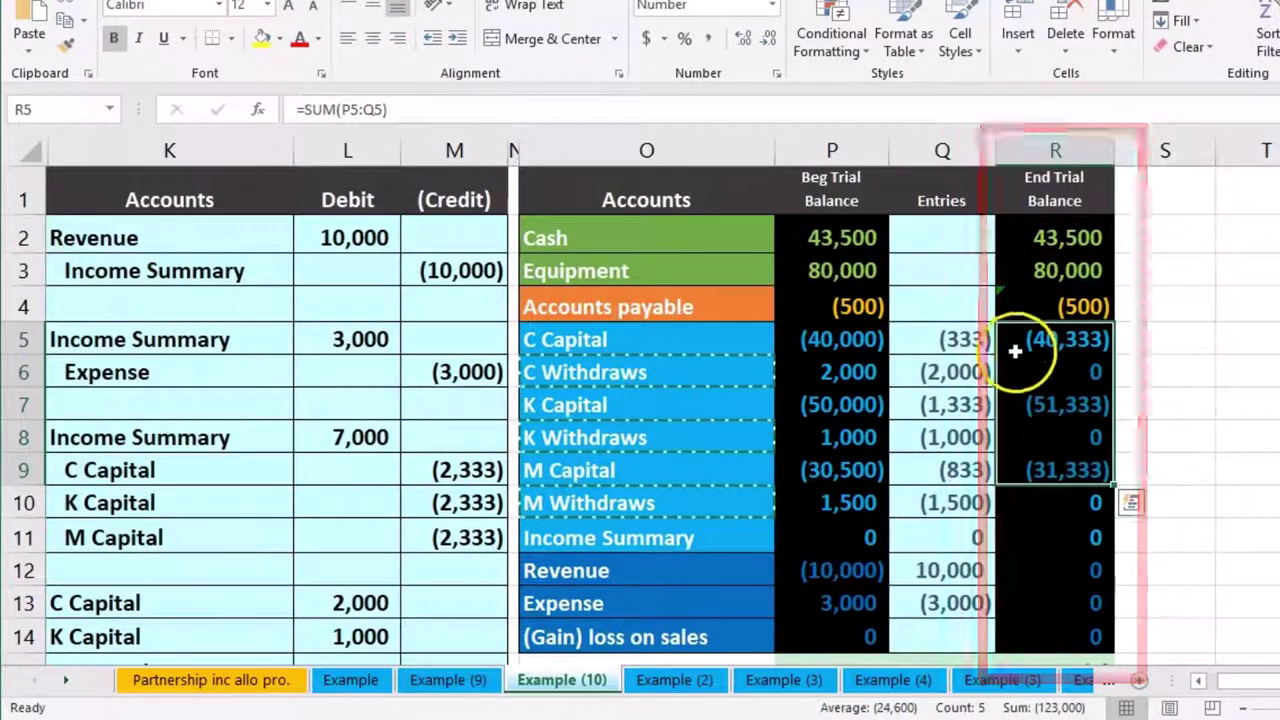
left_click_drag(1015, 351, 1012, 463)
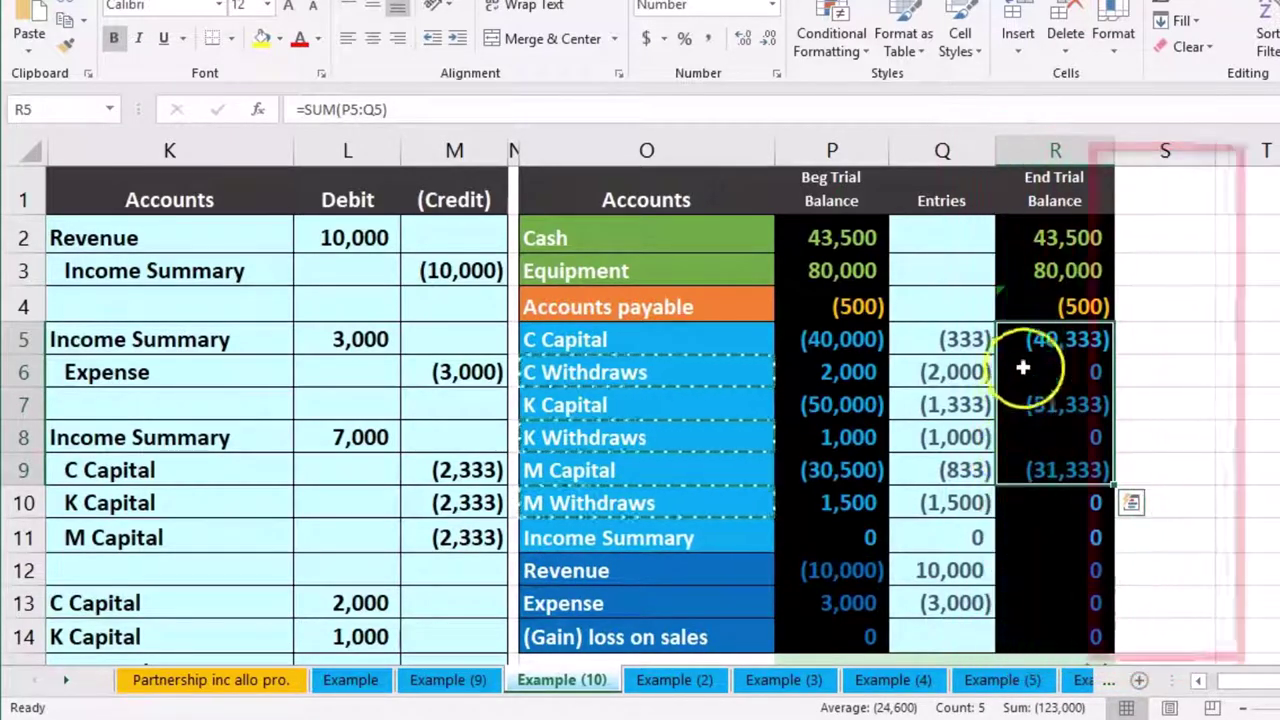
left_click_drag(1030, 240, 1042, 279)
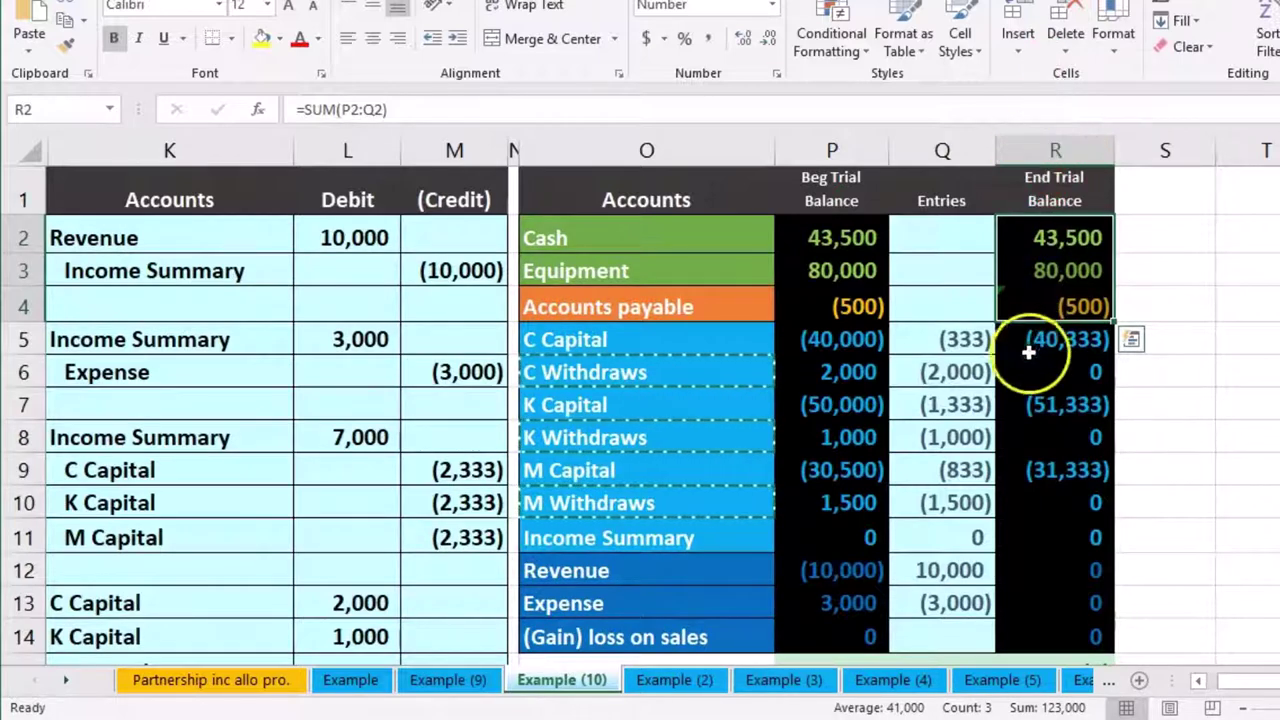
left_click(956, 370)
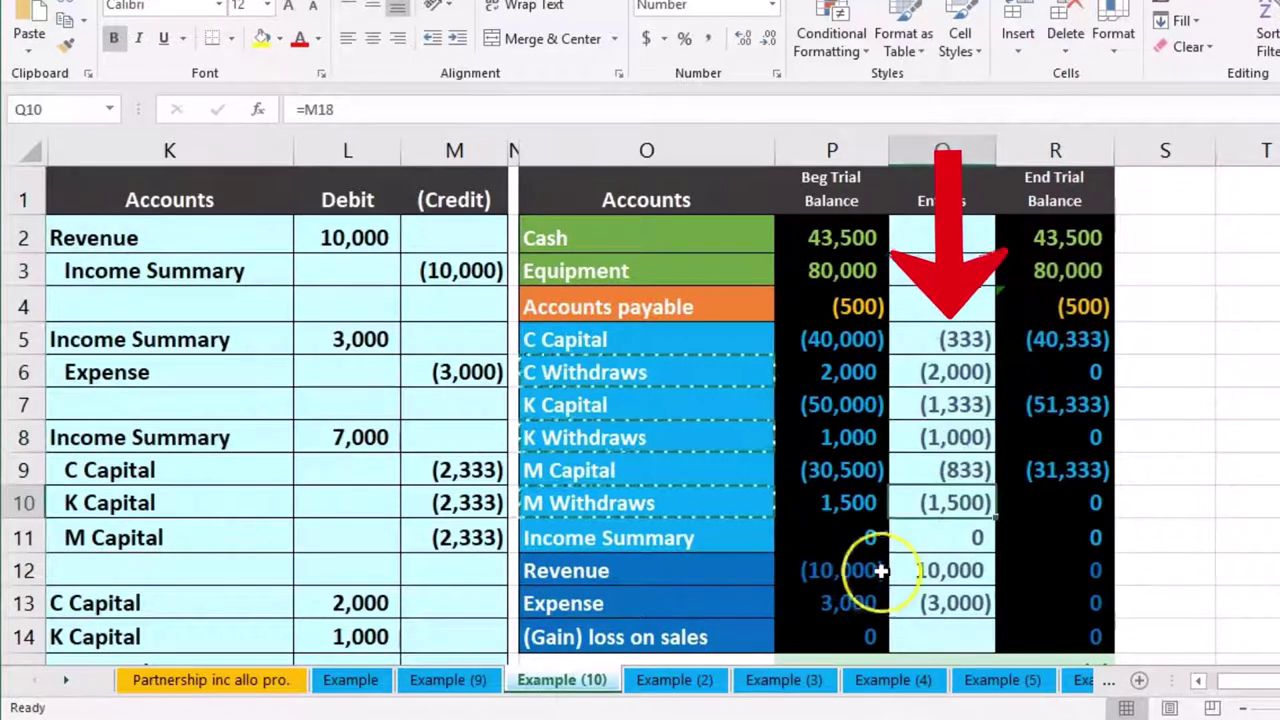